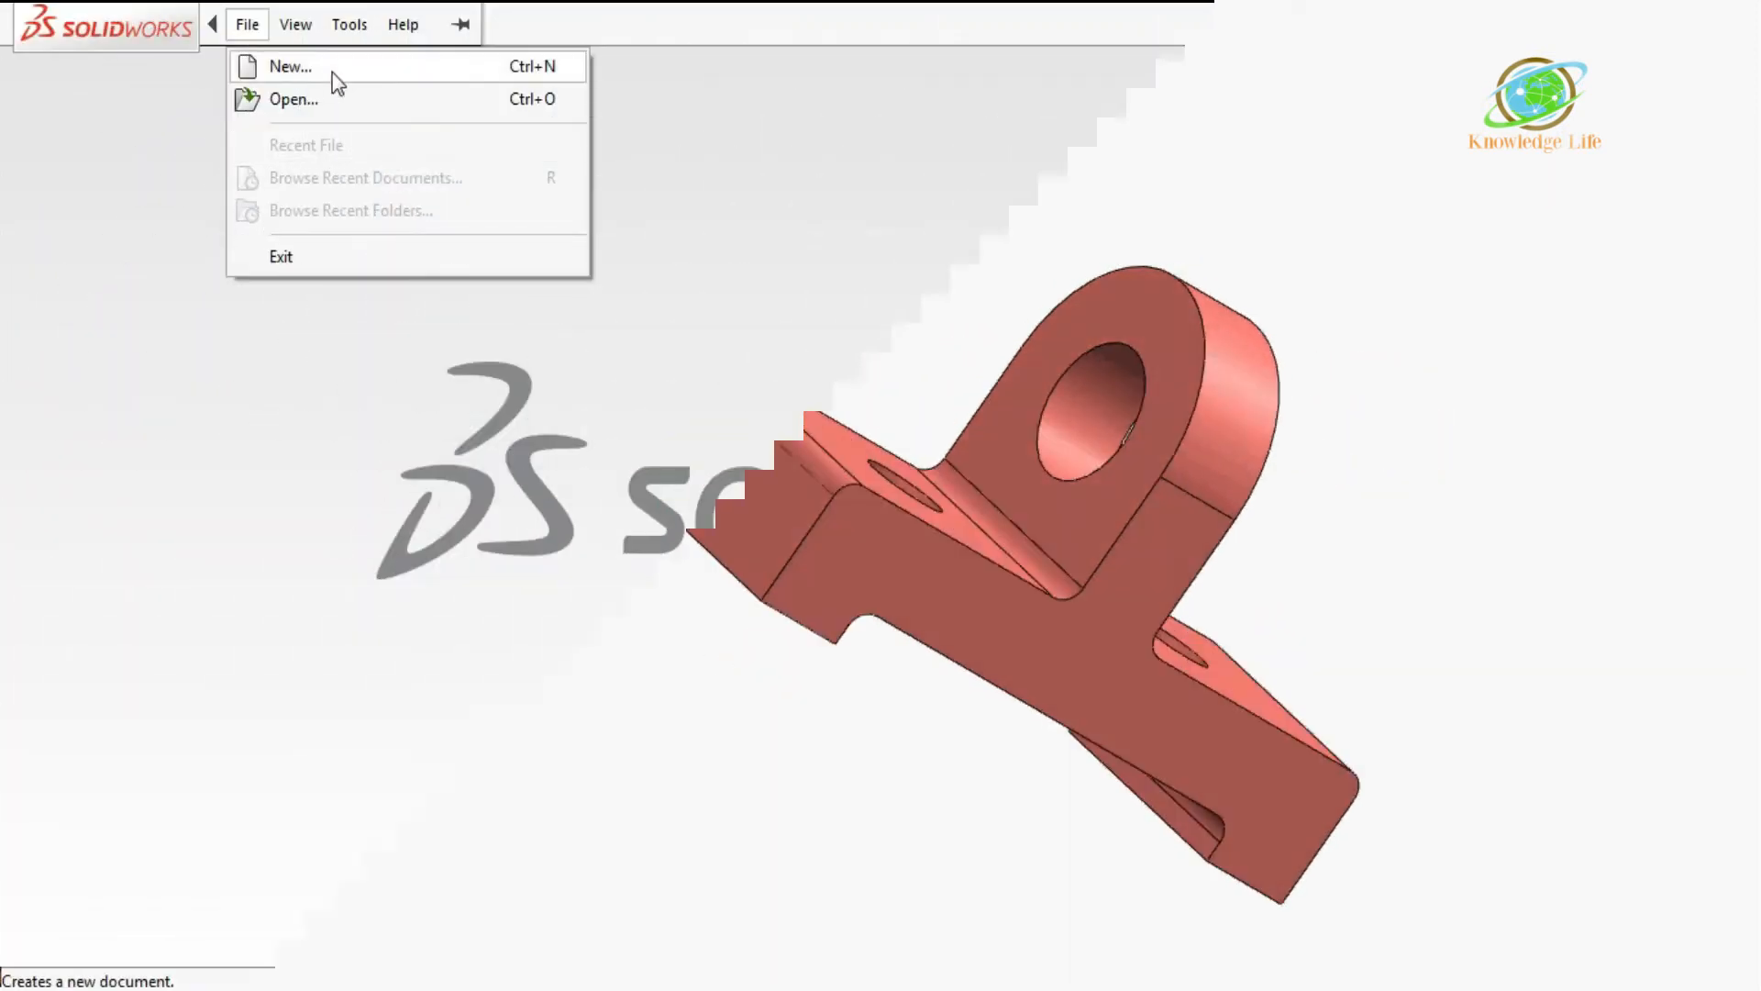
Create a new part document and start a sketch on the Front Plane.
click(333, 74)
click(598, 399)
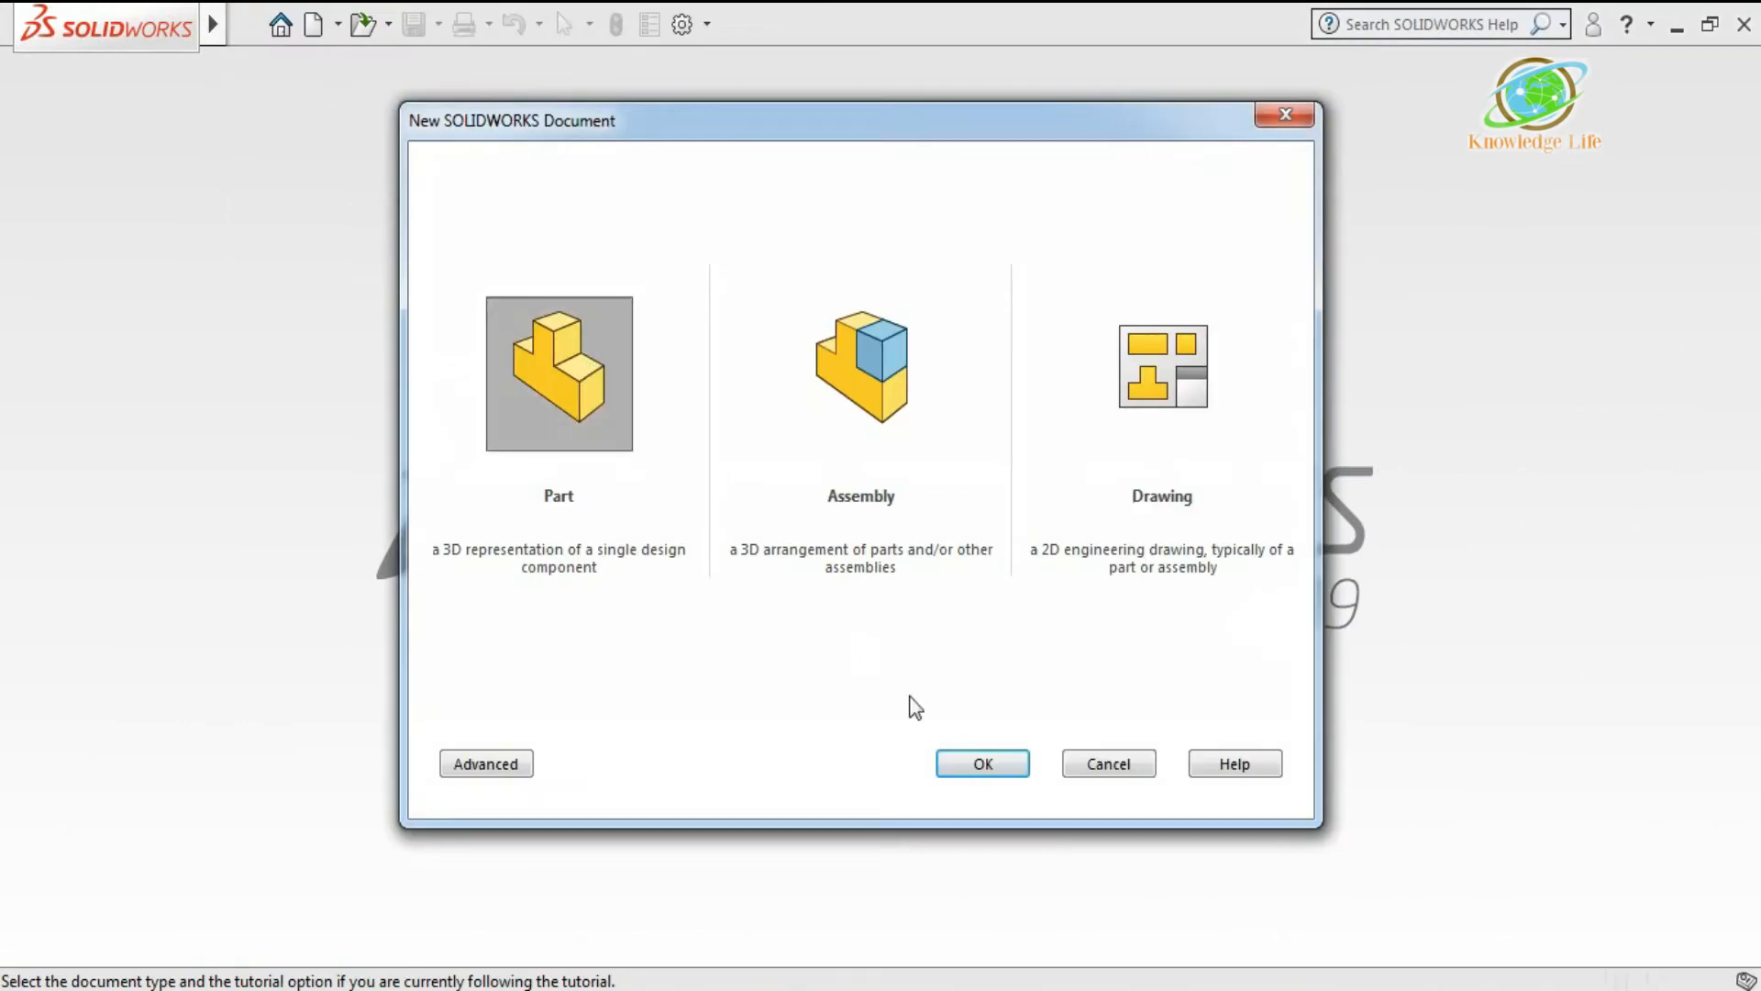
click(973, 765)
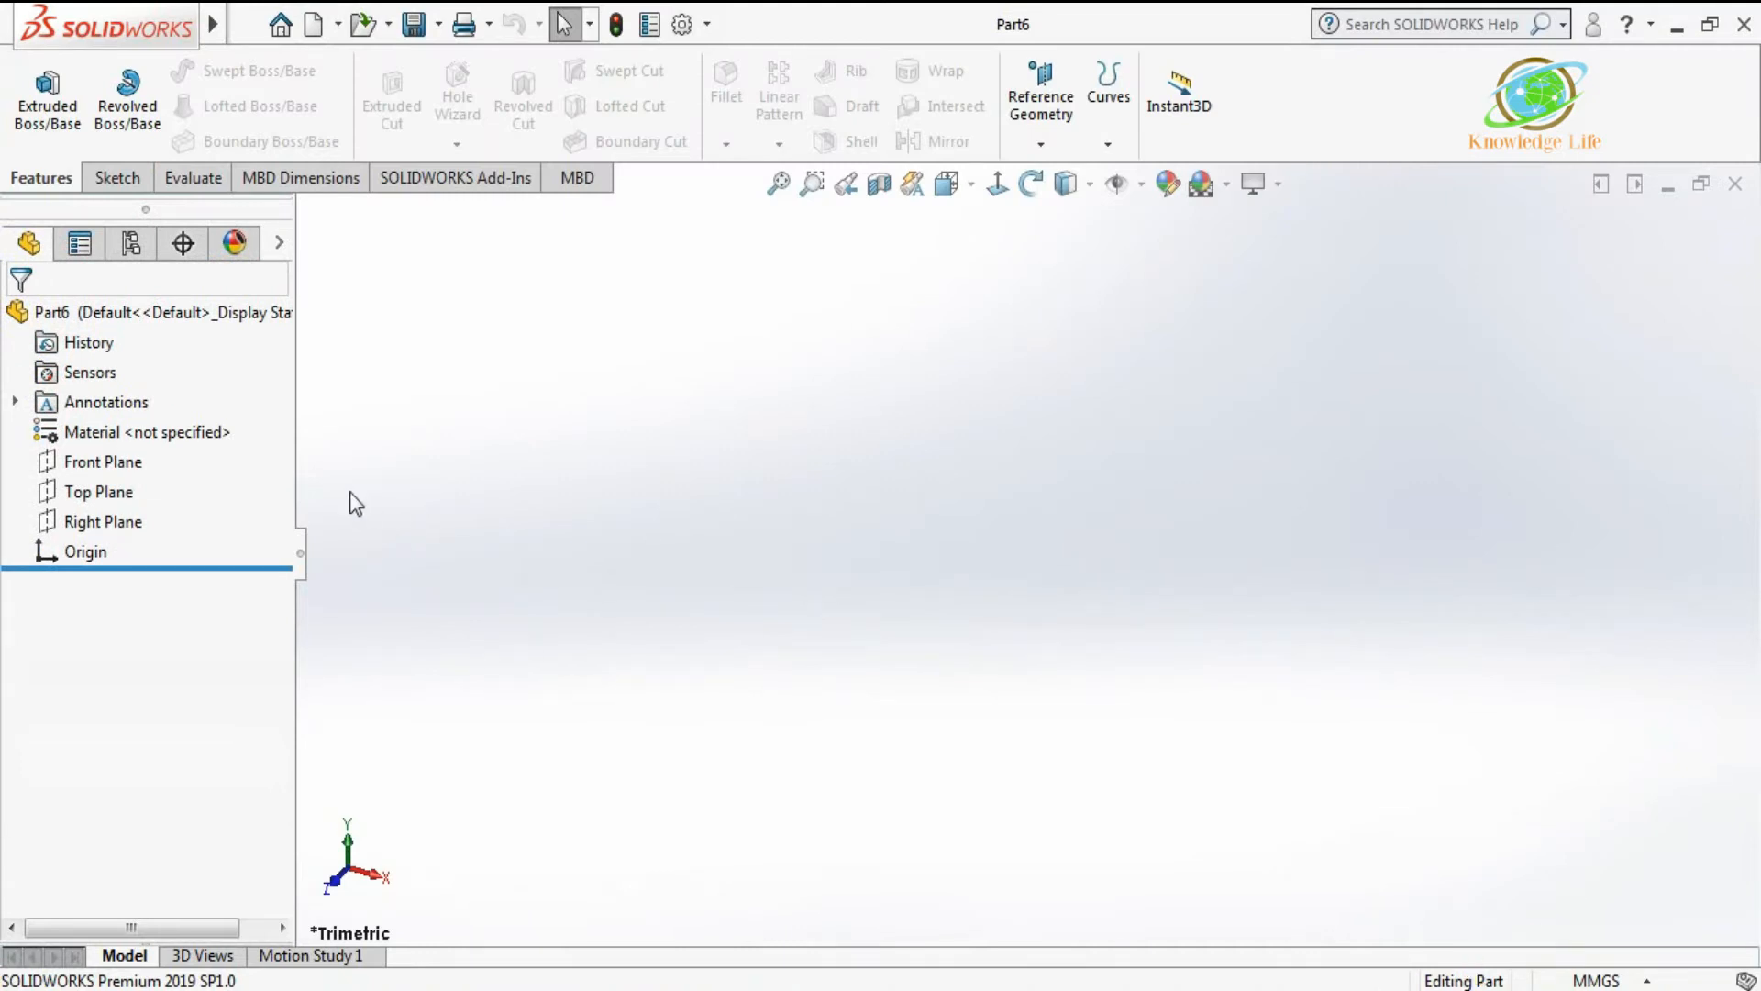
click(109, 466)
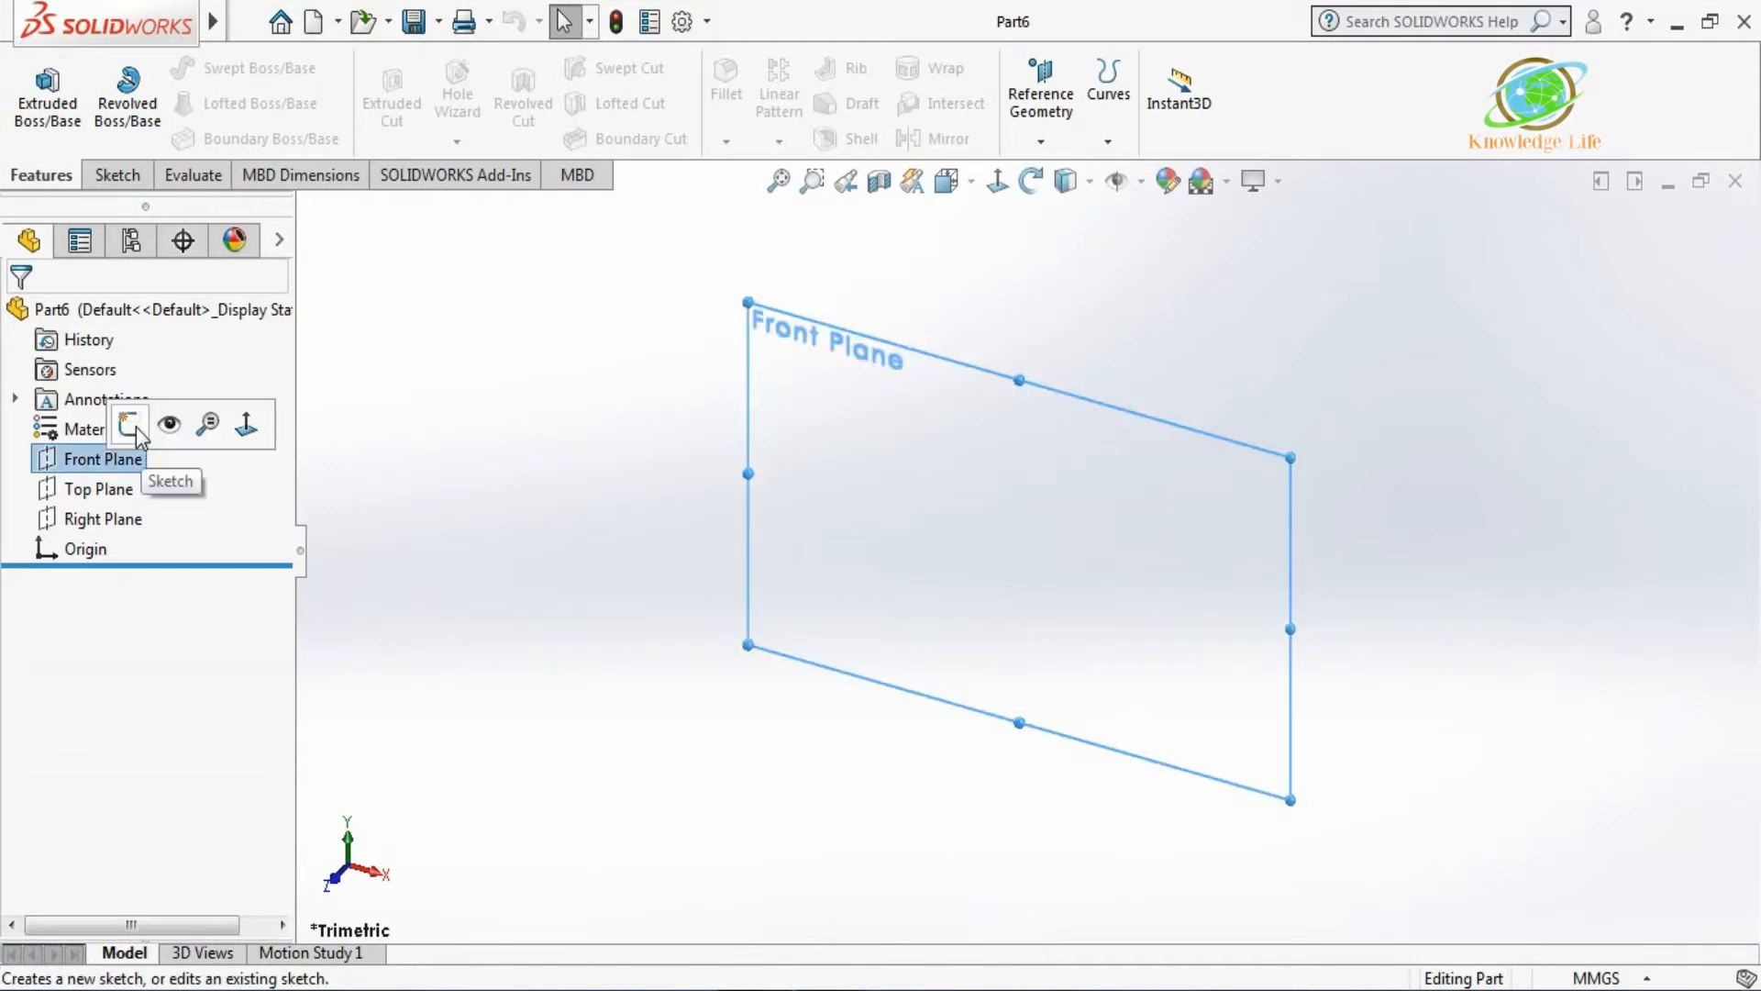
click(135, 426)
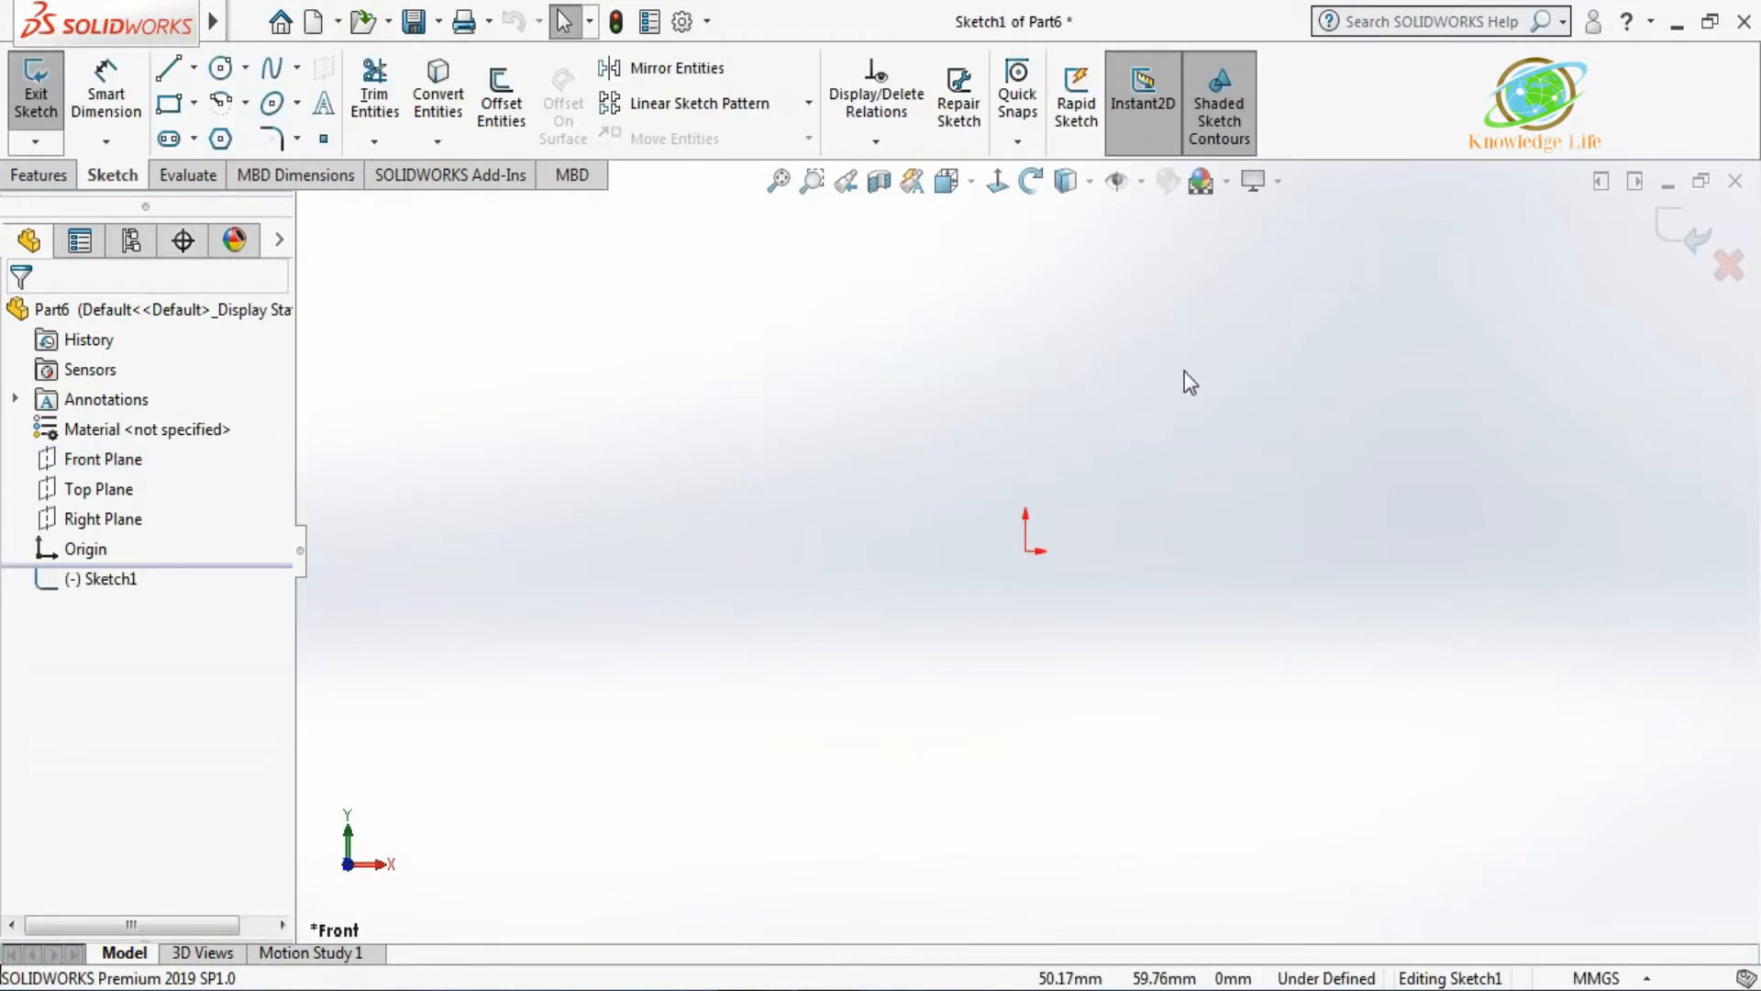
Sketch a corner rectangle about 164 mm long just above the origin, extending past it on both sides.
click(194, 102)
click(221, 140)
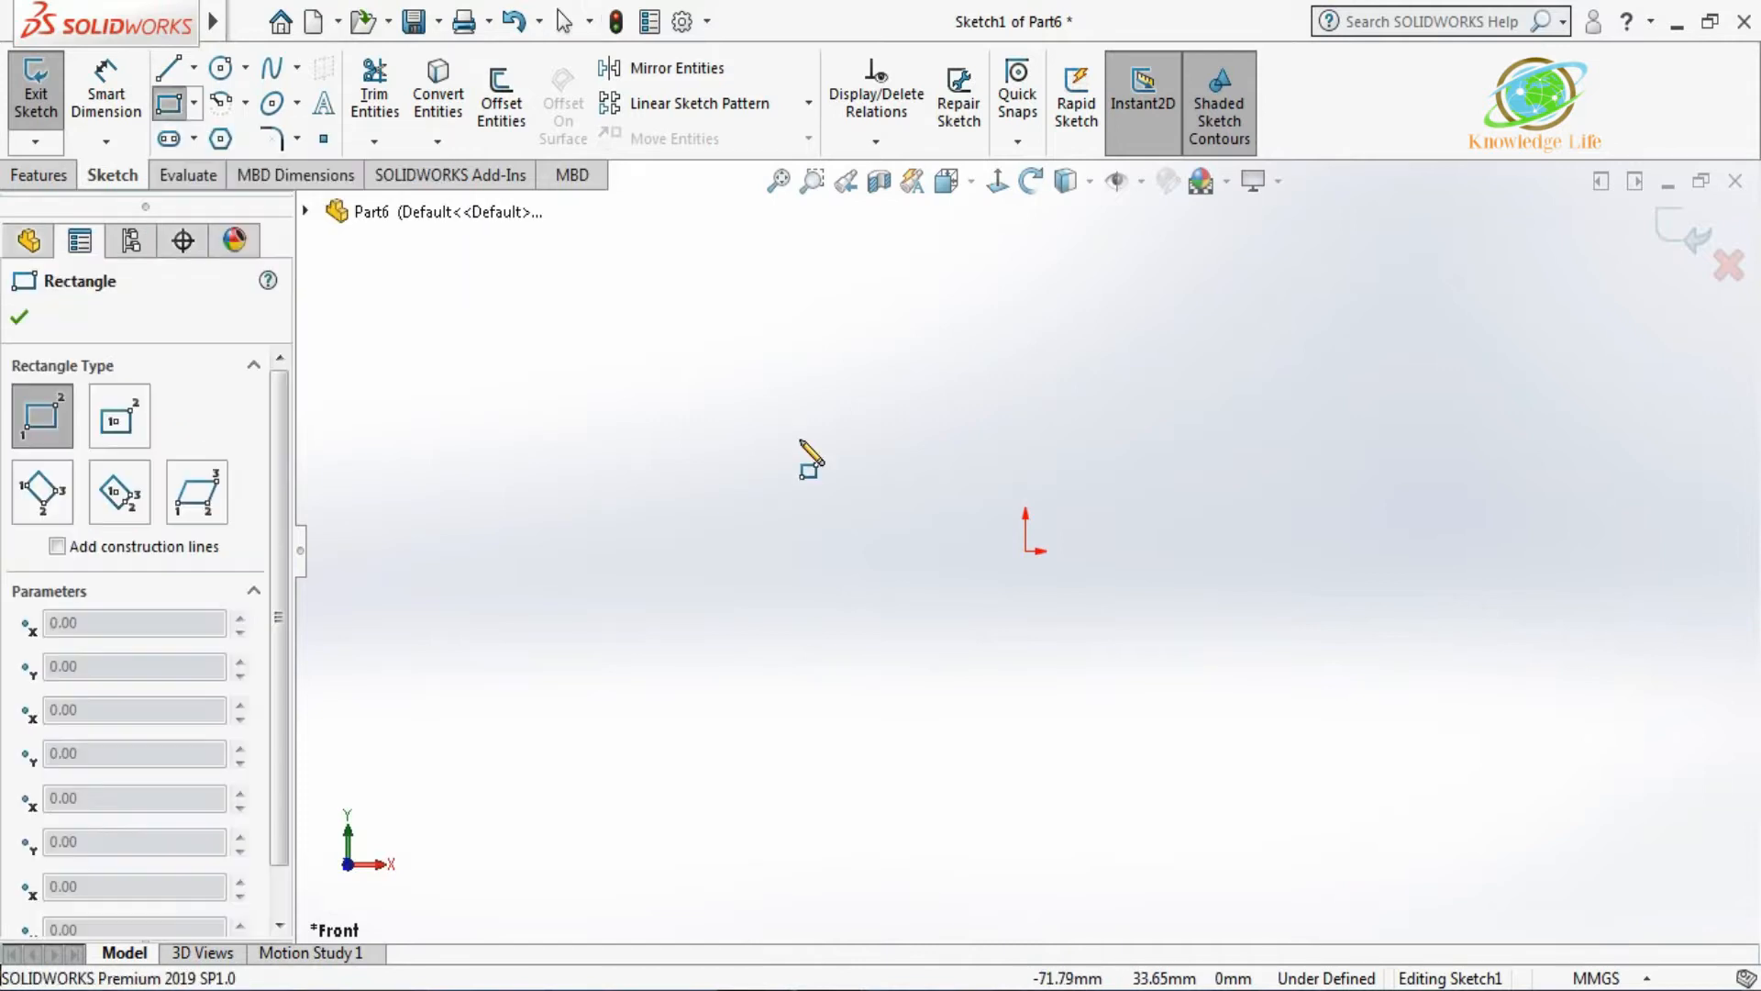
click(800, 440)
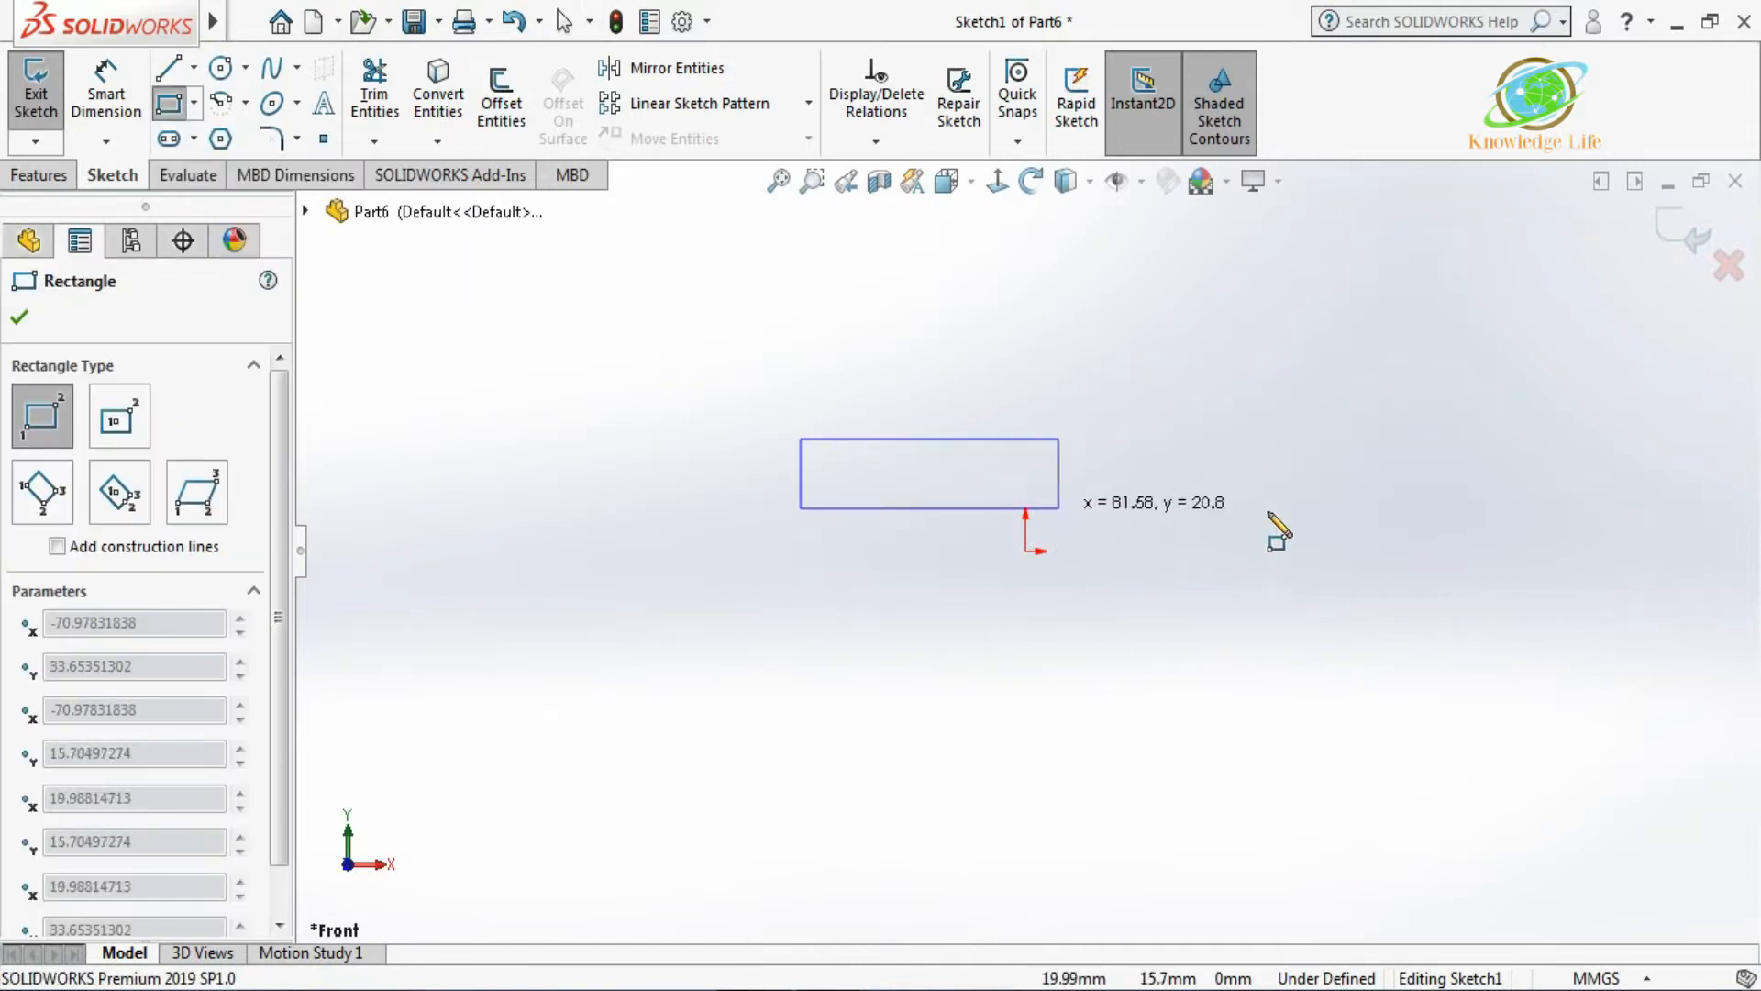
click(1319, 509)
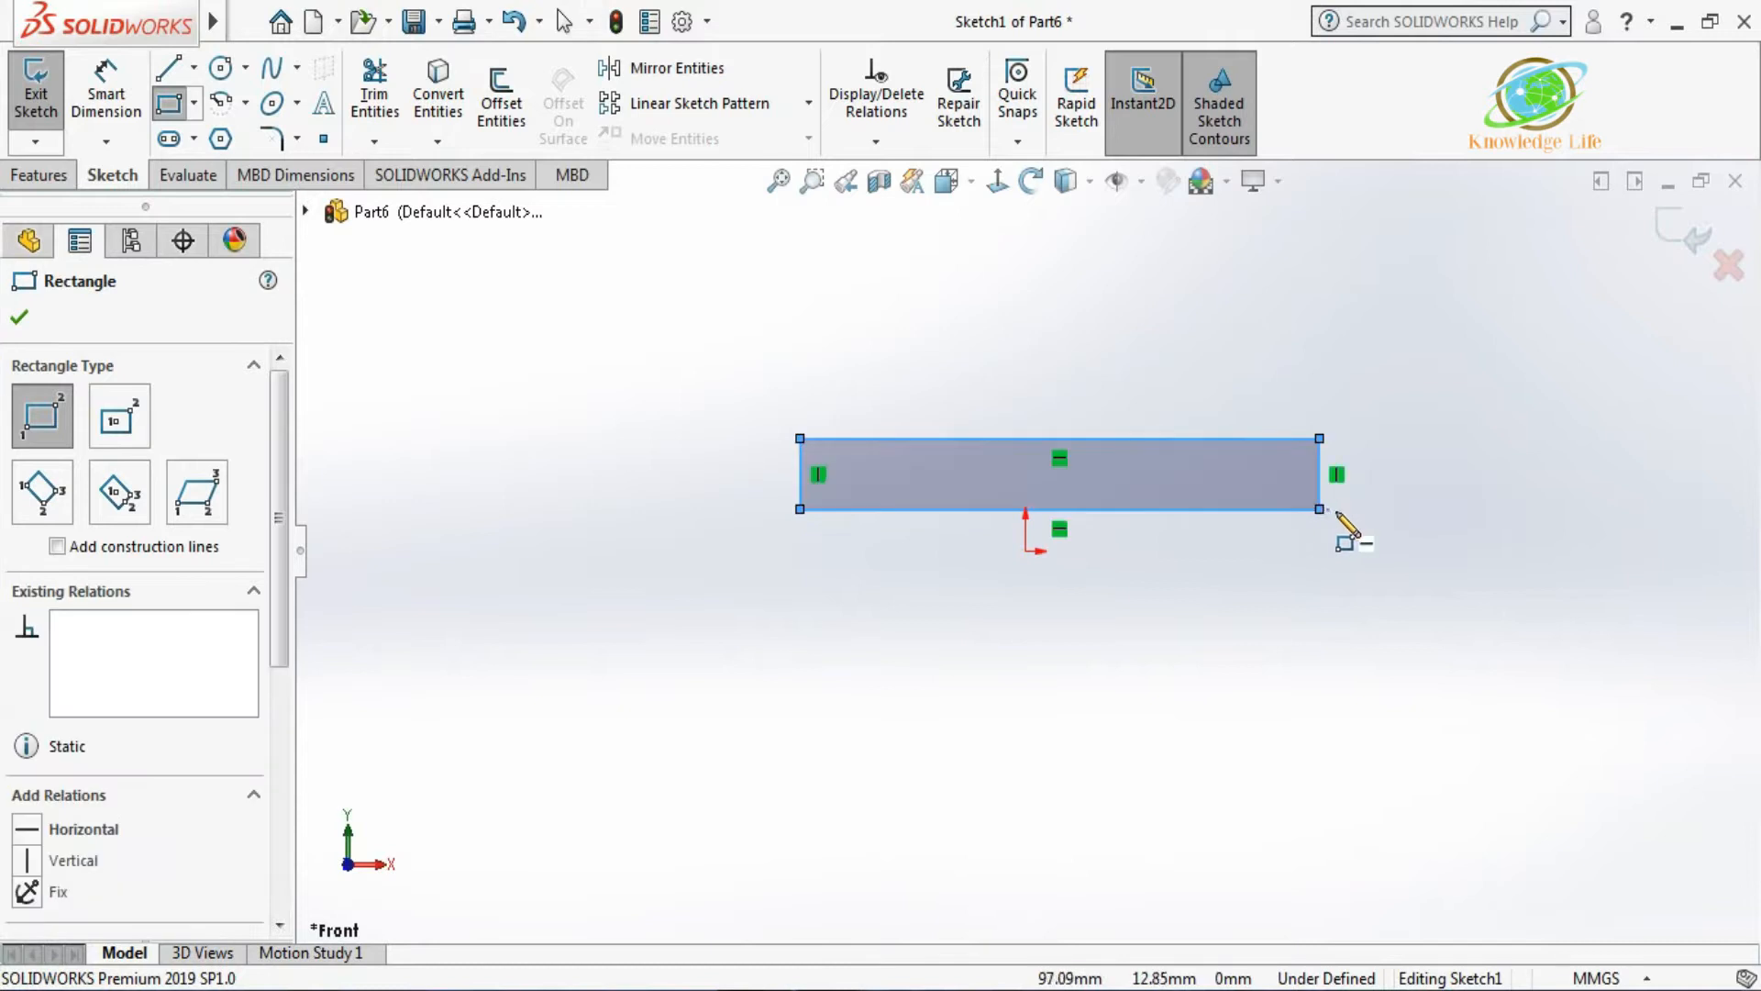
key(Escape)
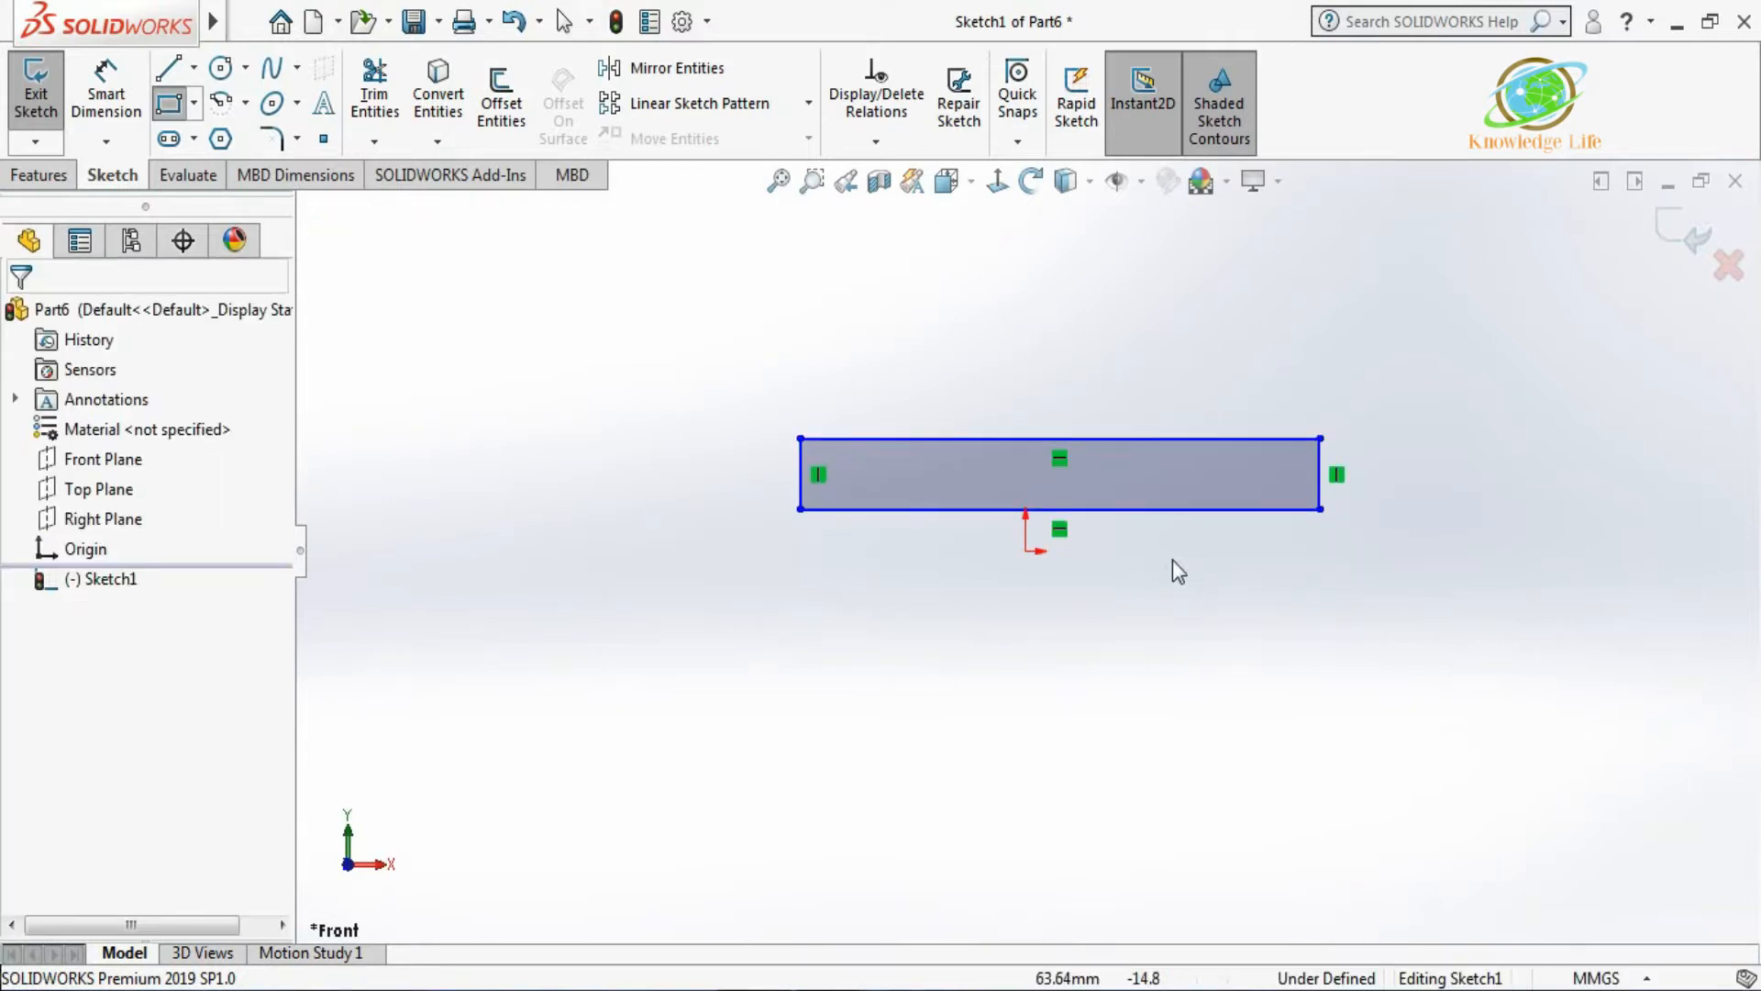
Add a Midpoint relation between the rectangle's lower edge and the origin.
click(1178, 511)
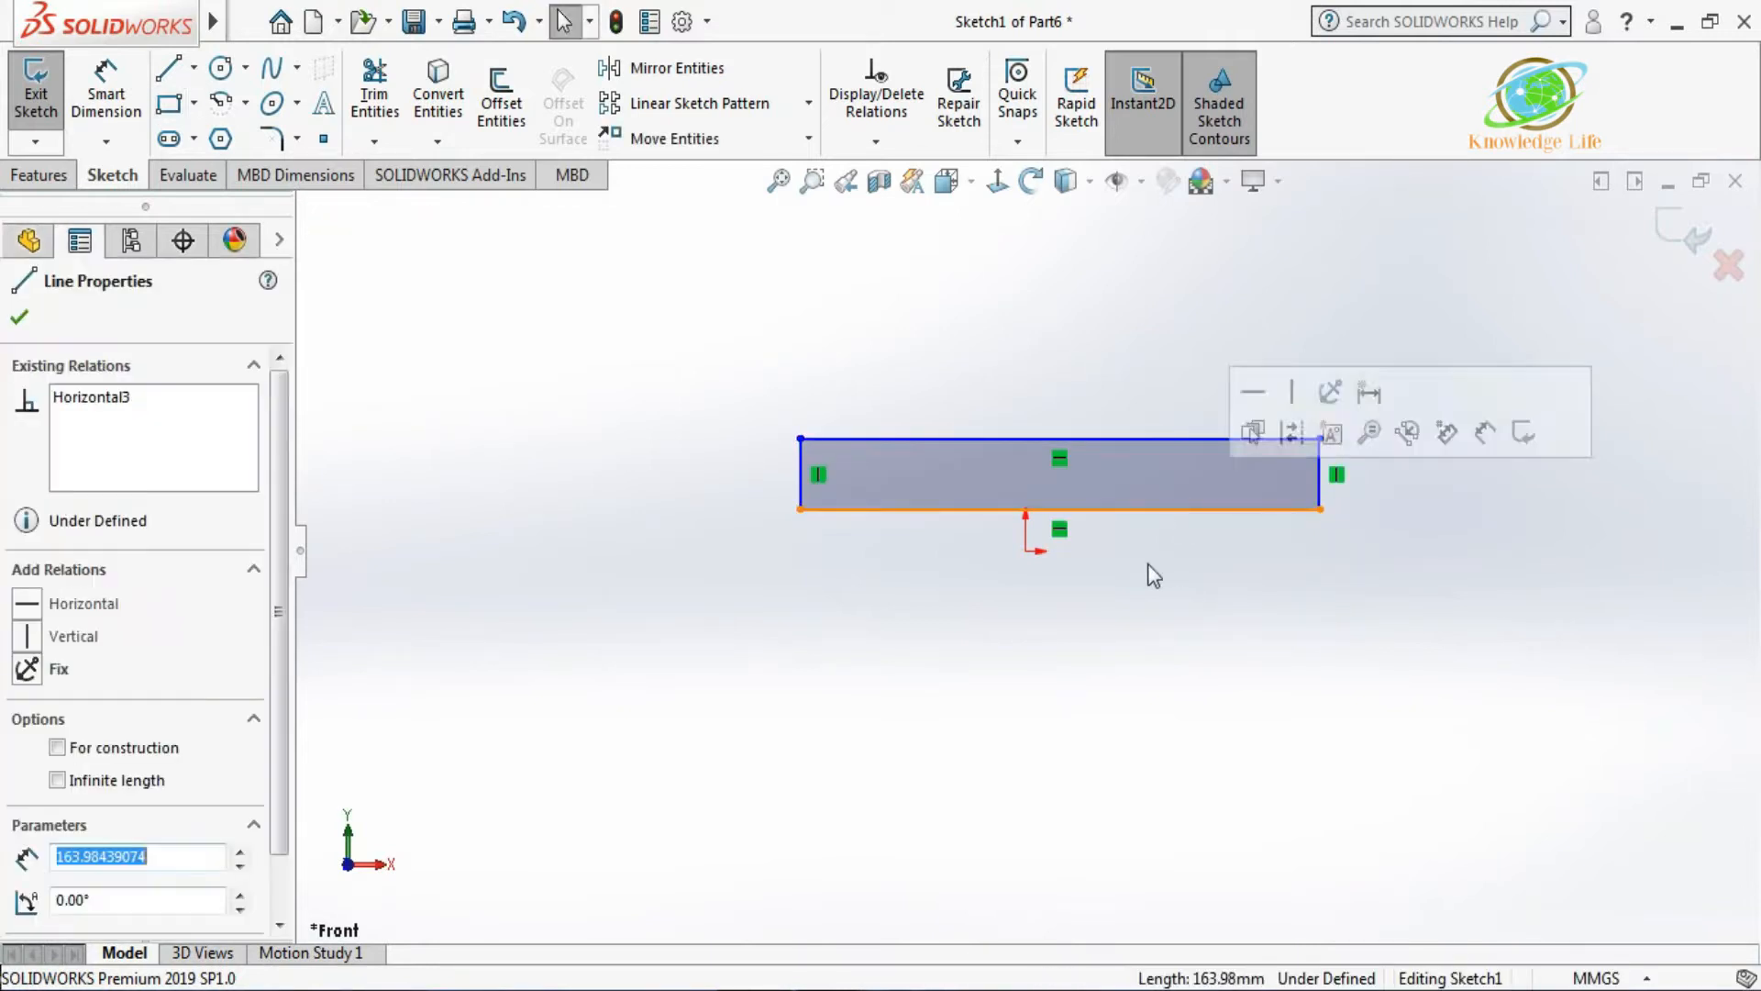
ctrl+click(1026, 550)
click(29, 757)
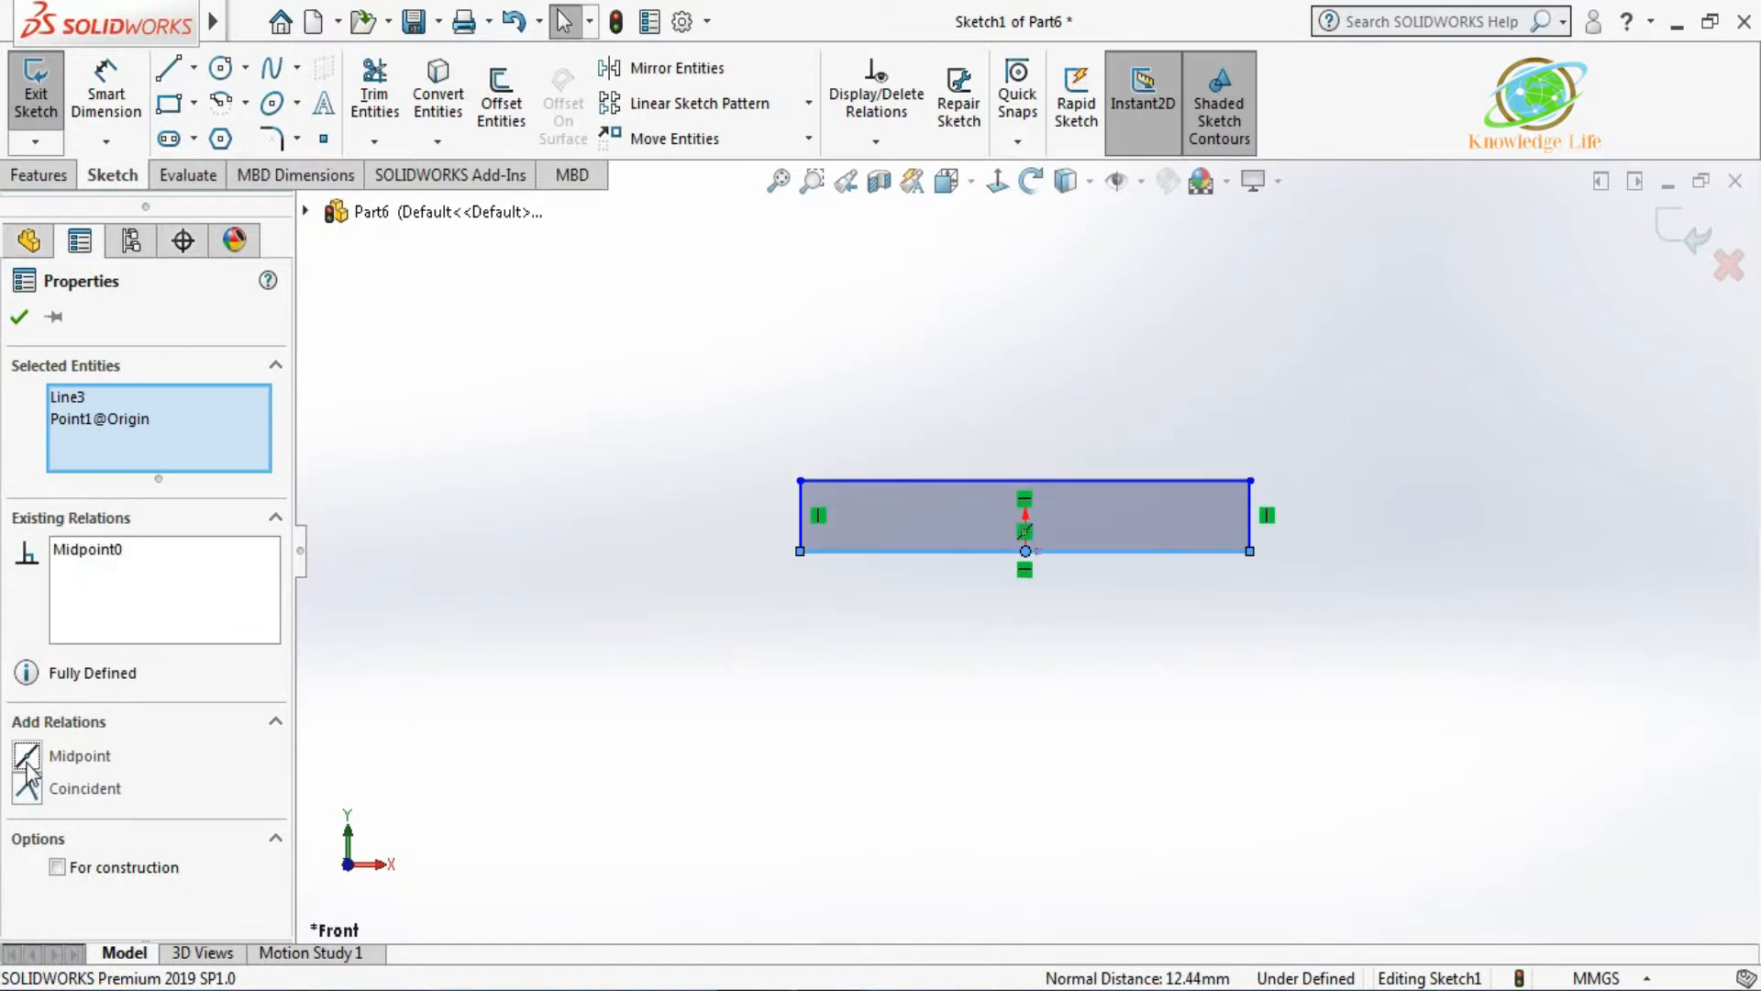
click(19, 317)
Dimension the rectangle to 98 mm long and 20 mm high.
scroll(1029, 532, down, 2)
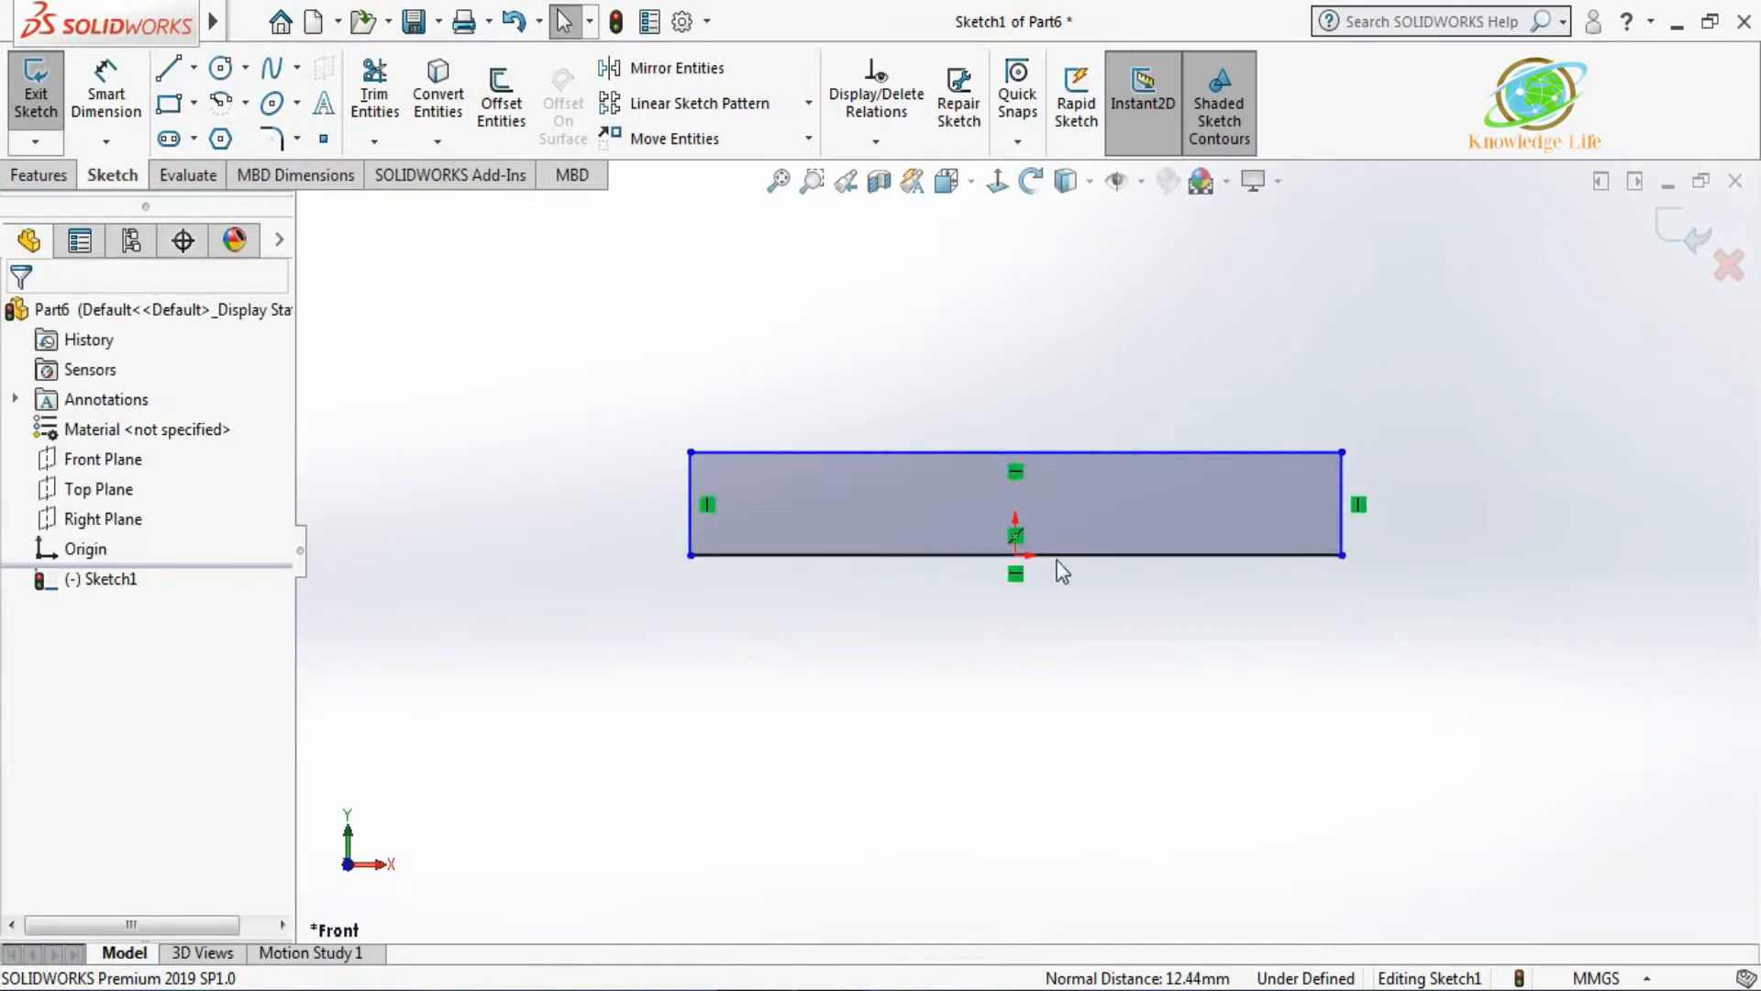
scroll(1062, 570, down, 2)
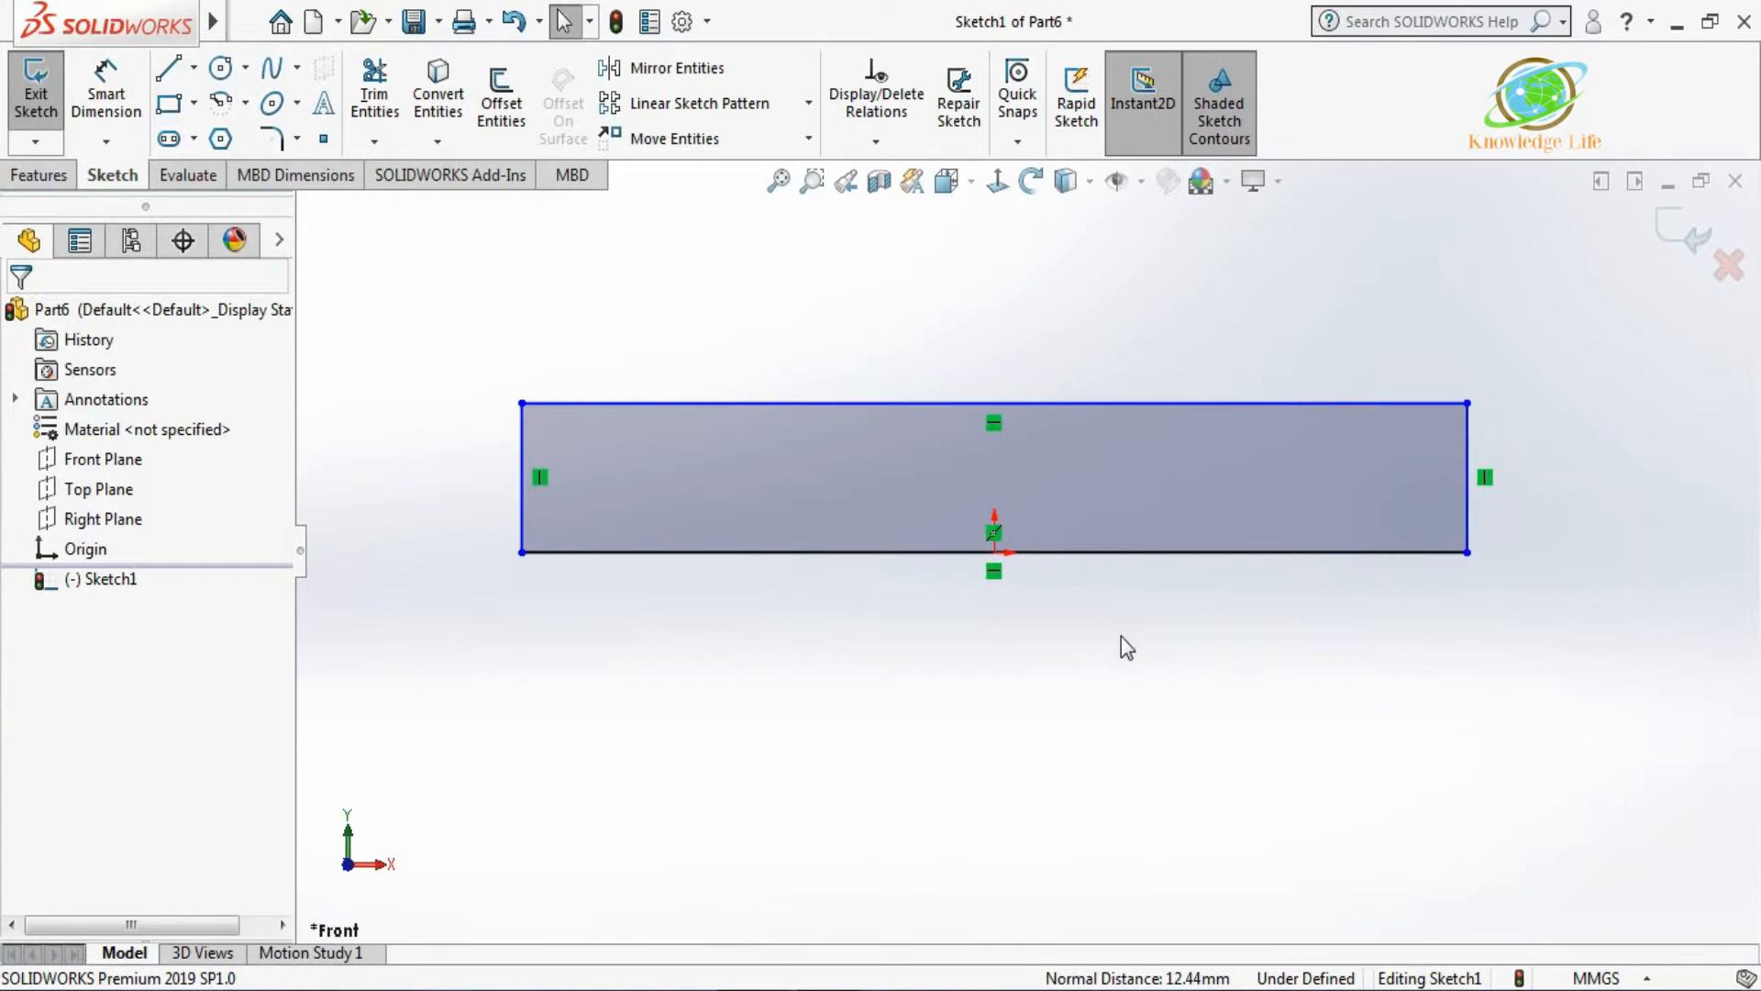
click(106, 96)
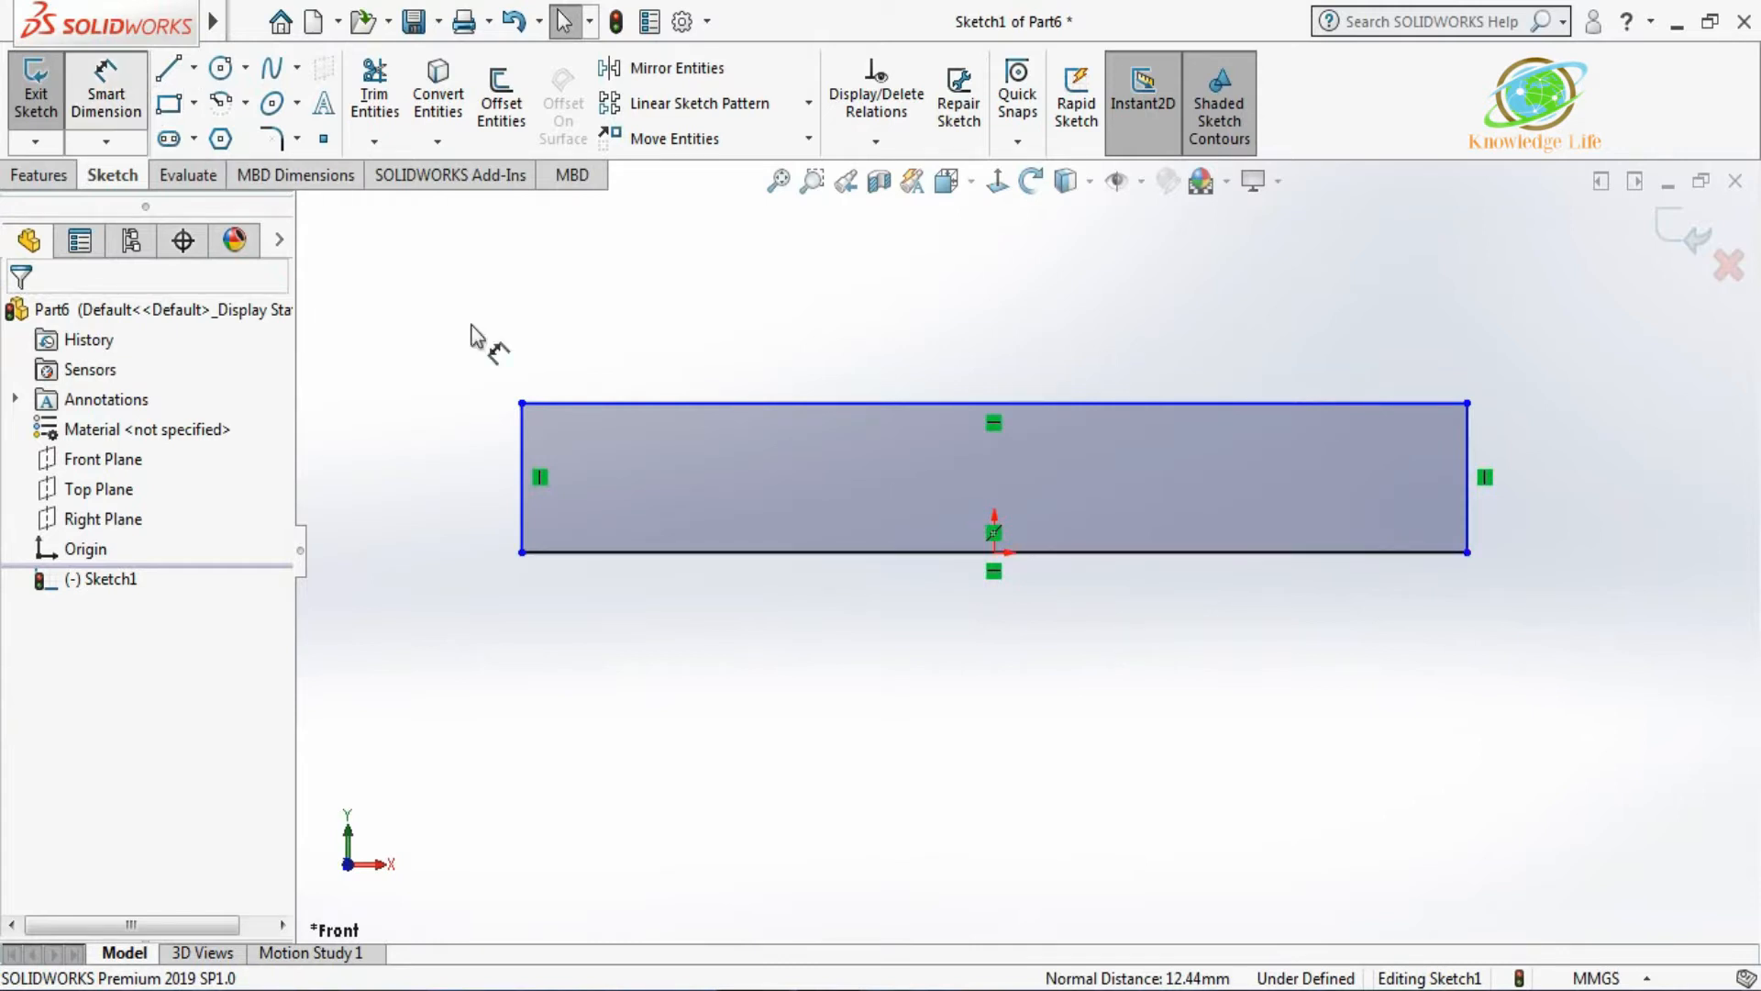
click(888, 552)
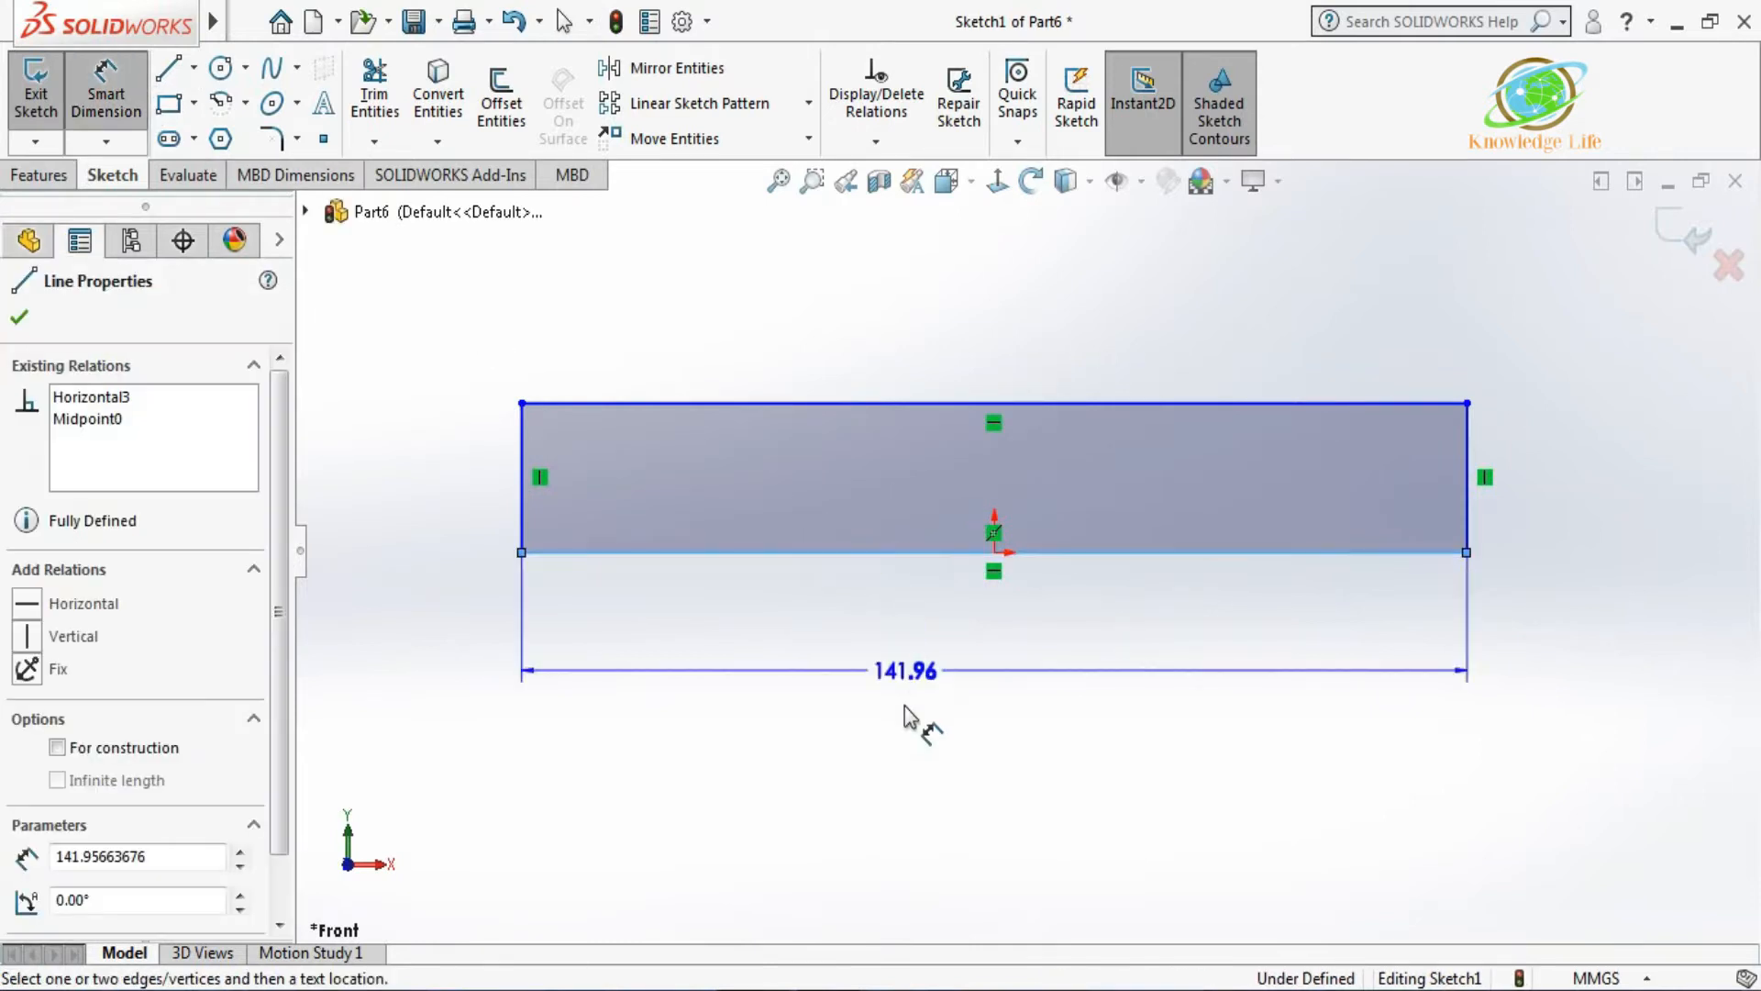
click(906, 712)
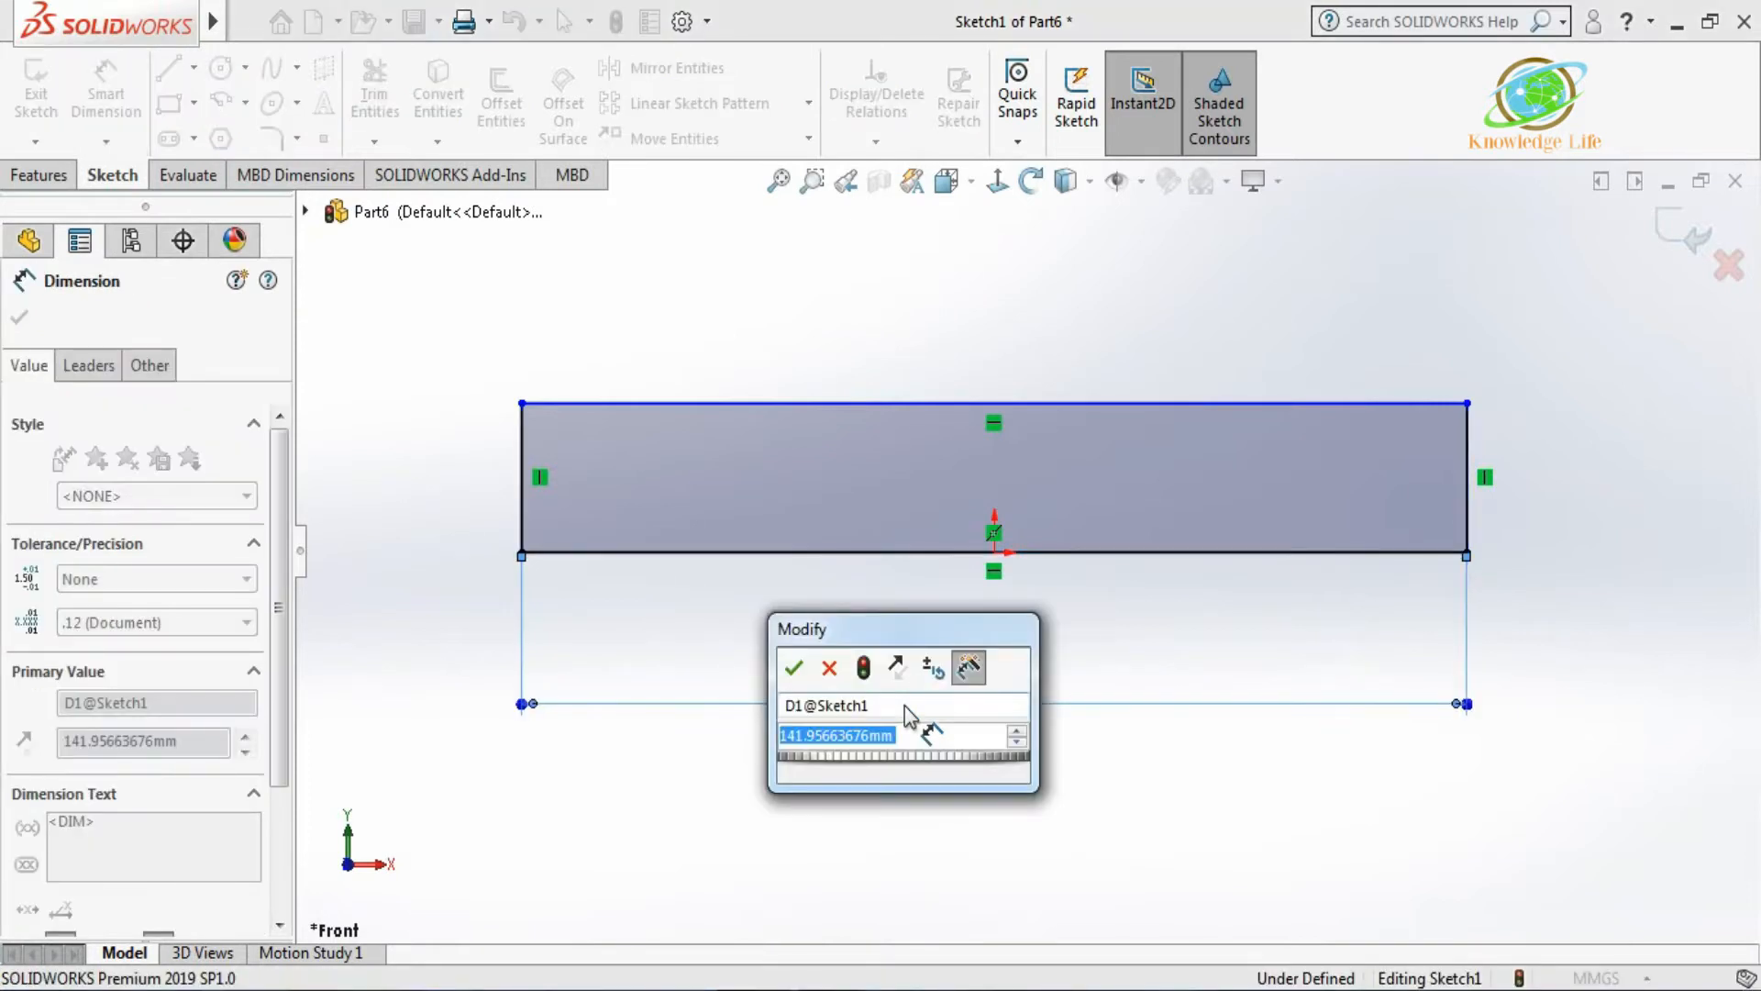
text(98)
key(Return)
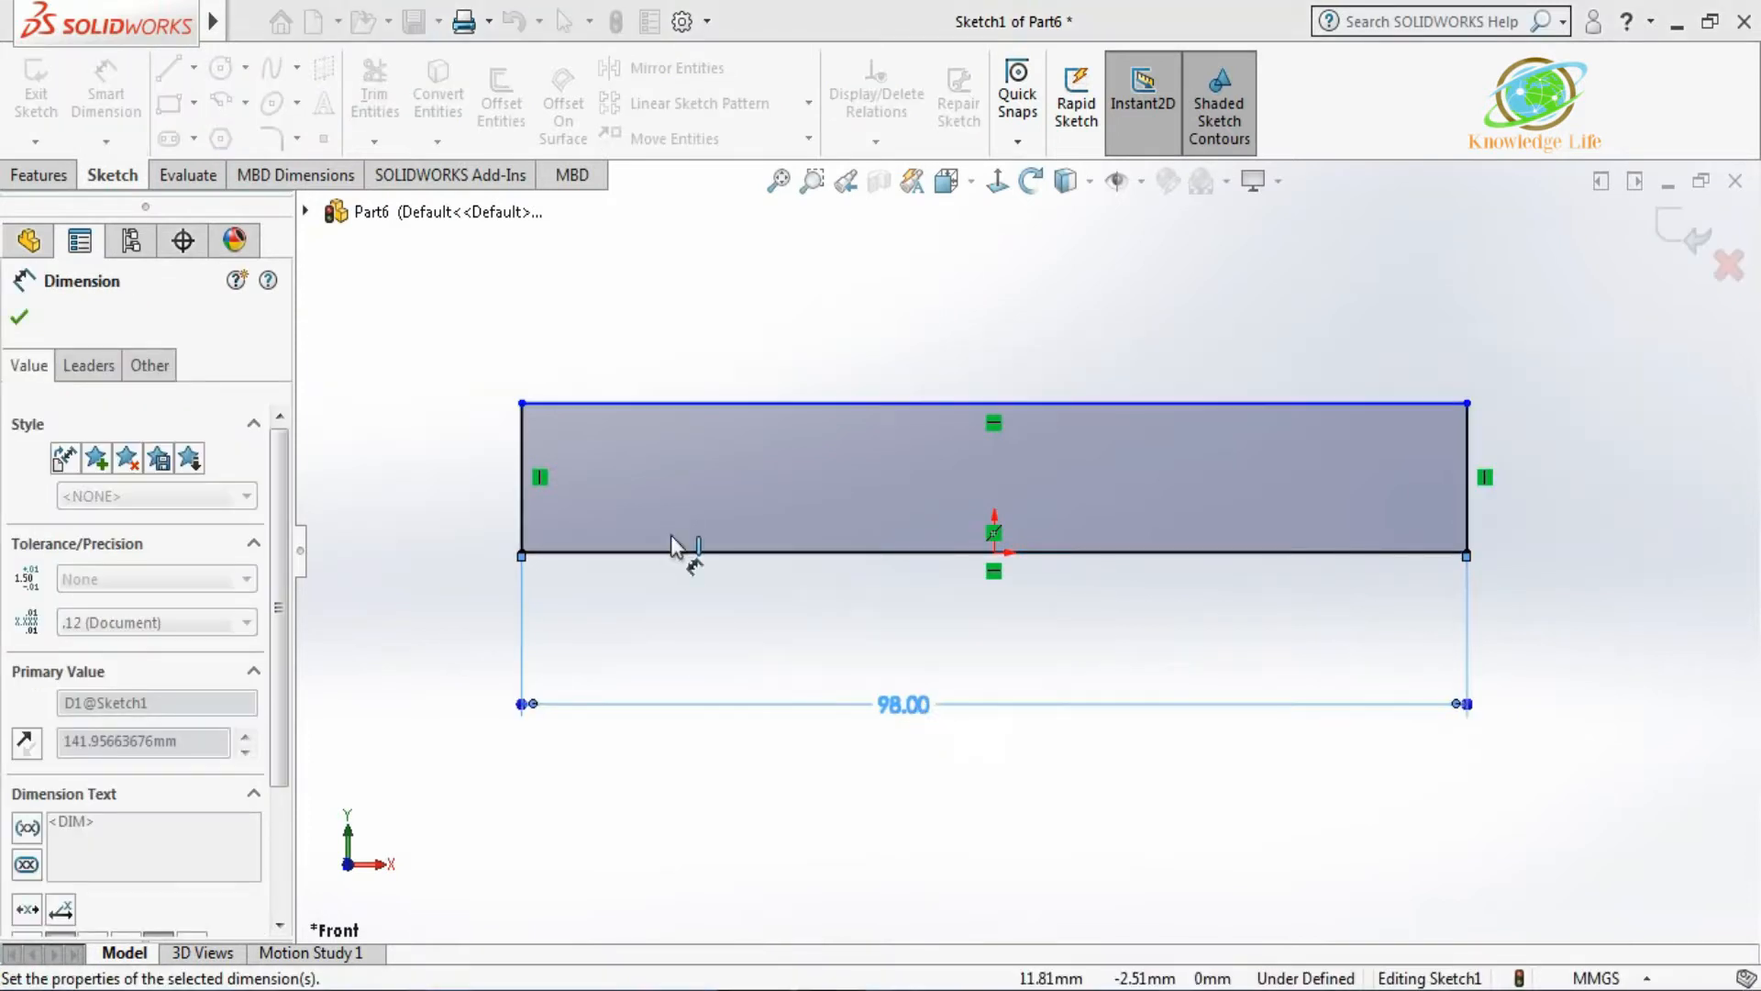
click(507, 459)
click(470, 466)
text(20)
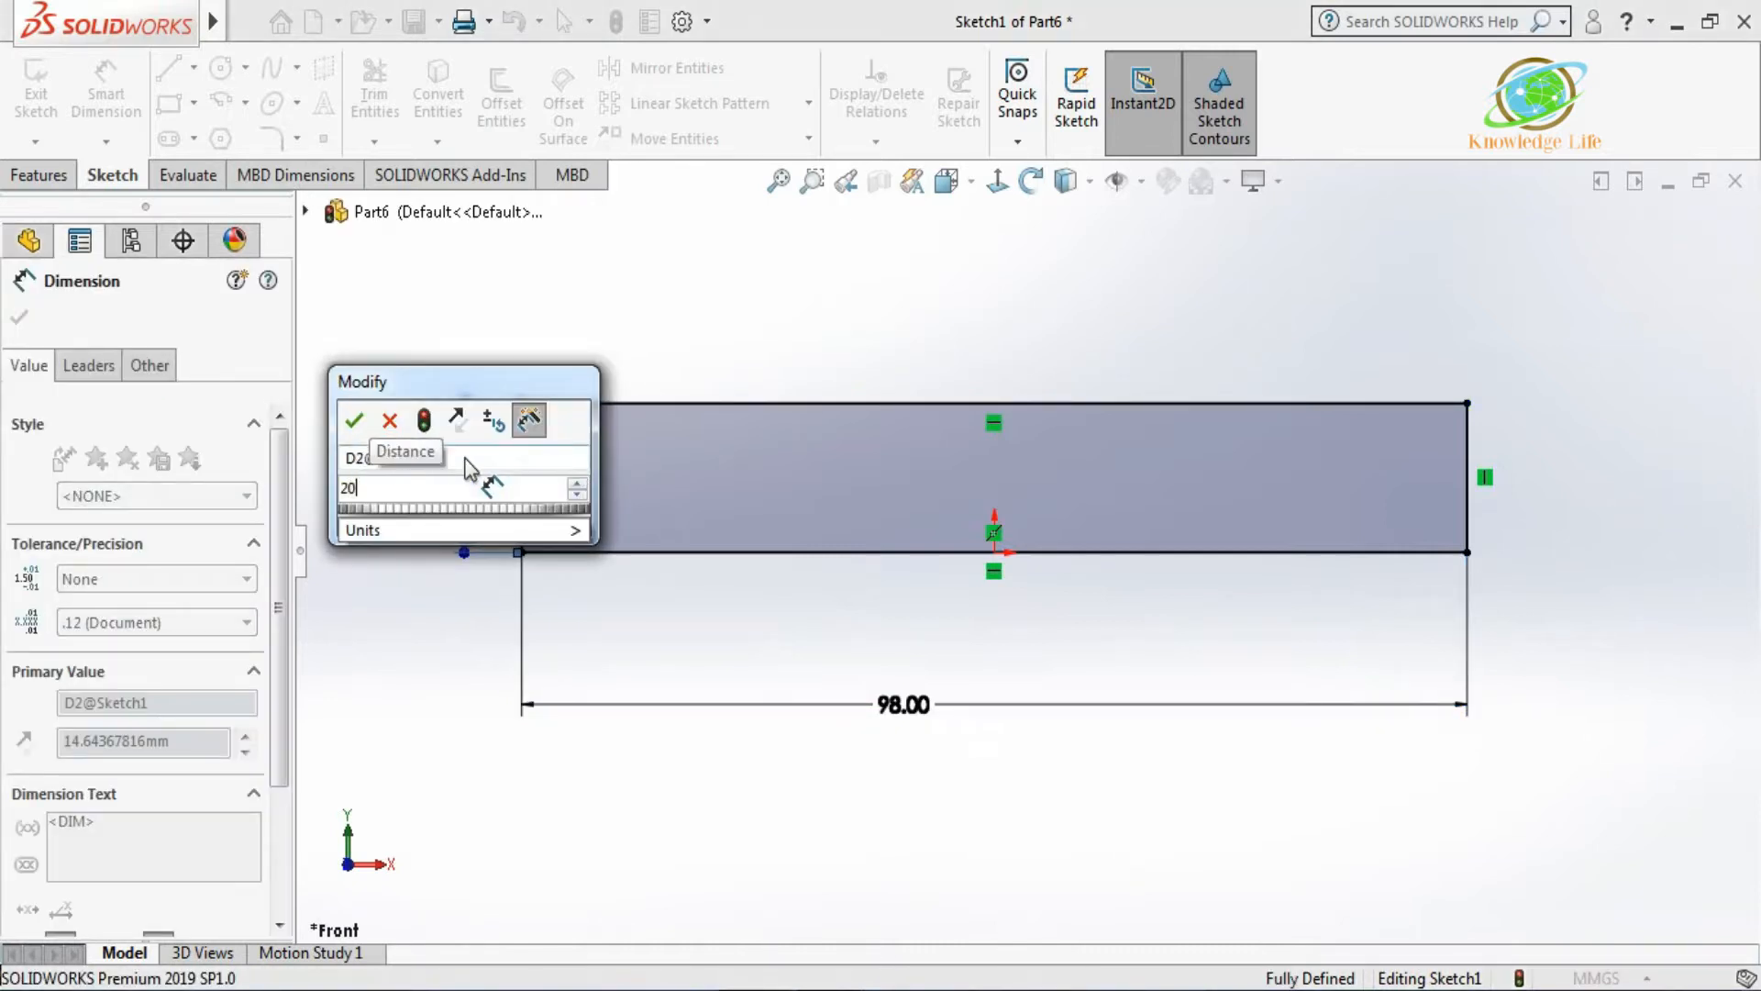
key(Return)
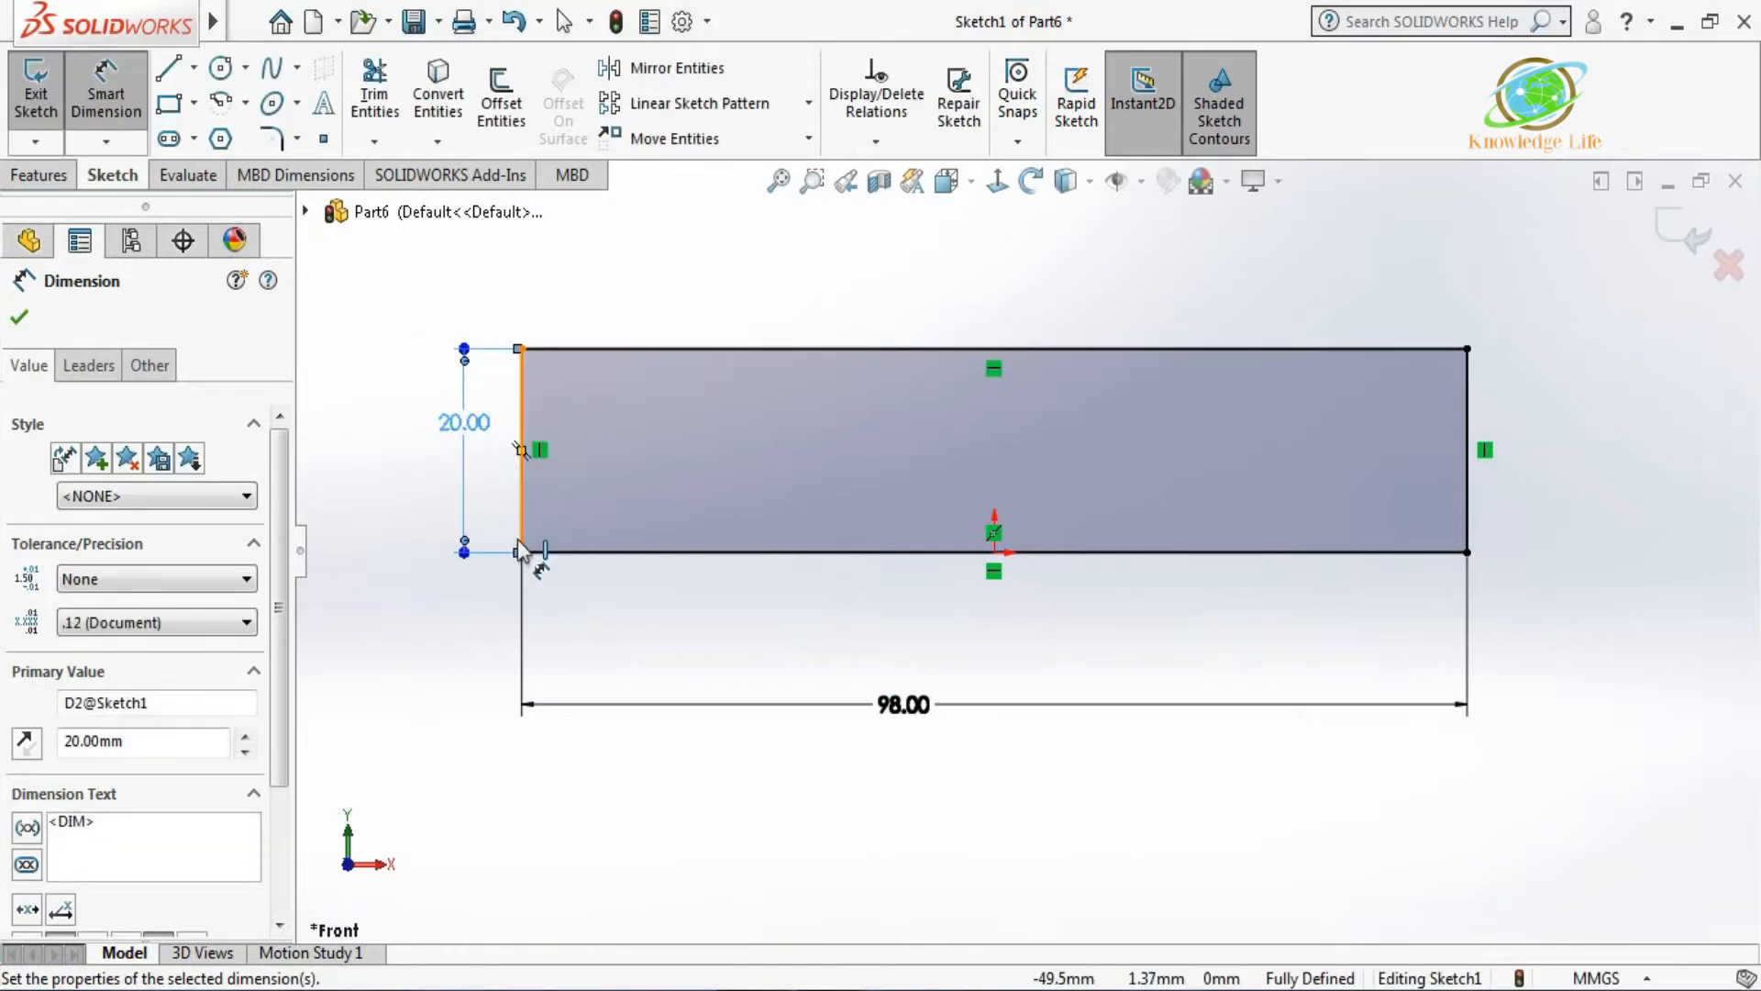
Draw a vertical centerline from the origin to the midpoint of the rectangle's upper edge.
click(194, 67)
click(229, 129)
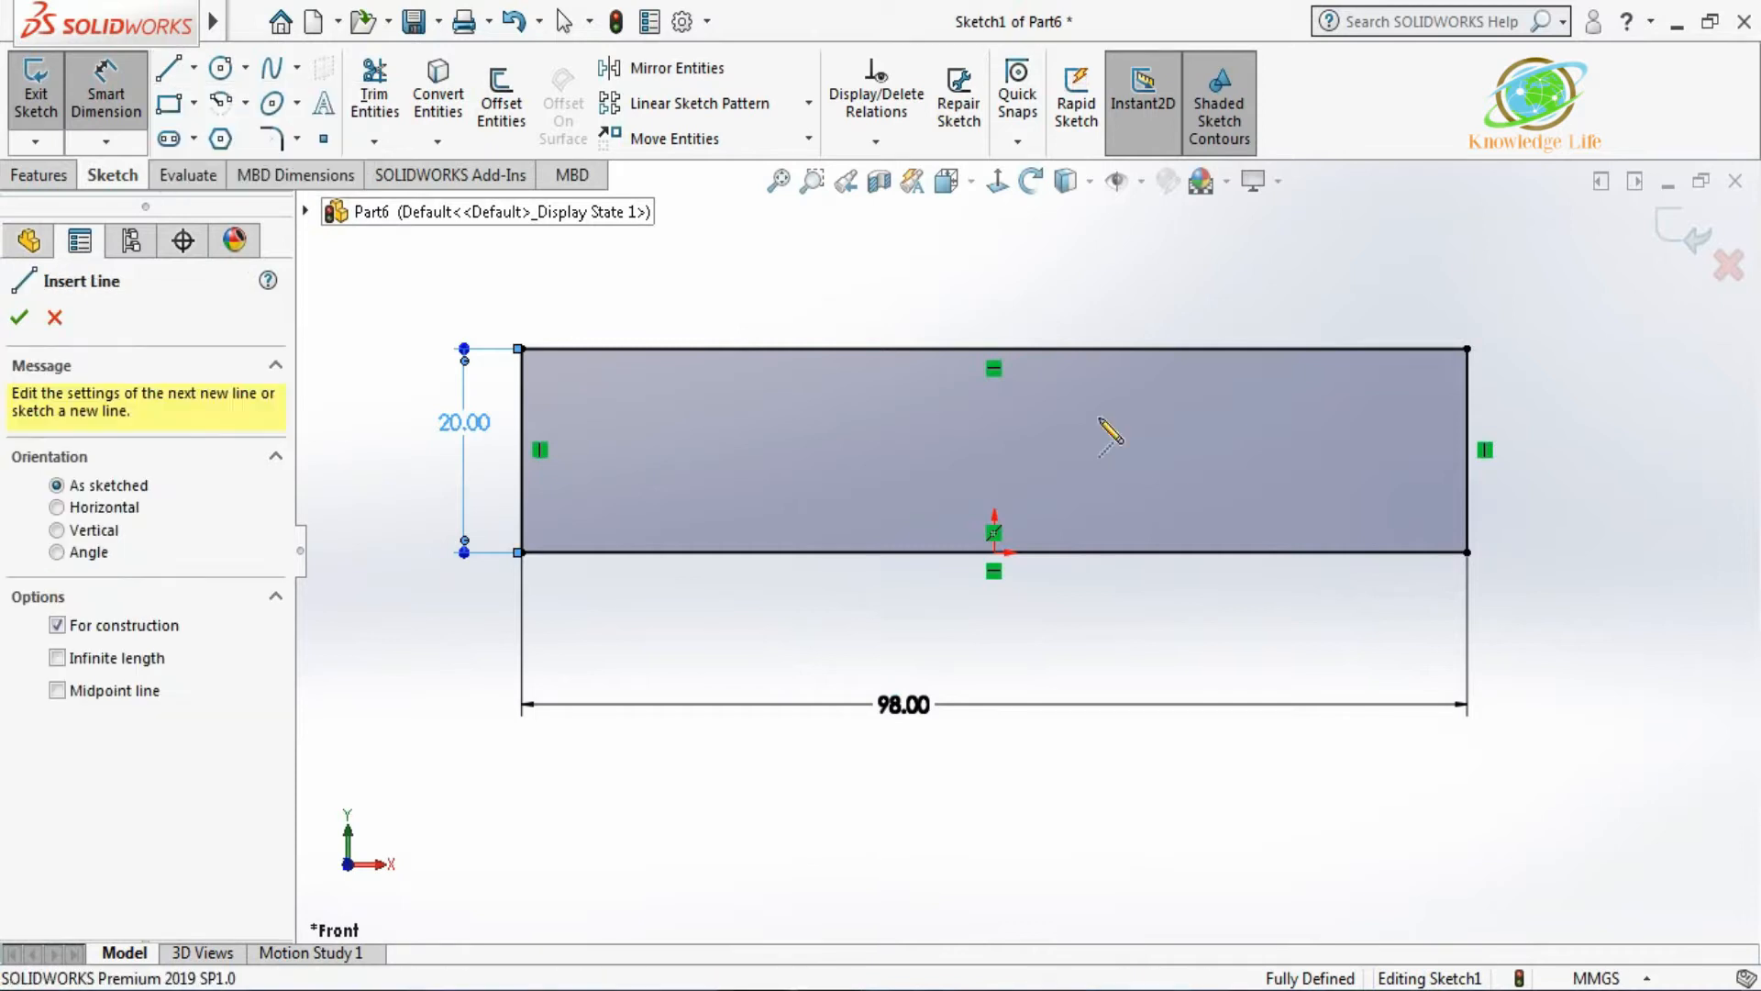
click(995, 552)
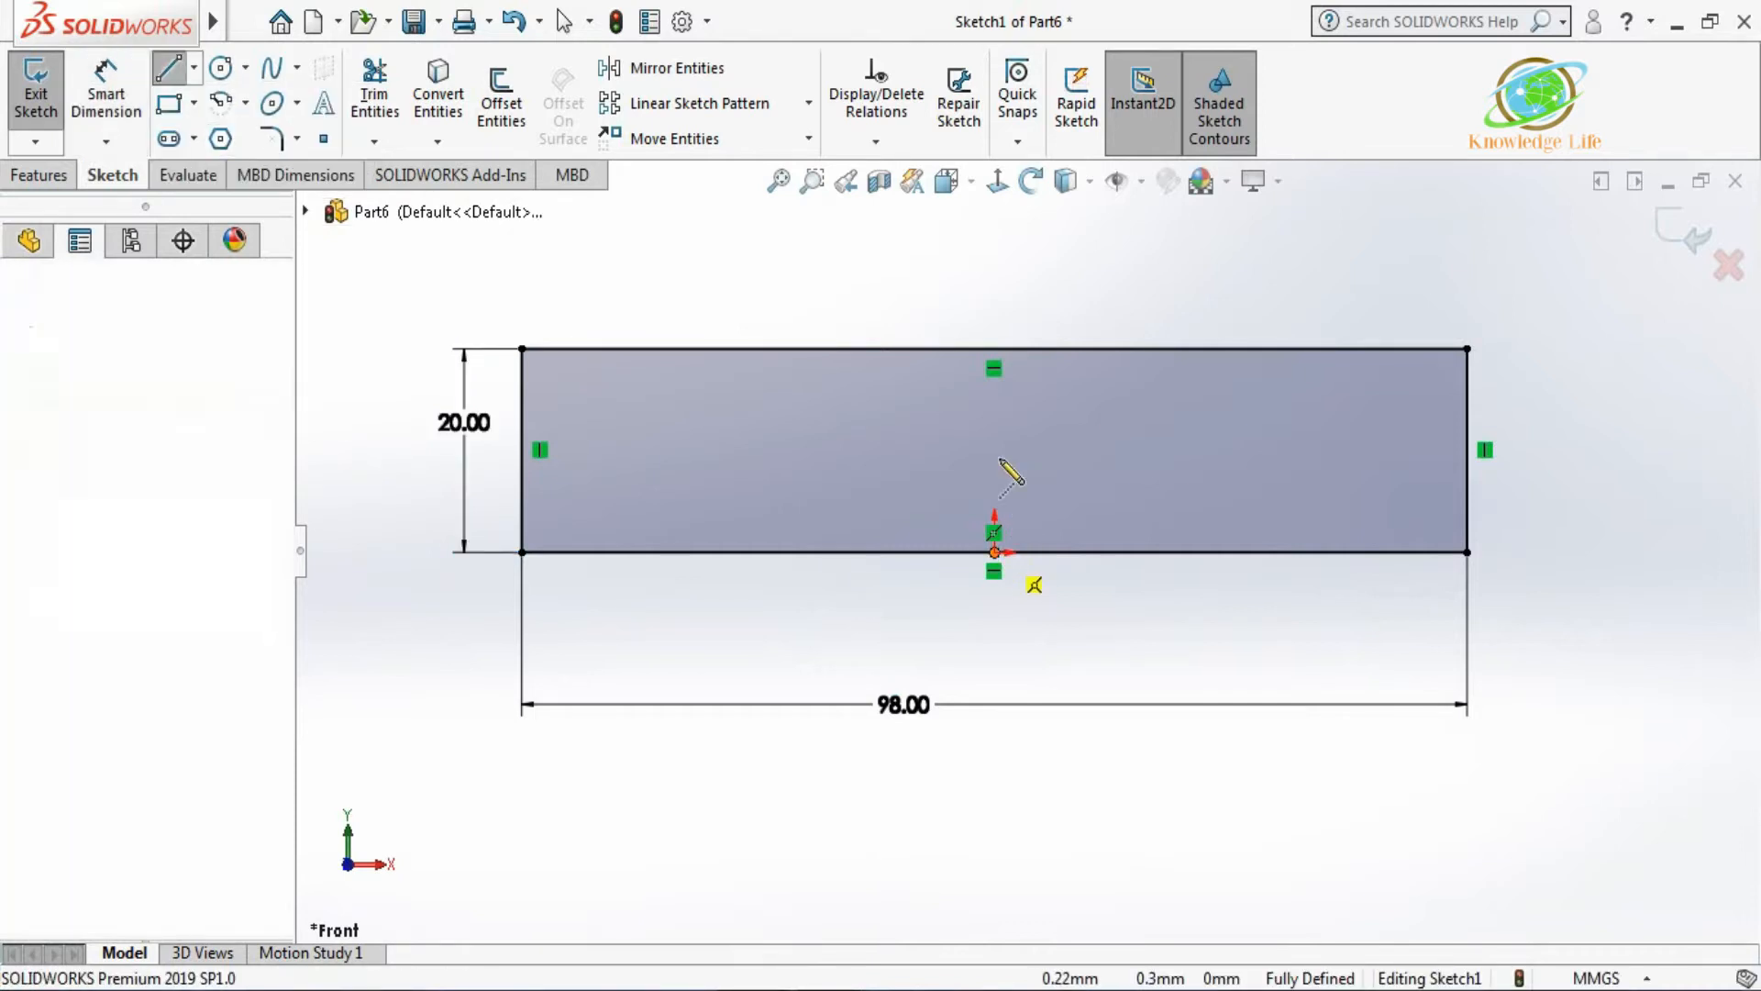
click(995, 348)
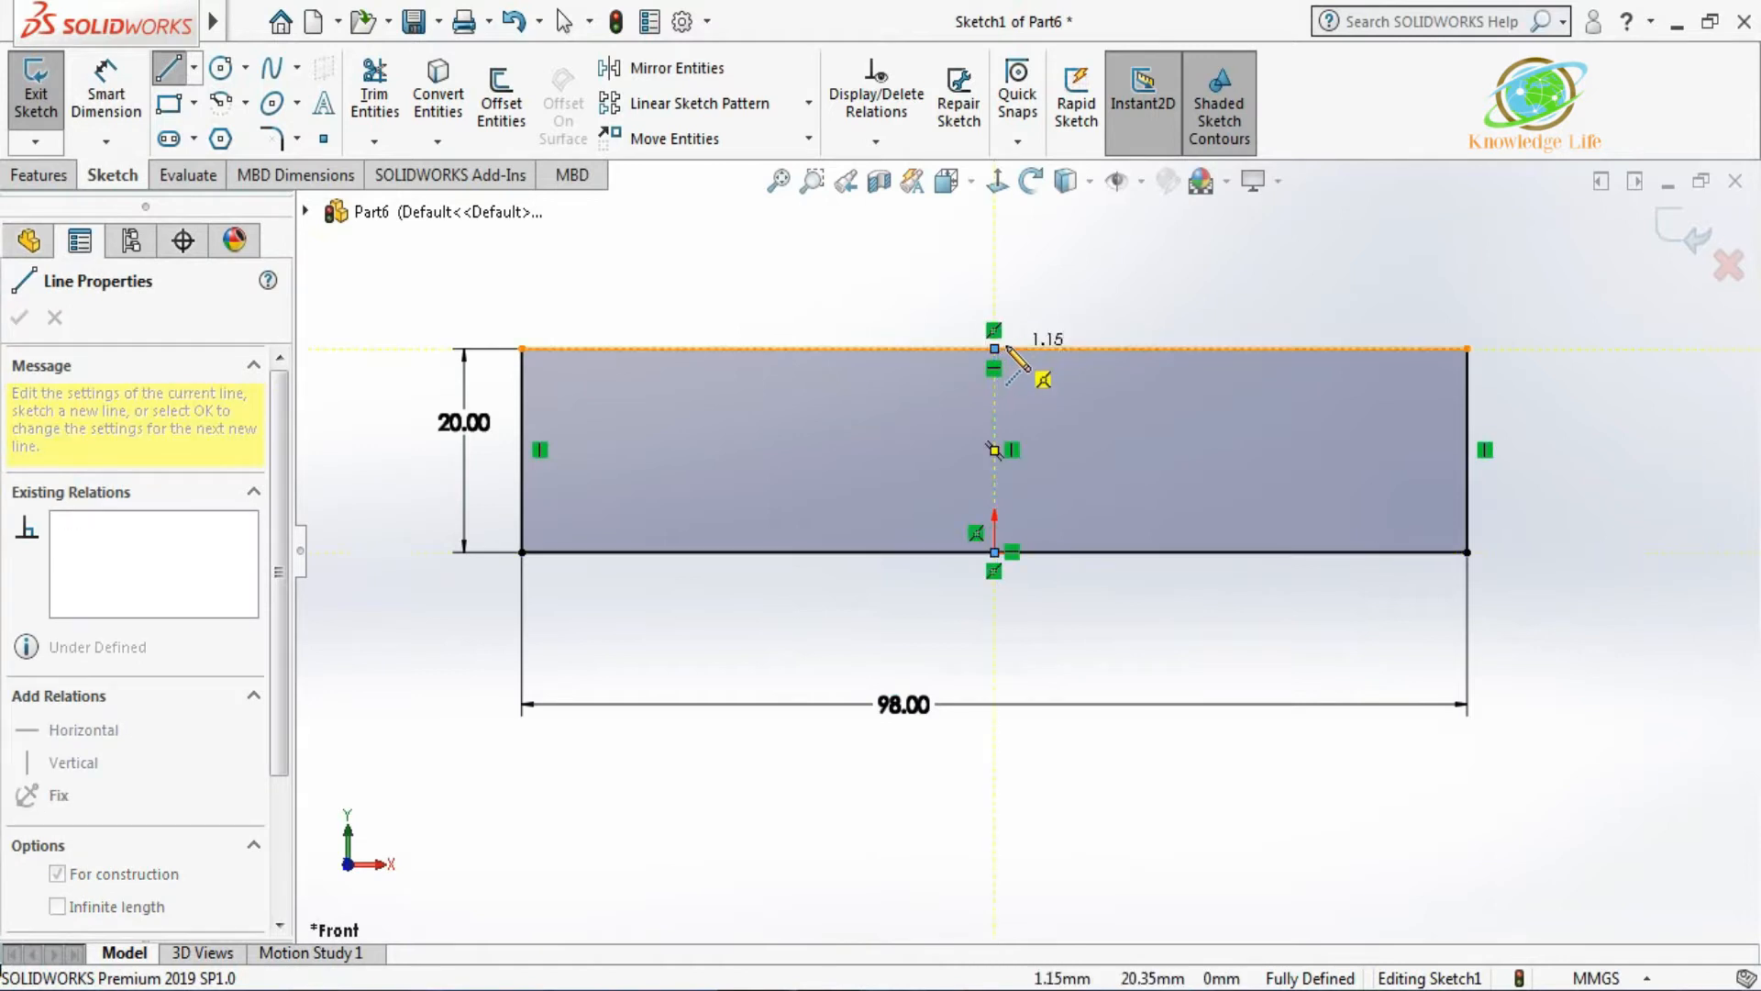
key(Escape)
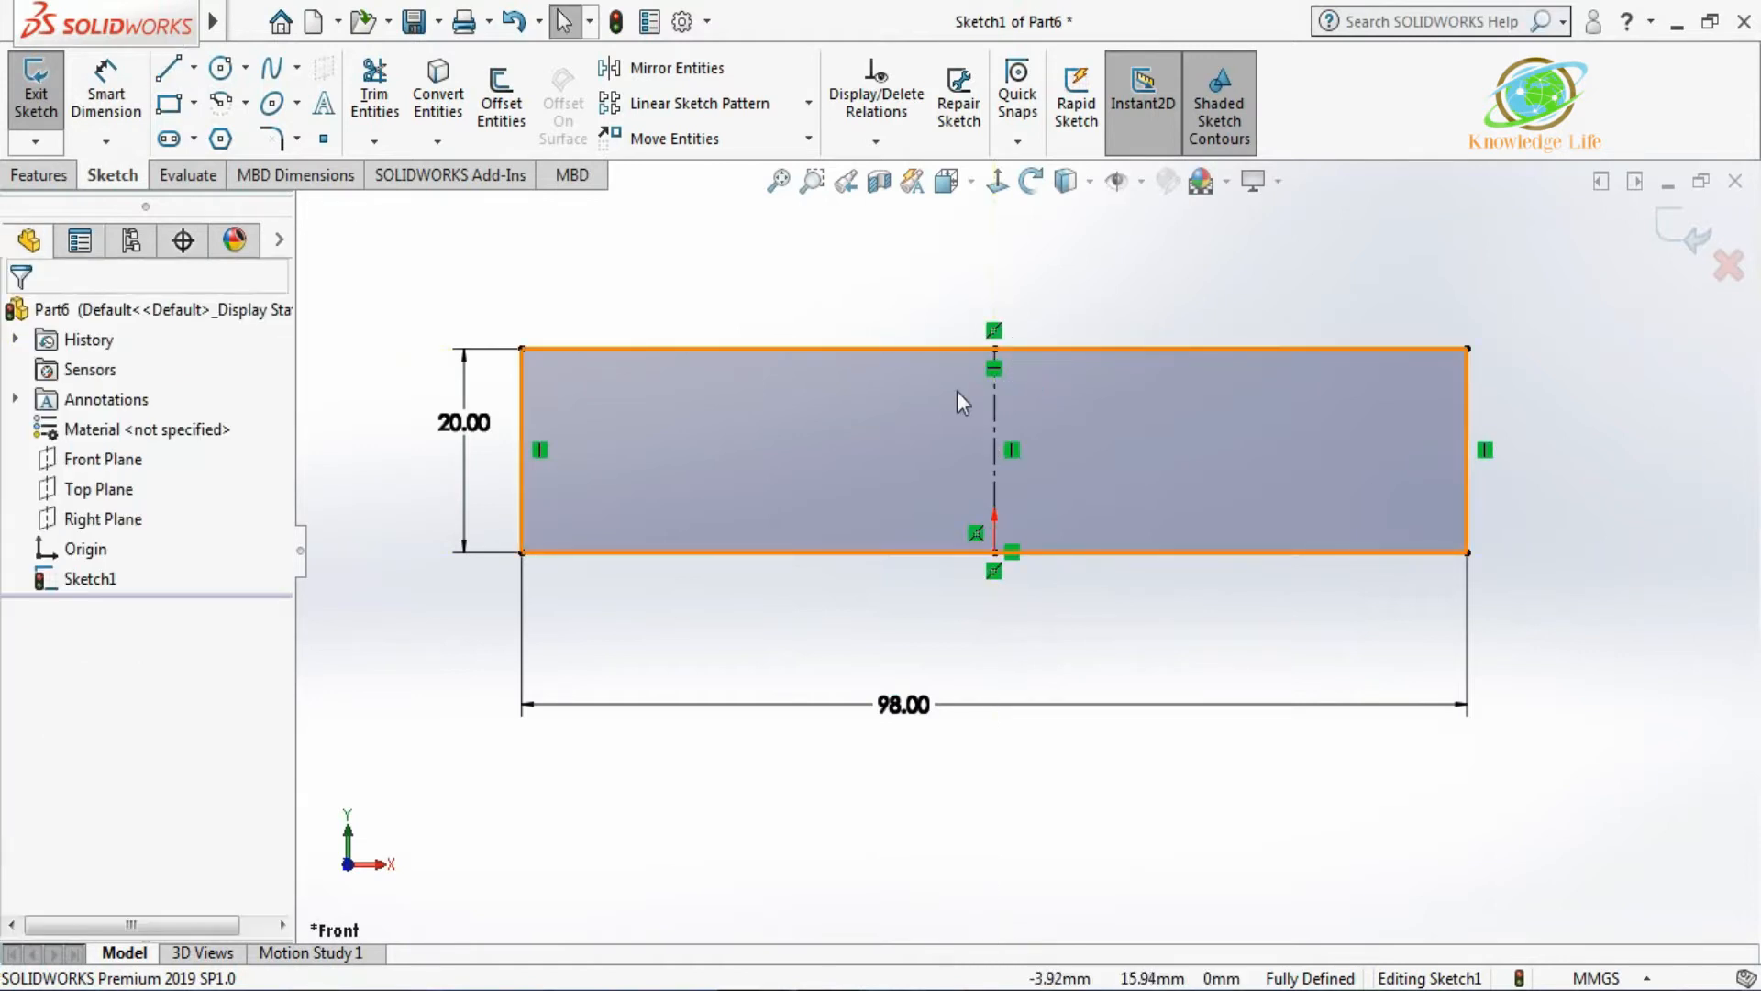
Sketch a vertical line about 6.6 mm up from the lower edge near its left end, continued by a horizontal line to the centerline.
click(168, 67)
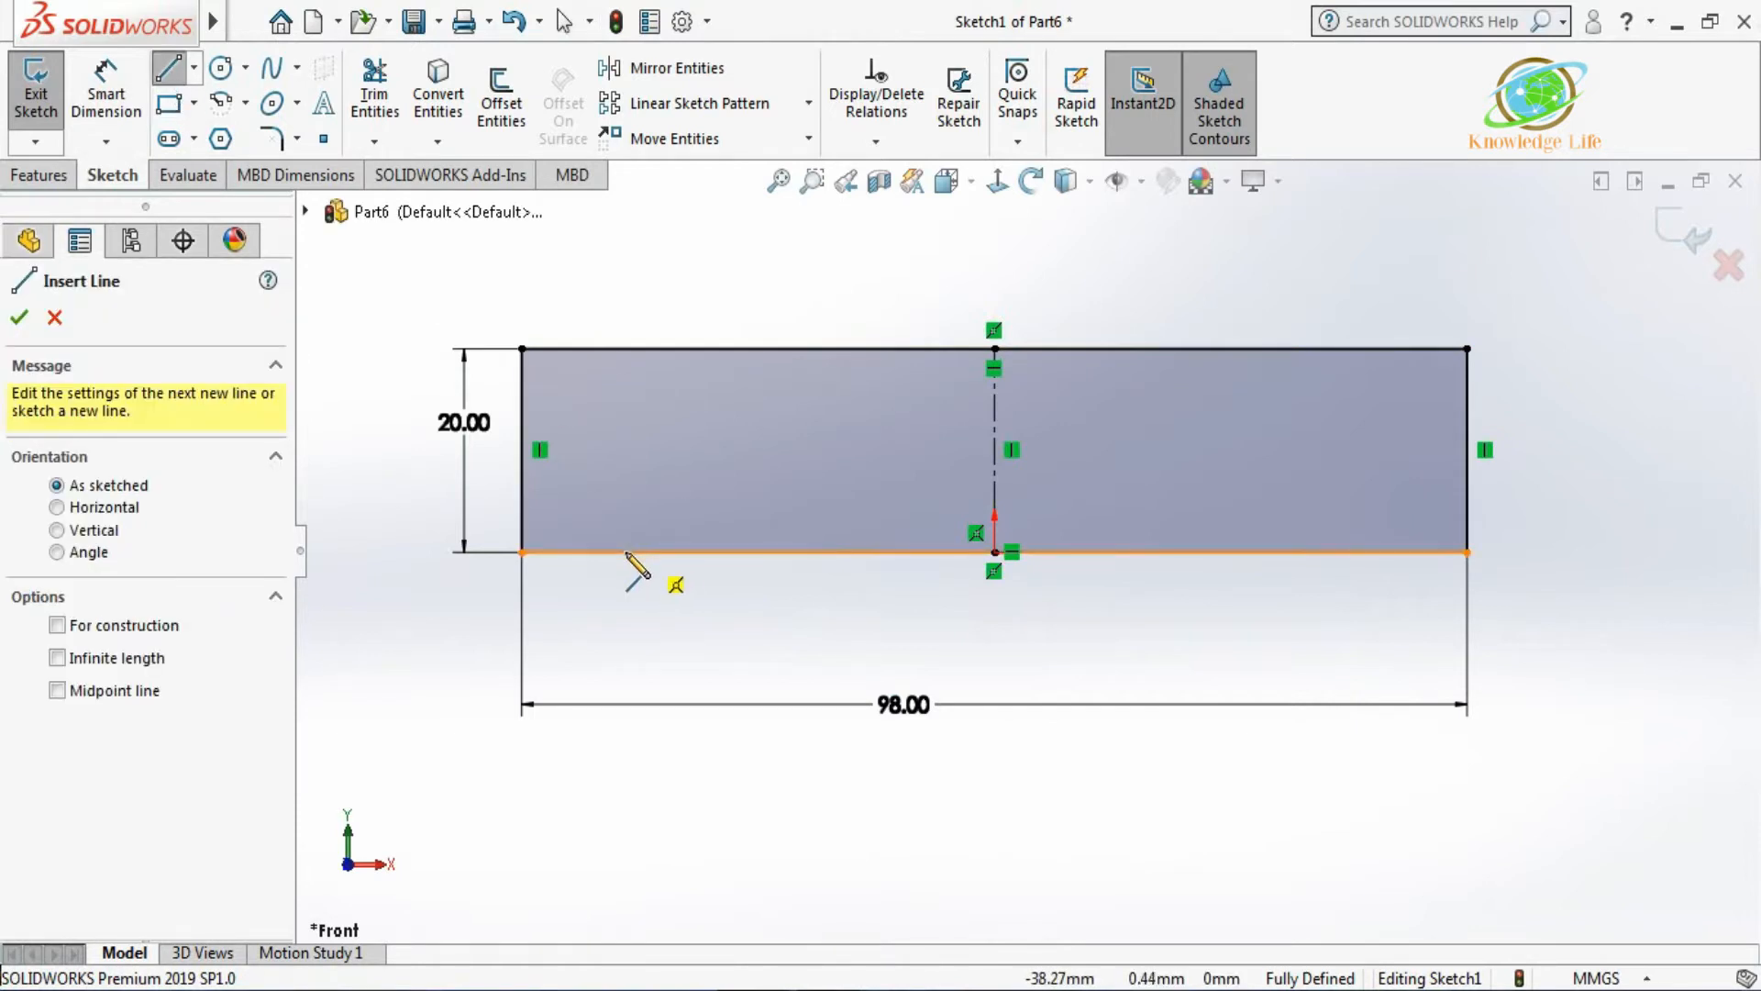
click(626, 552)
click(626, 484)
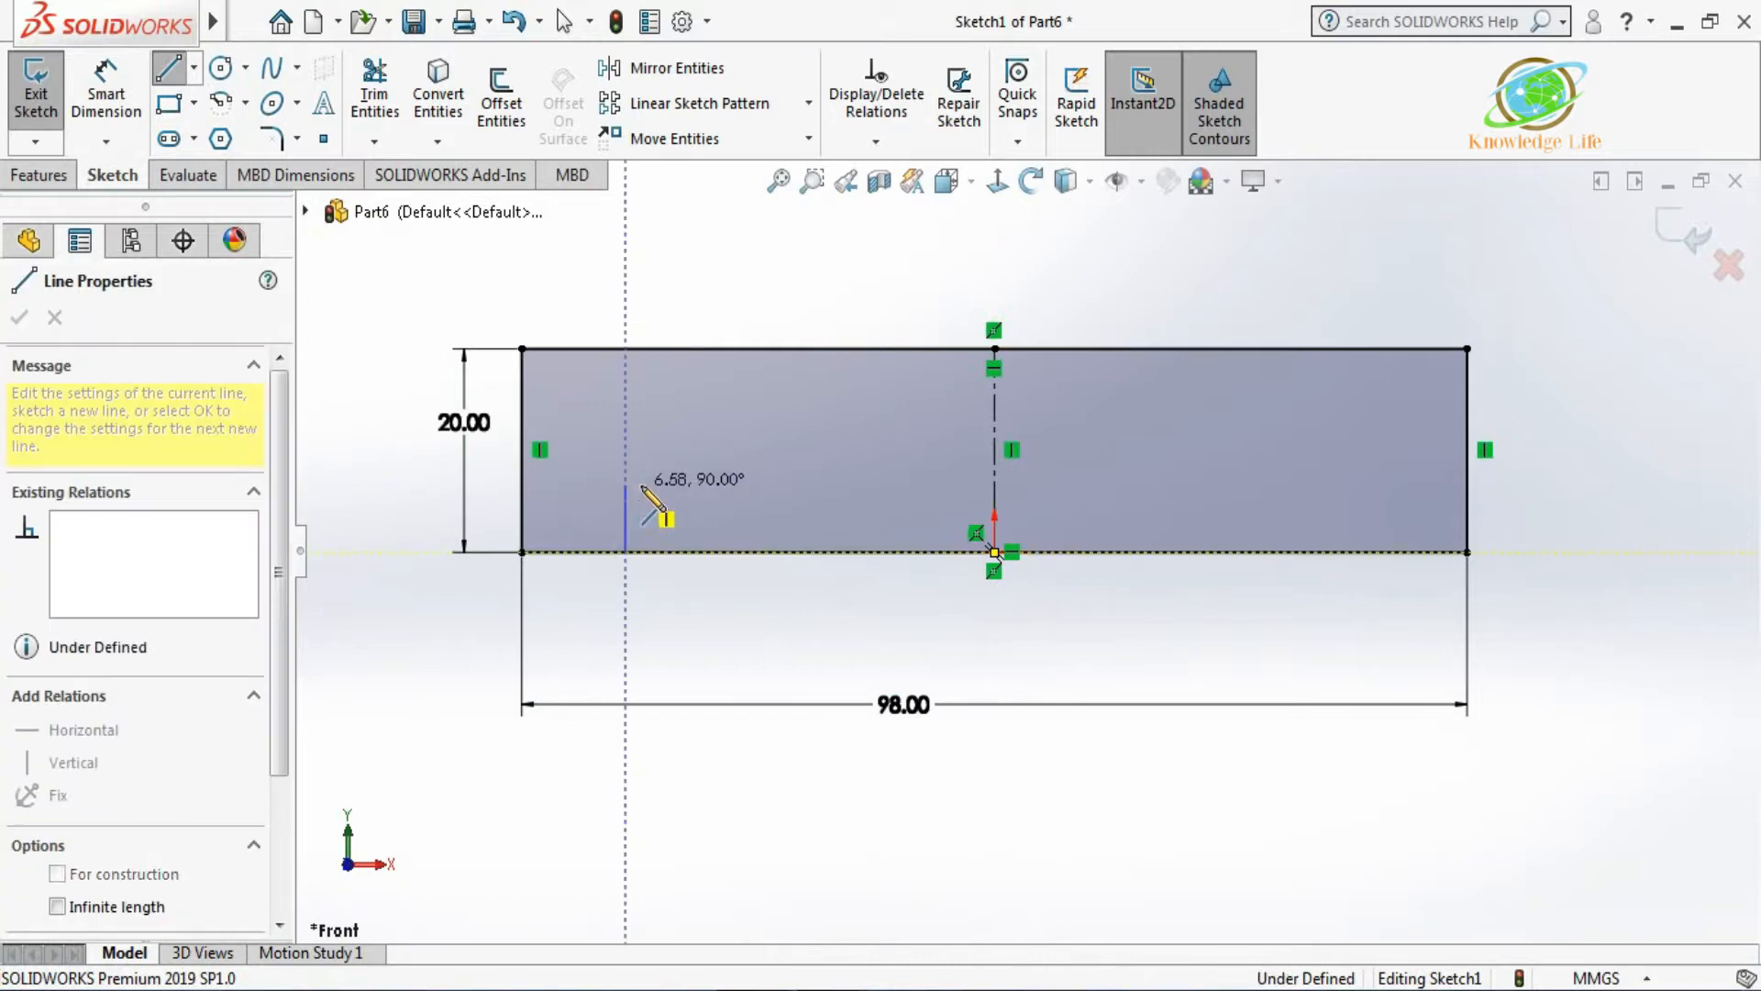
click(994, 484)
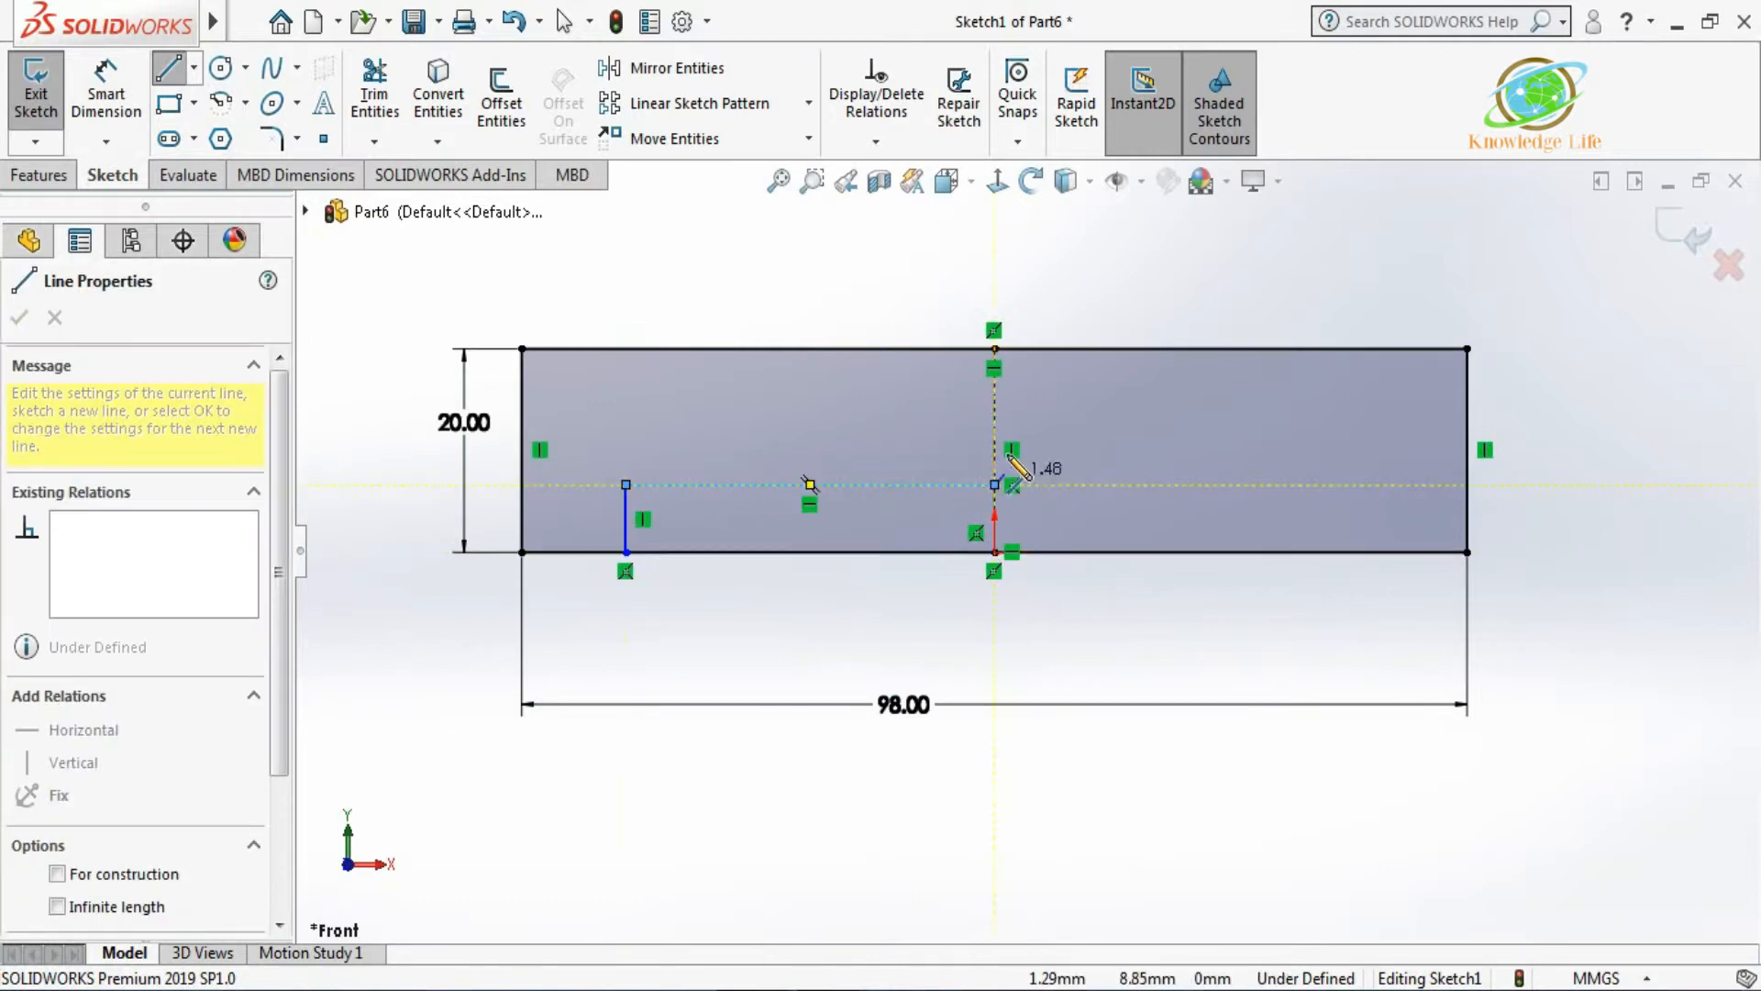
key(Escape)
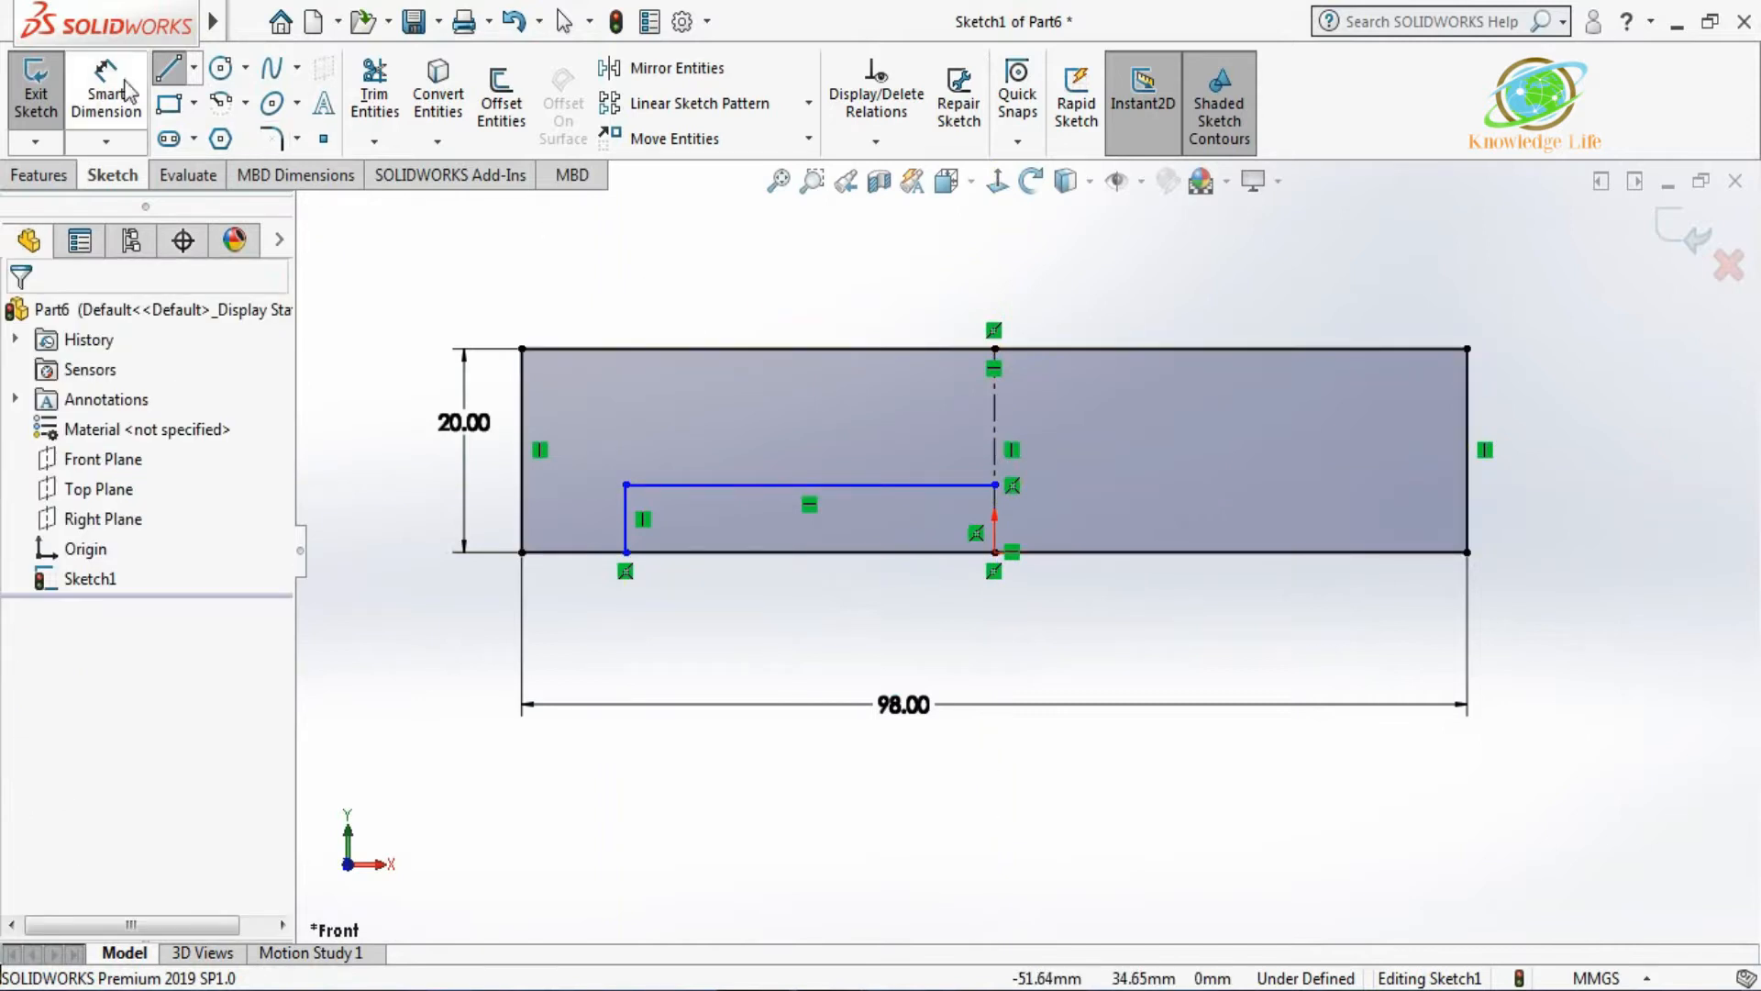
Dimension the distance from the rectangle's left edge to the short vertical line as 14 mm.
click(105, 92)
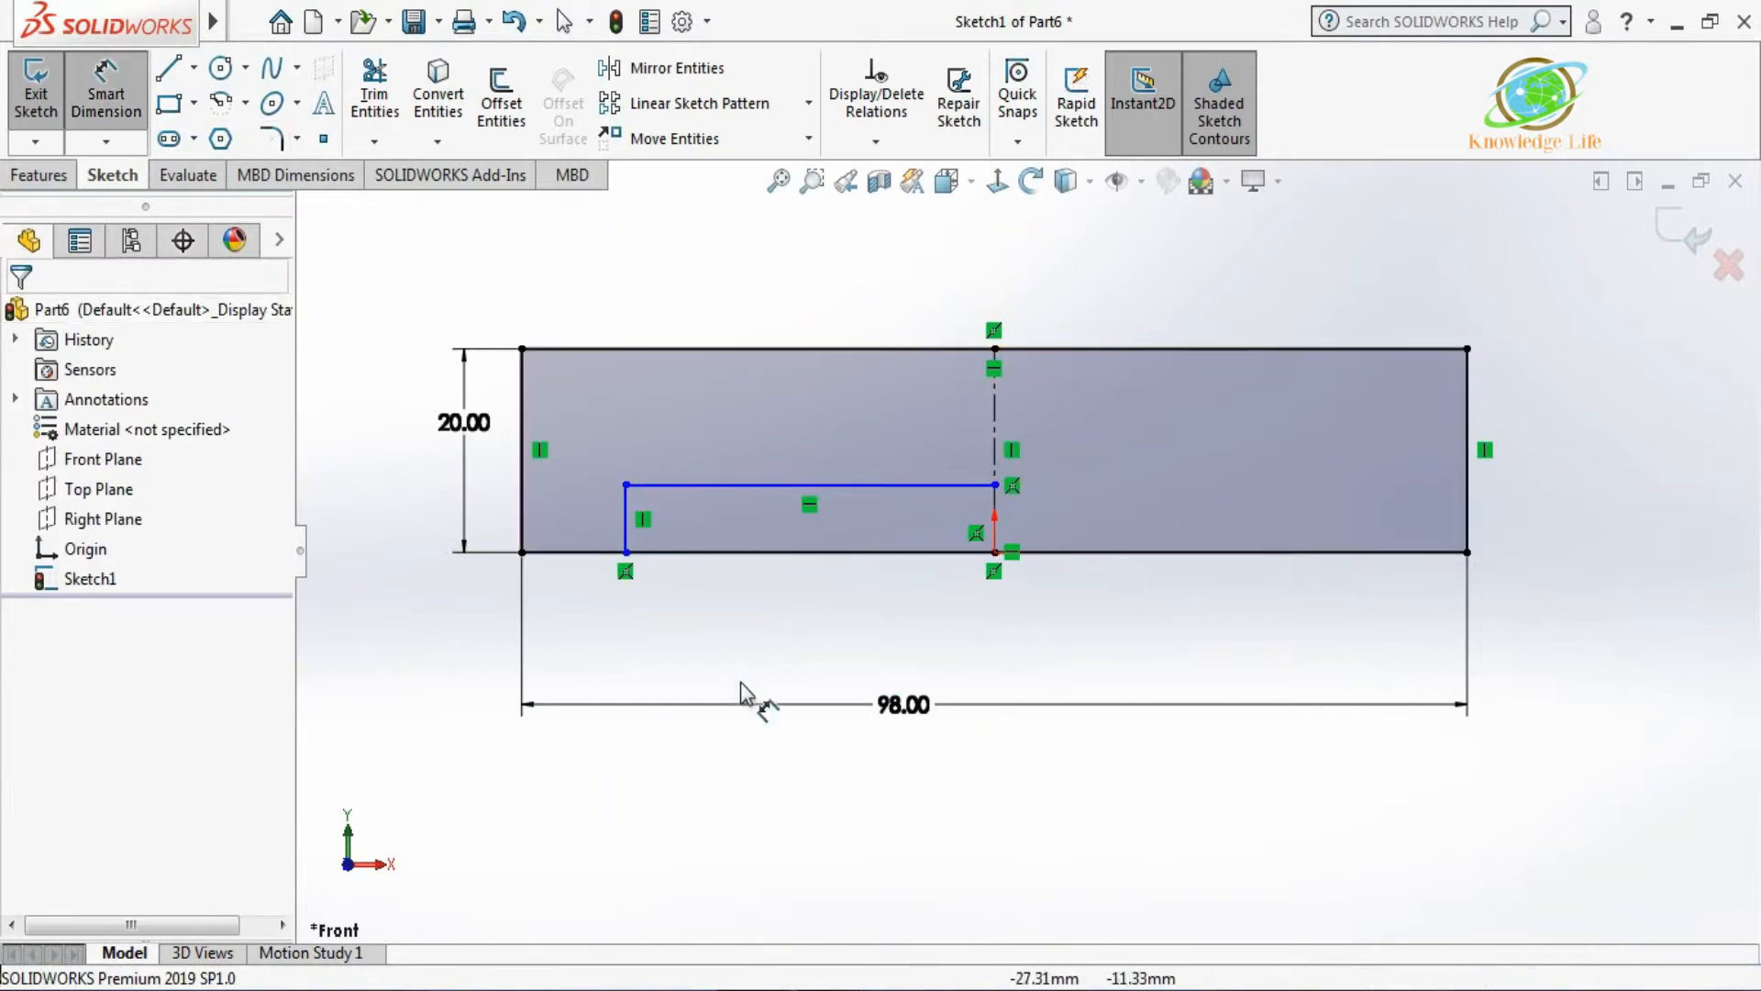
click(523, 541)
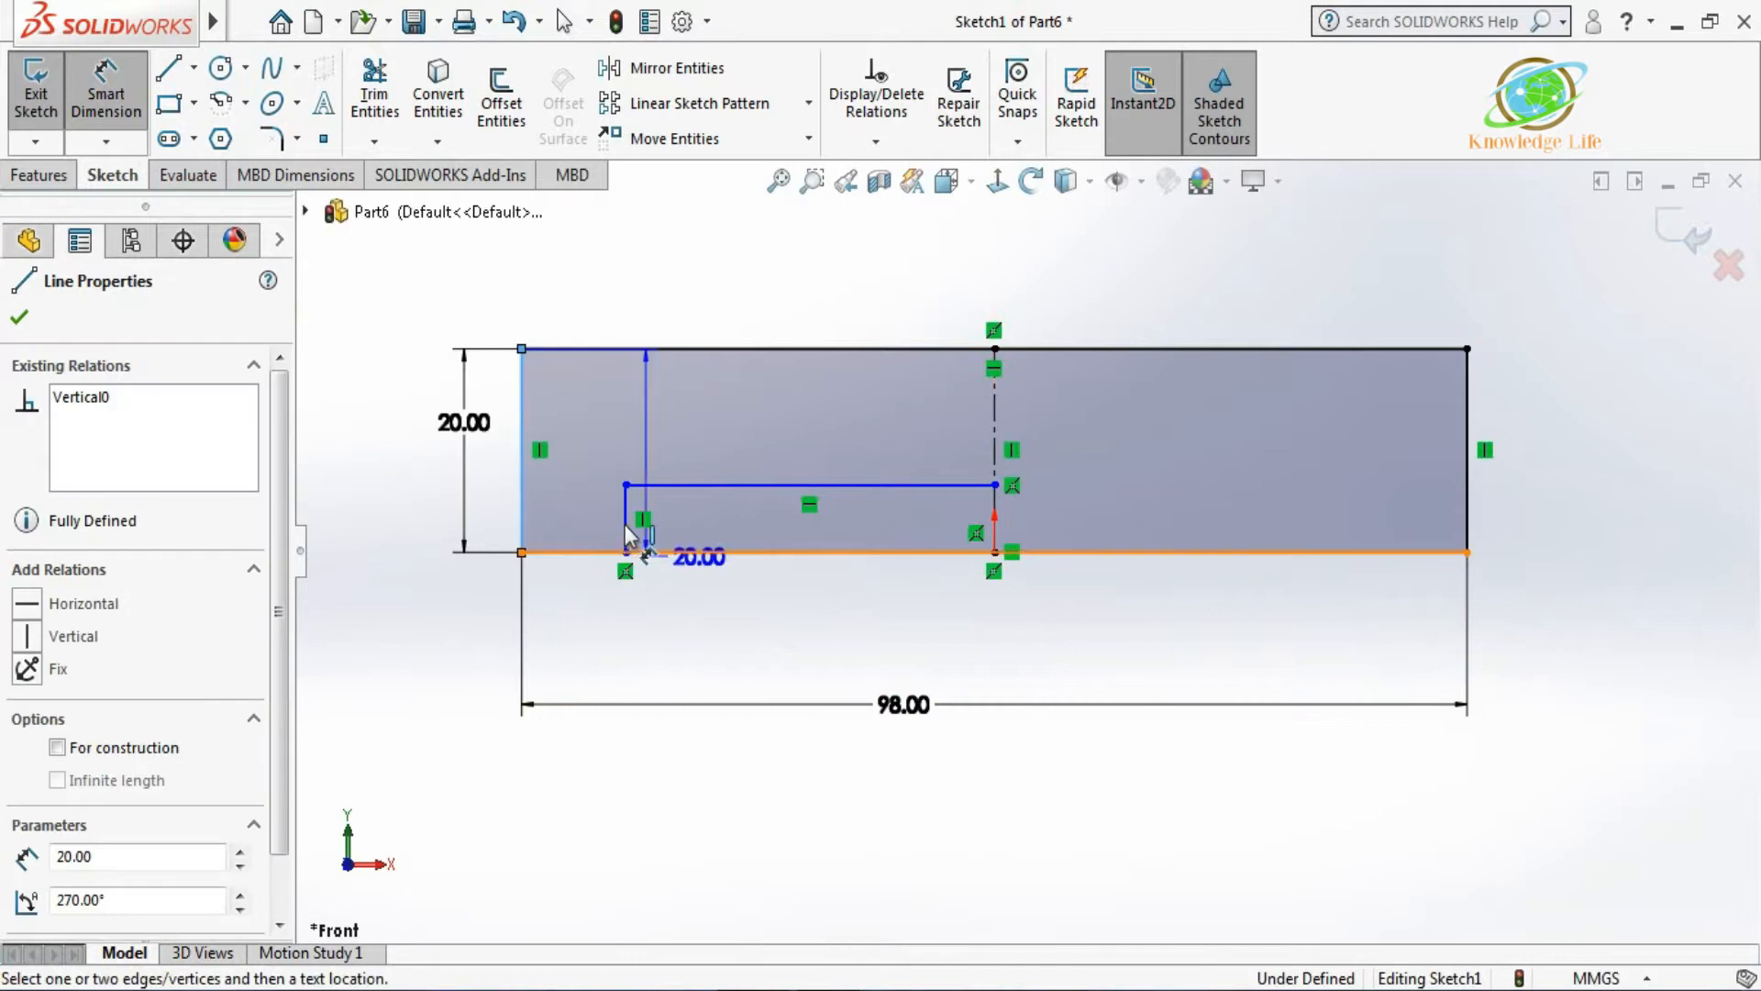
click(627, 527)
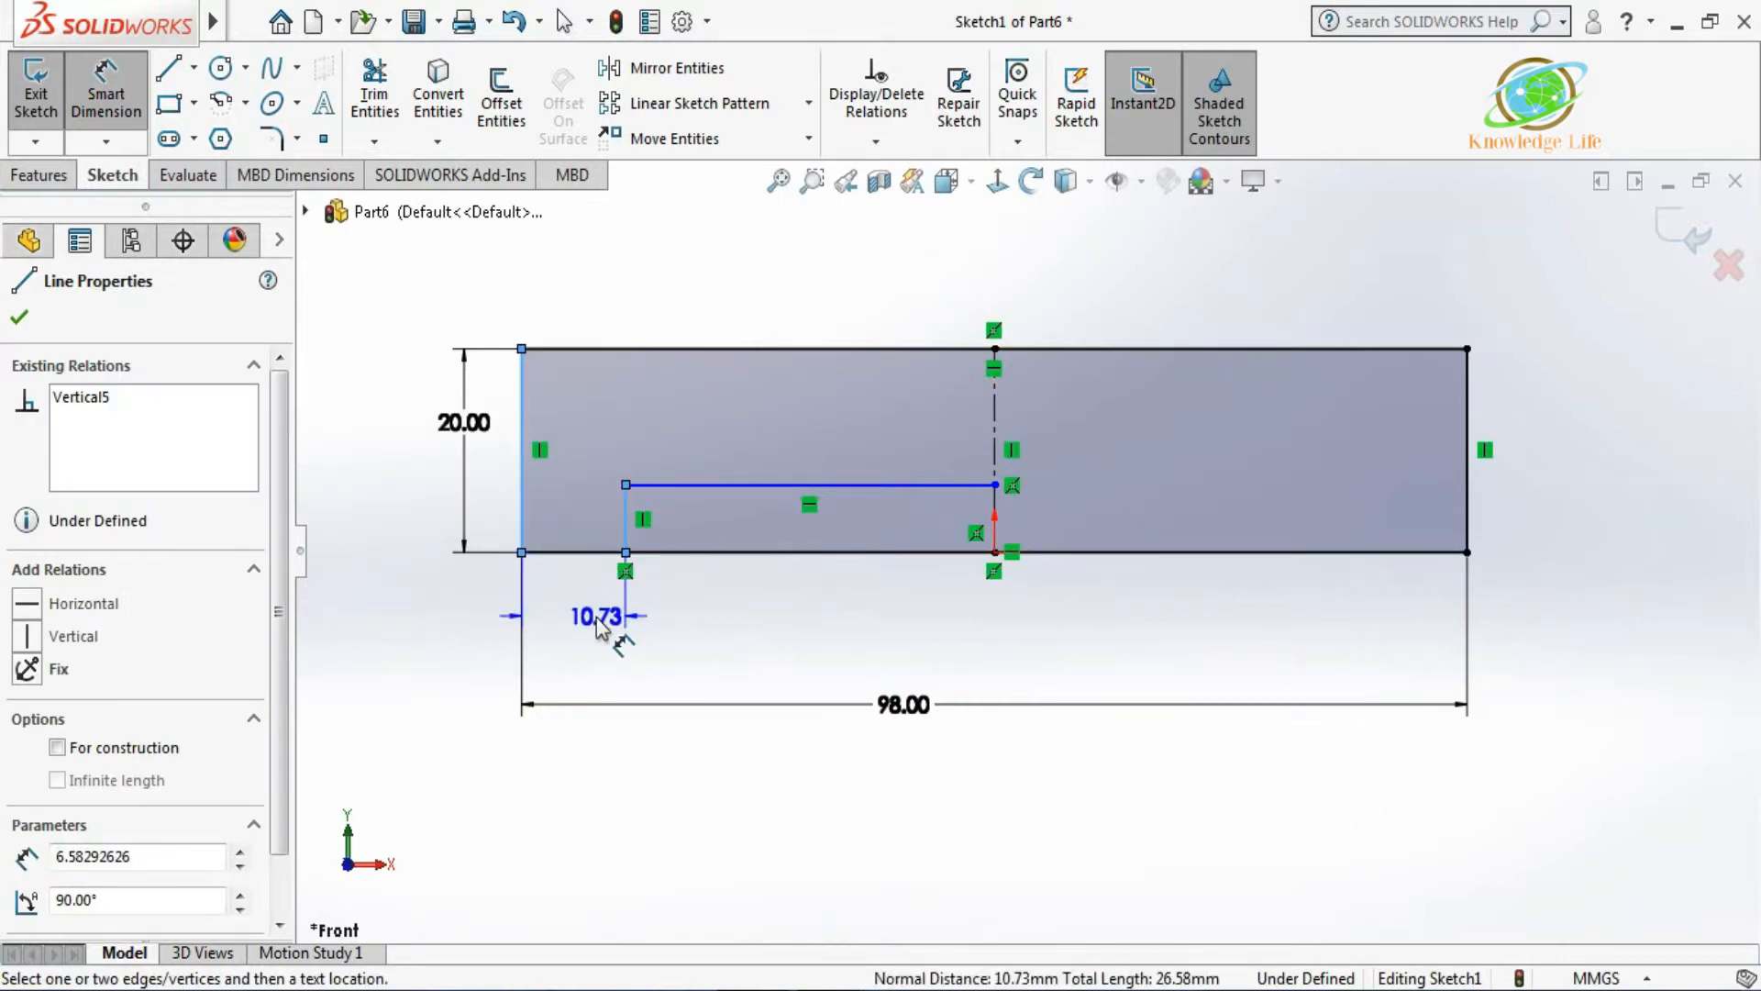
click(602, 627)
text(14)
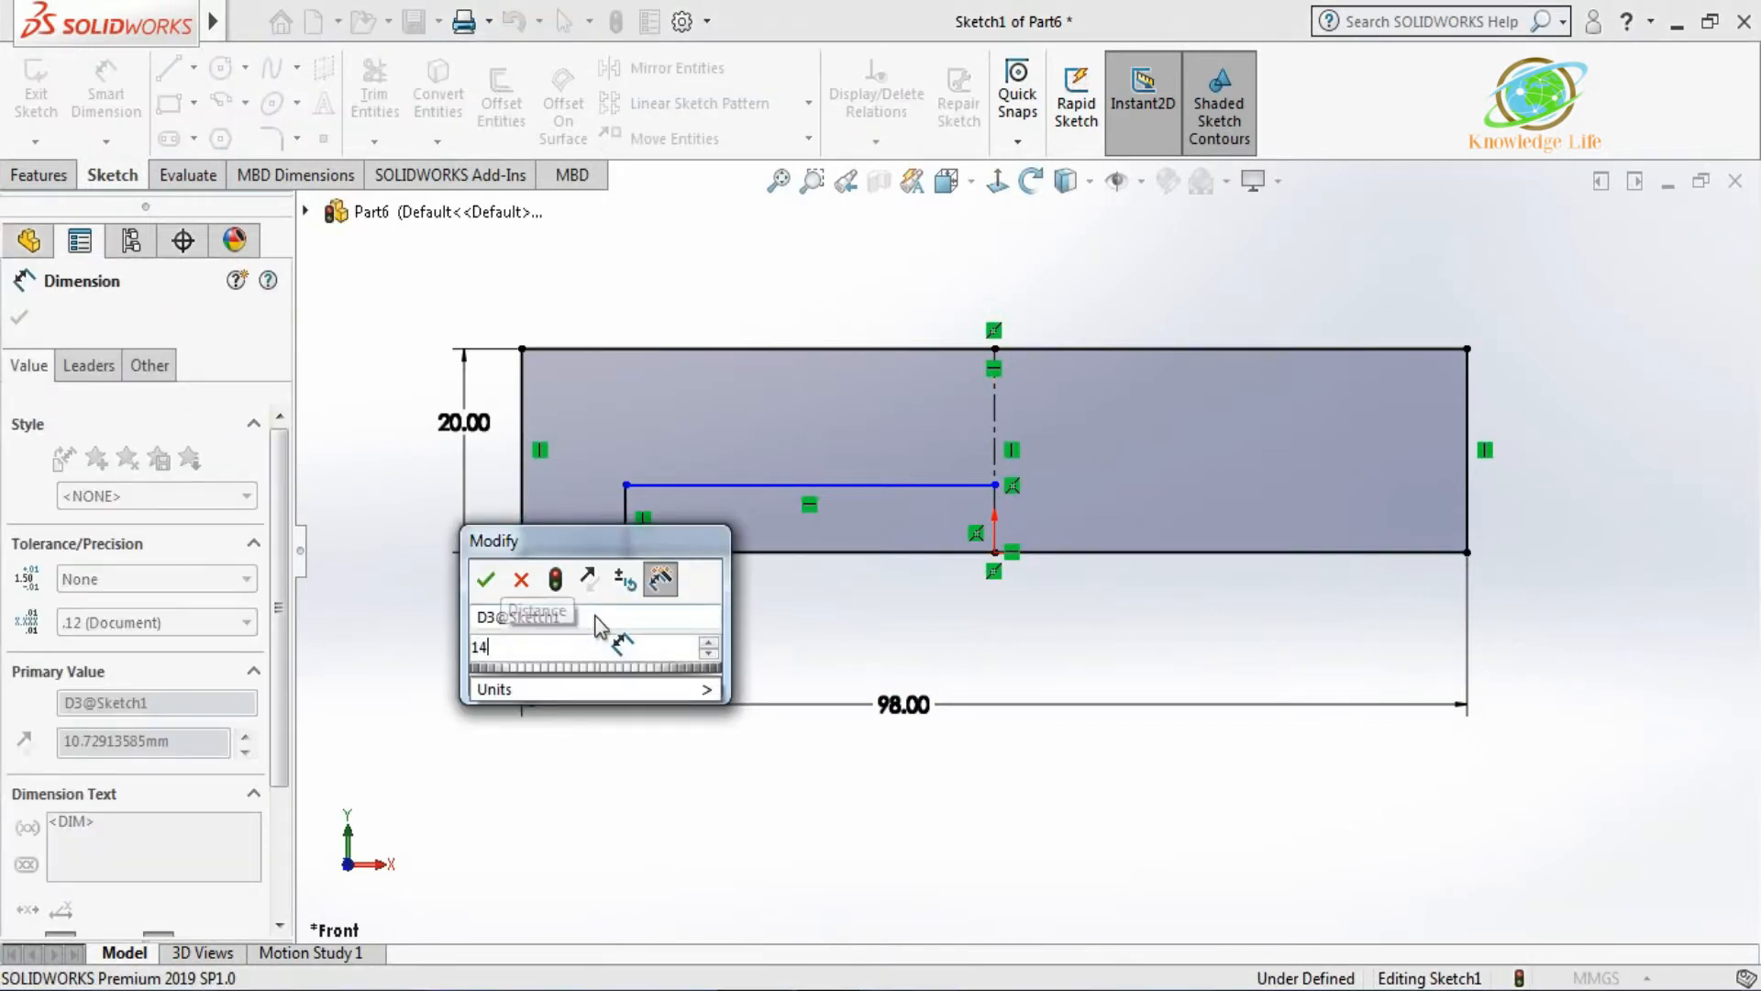
key(Return)
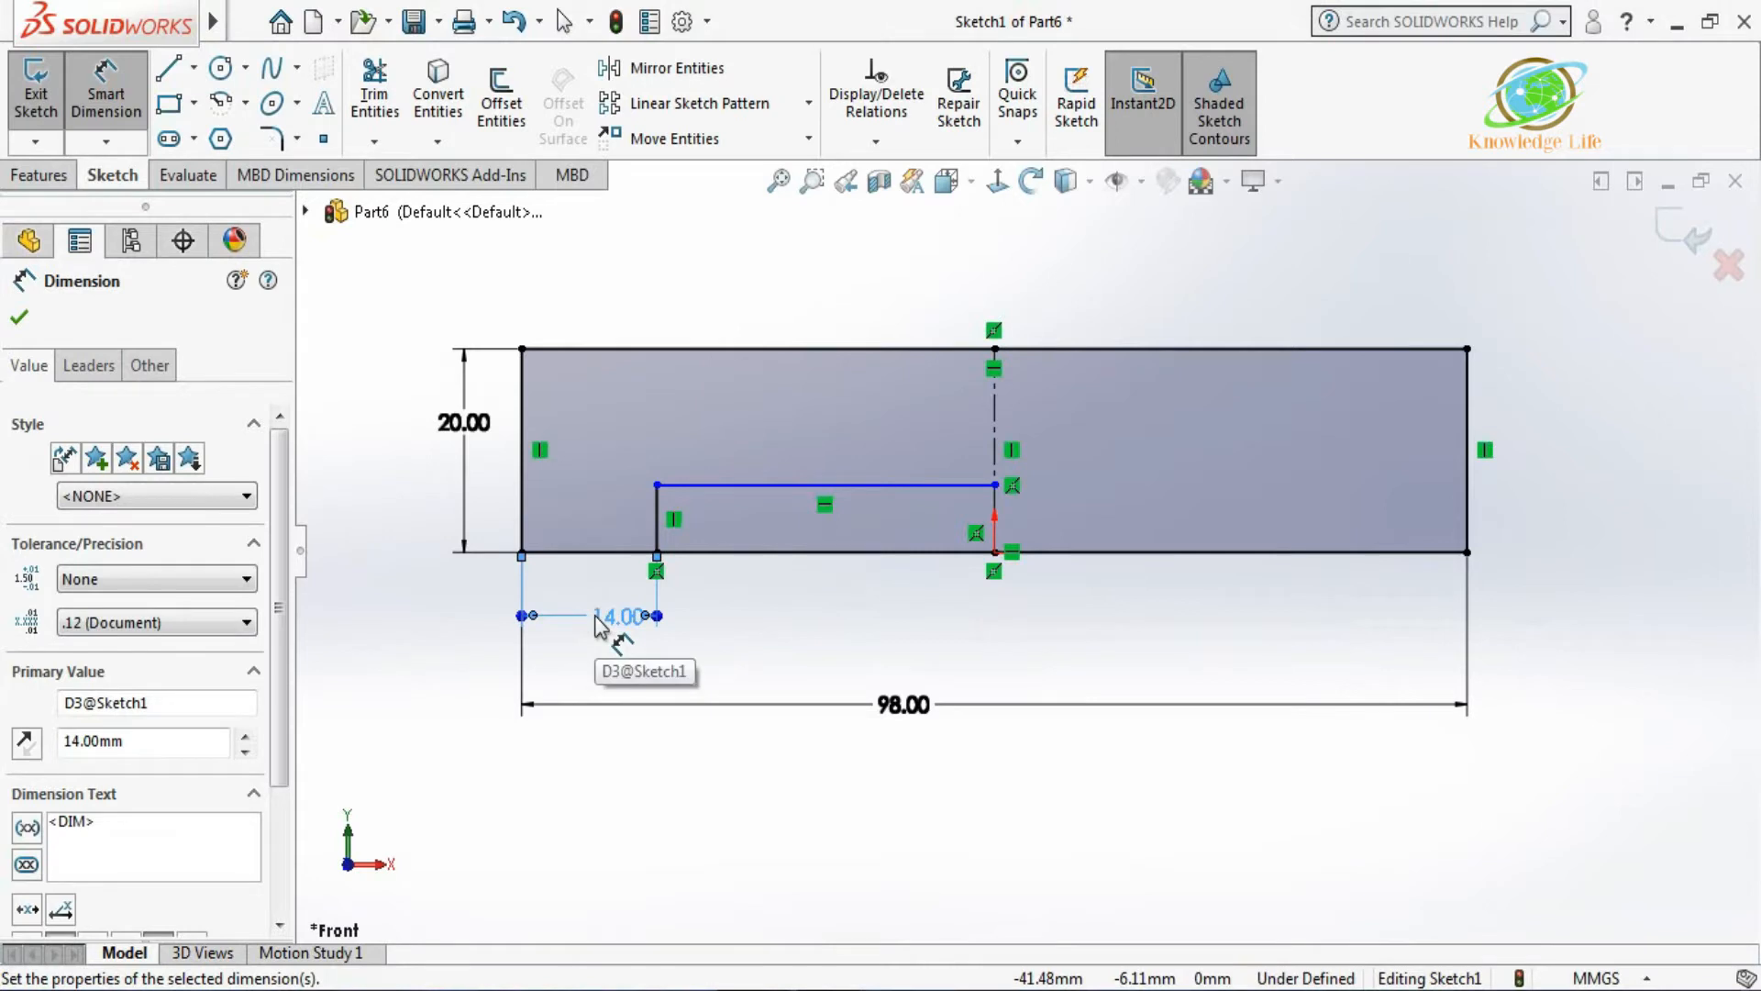
Dimension the inner horizontal line's height above the rectangle's lower edge as 6 mm.
click(782, 556)
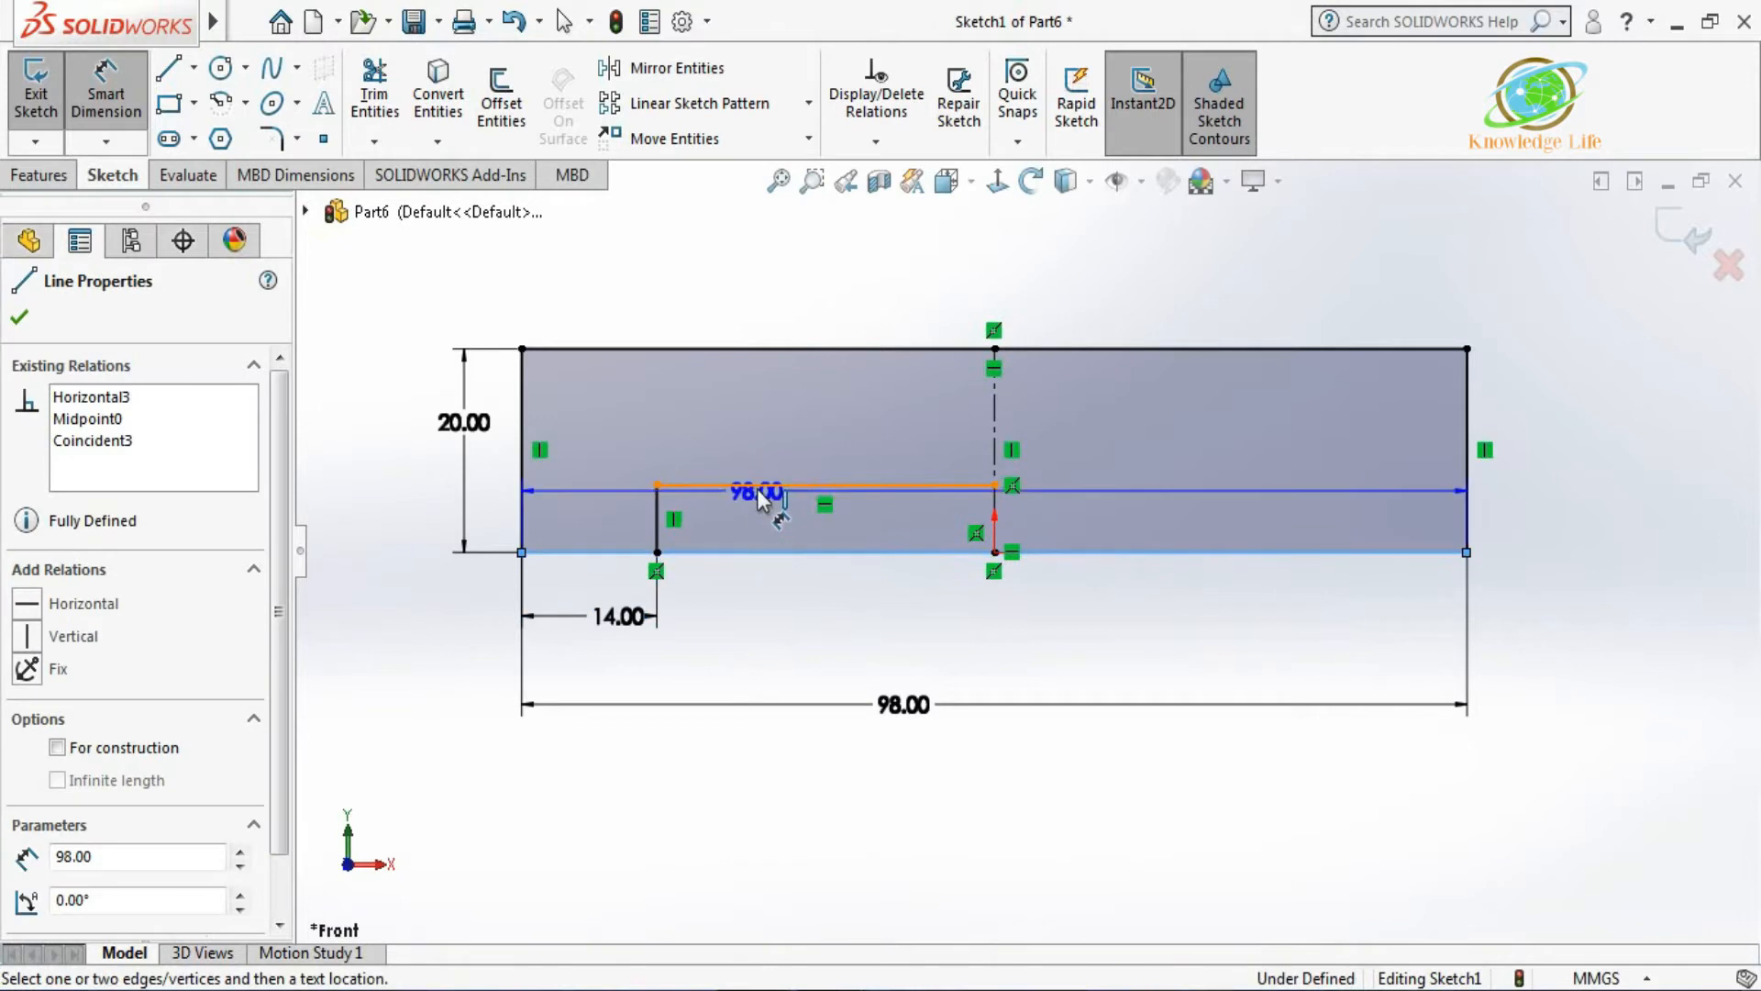
click(768, 484)
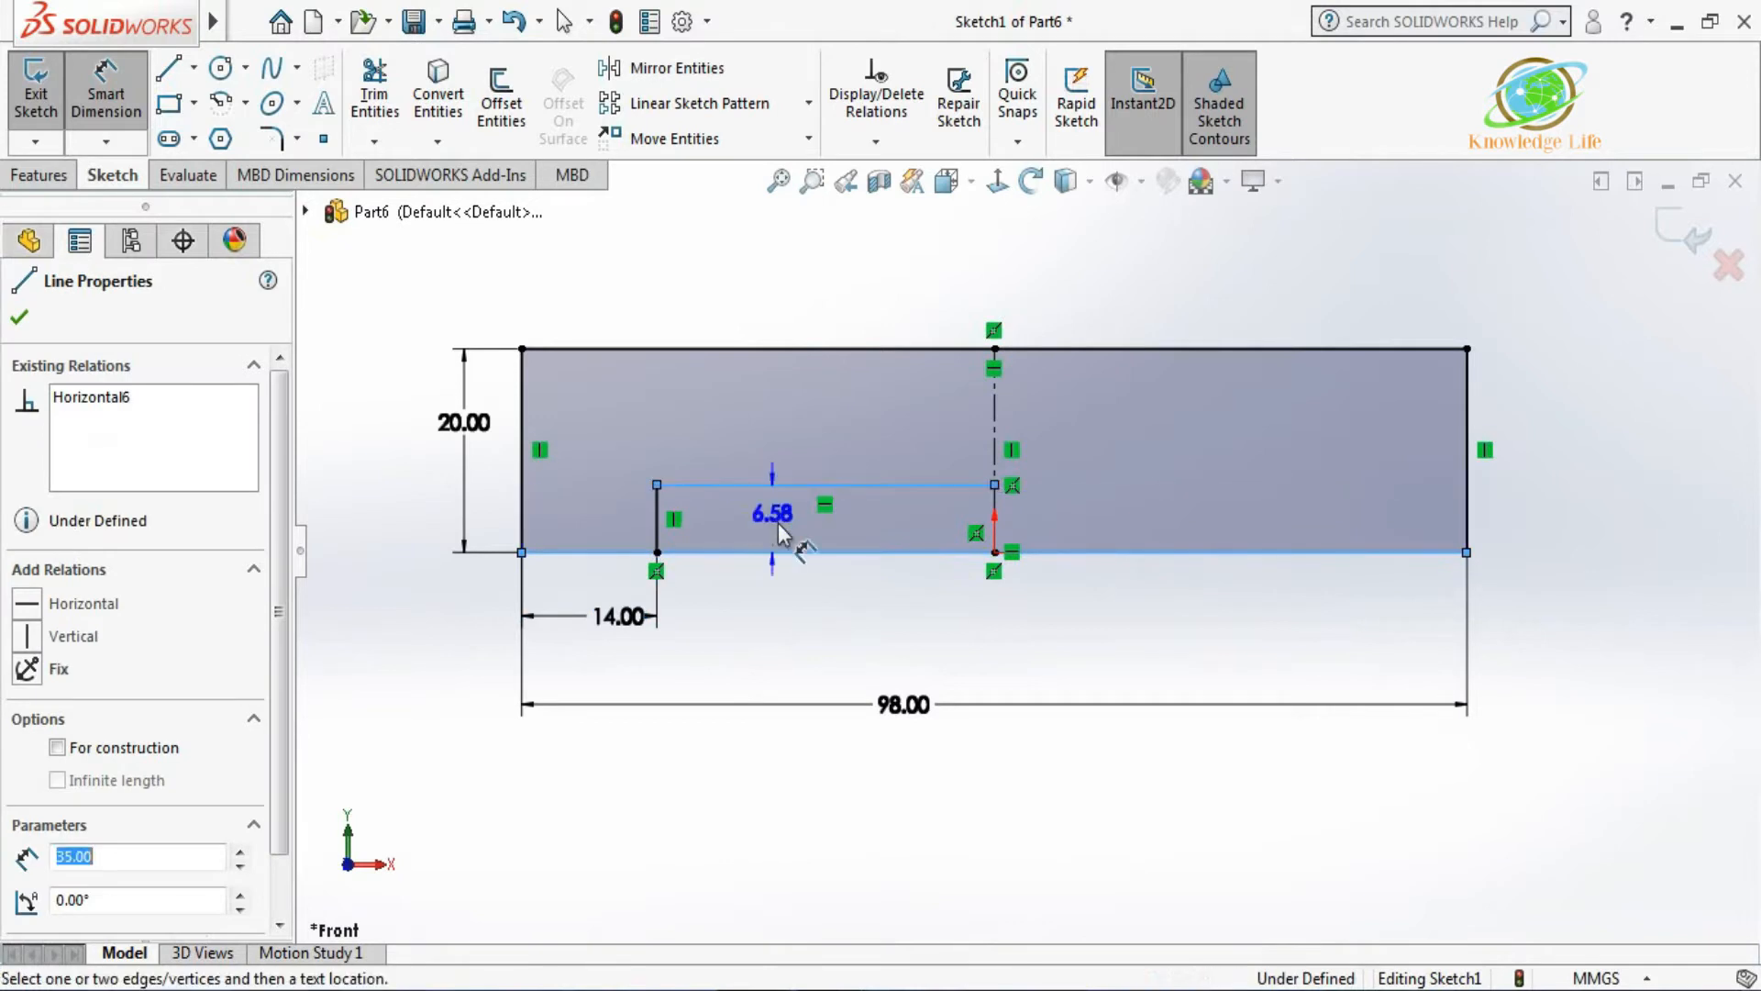
click(771, 616)
text(6)
key(Return)
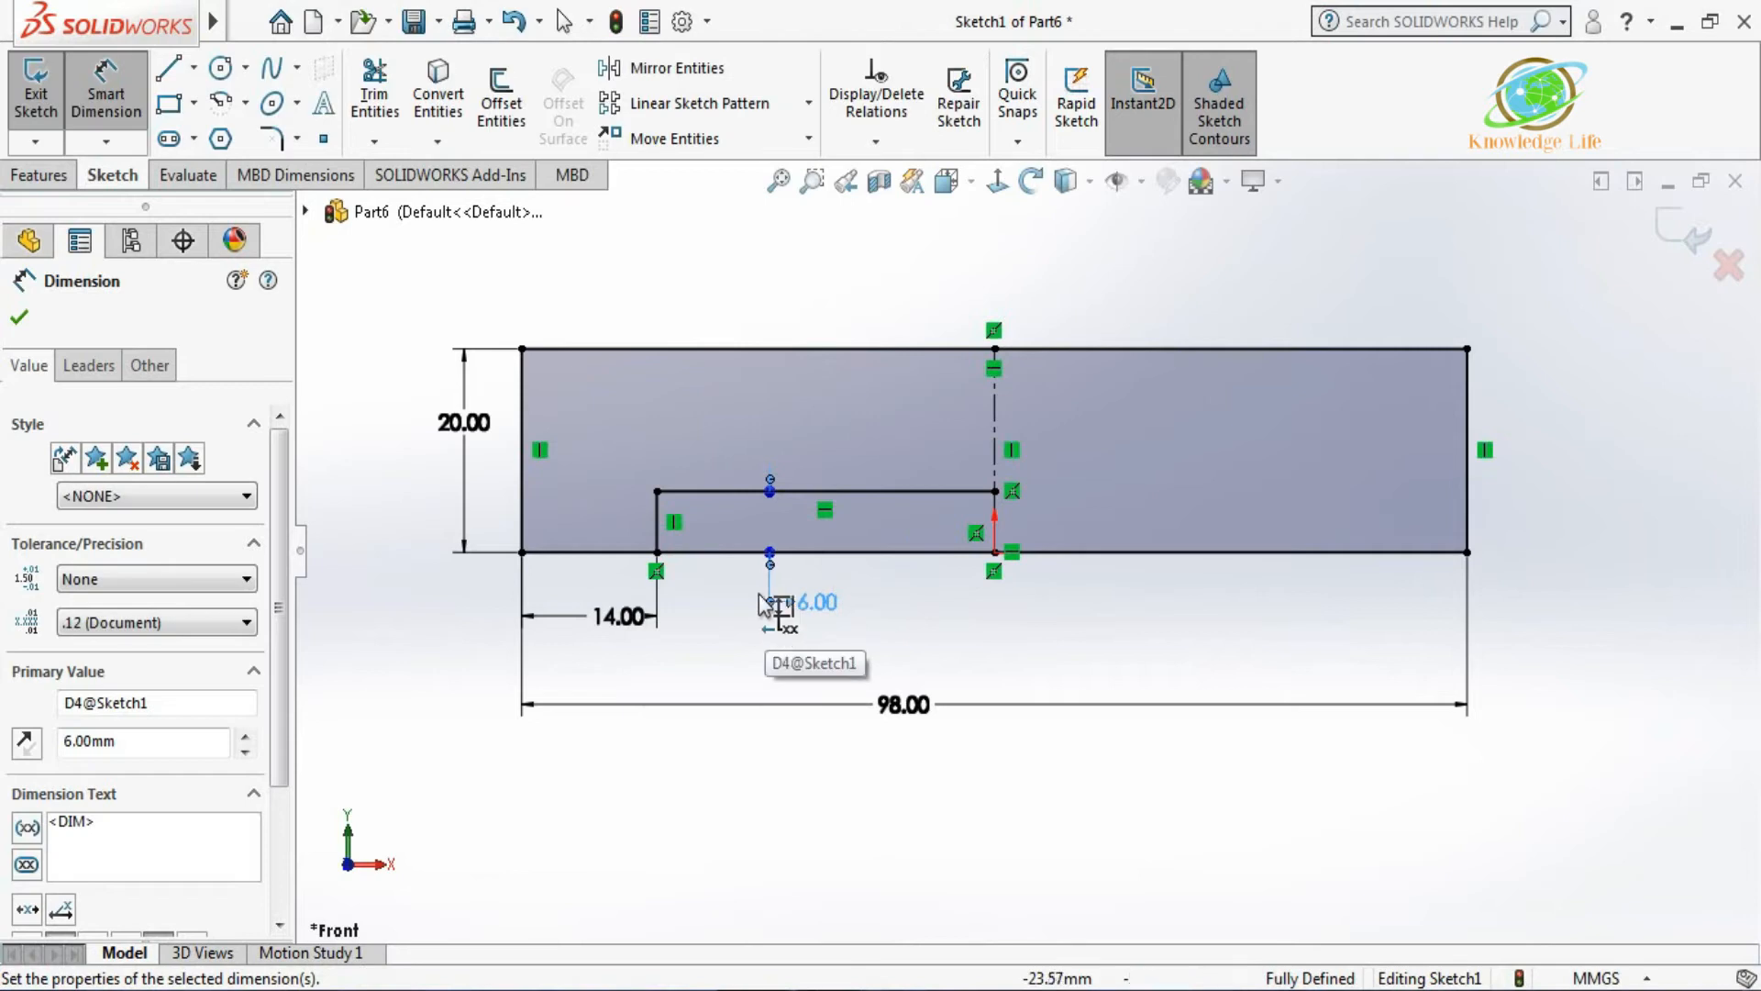
scroll(759, 606, down, 1)
click(751, 573)
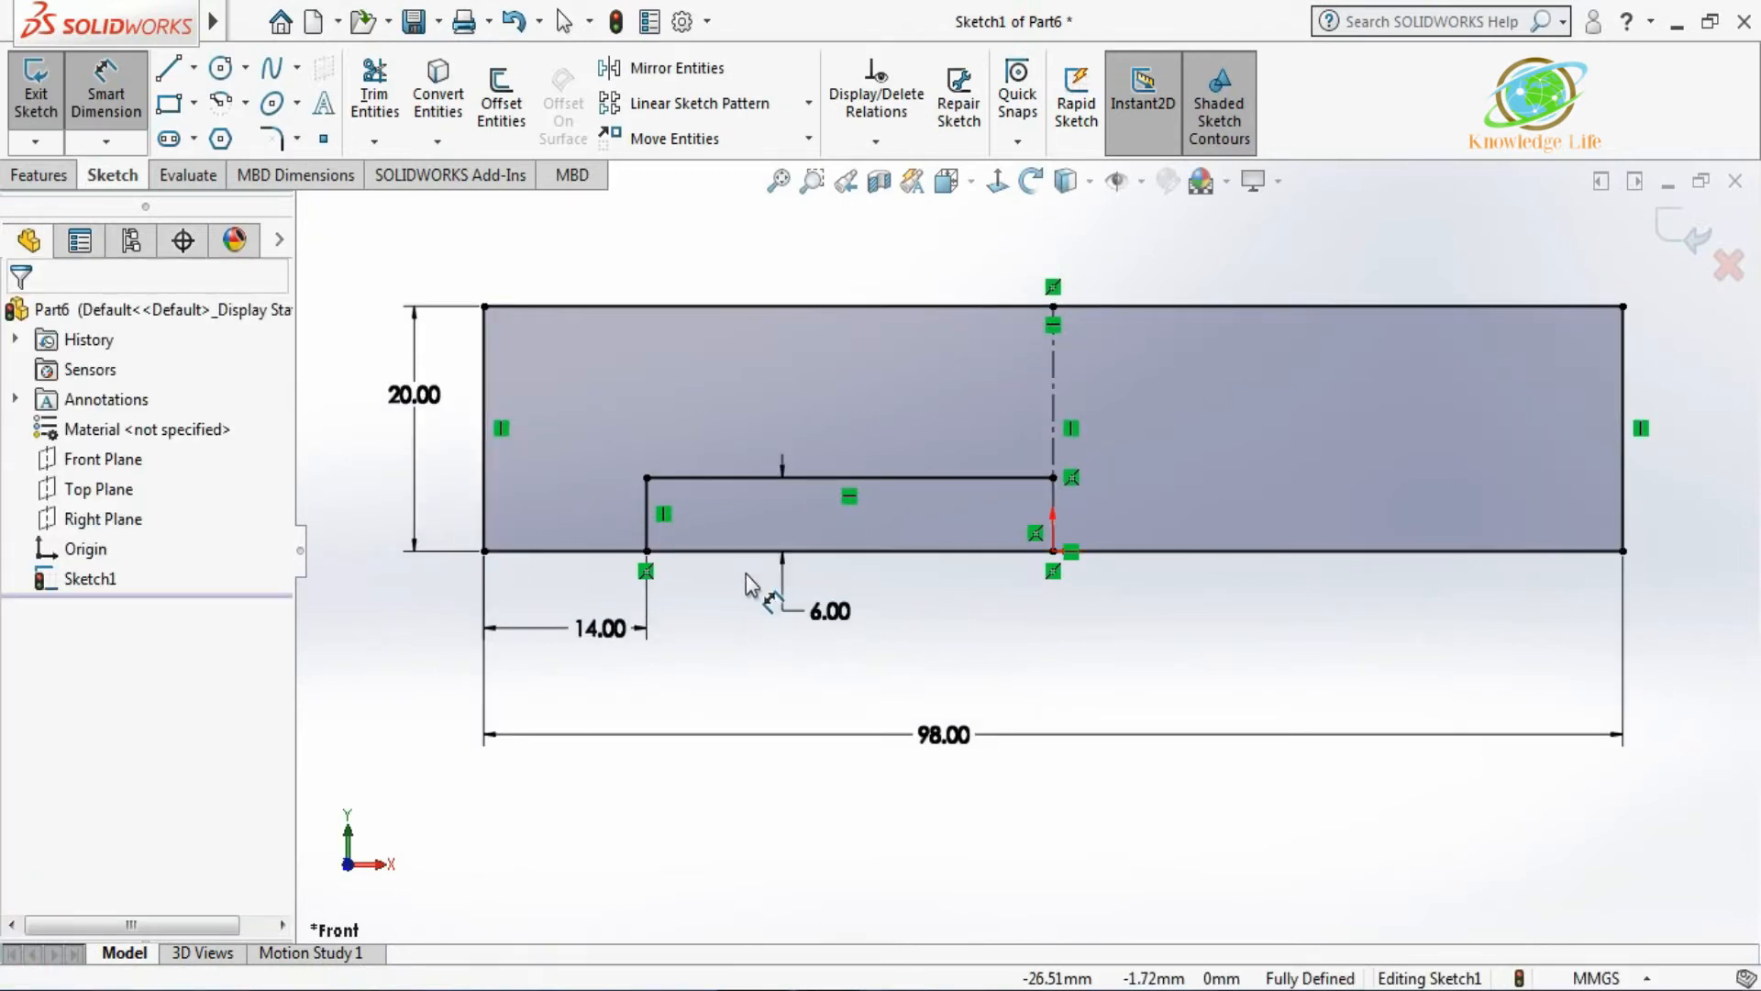
Fillet the rectangle's two upper corners and the upper corner of the inner recess outline with a 3 mm radius.
key(Escape)
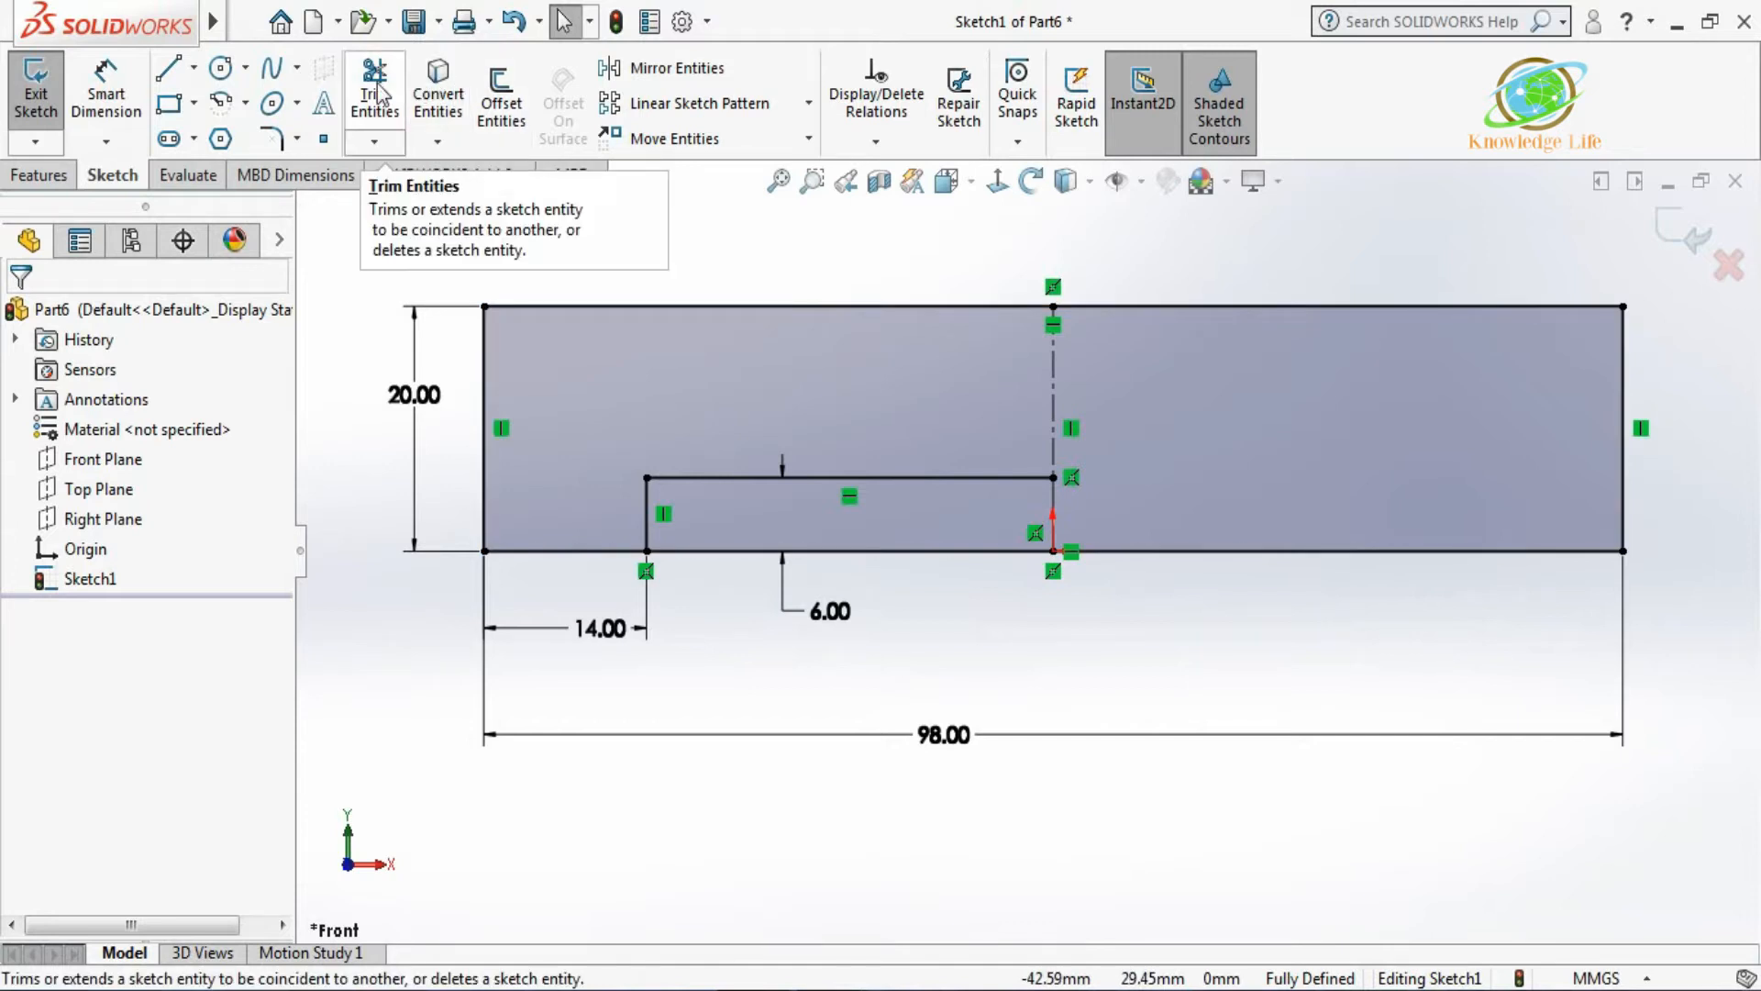
click(271, 137)
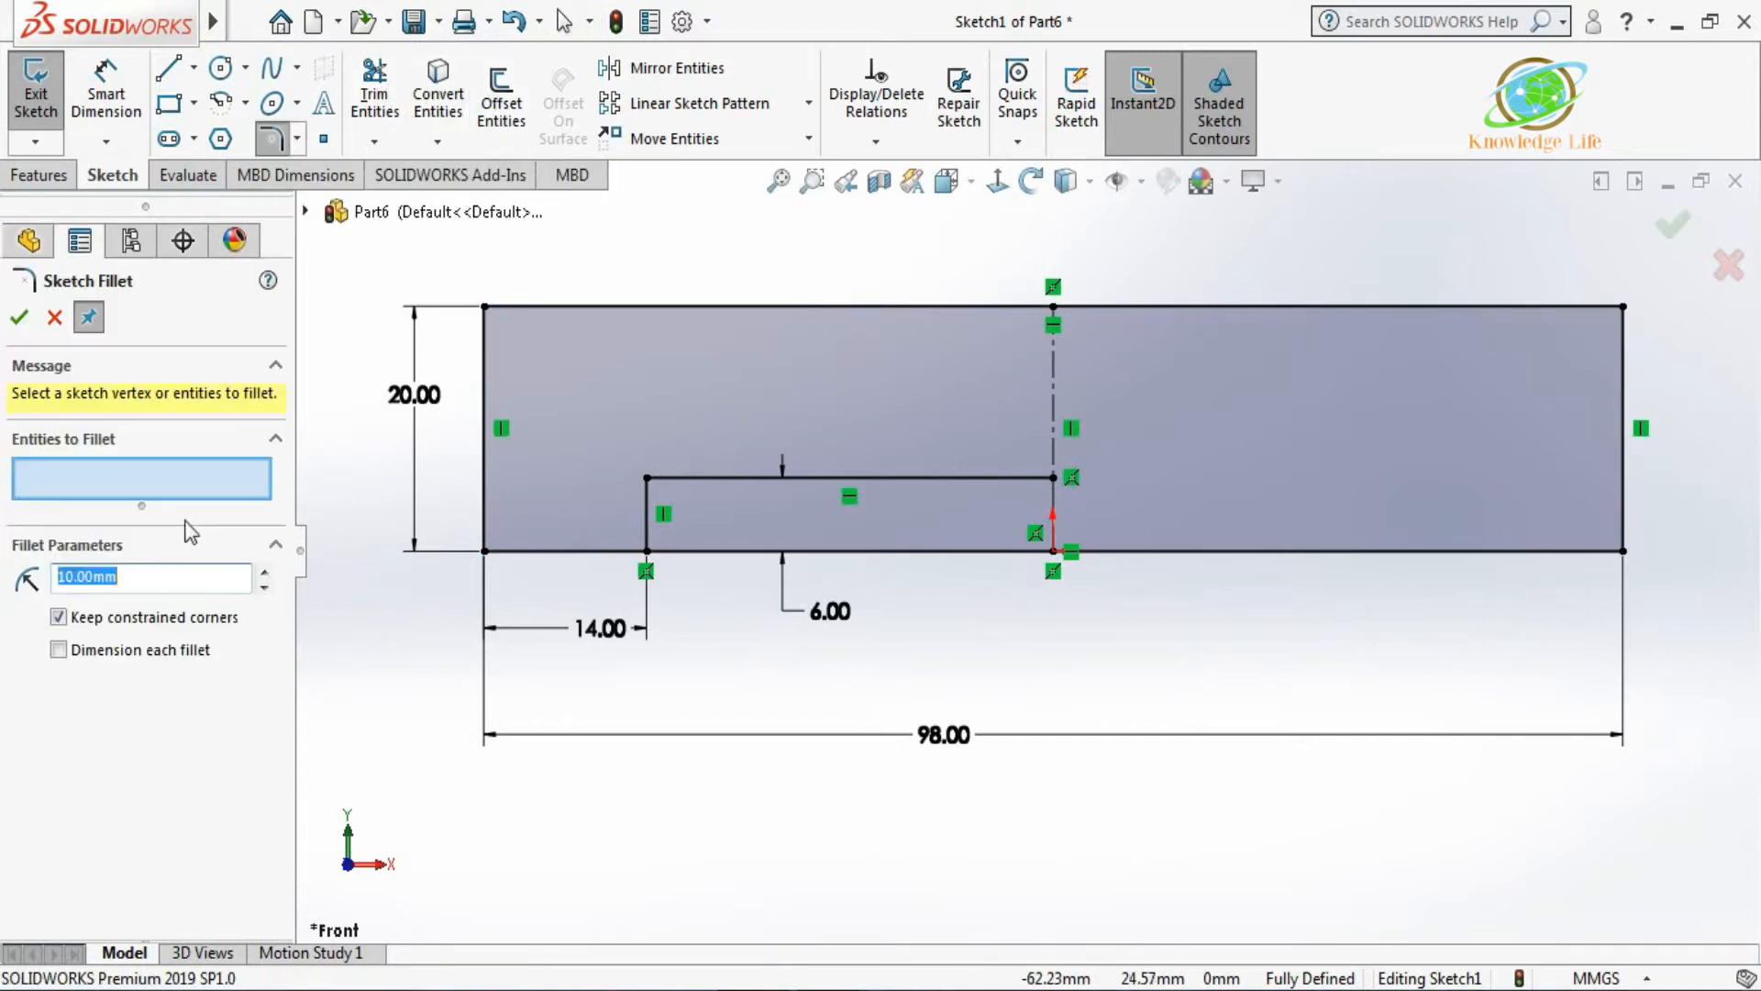
text(3)
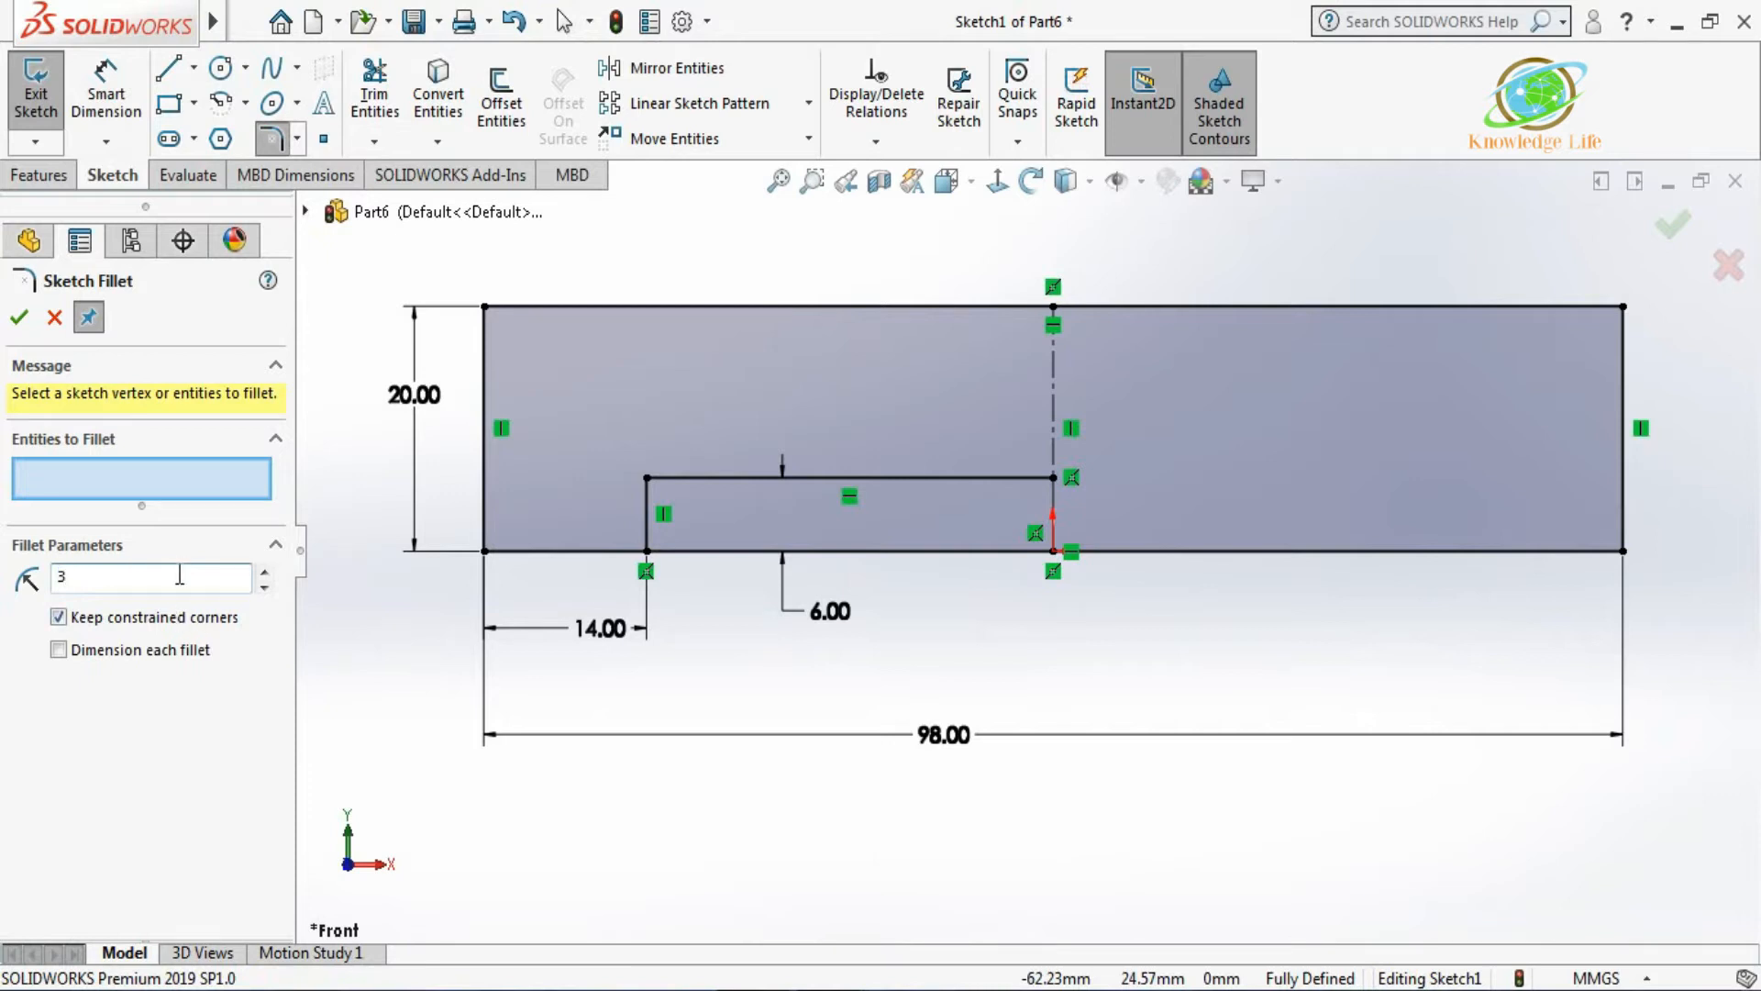
click(486, 308)
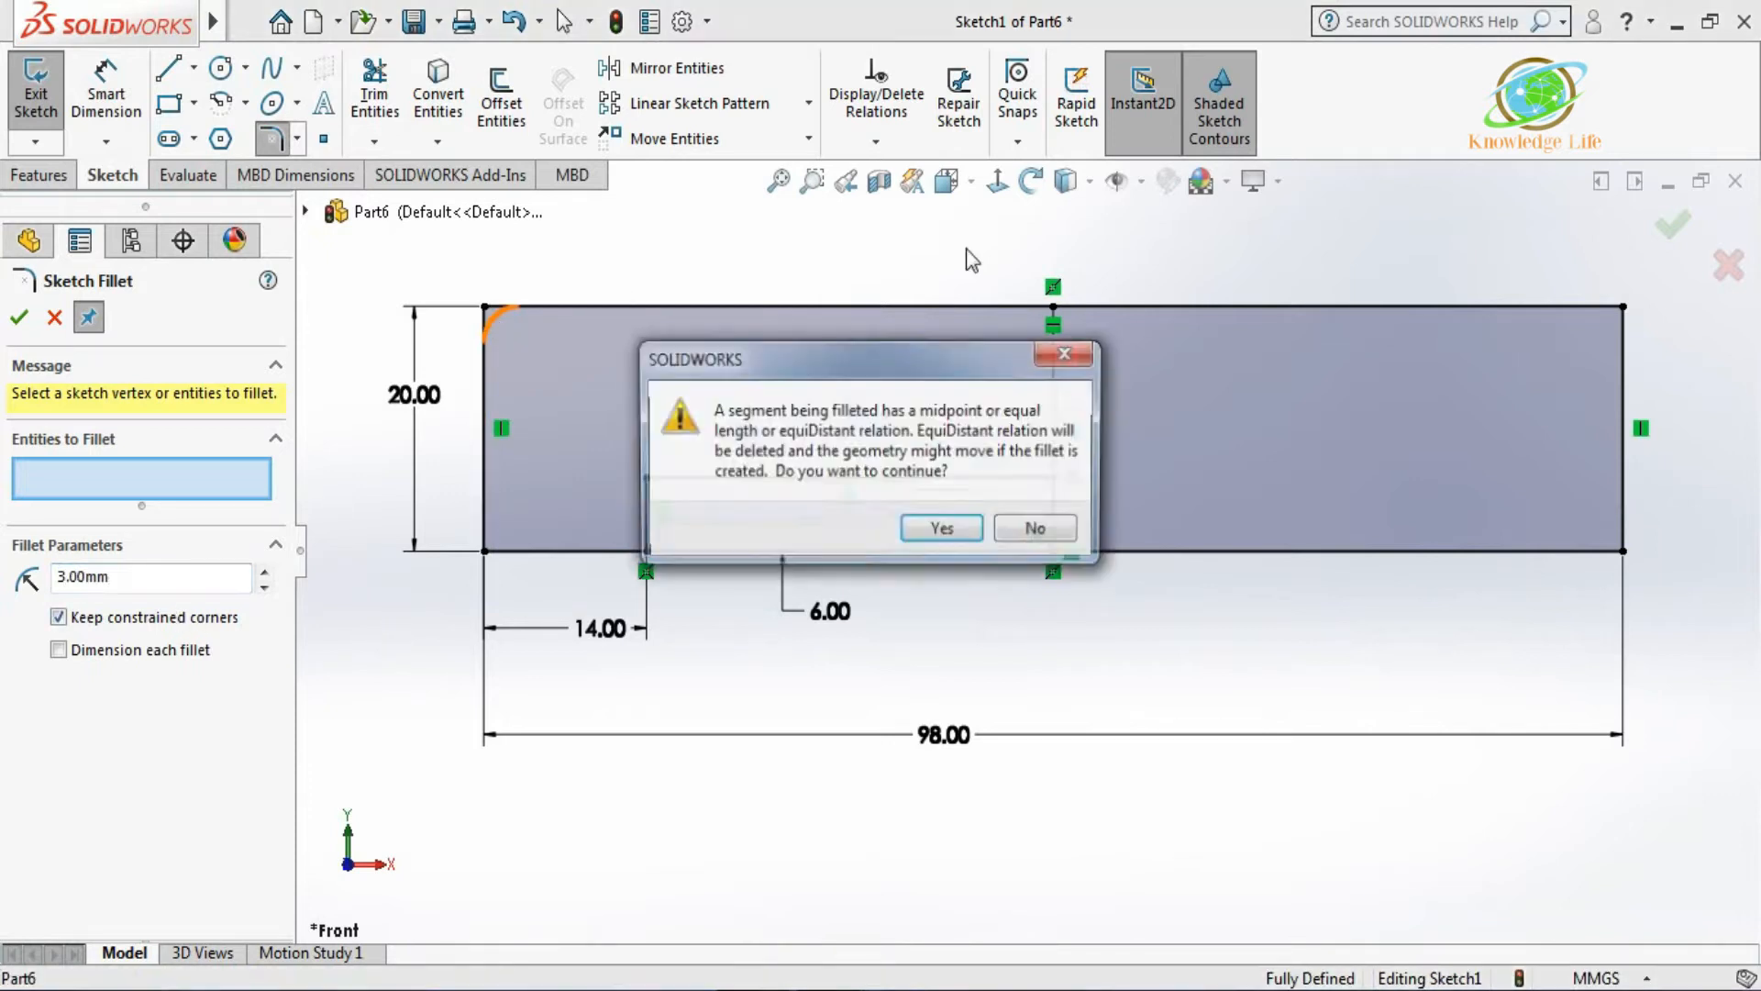
click(942, 529)
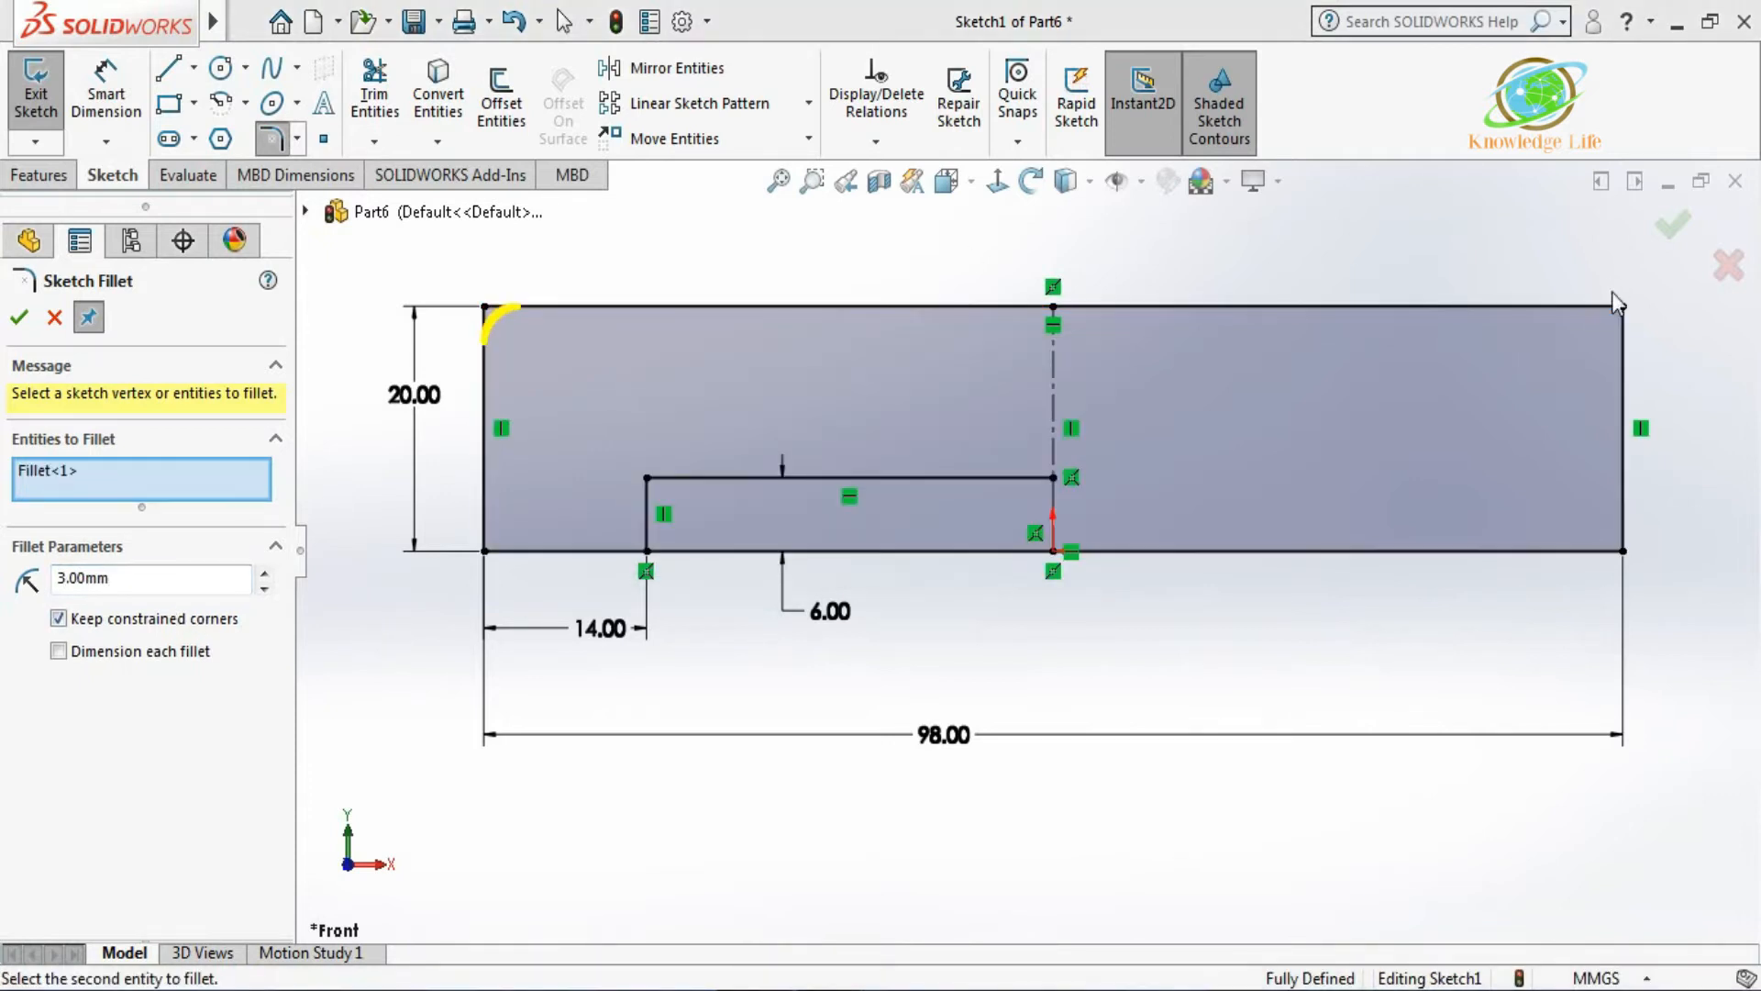
click(1620, 312)
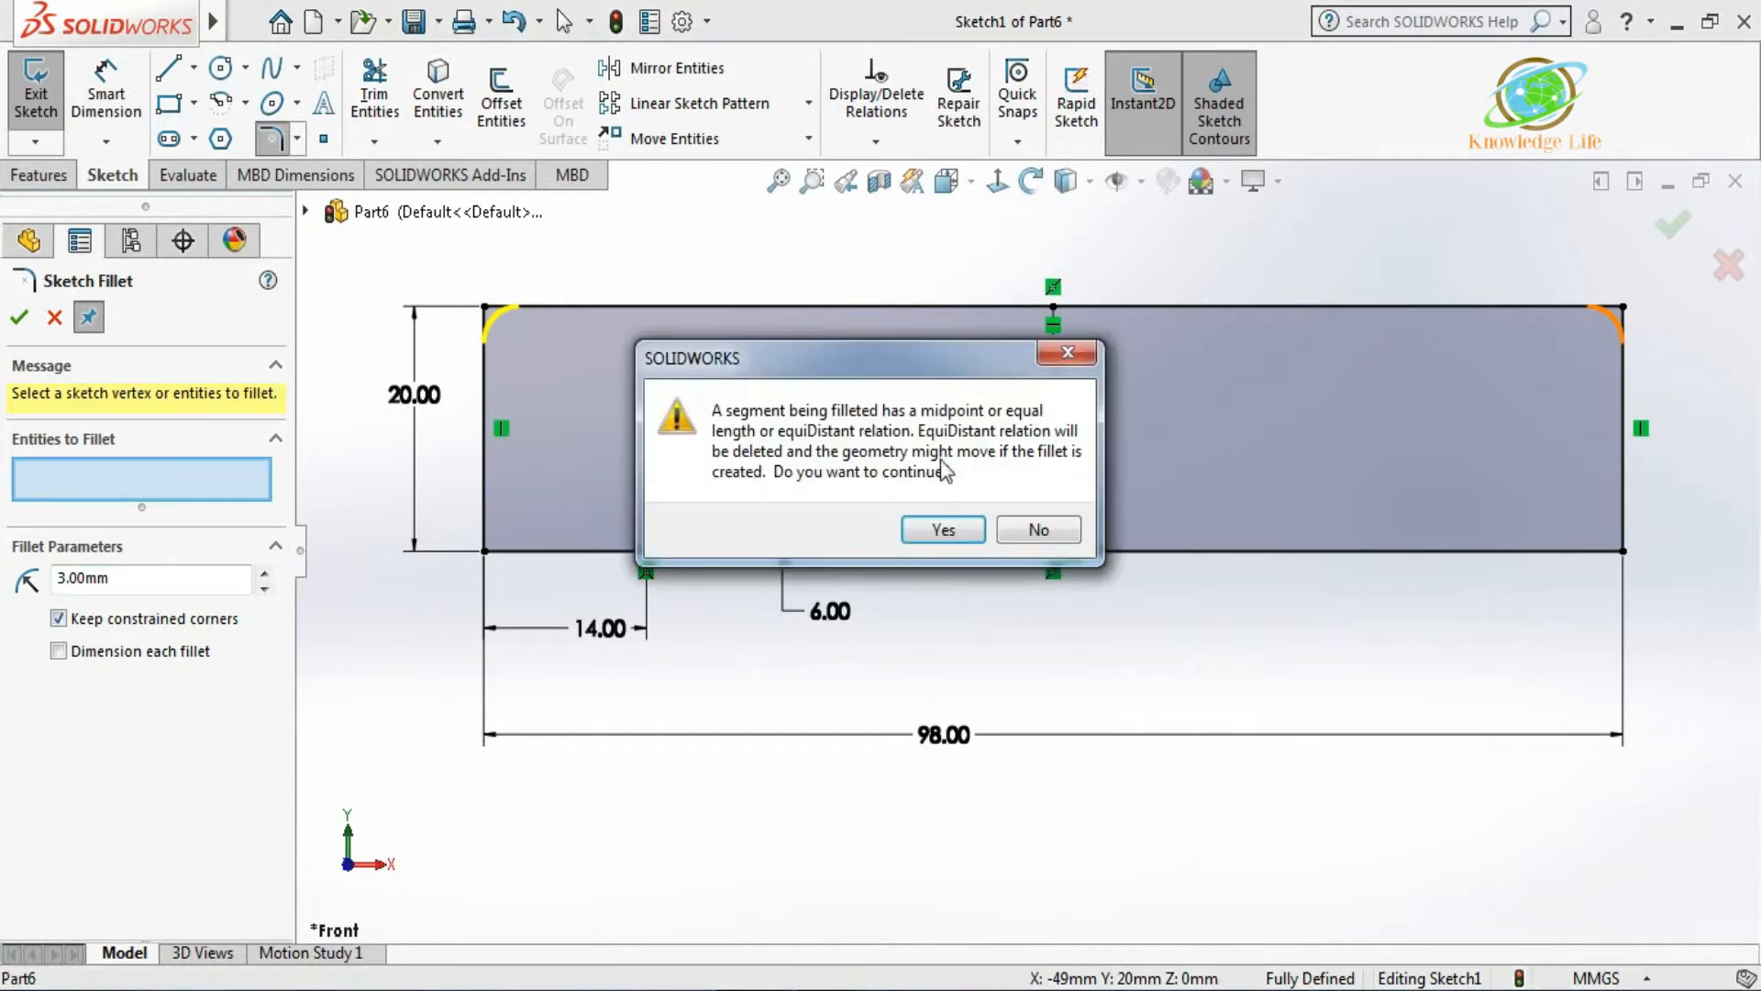
click(954, 529)
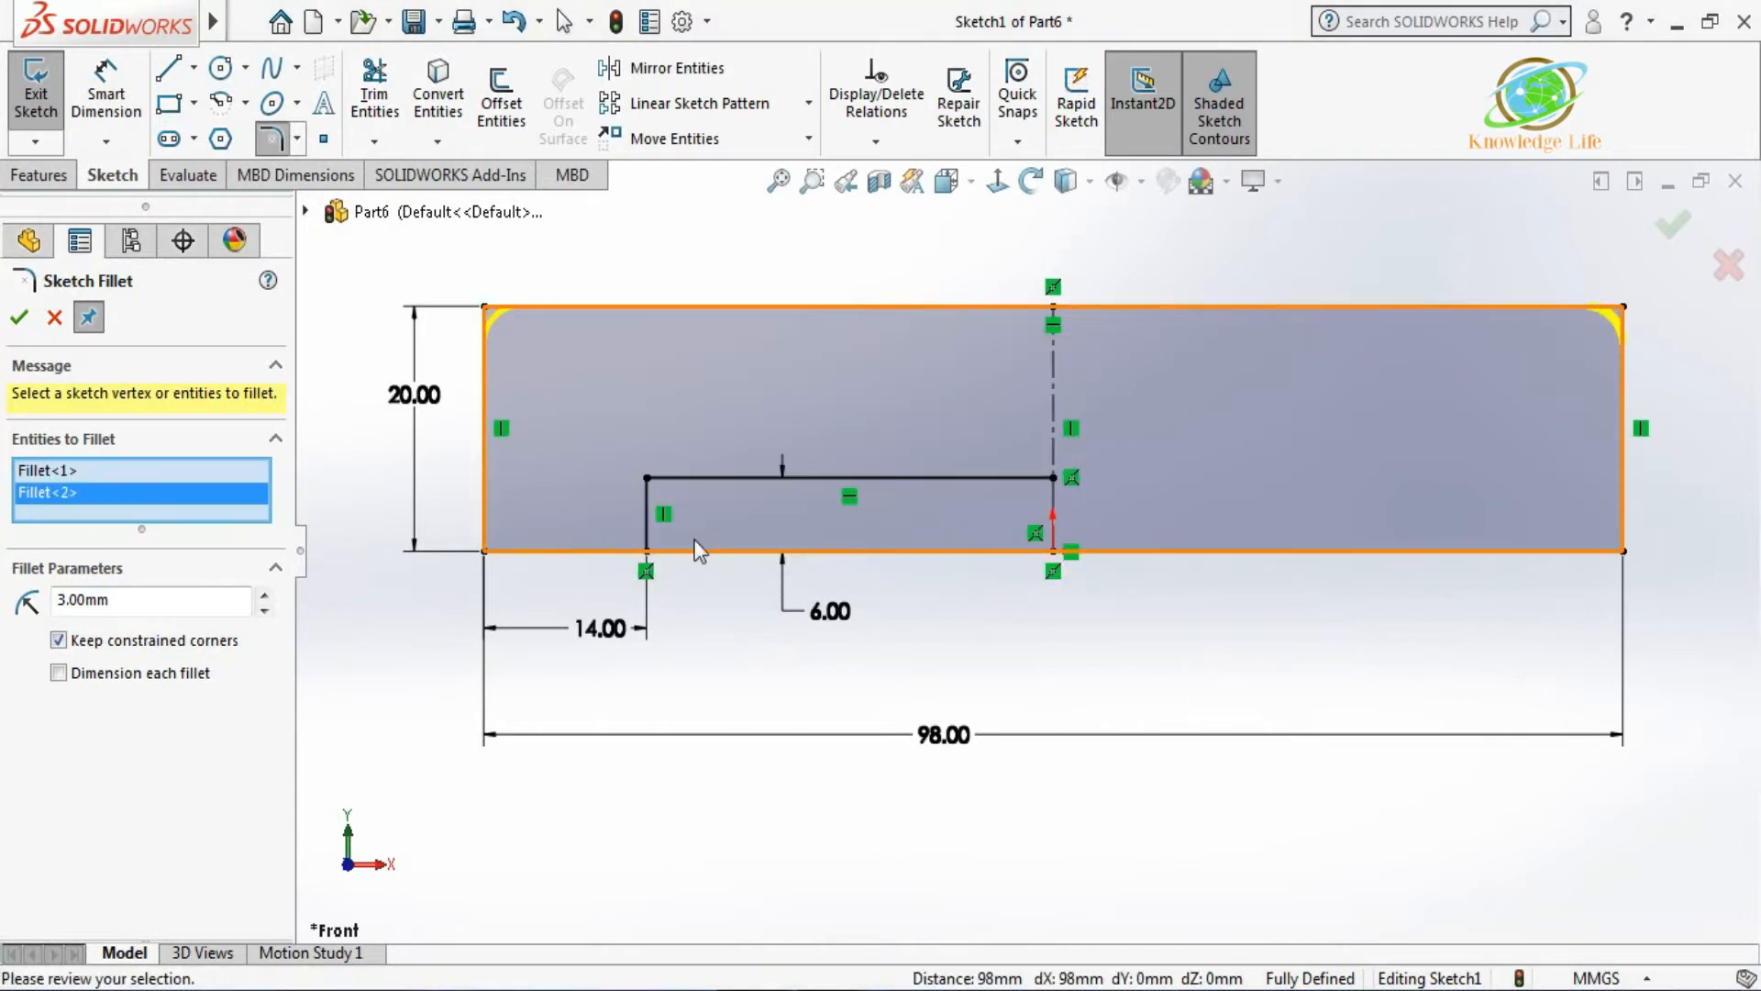
click(18, 317)
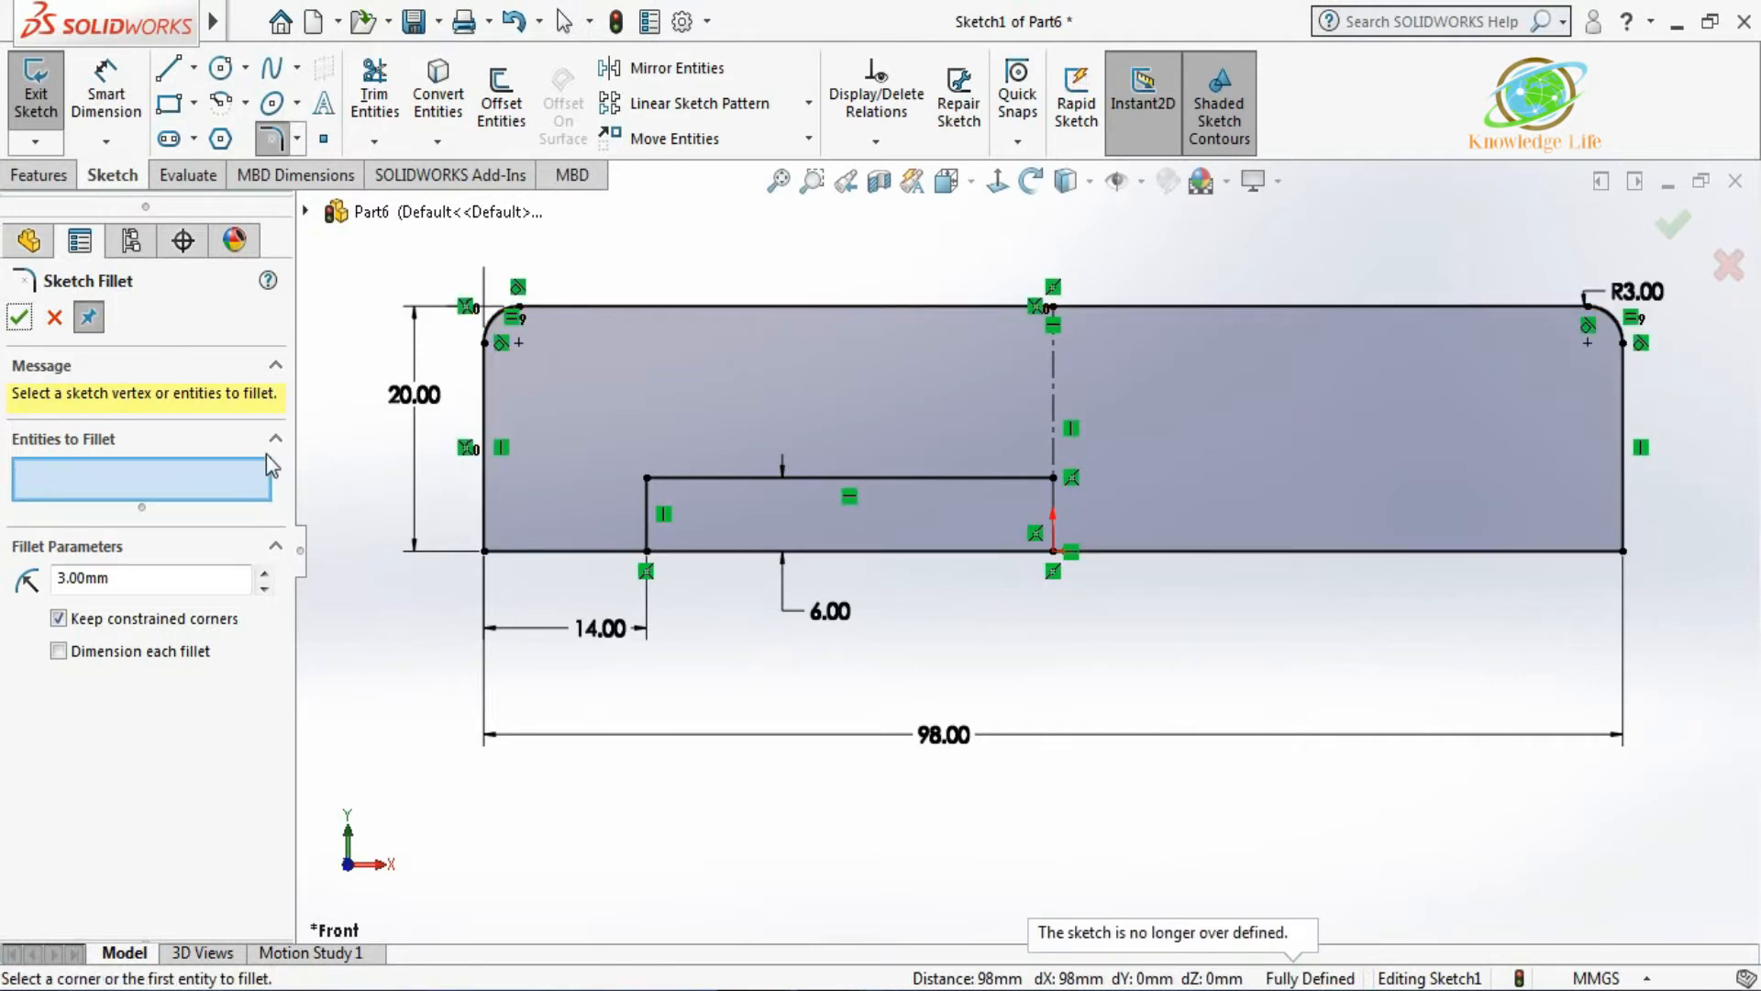
click(647, 477)
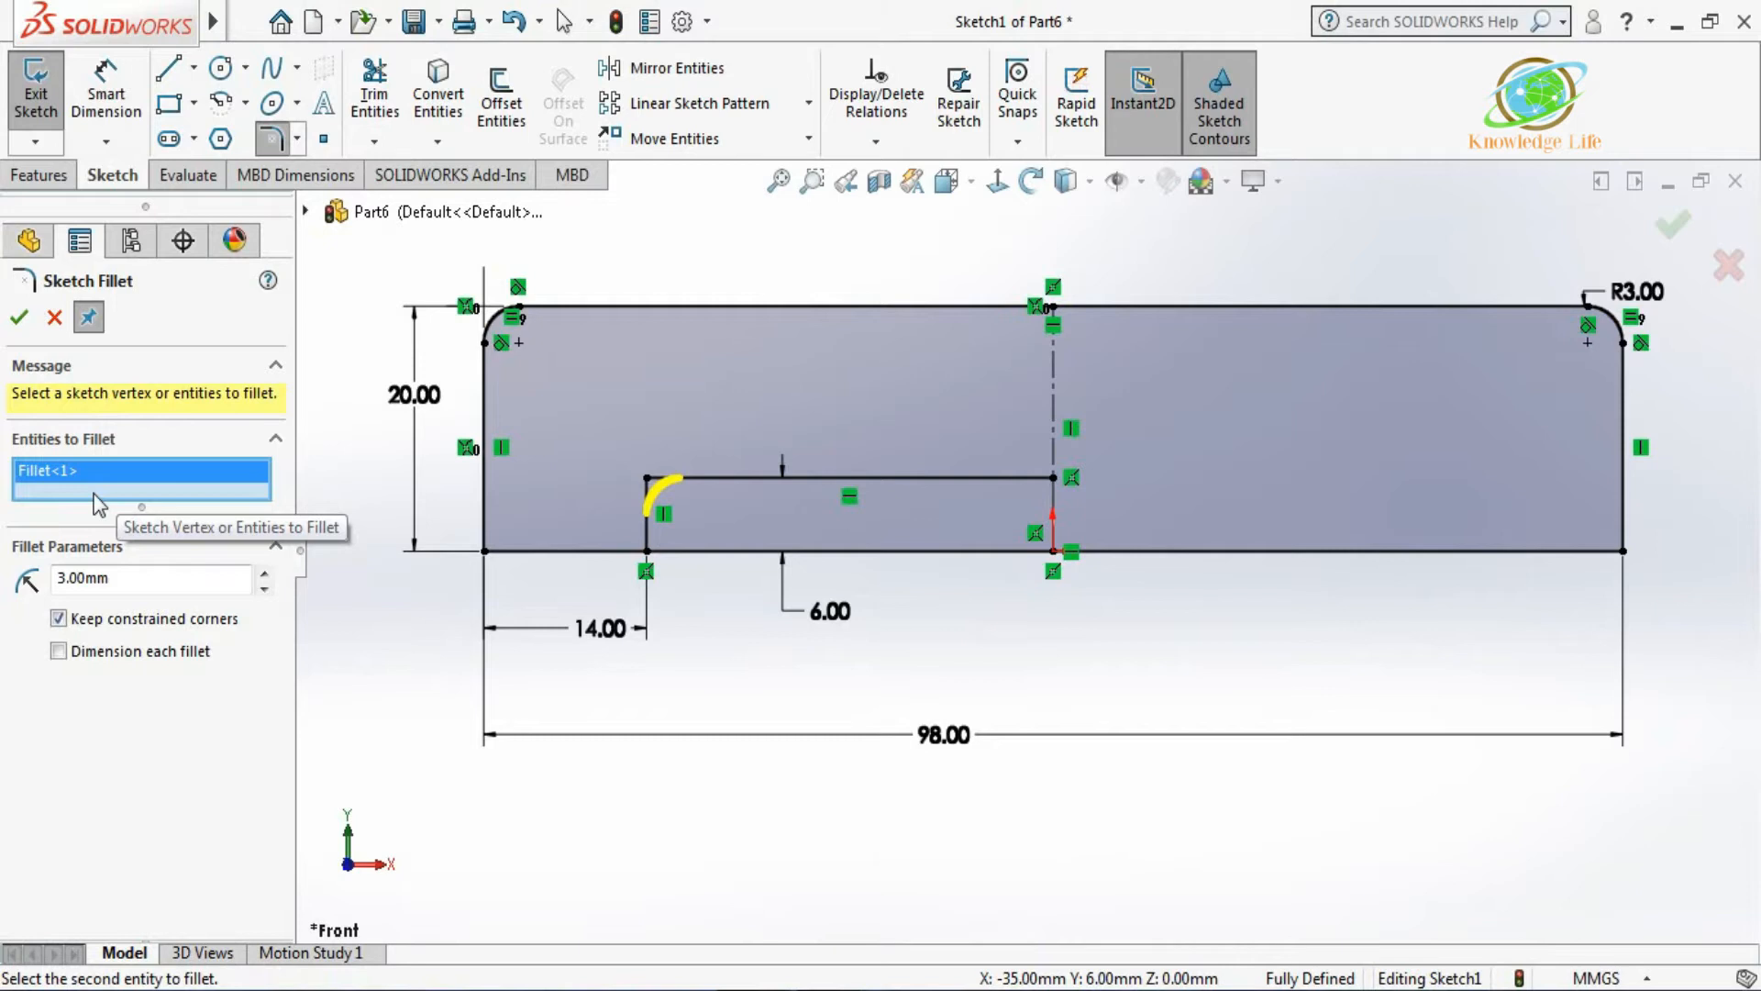
click(19, 317)
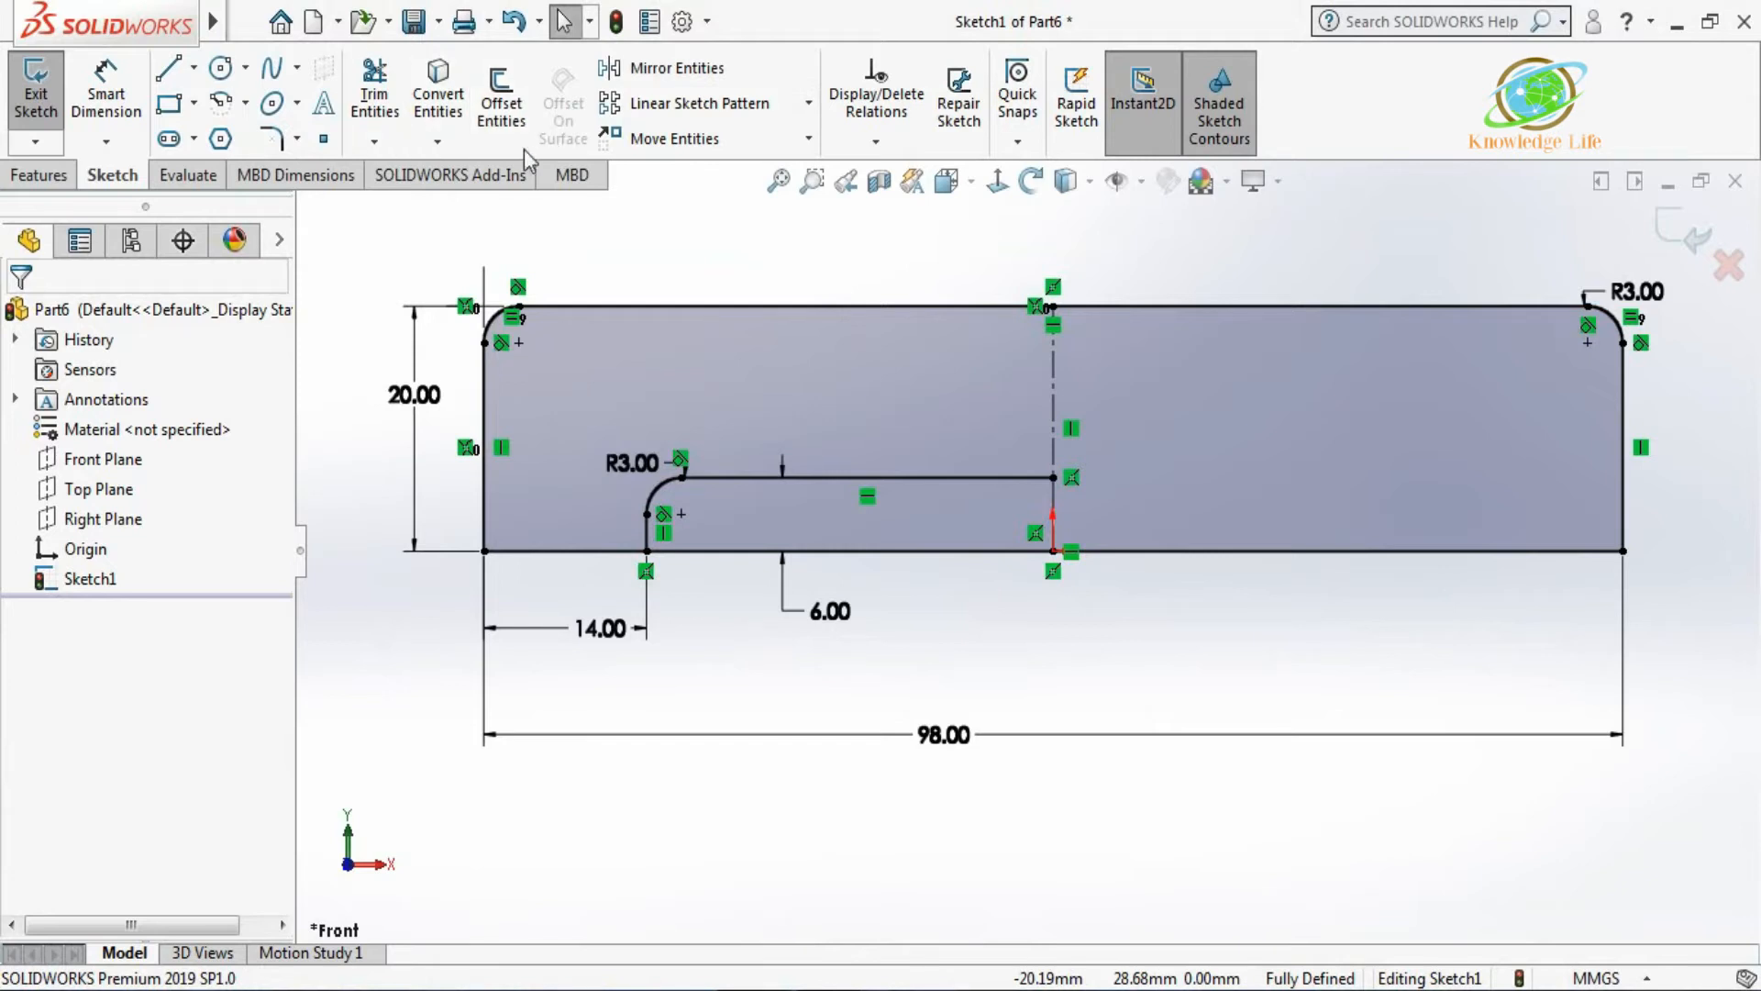
Mirror the recess outline's horizontal line, fillet arc and short vertical line about the vertical centerline.
click(653, 70)
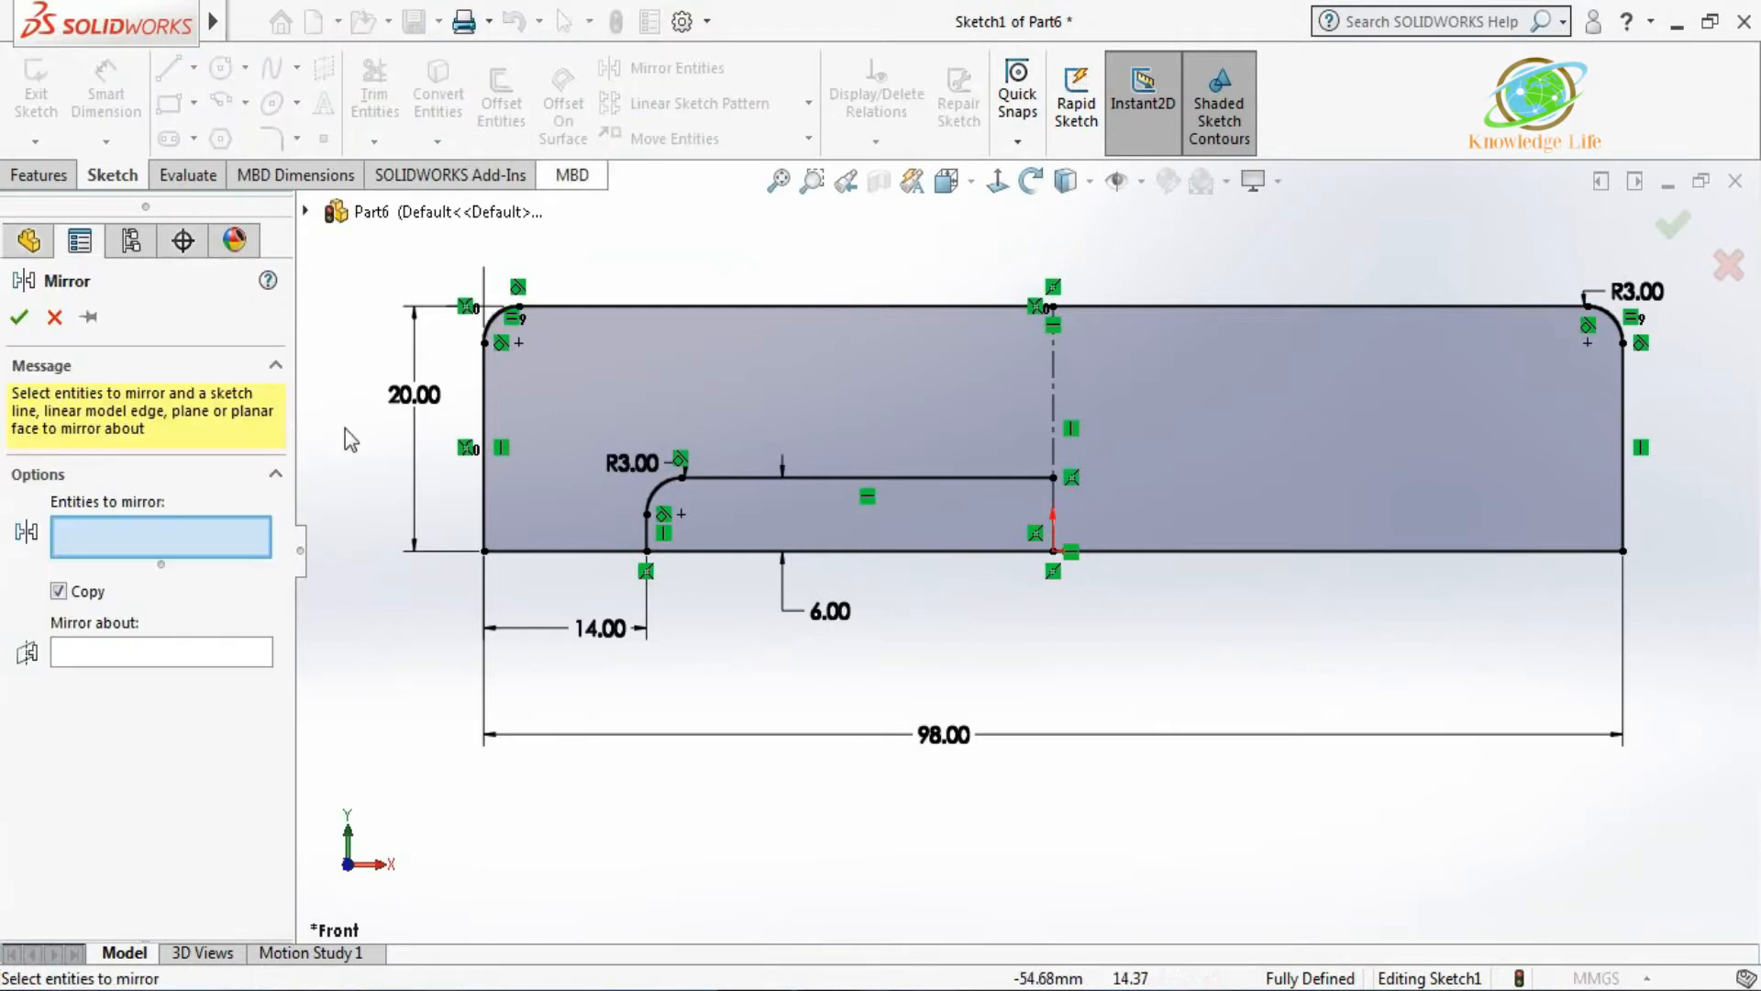
click(967, 484)
click(664, 496)
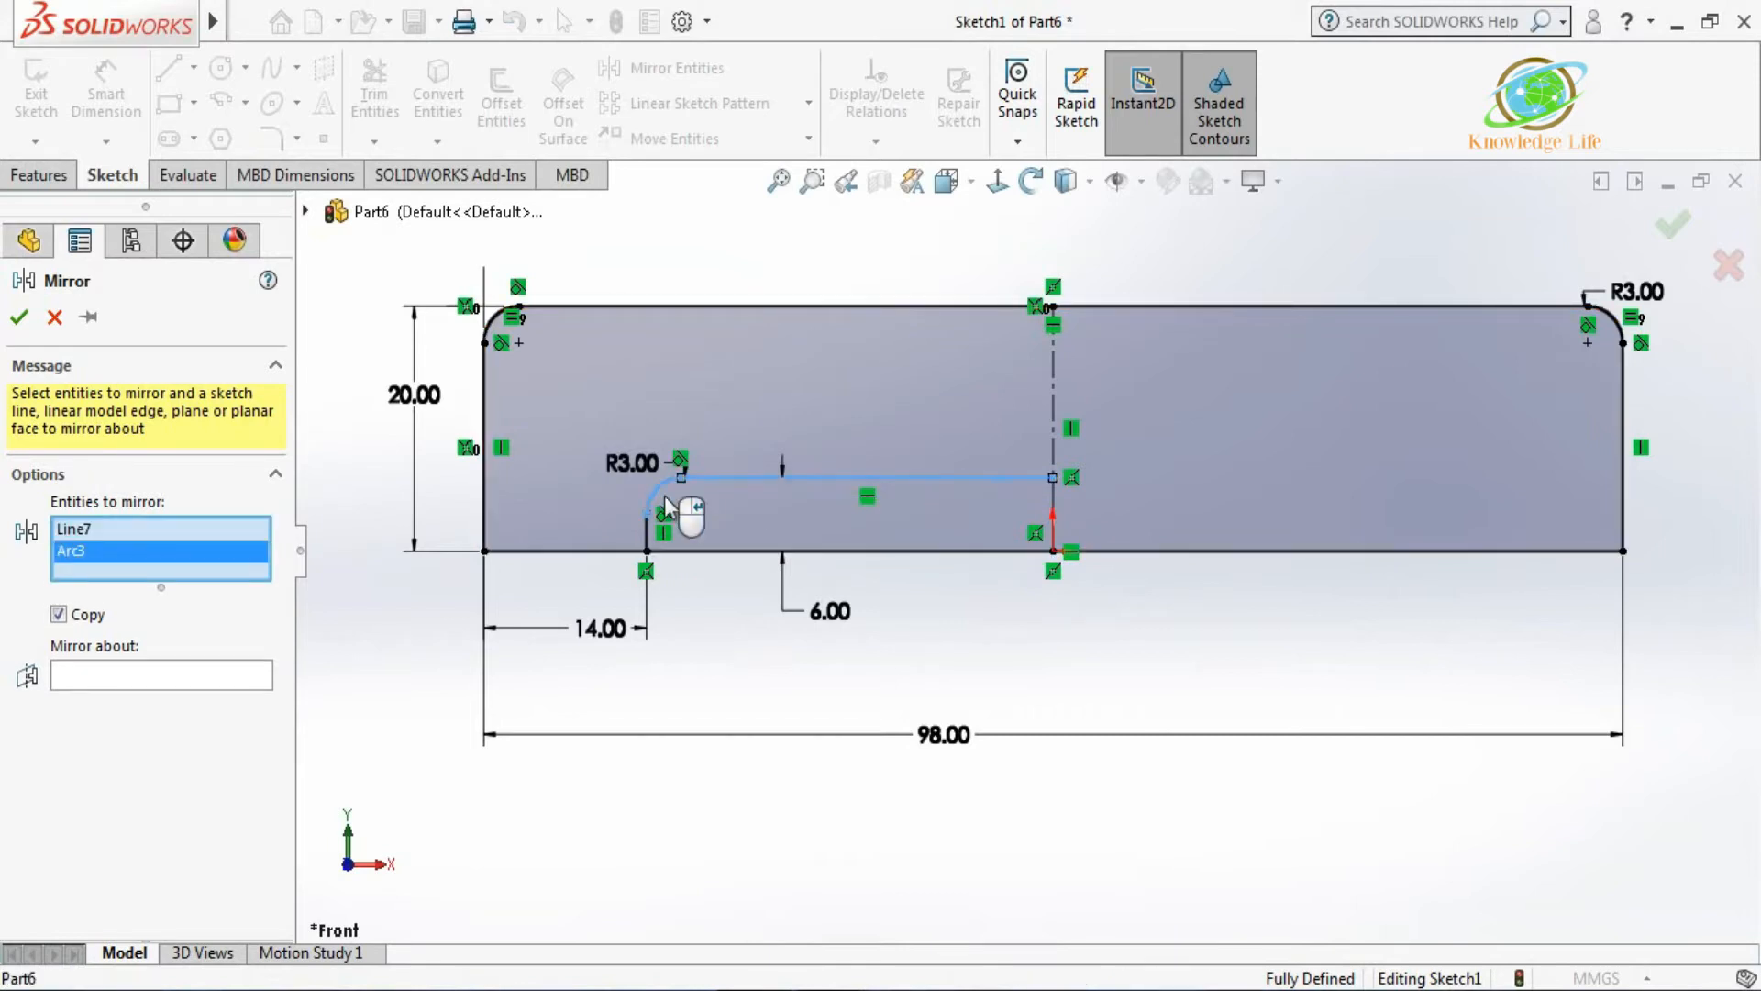
click(667, 550)
click(138, 700)
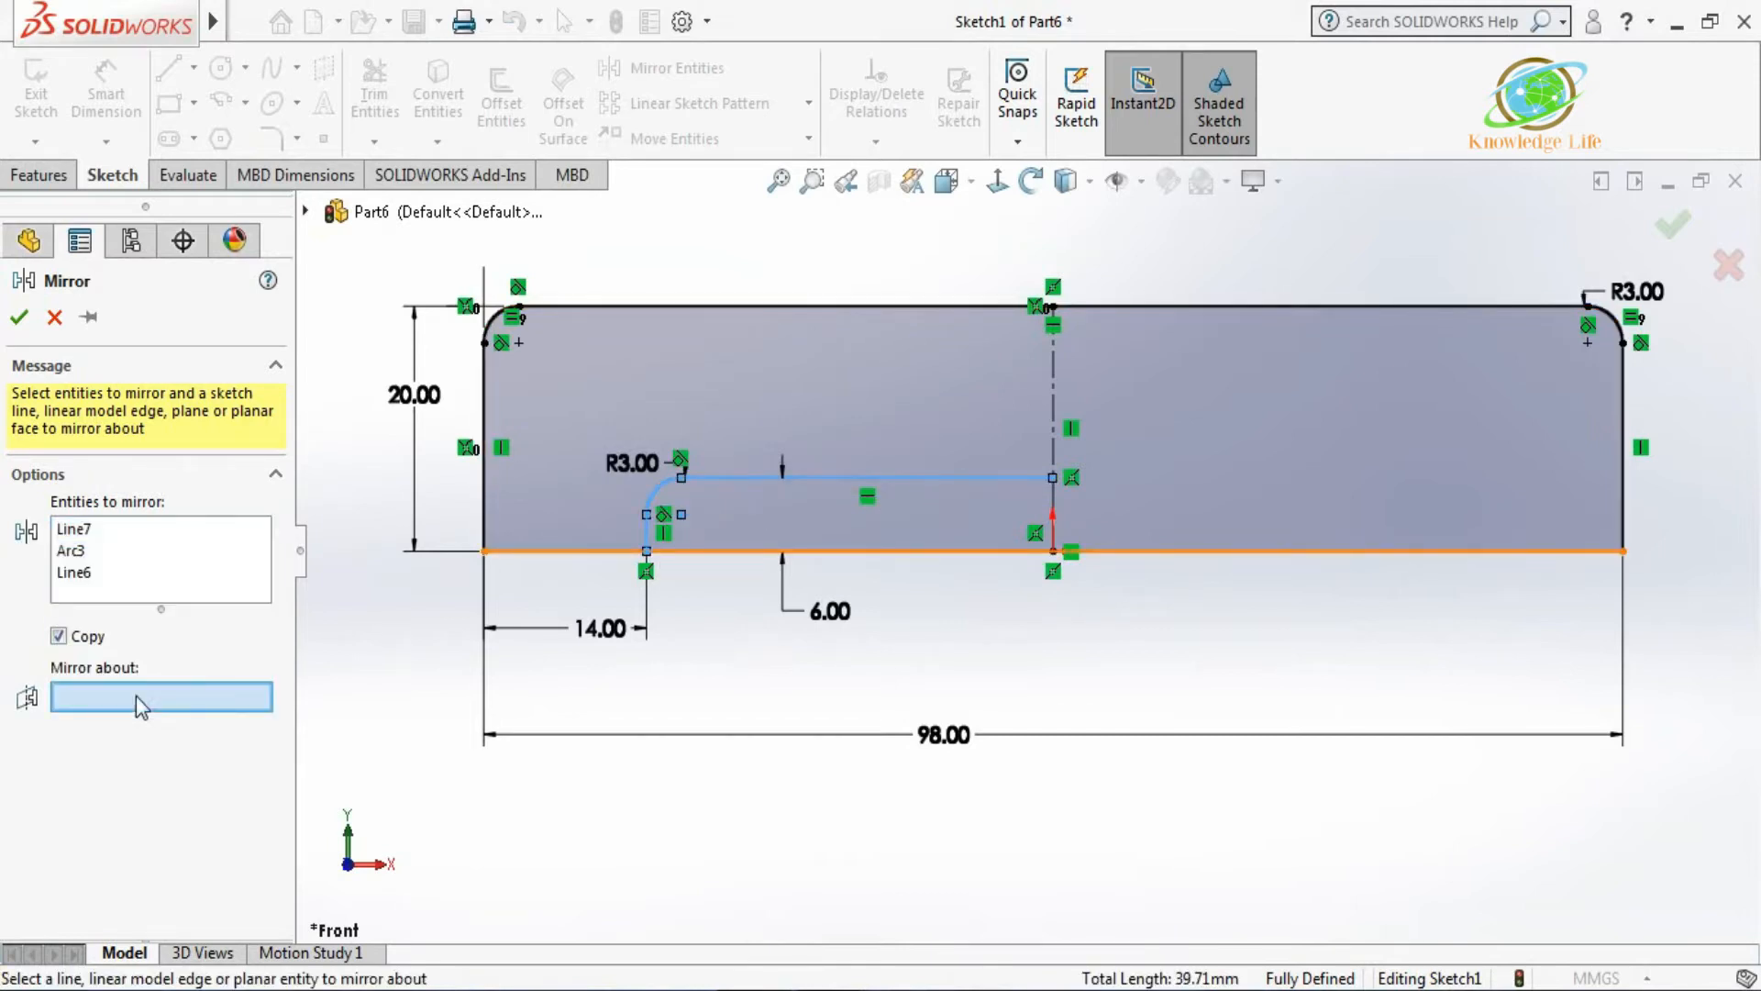
click(1053, 413)
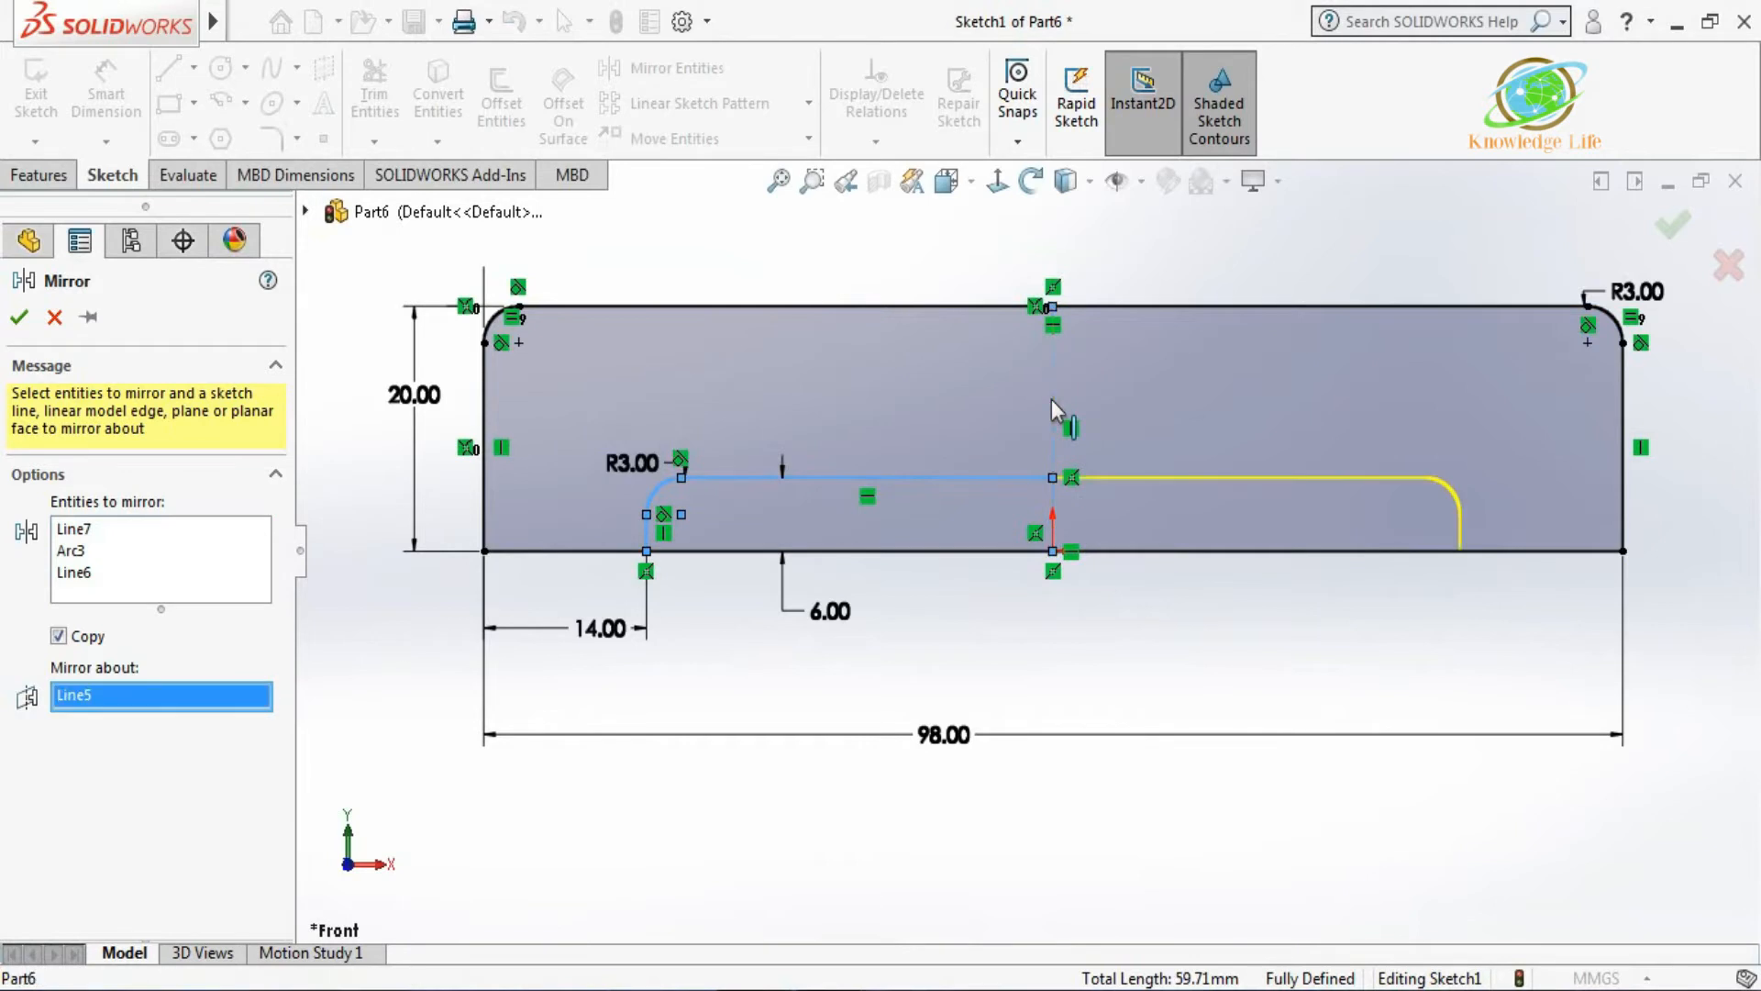
click(20, 317)
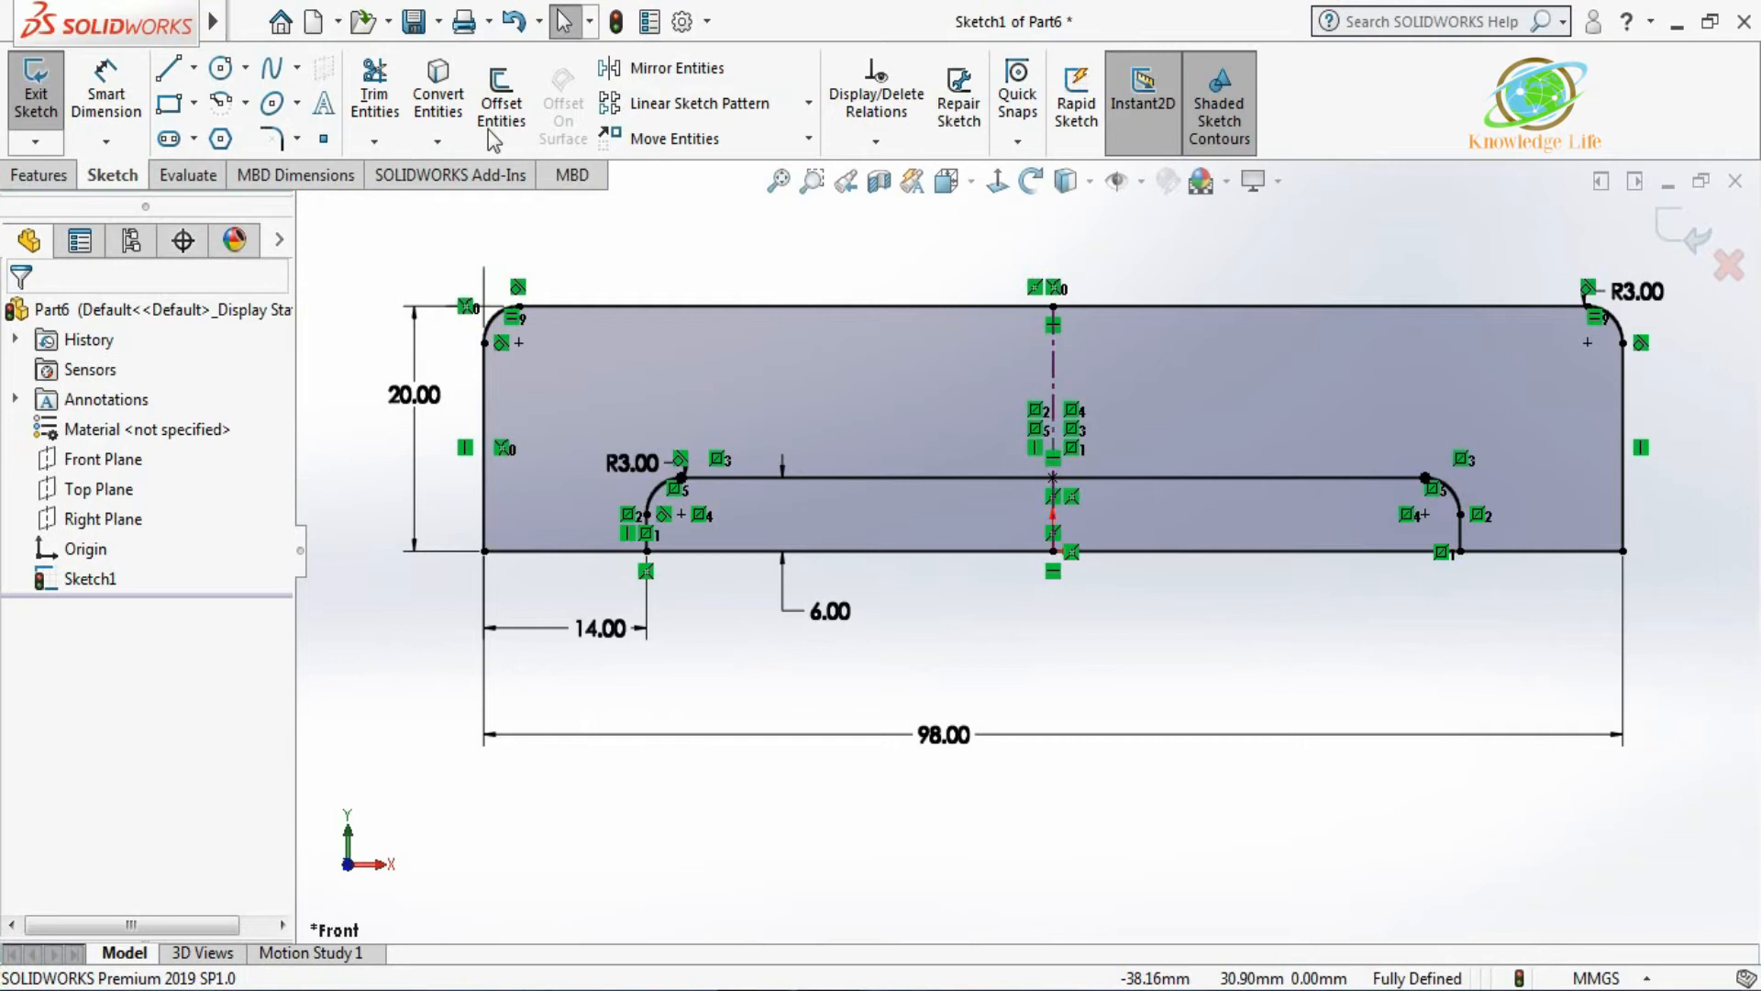
Power trim the rectangle's lower edge between the recess walls, keeping the trimmed segments as construction geometry, and exit the sketch.
click(378, 143)
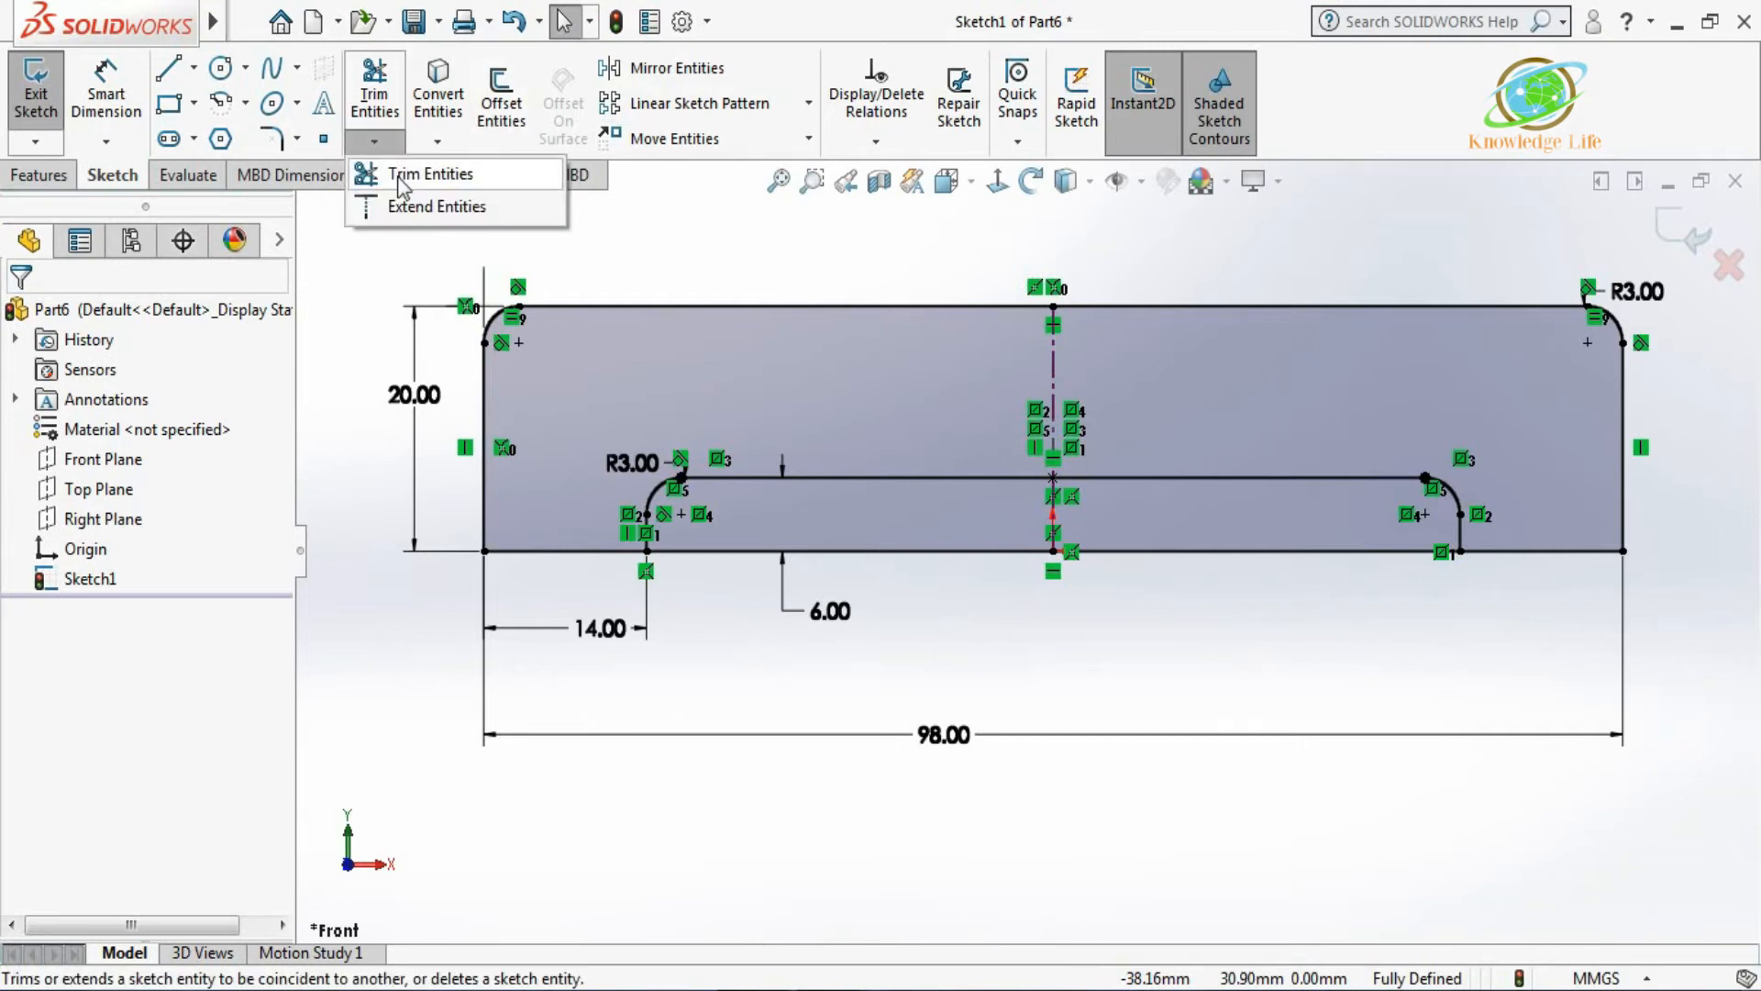
click(406, 183)
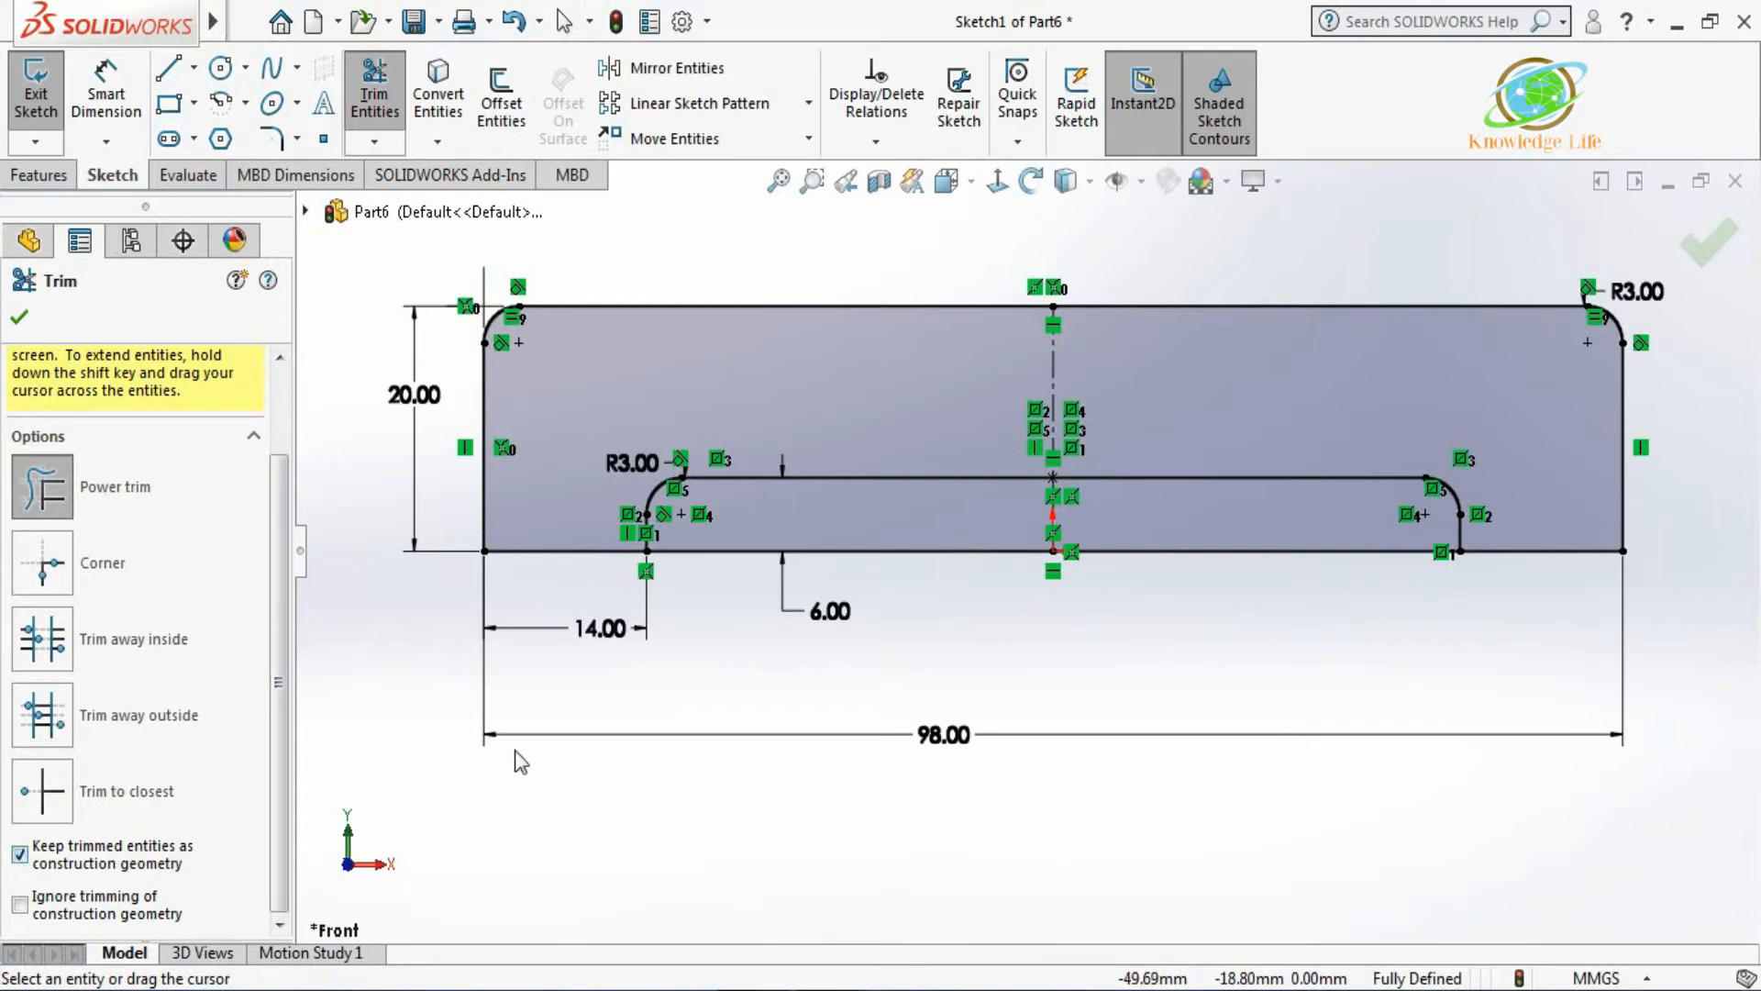
drag(1250, 549, 1246, 579)
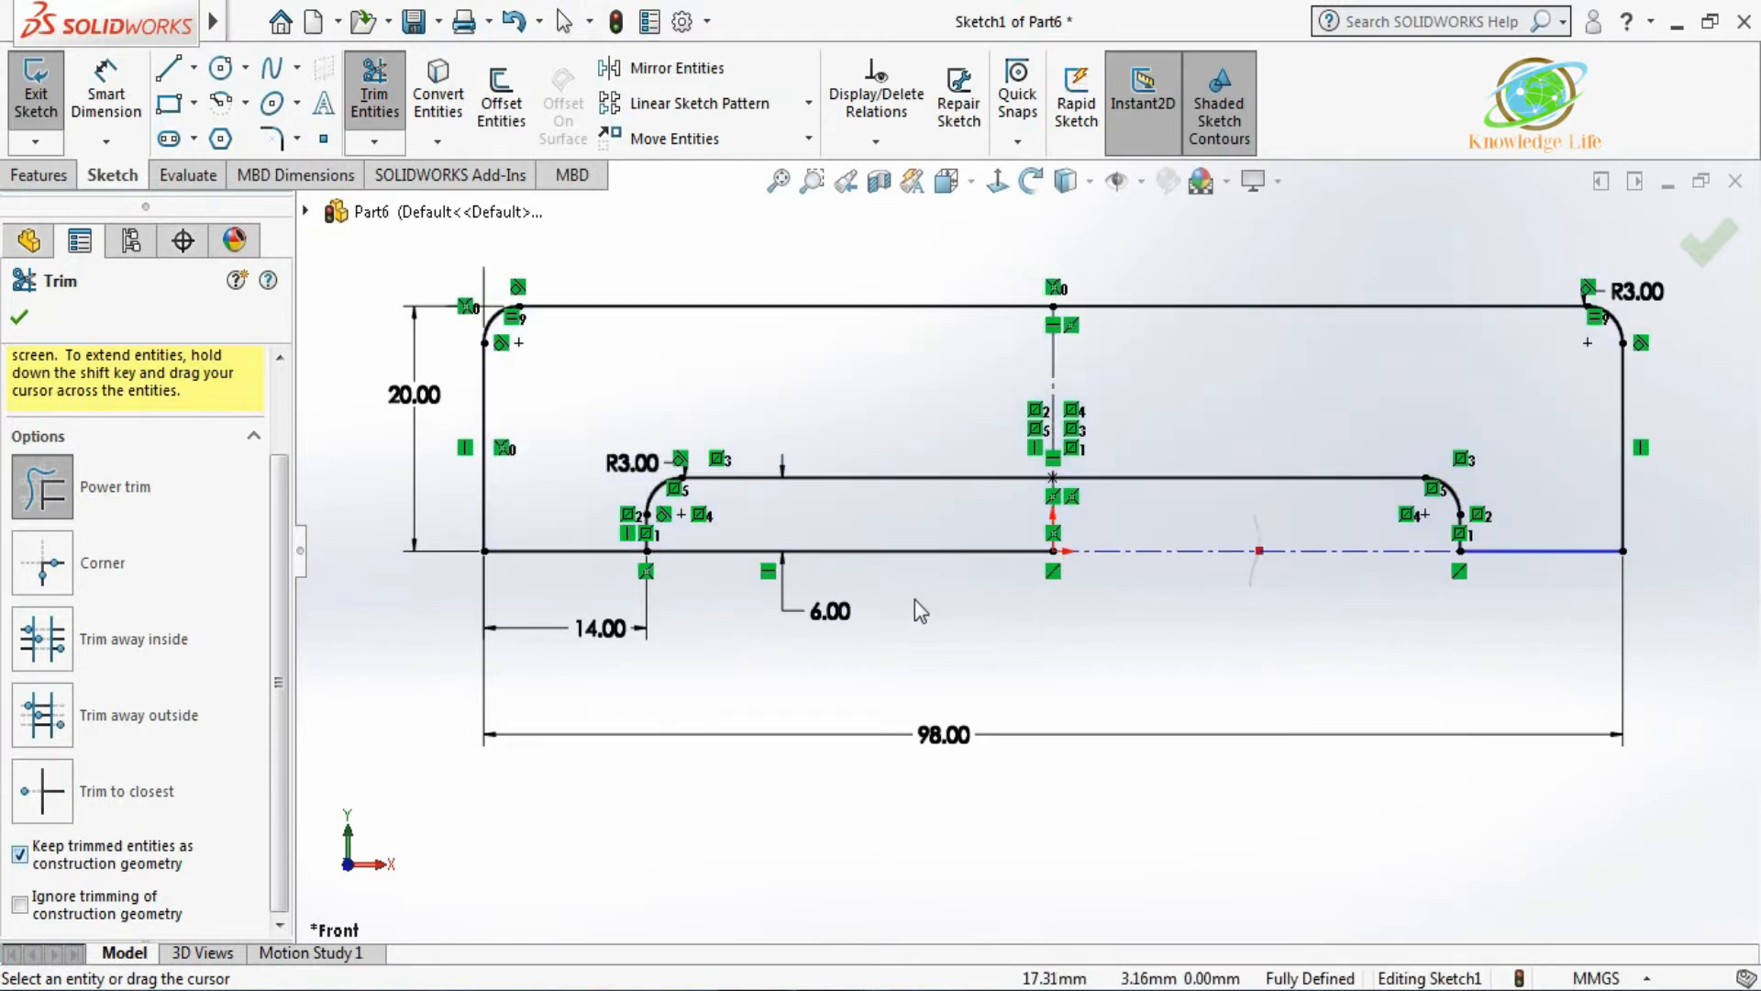
drag(920, 610, 932, 538)
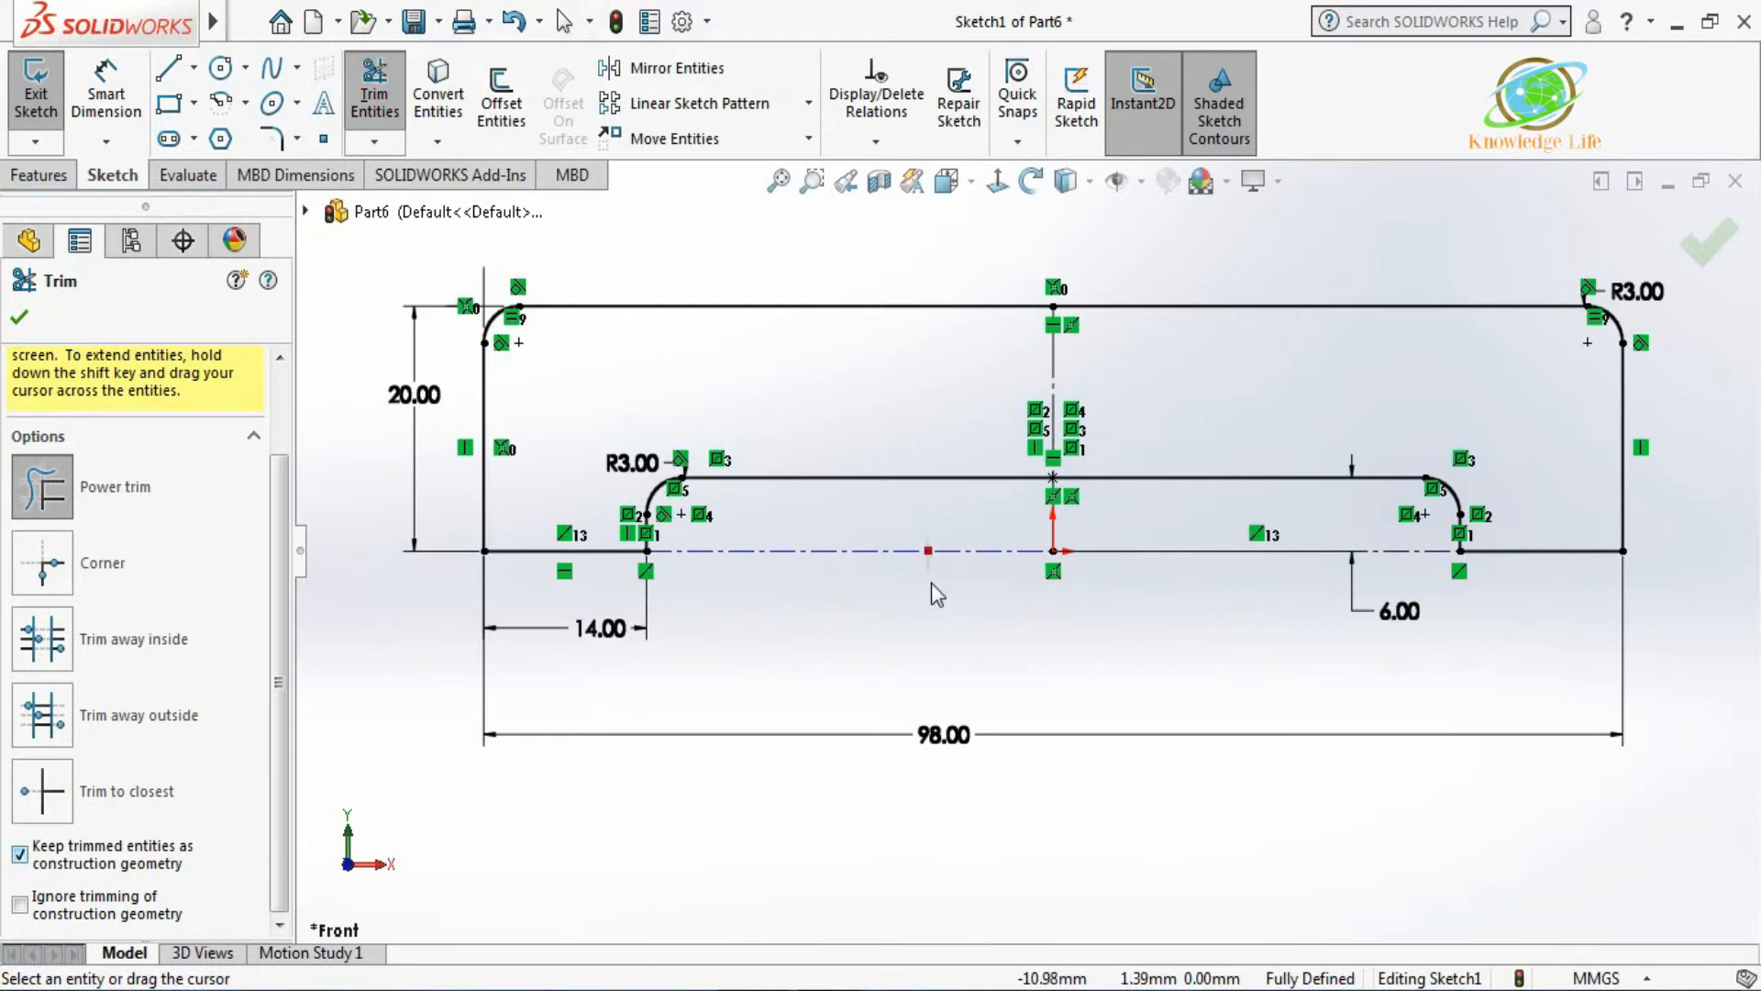
drag(938, 598, 1163, 571)
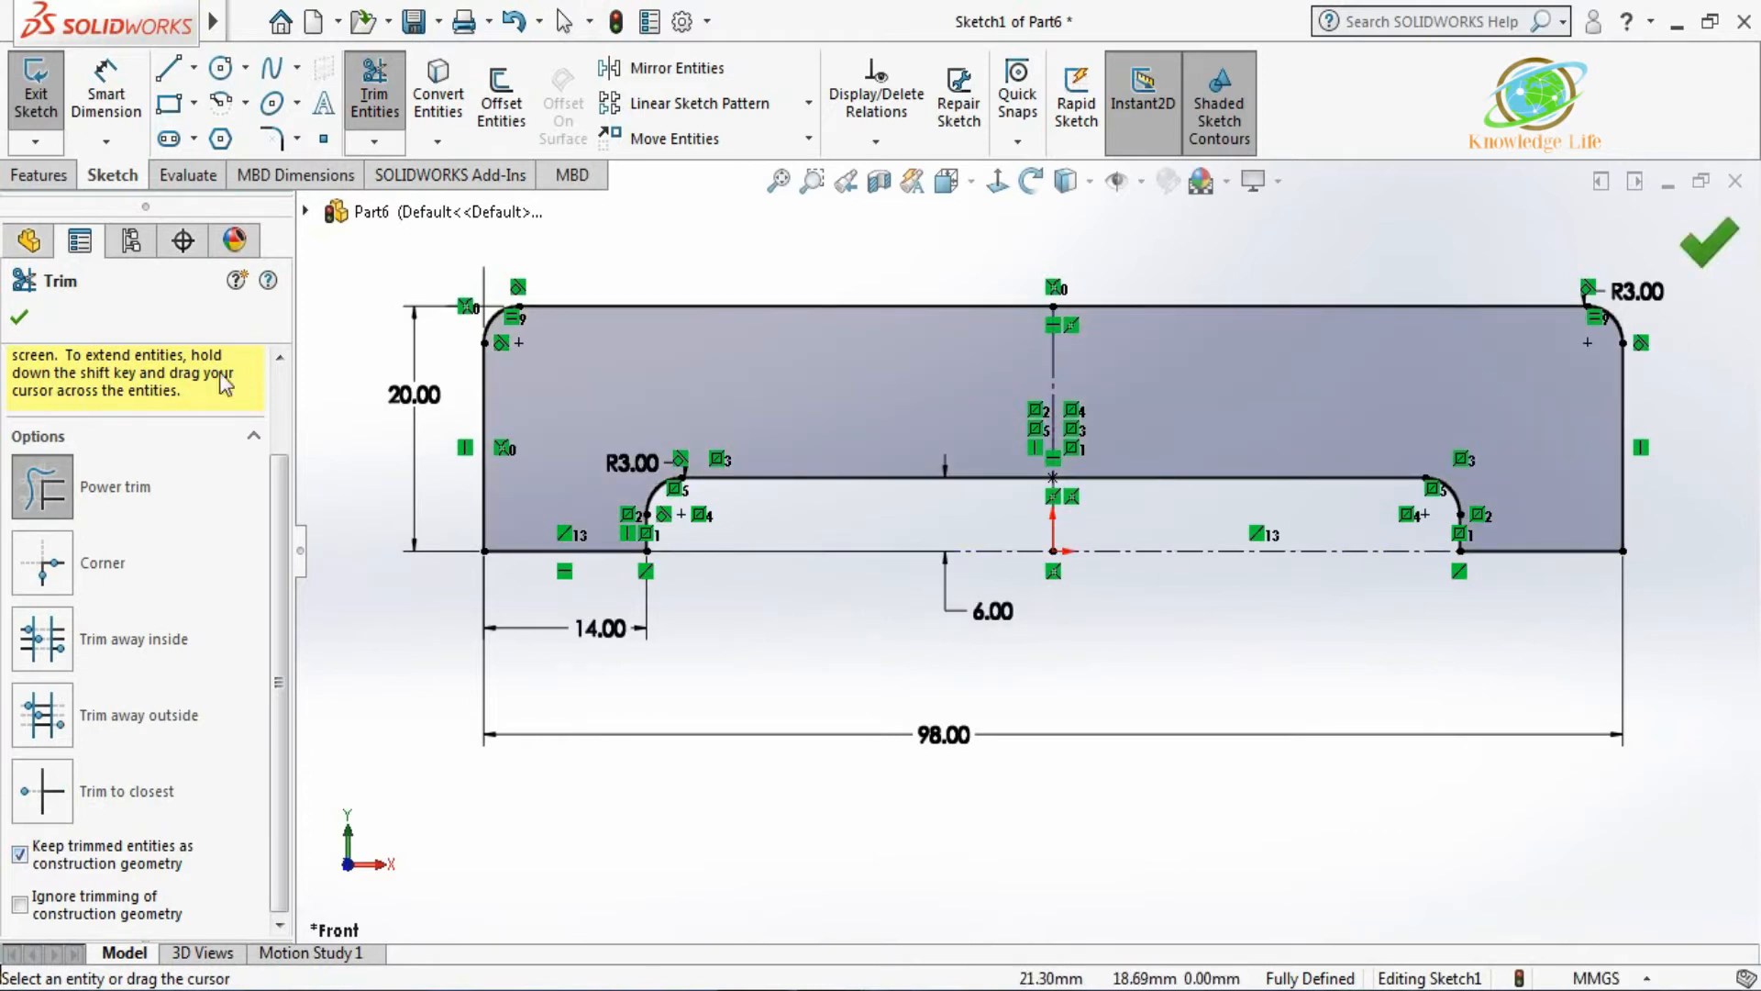
click(19, 318)
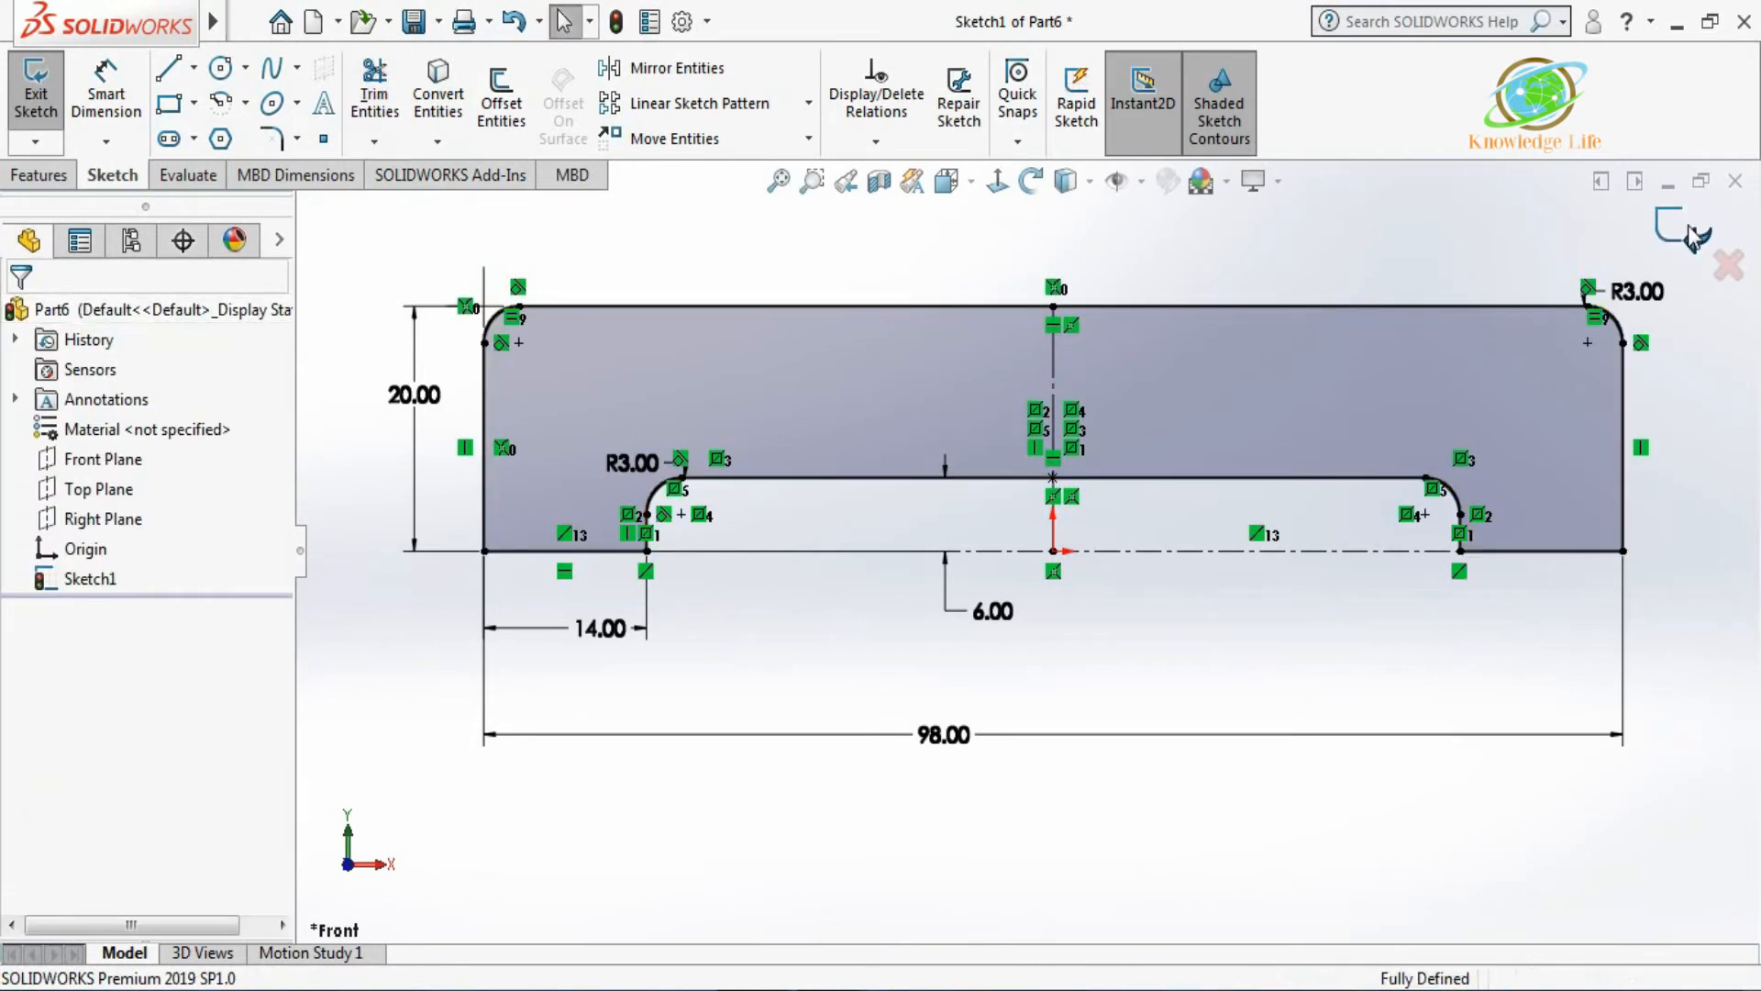
click(1694, 238)
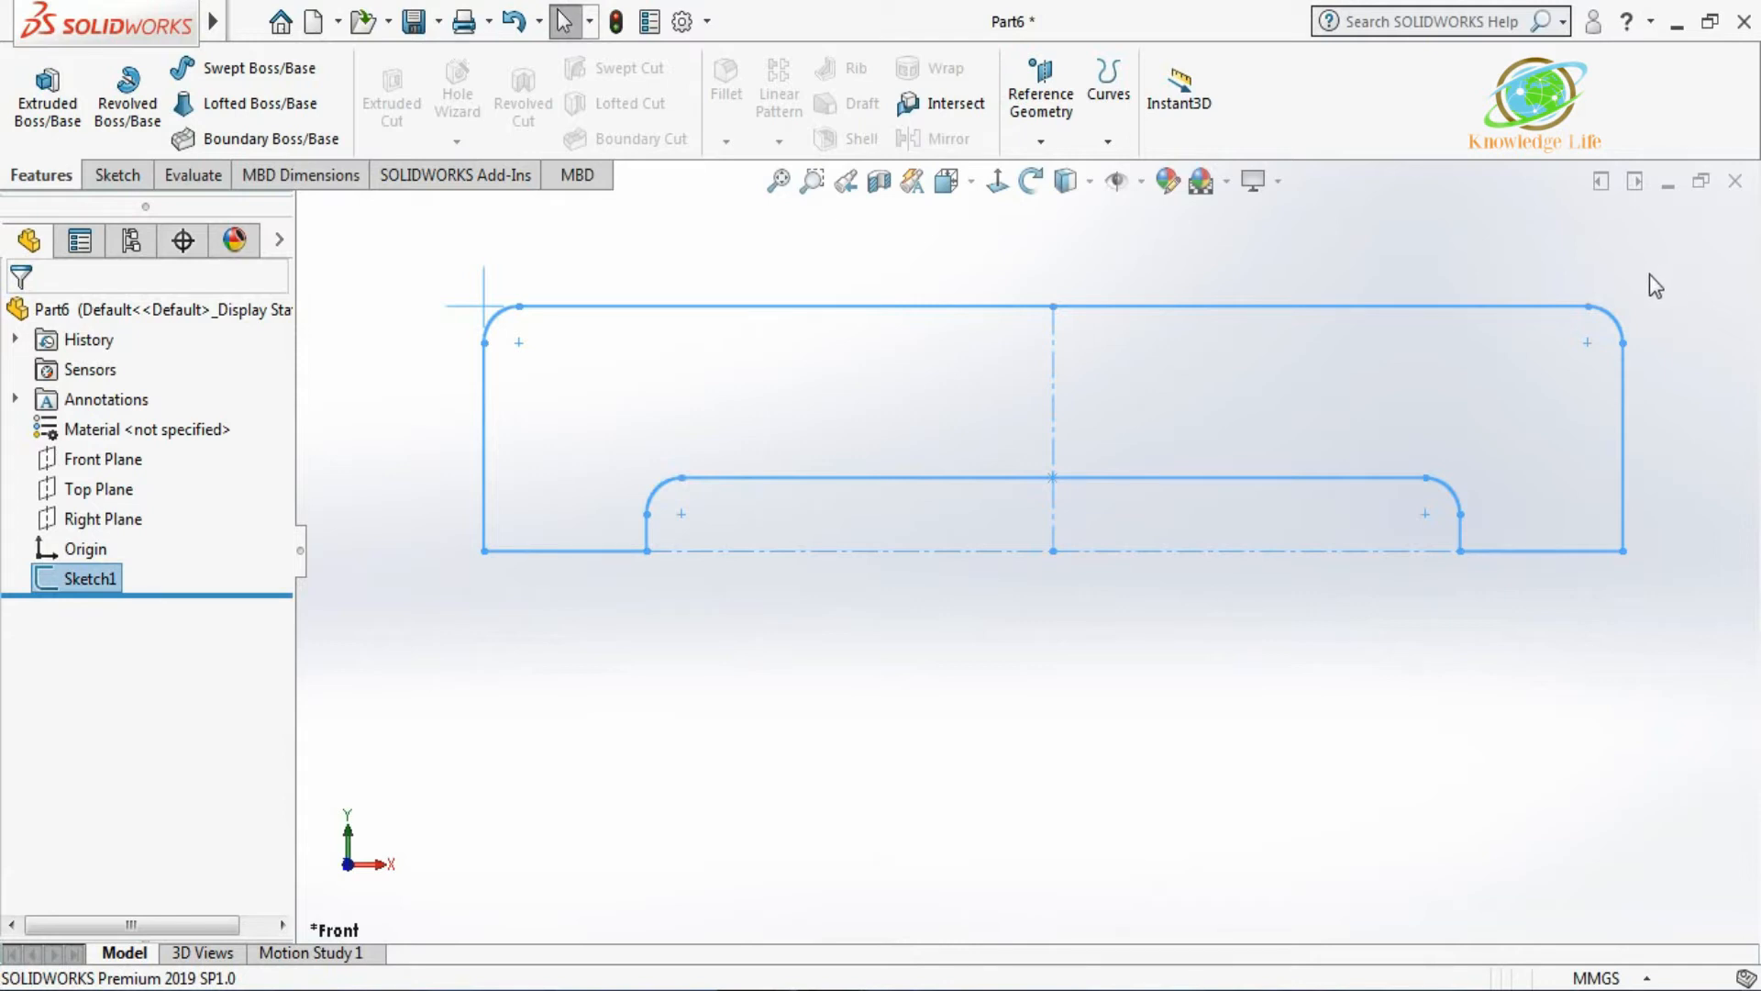
Extrude the base profile 42 mm with the Mid Plane end condition.
click(45, 109)
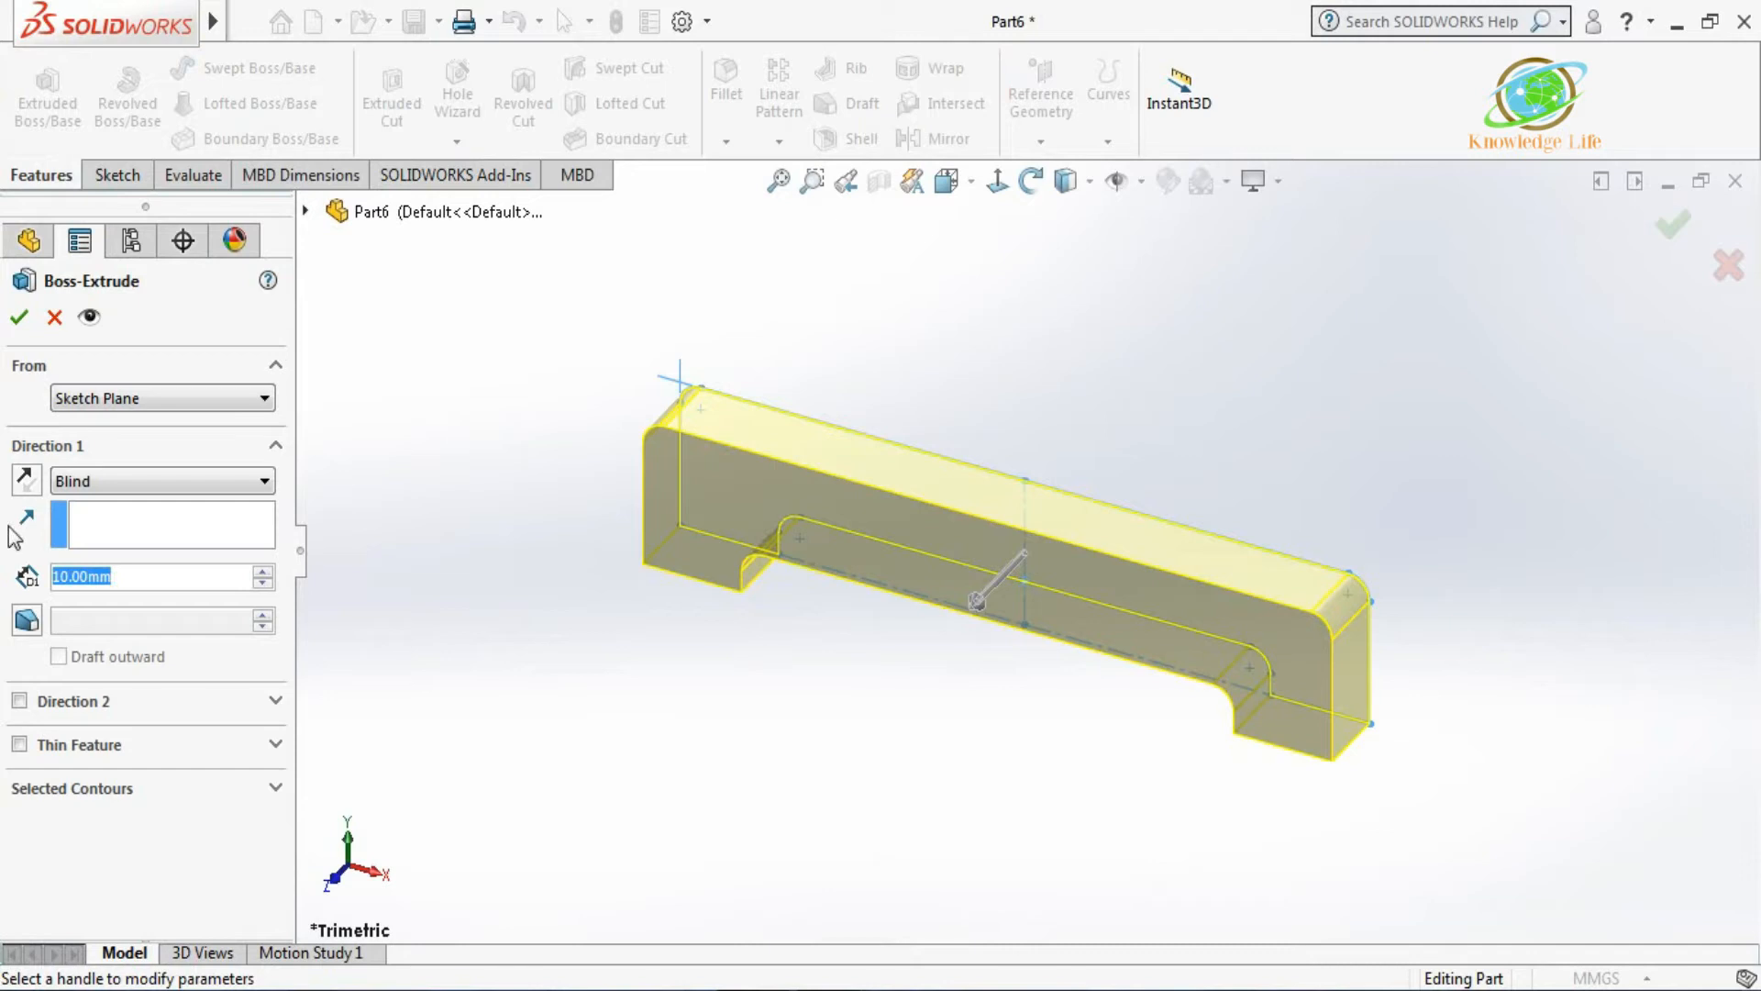
text(42)
key(Return)
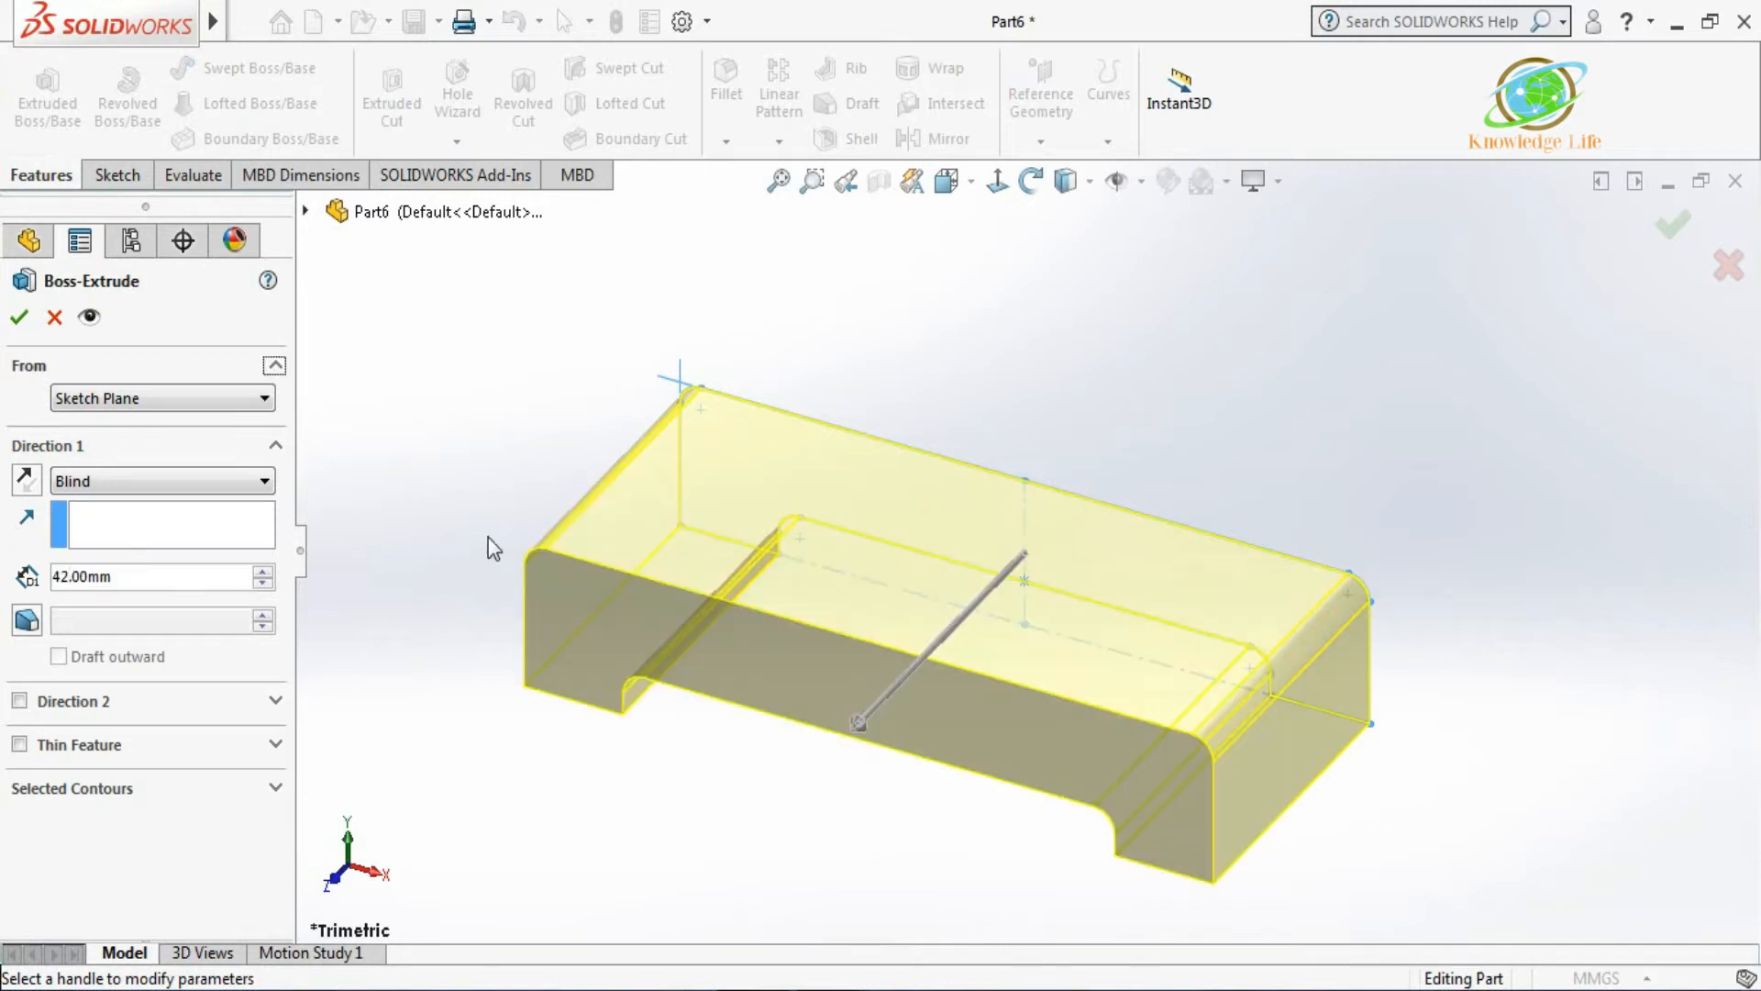
click(170, 480)
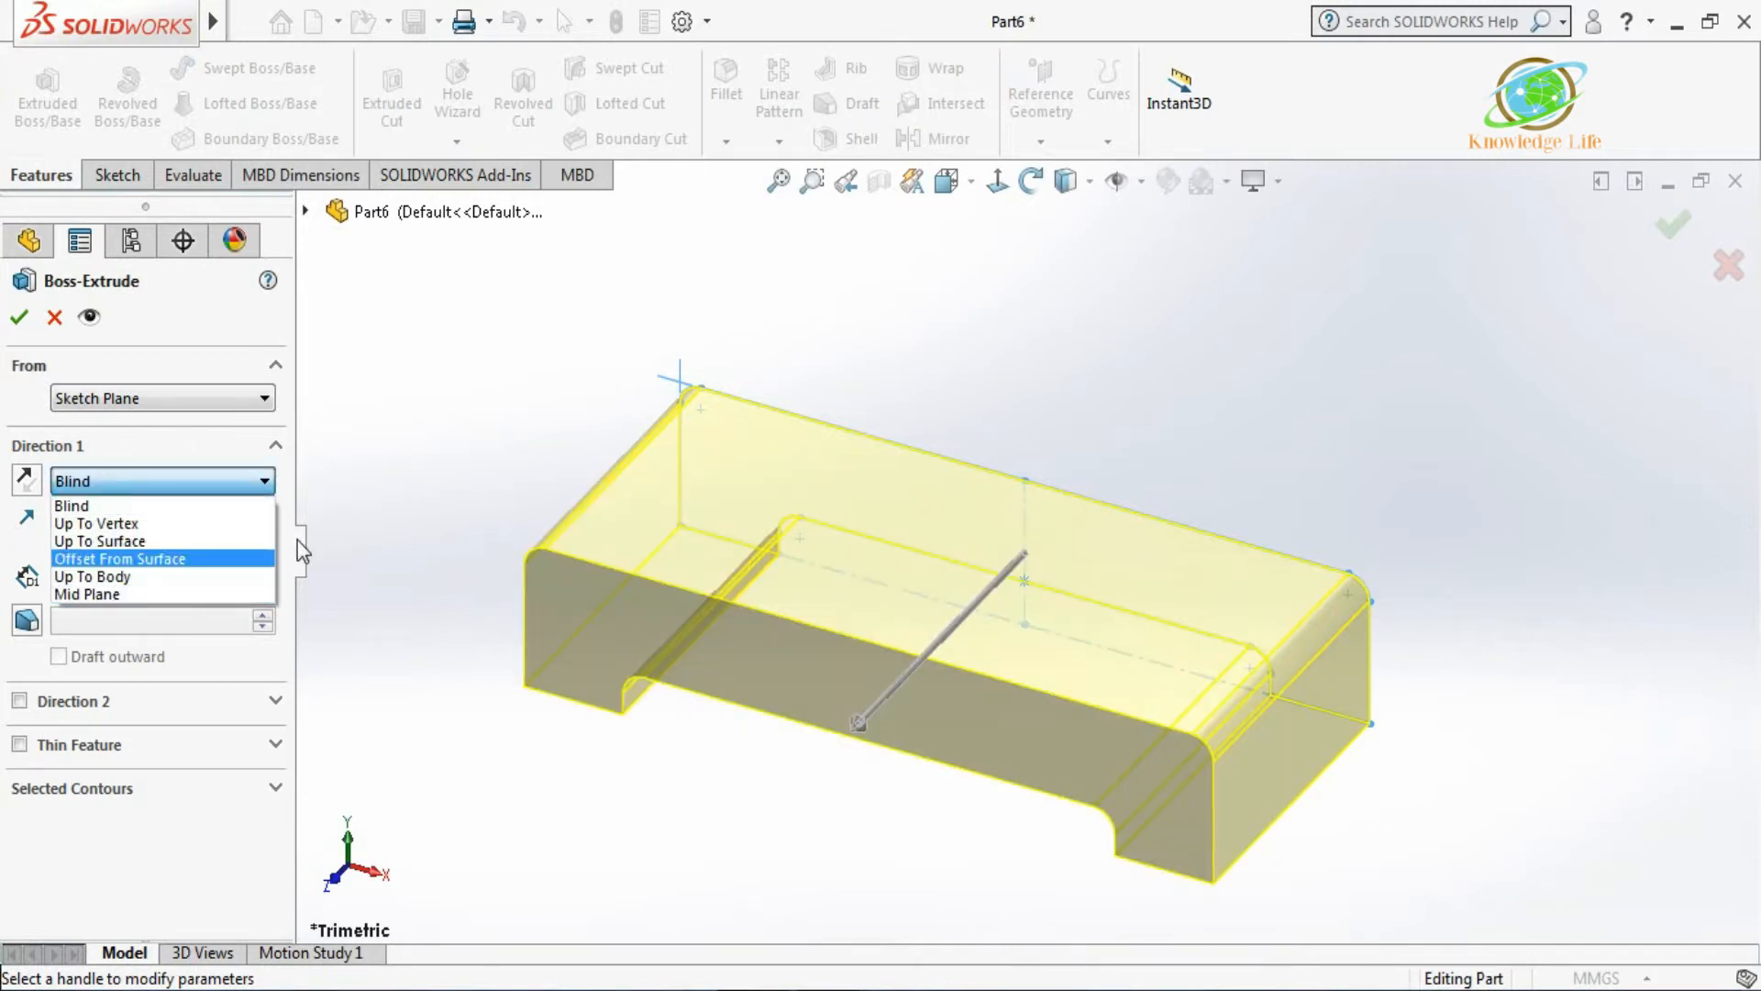
click(177, 593)
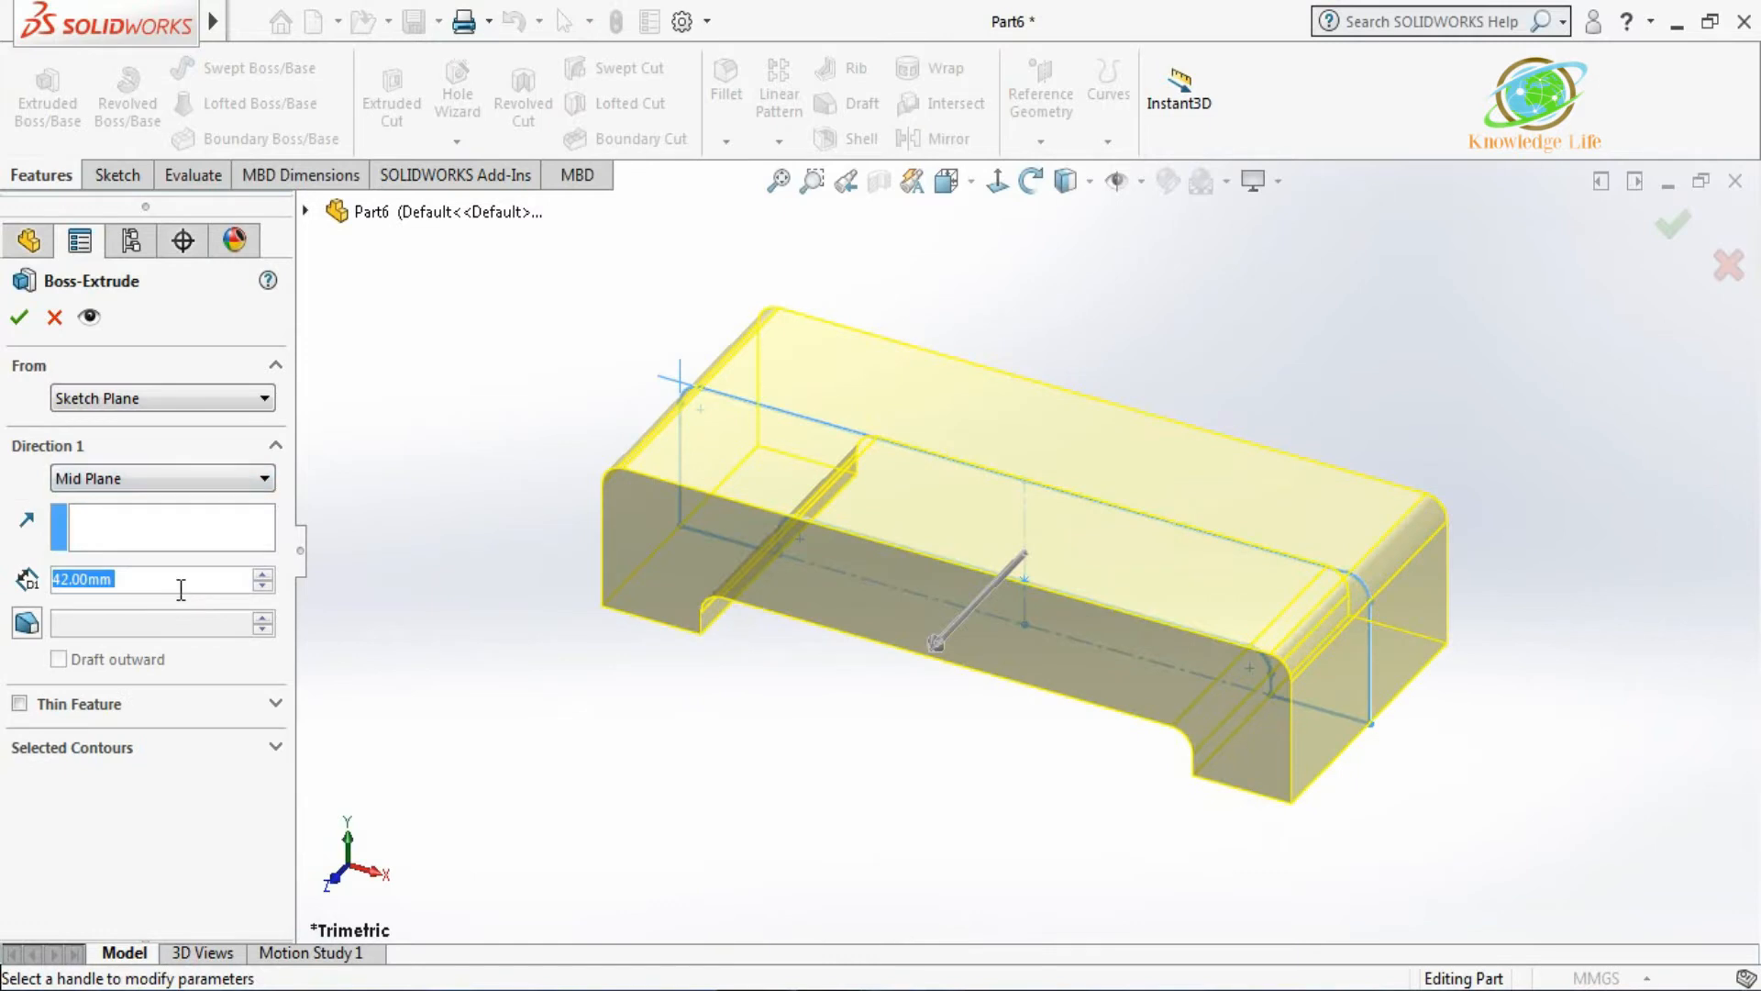
key(Return)
middle_drag(645, 605, 593, 576)
key(Escape)
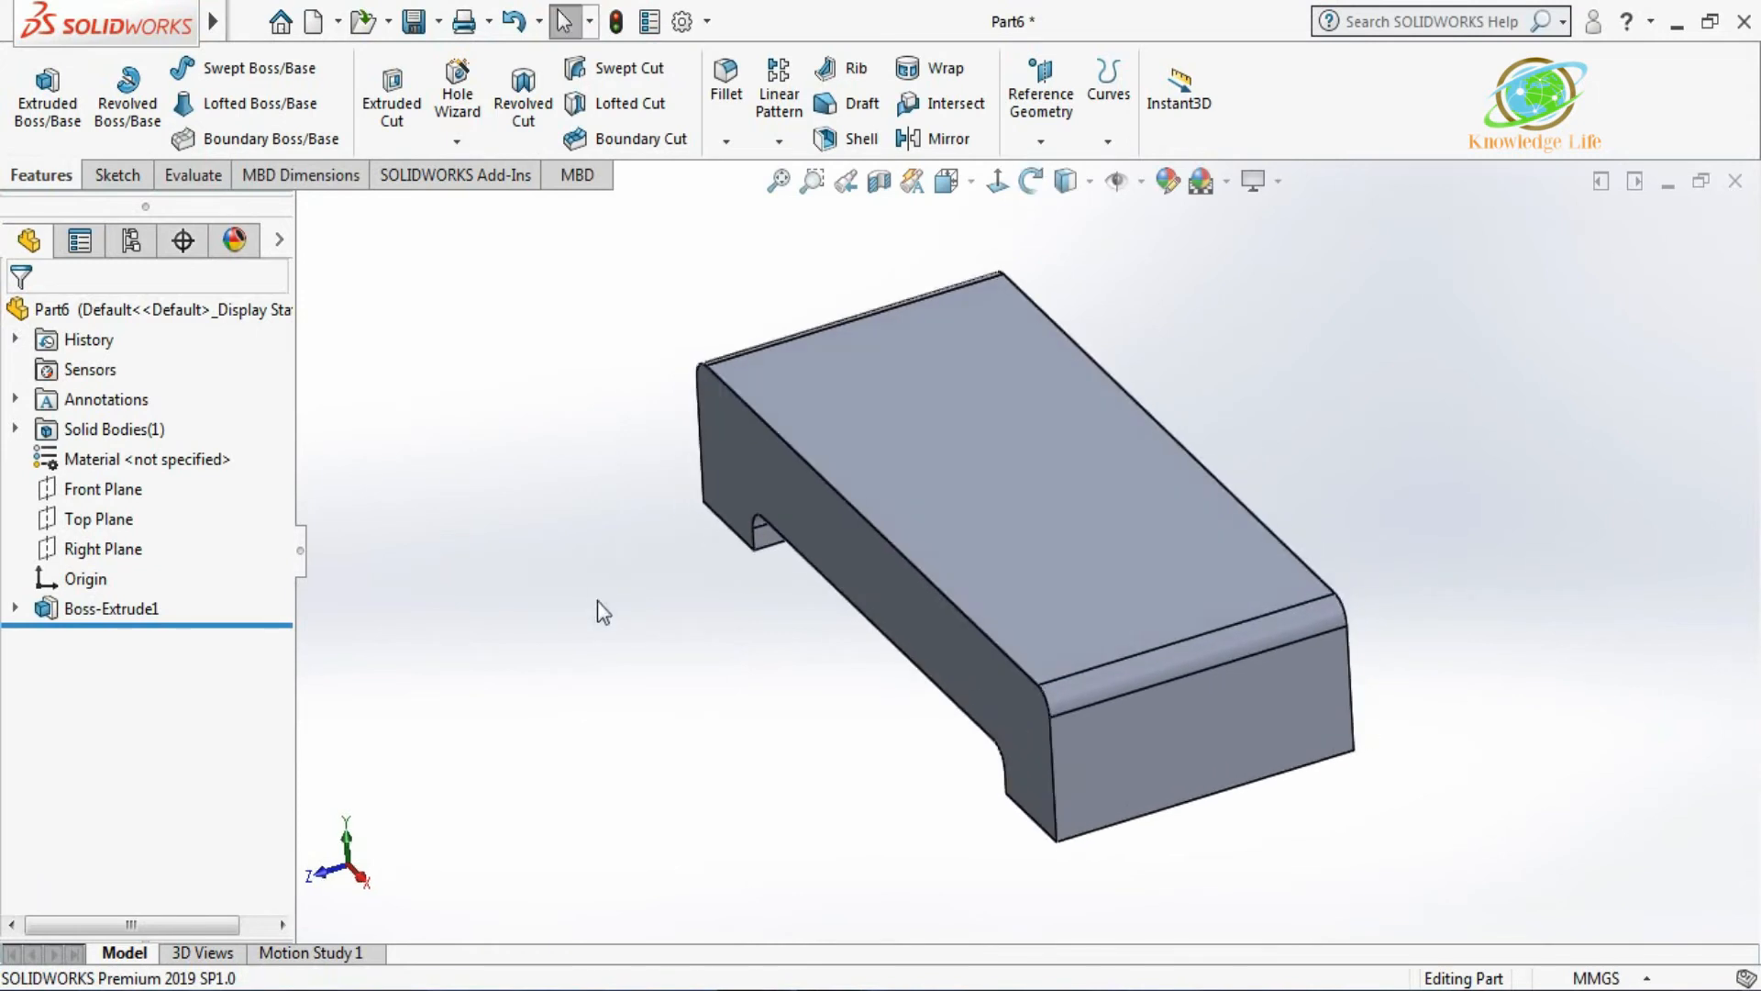
Start a new sketch on the Right Plane and view it face-on.
scroll(893, 642, up, 3)
scroll(913, 560, down, 1)
middle_drag(865, 512, 815, 527)
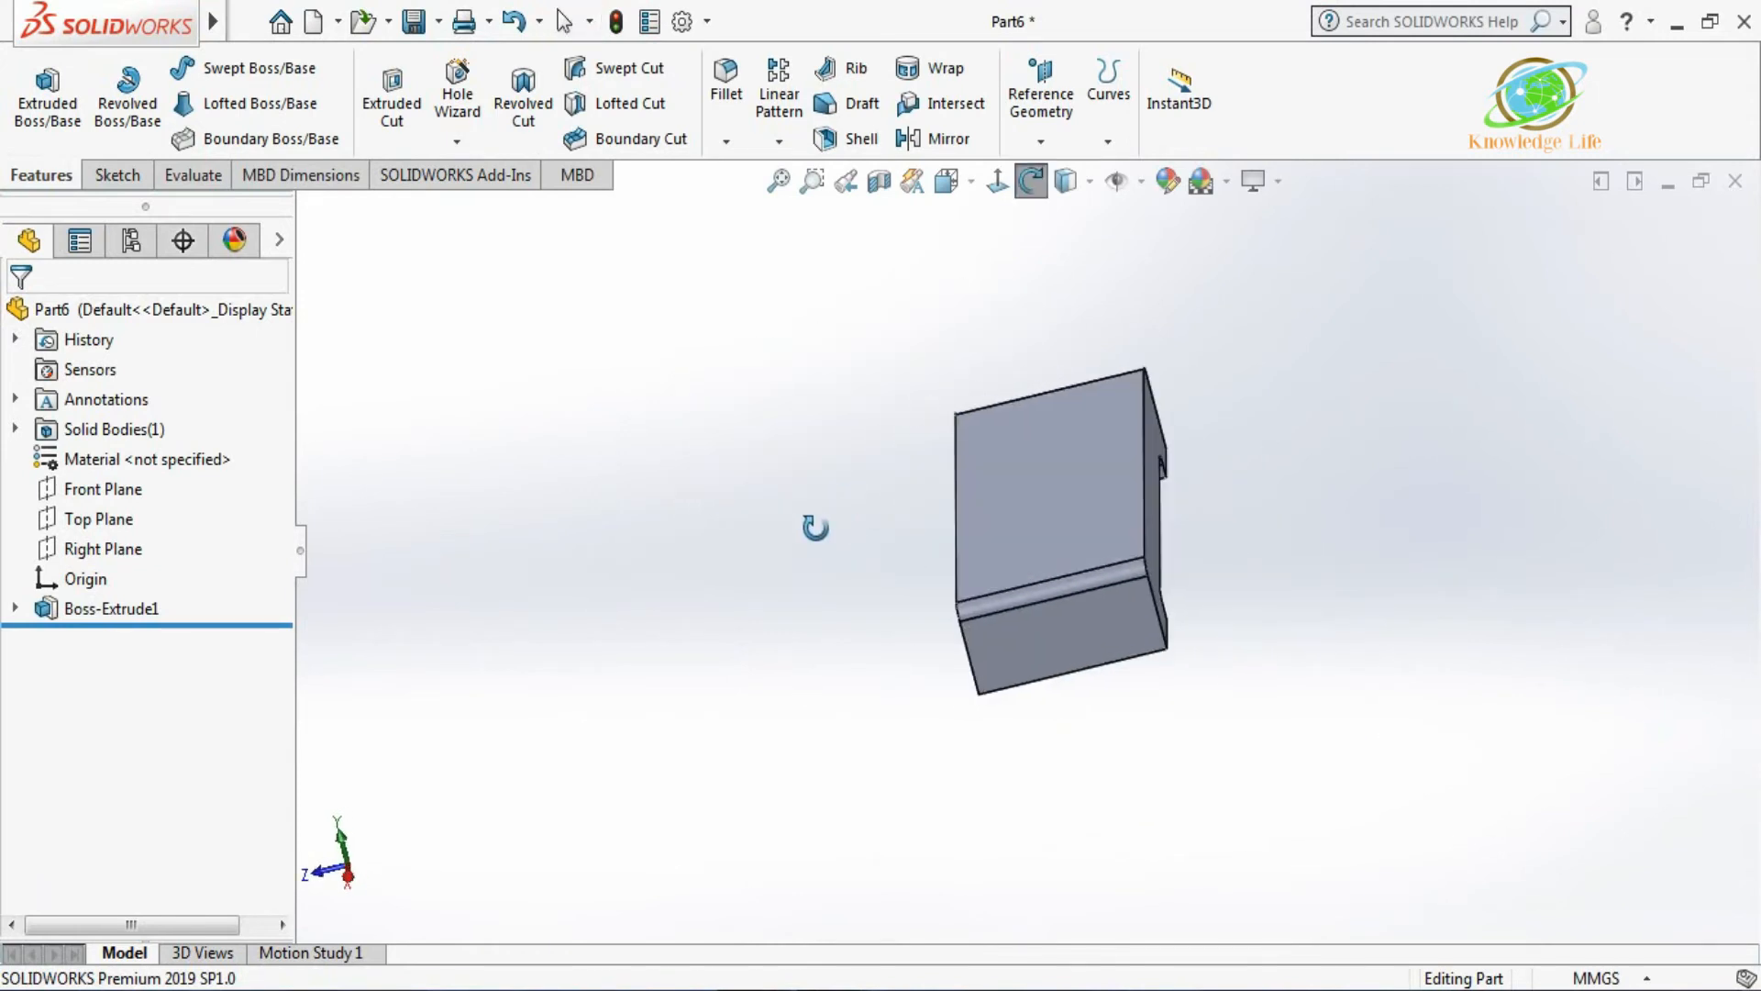
click(120, 550)
middle_drag(832, 458, 866, 422)
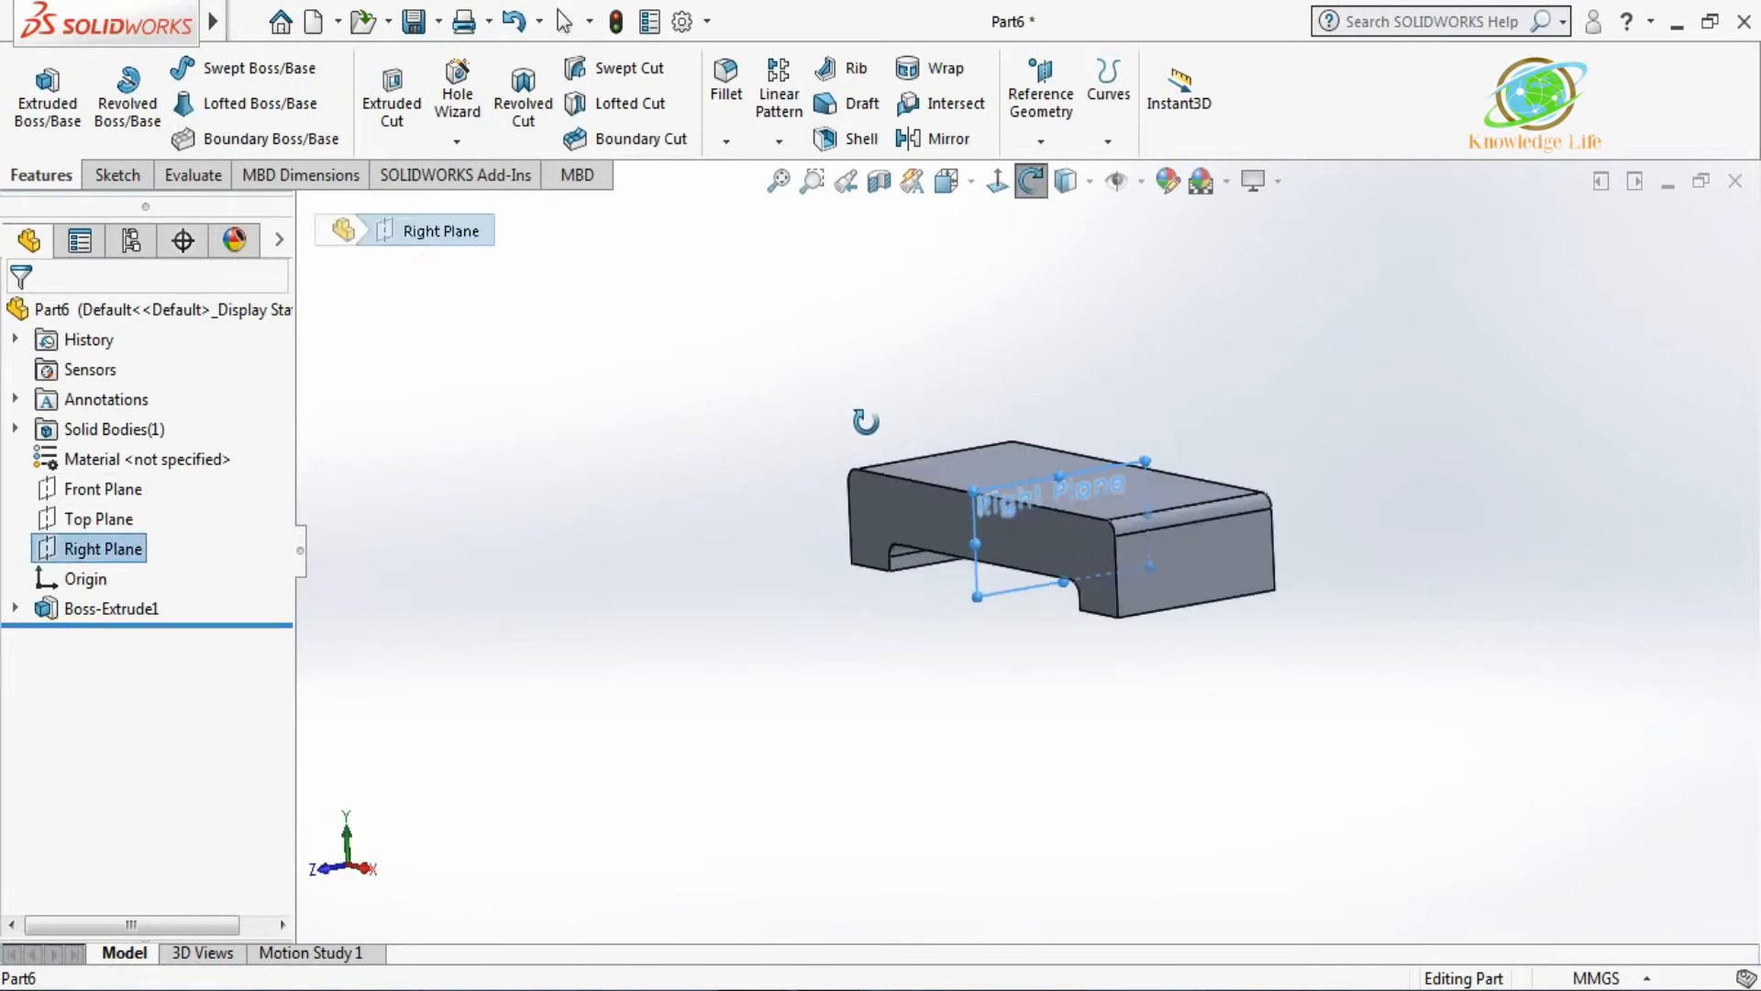
key(Escape)
click(114, 174)
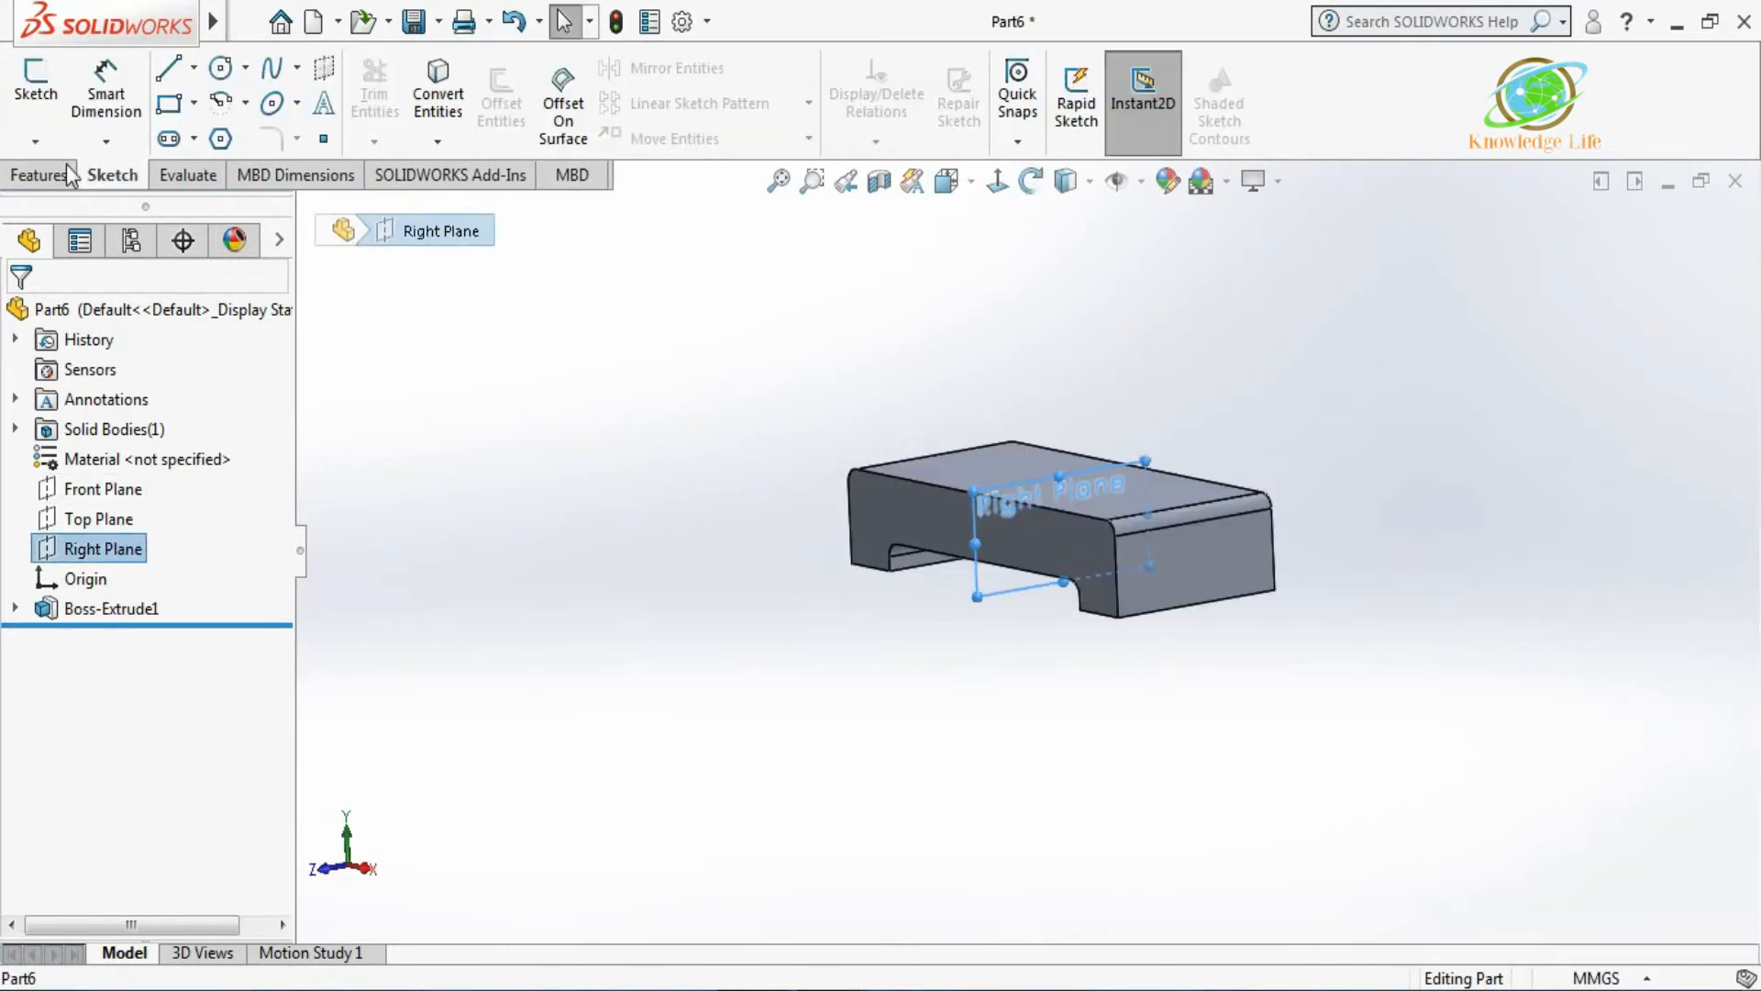
click(36, 92)
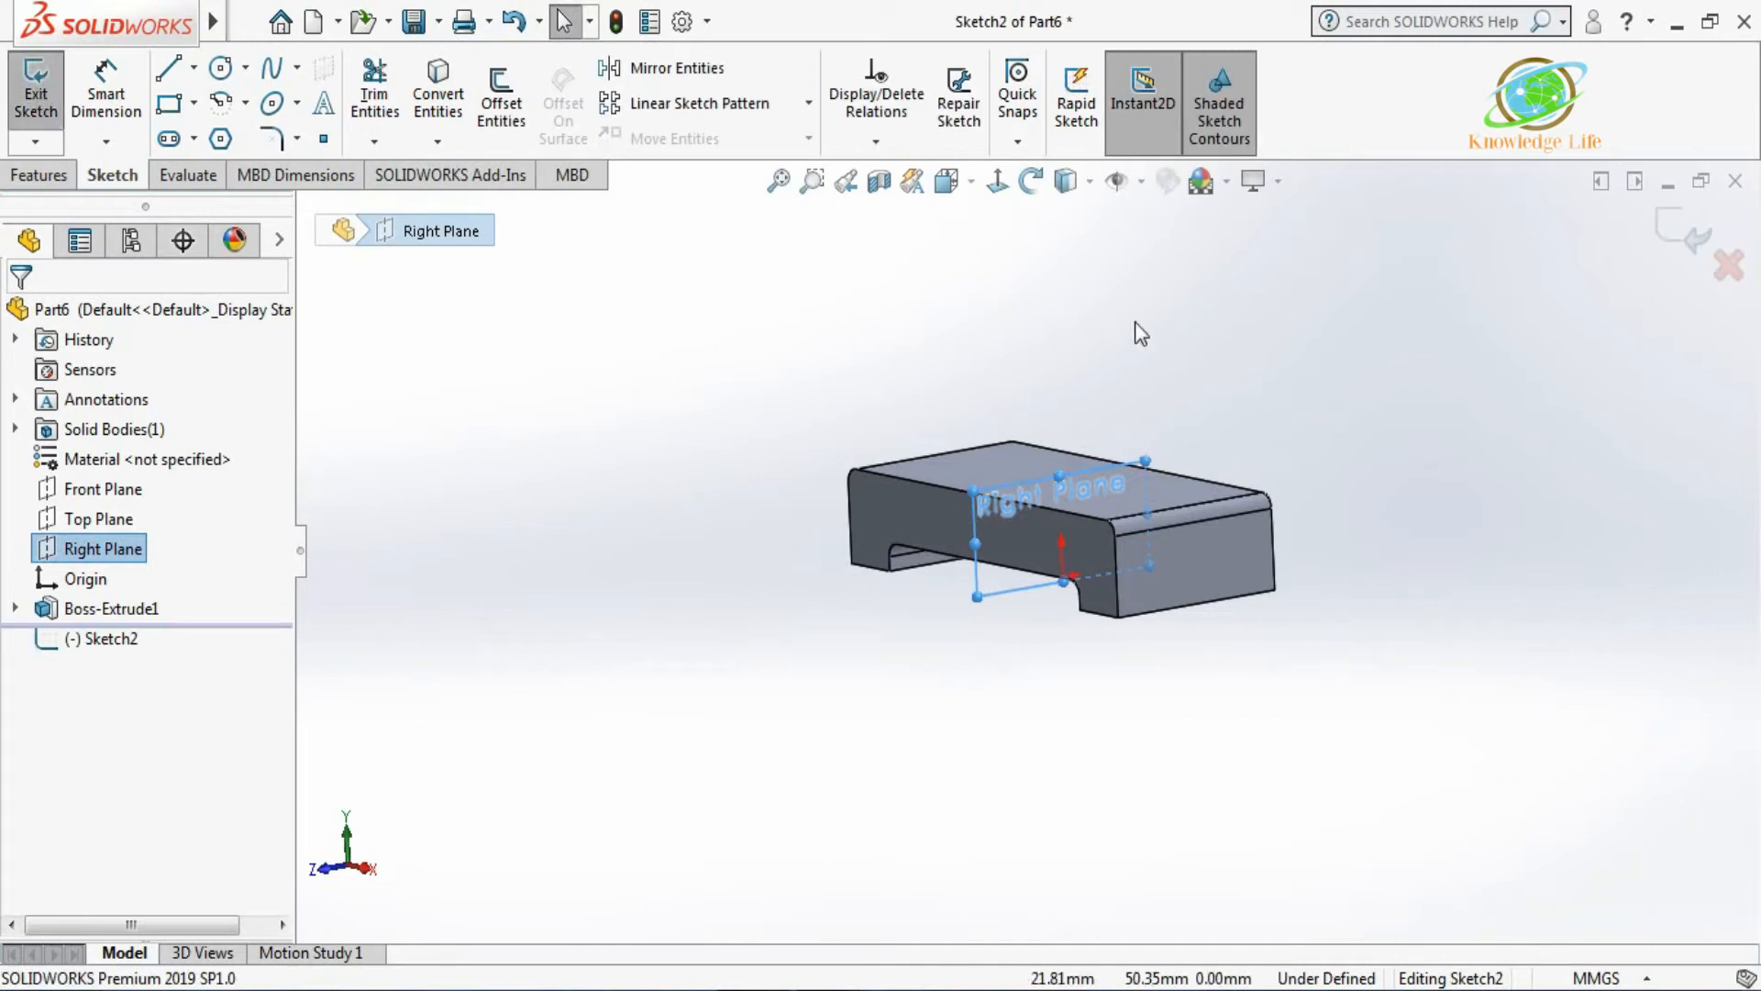
click(996, 183)
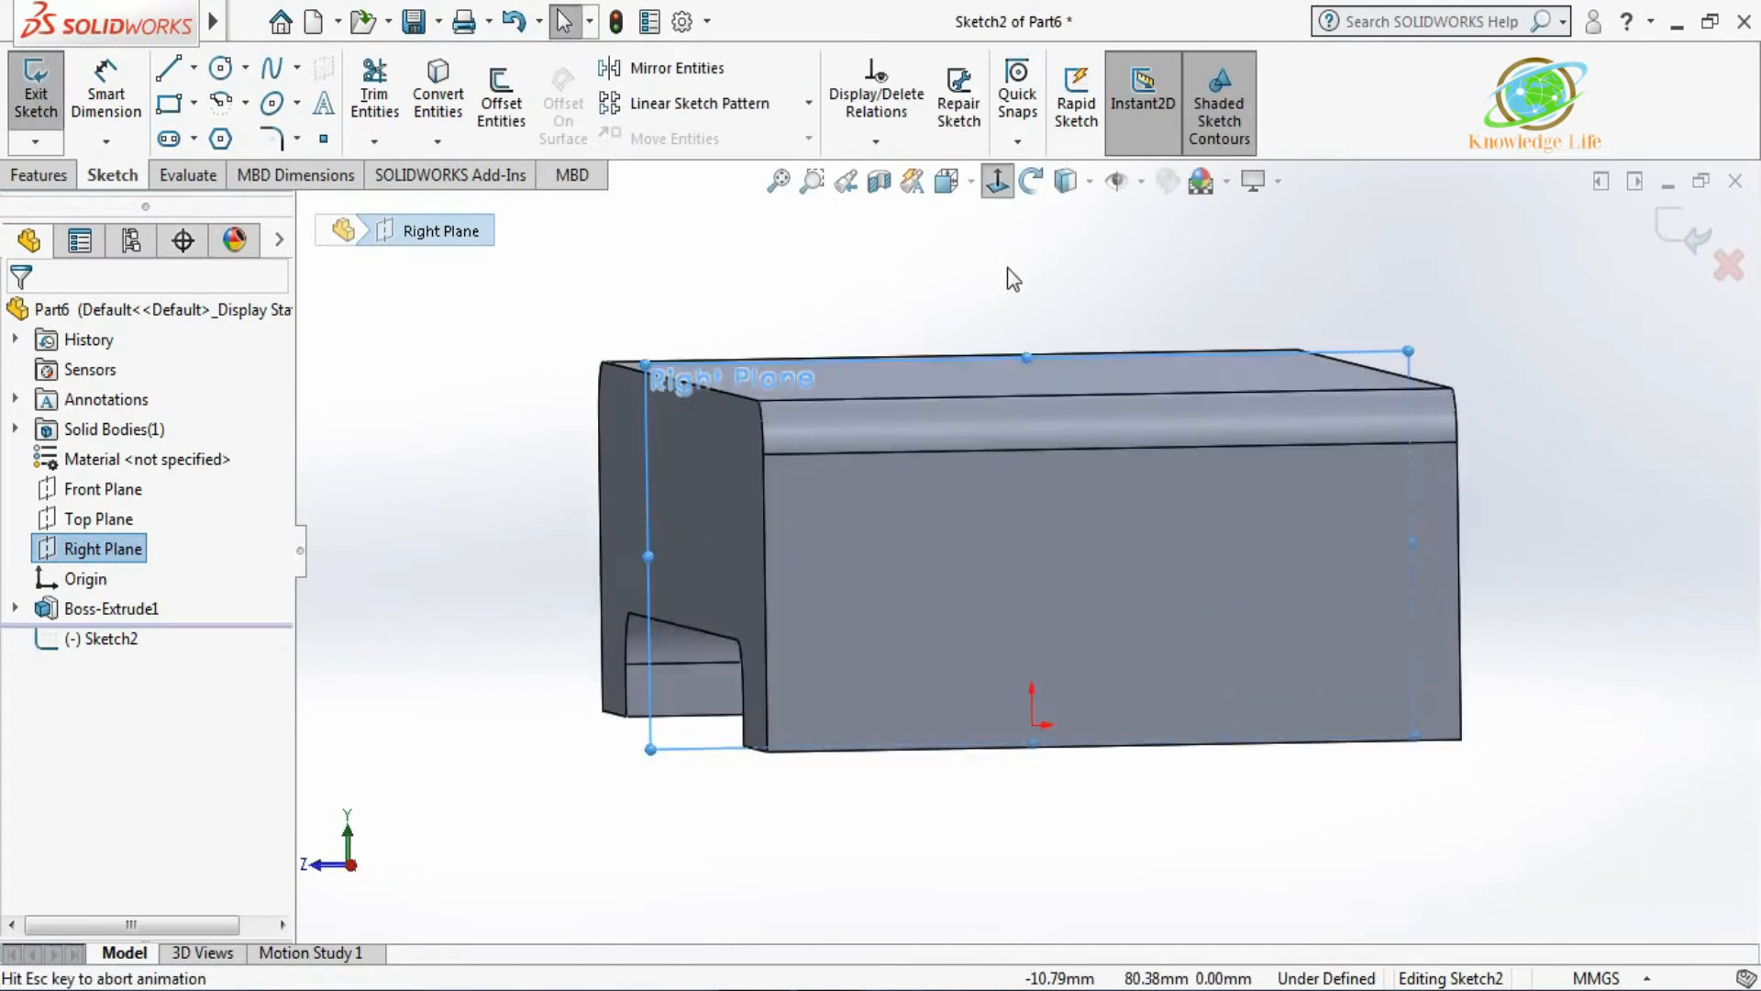
Convert the base's top edge into a sketch line with Convert Entities.
scroll(999, 461, up, 3)
click(1070, 330)
scroll(1044, 440, down, 3)
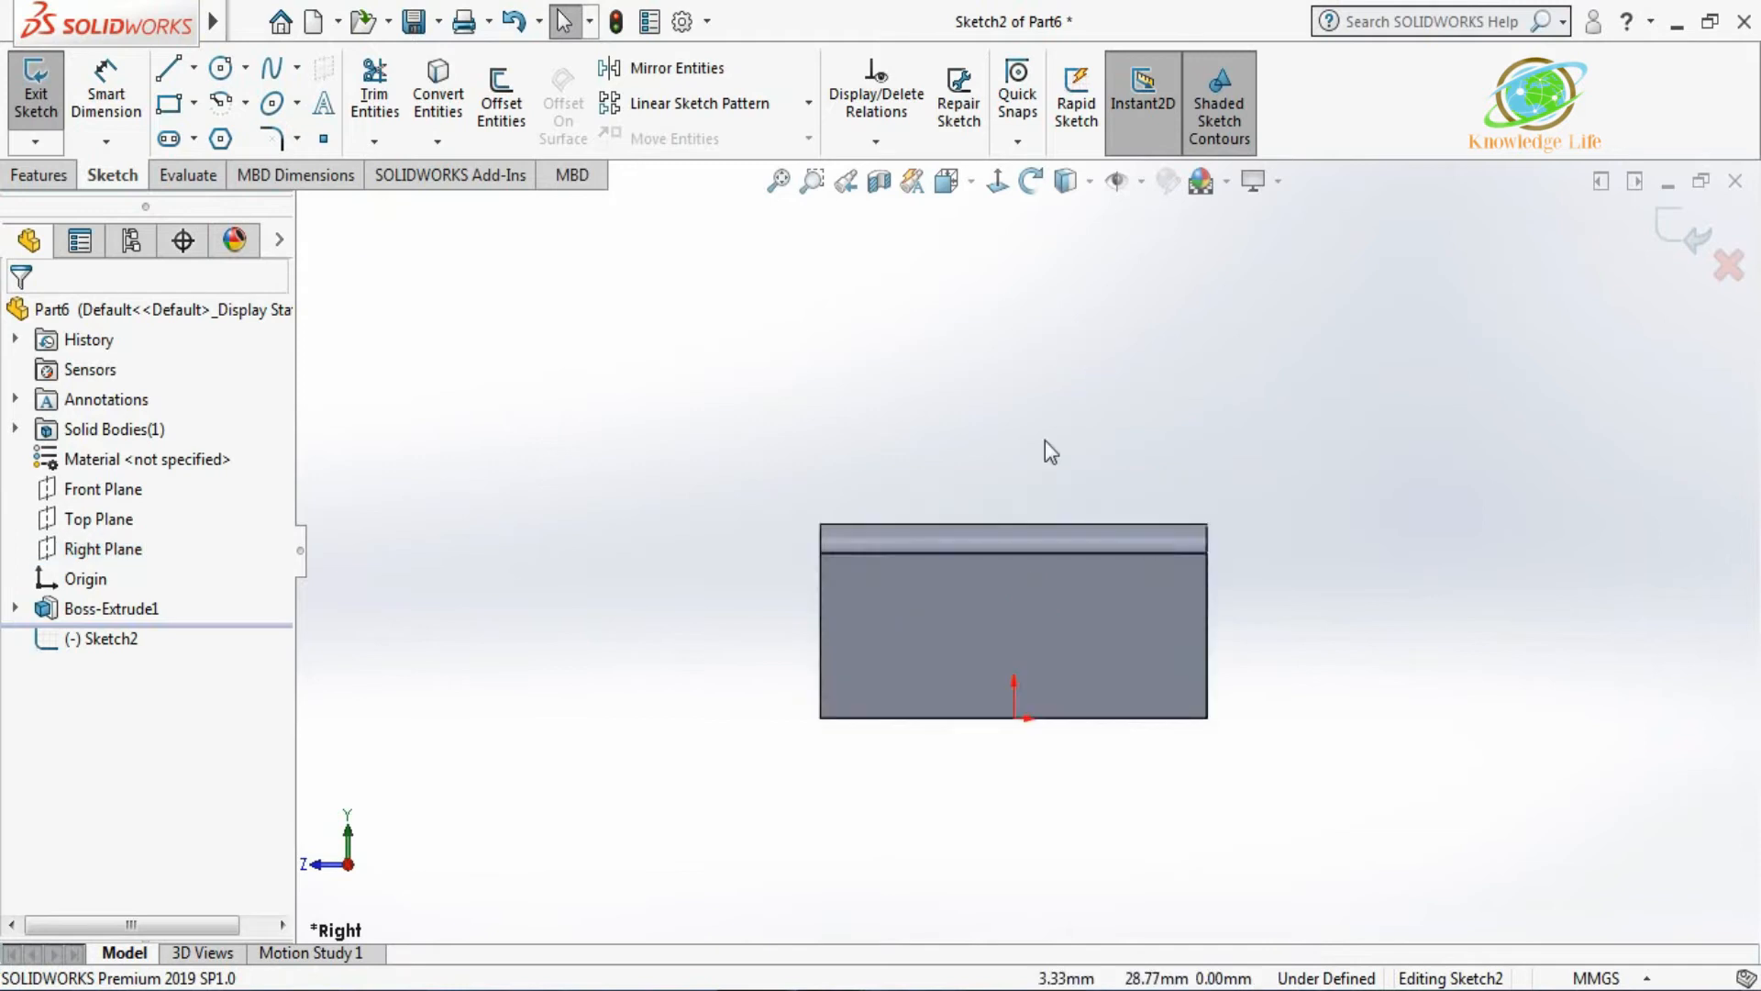
click(1024, 545)
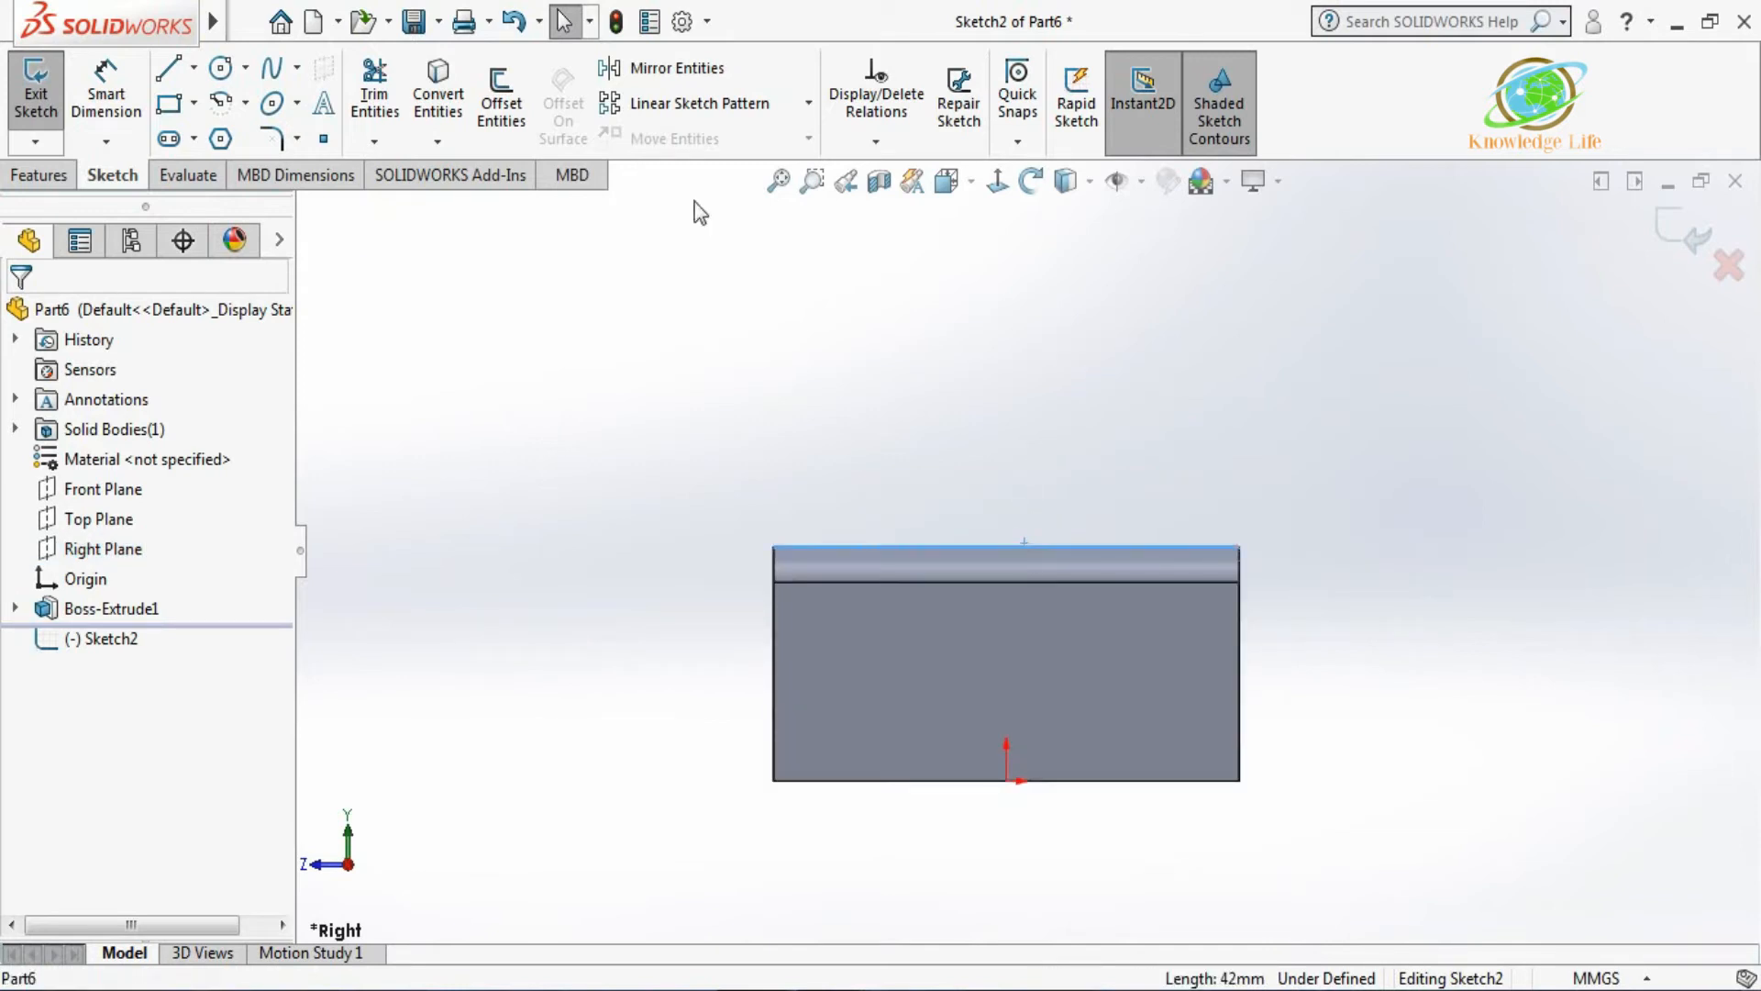
click(439, 96)
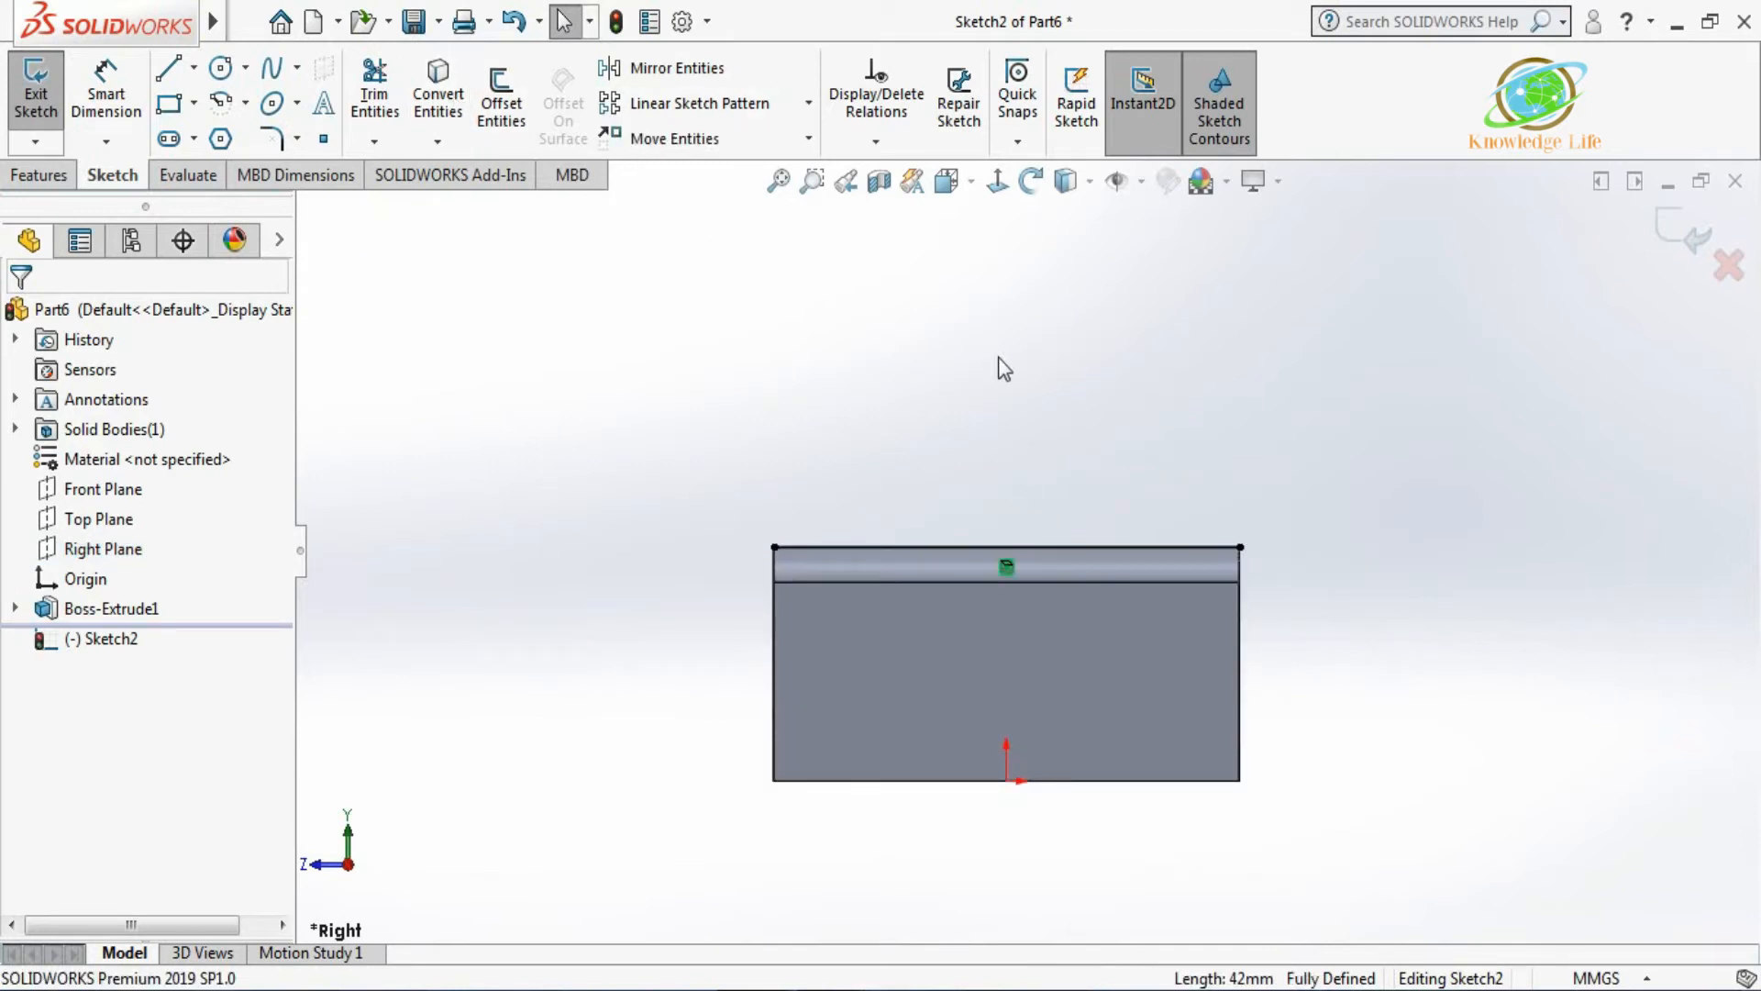
Sketch two concentric circles centred above the base, about 12 mm and 17 mm in diameter.
click(220, 67)
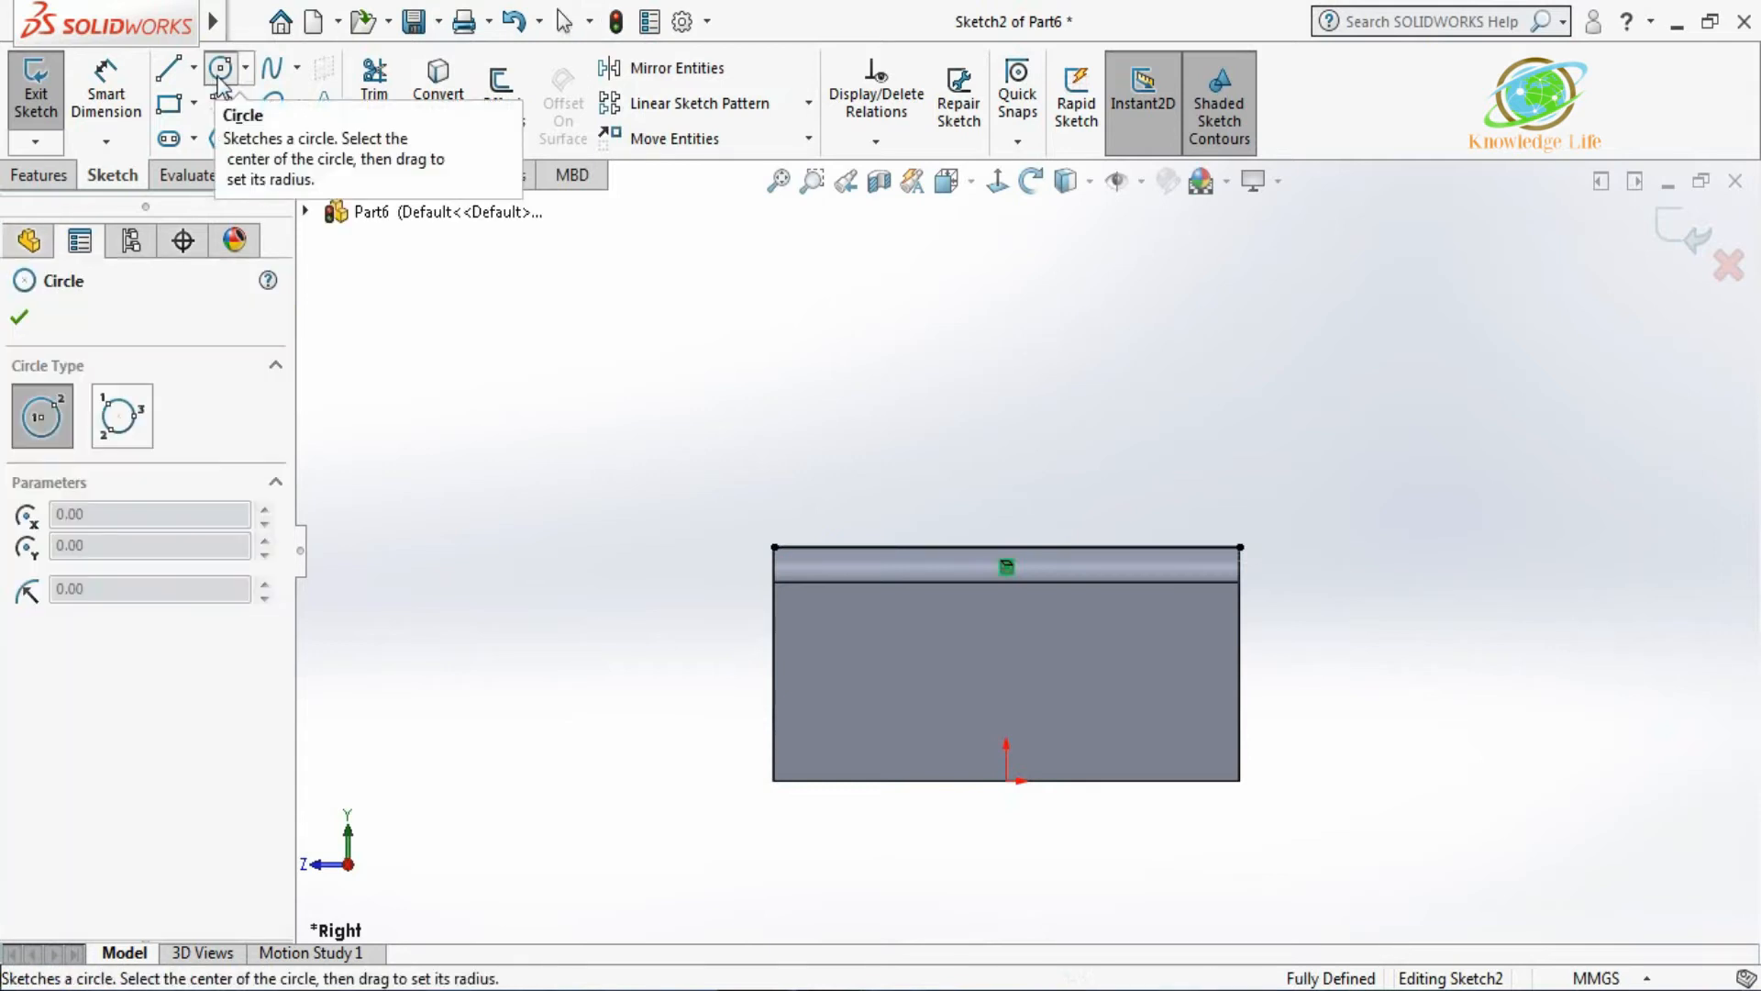
click(1006, 333)
click(966, 273)
click(1006, 335)
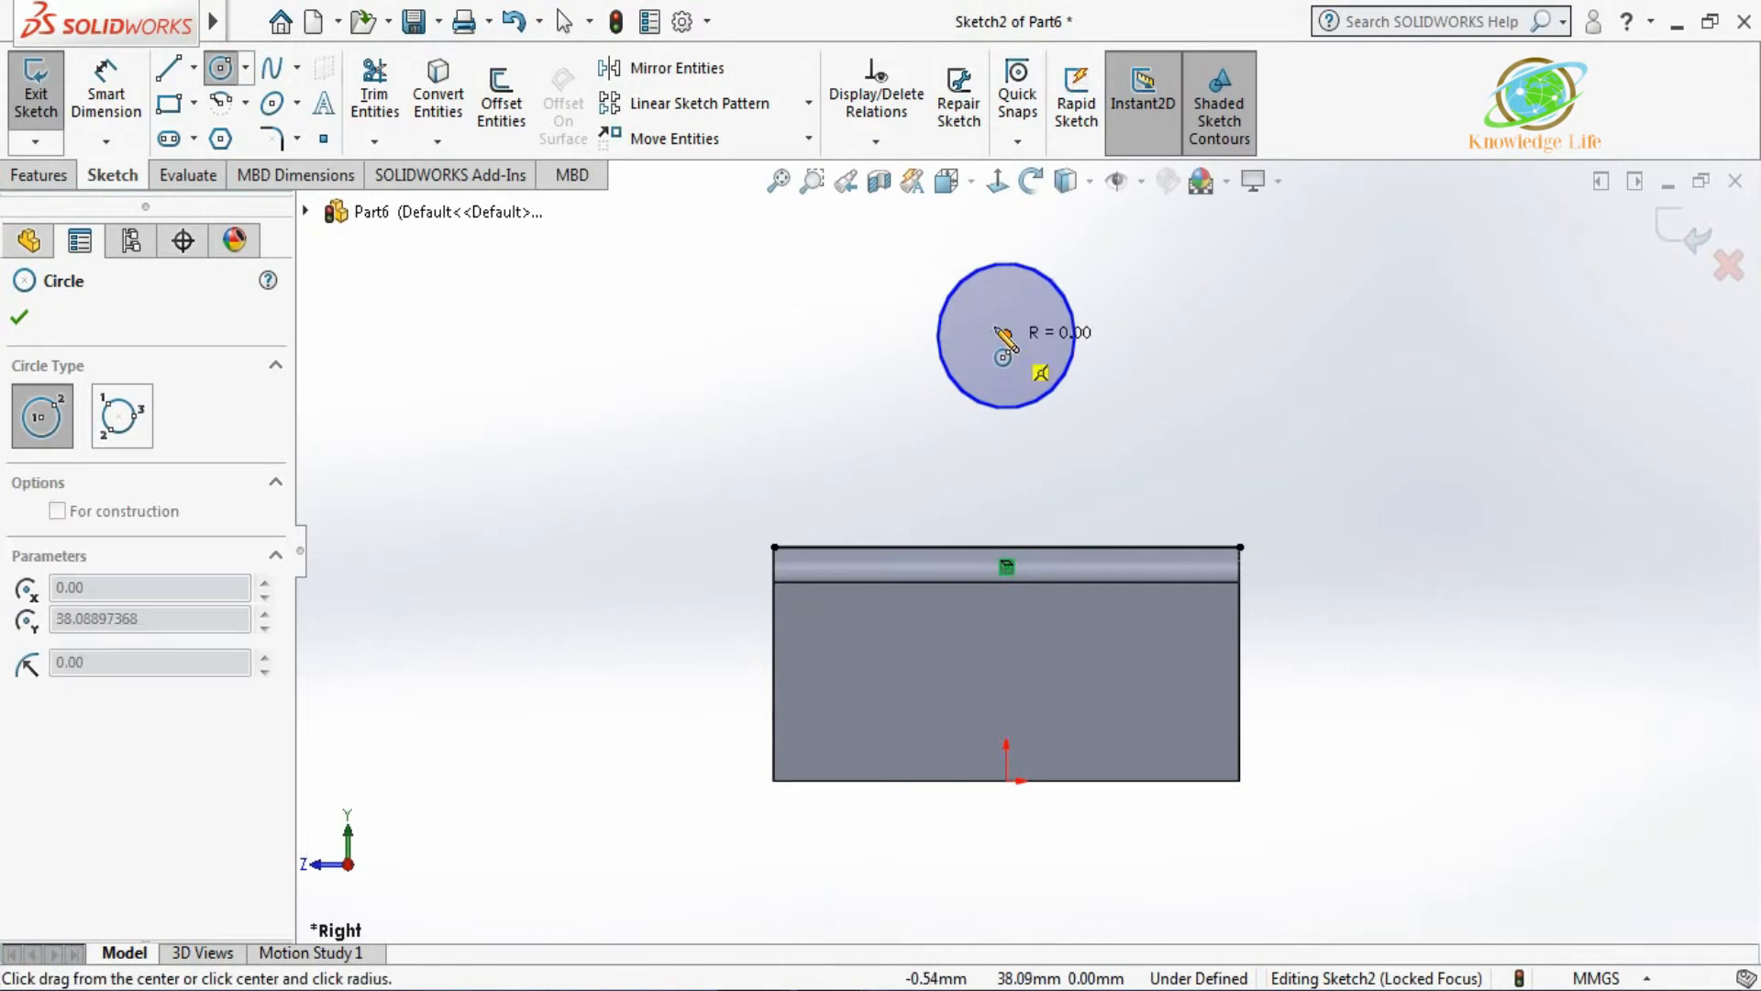
click(954, 267)
key(Escape)
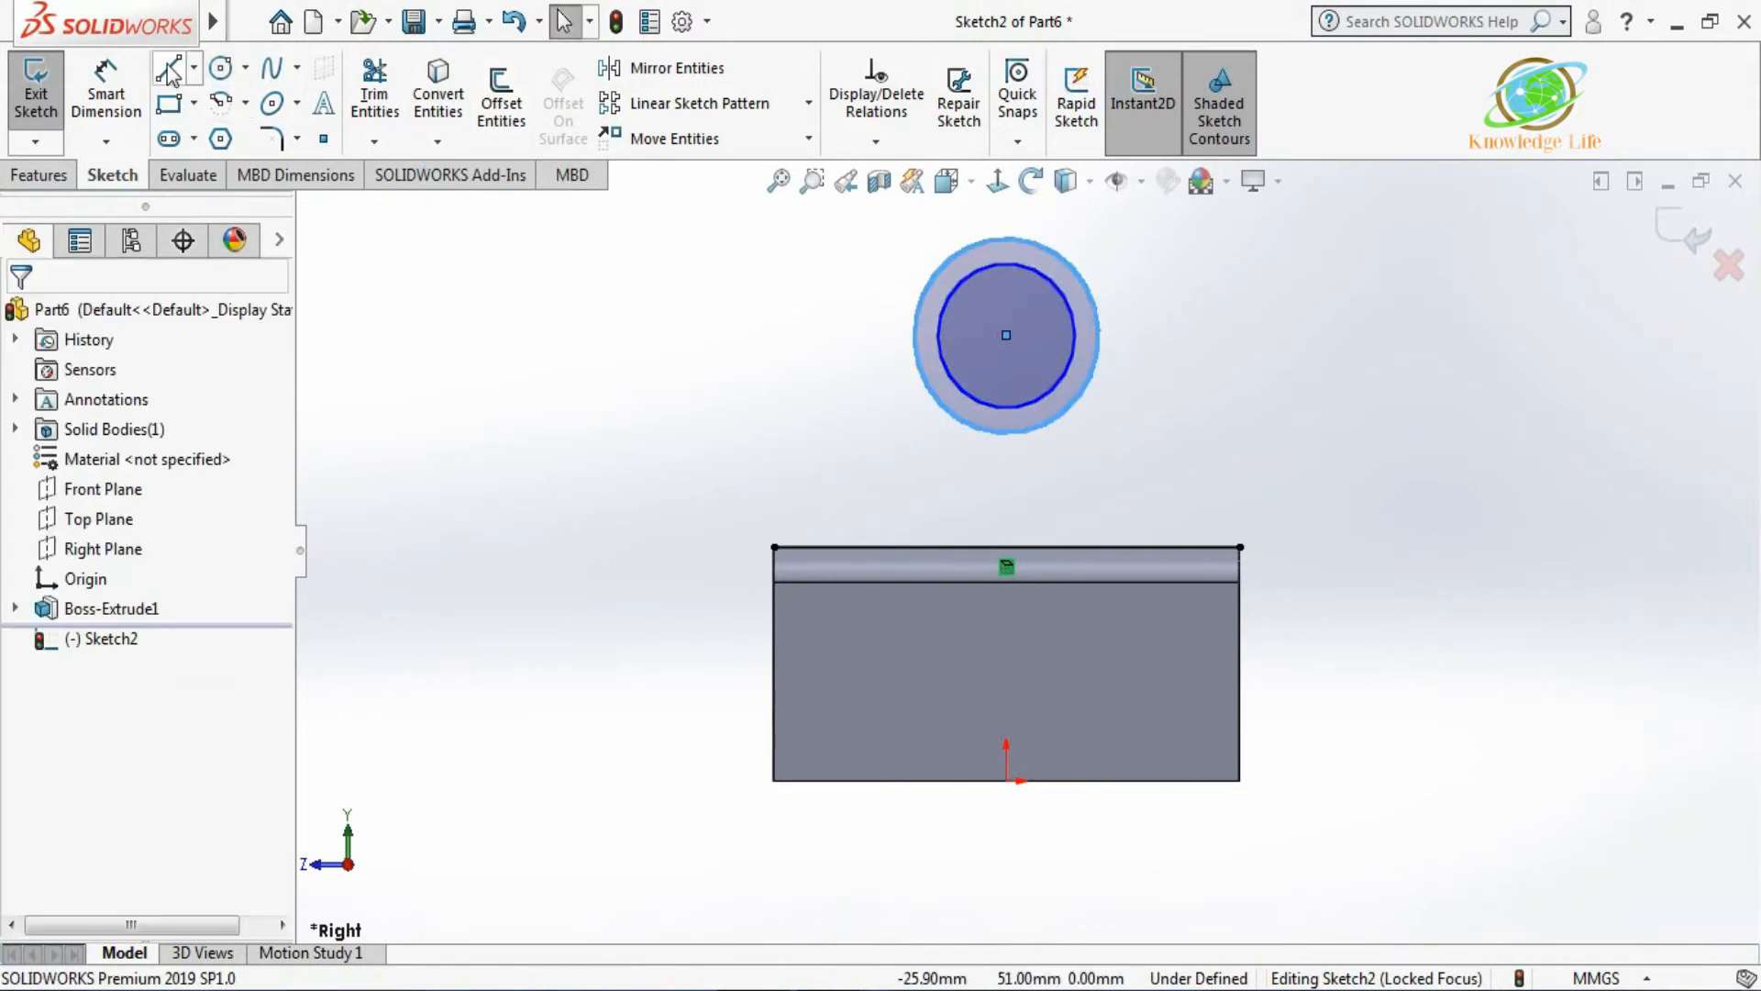
Dimension the outer circle to 42 mm diameter and the inner circle to 20 mm diameter.
click(106, 87)
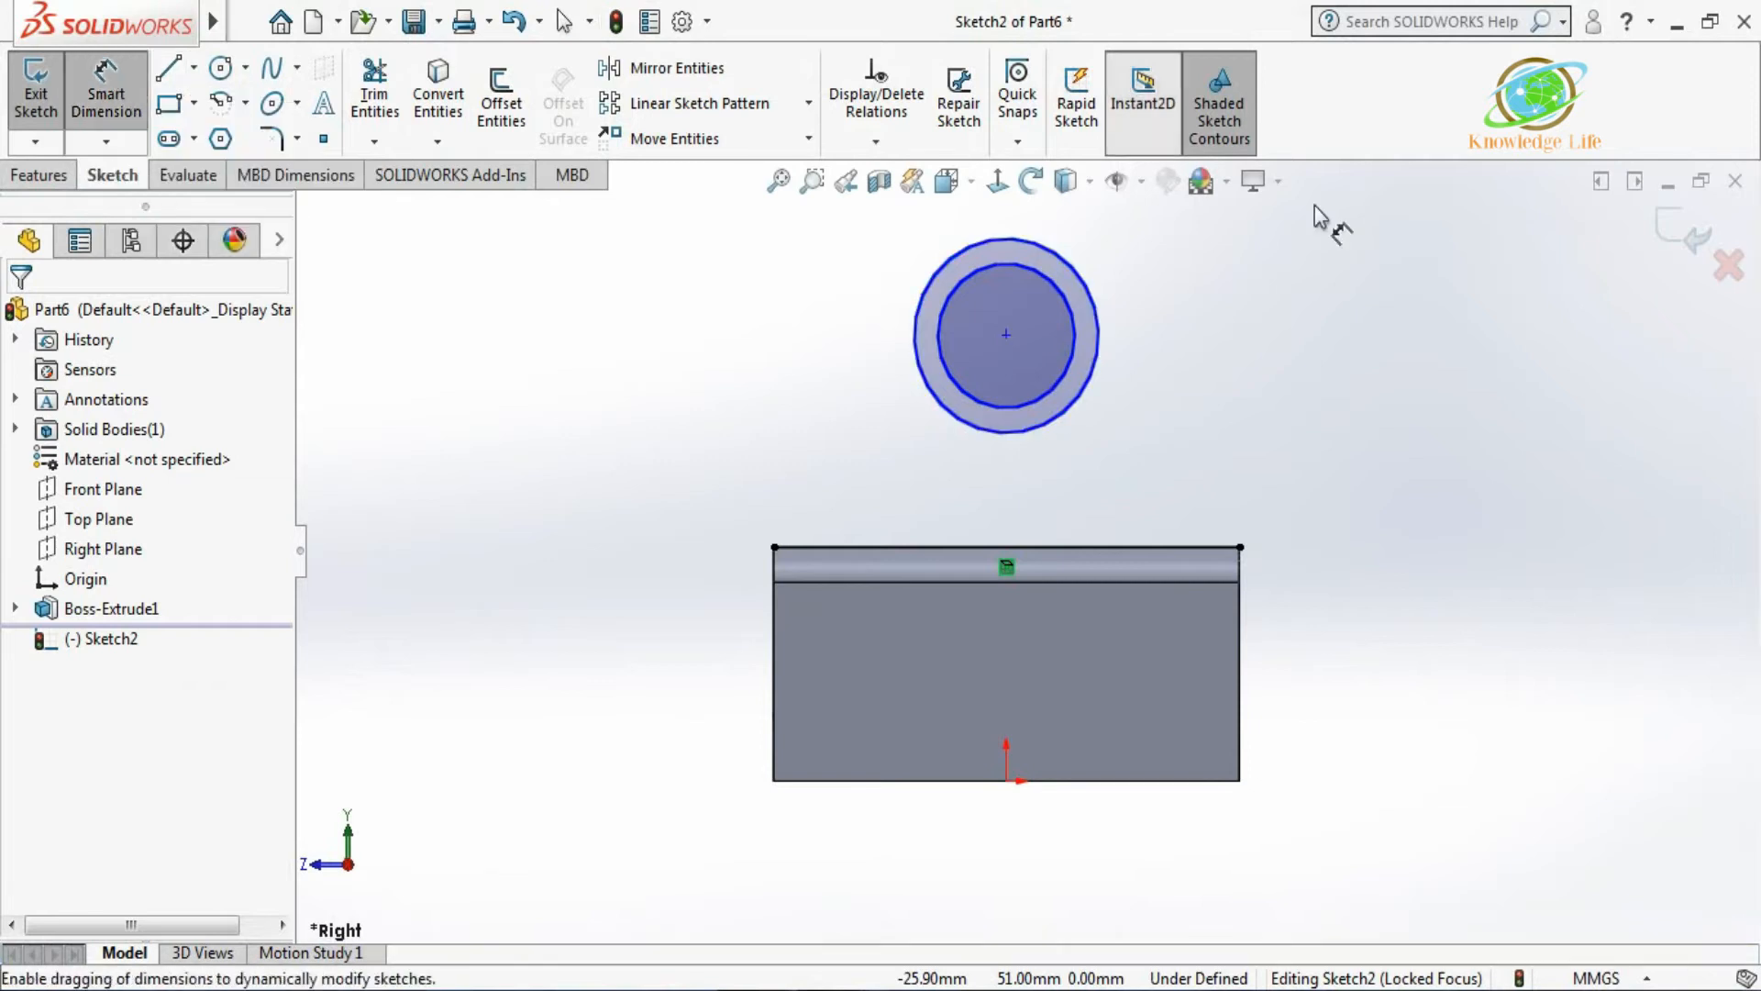
click(1092, 312)
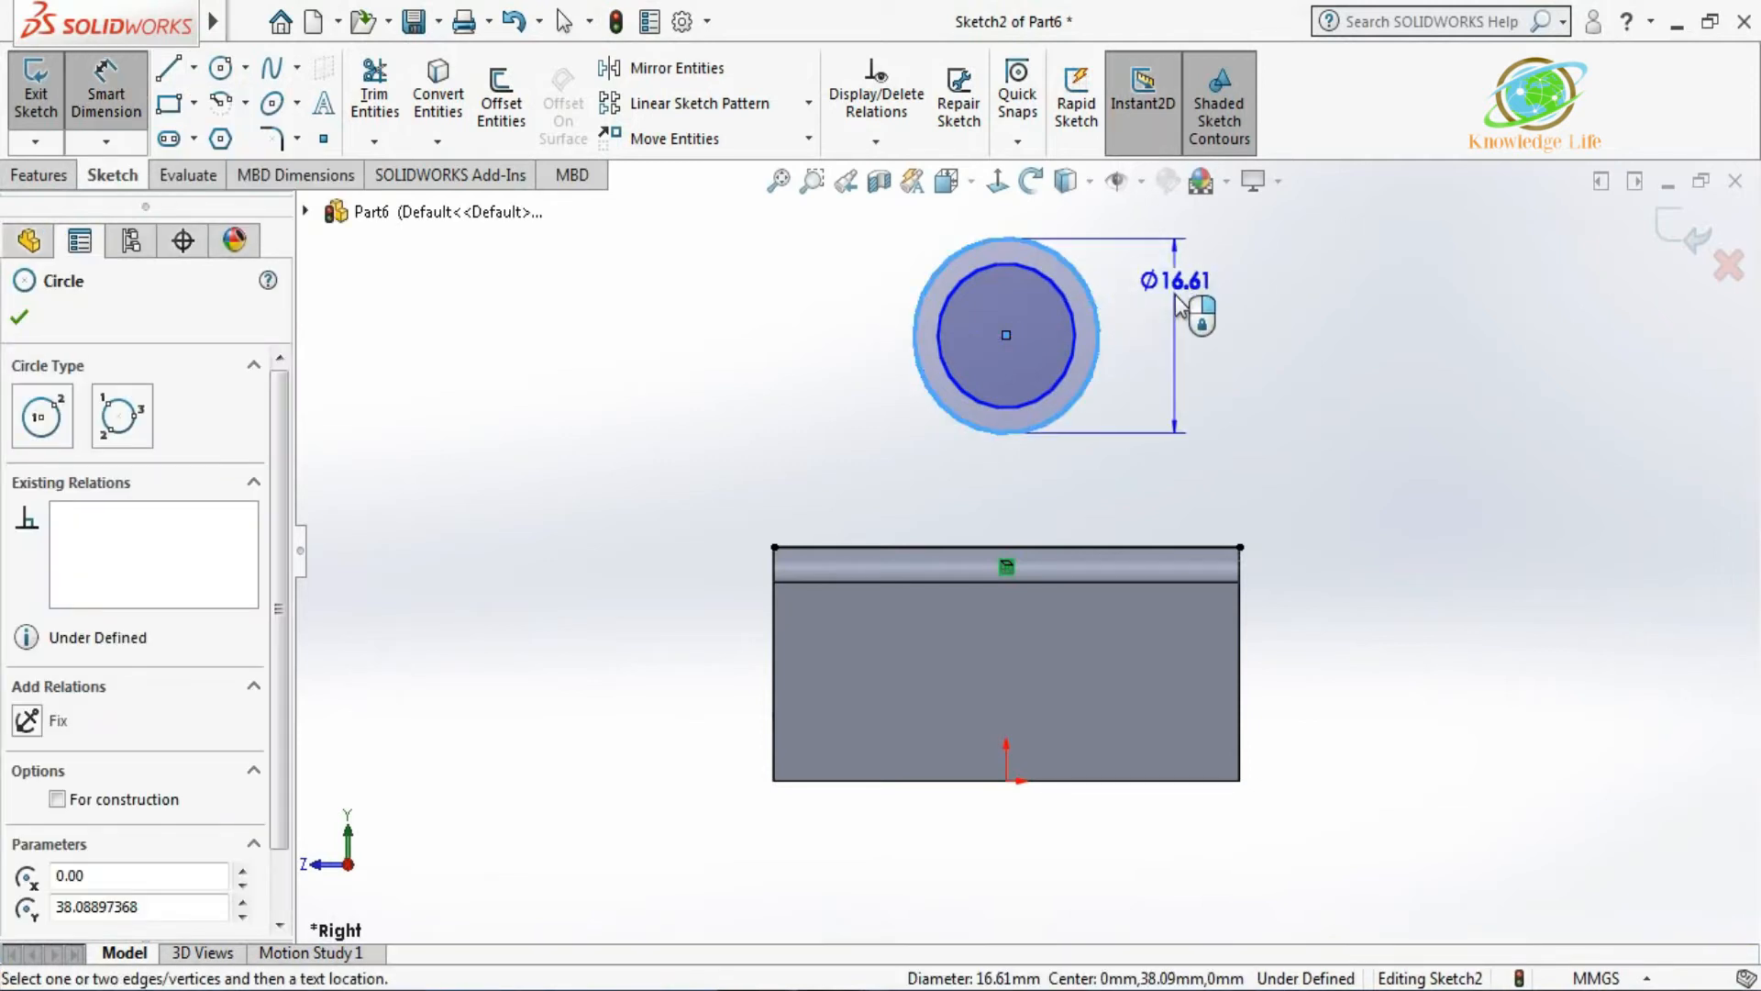
click(1183, 313)
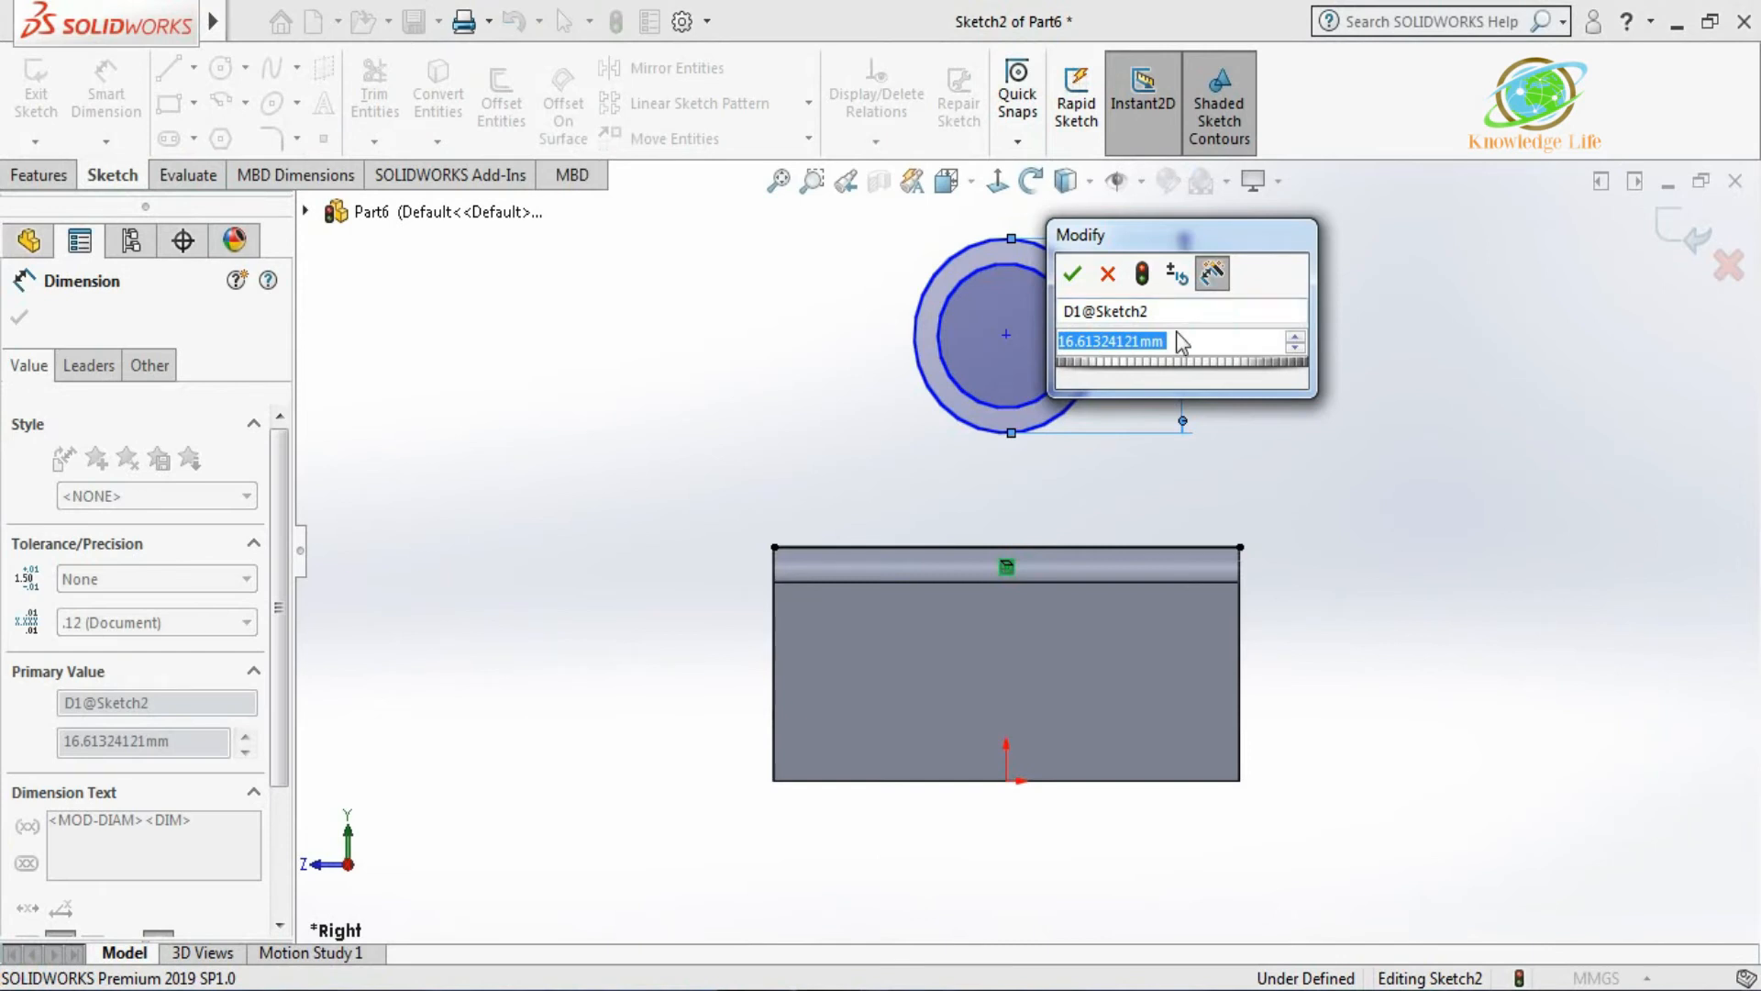
text(42)
key(Return)
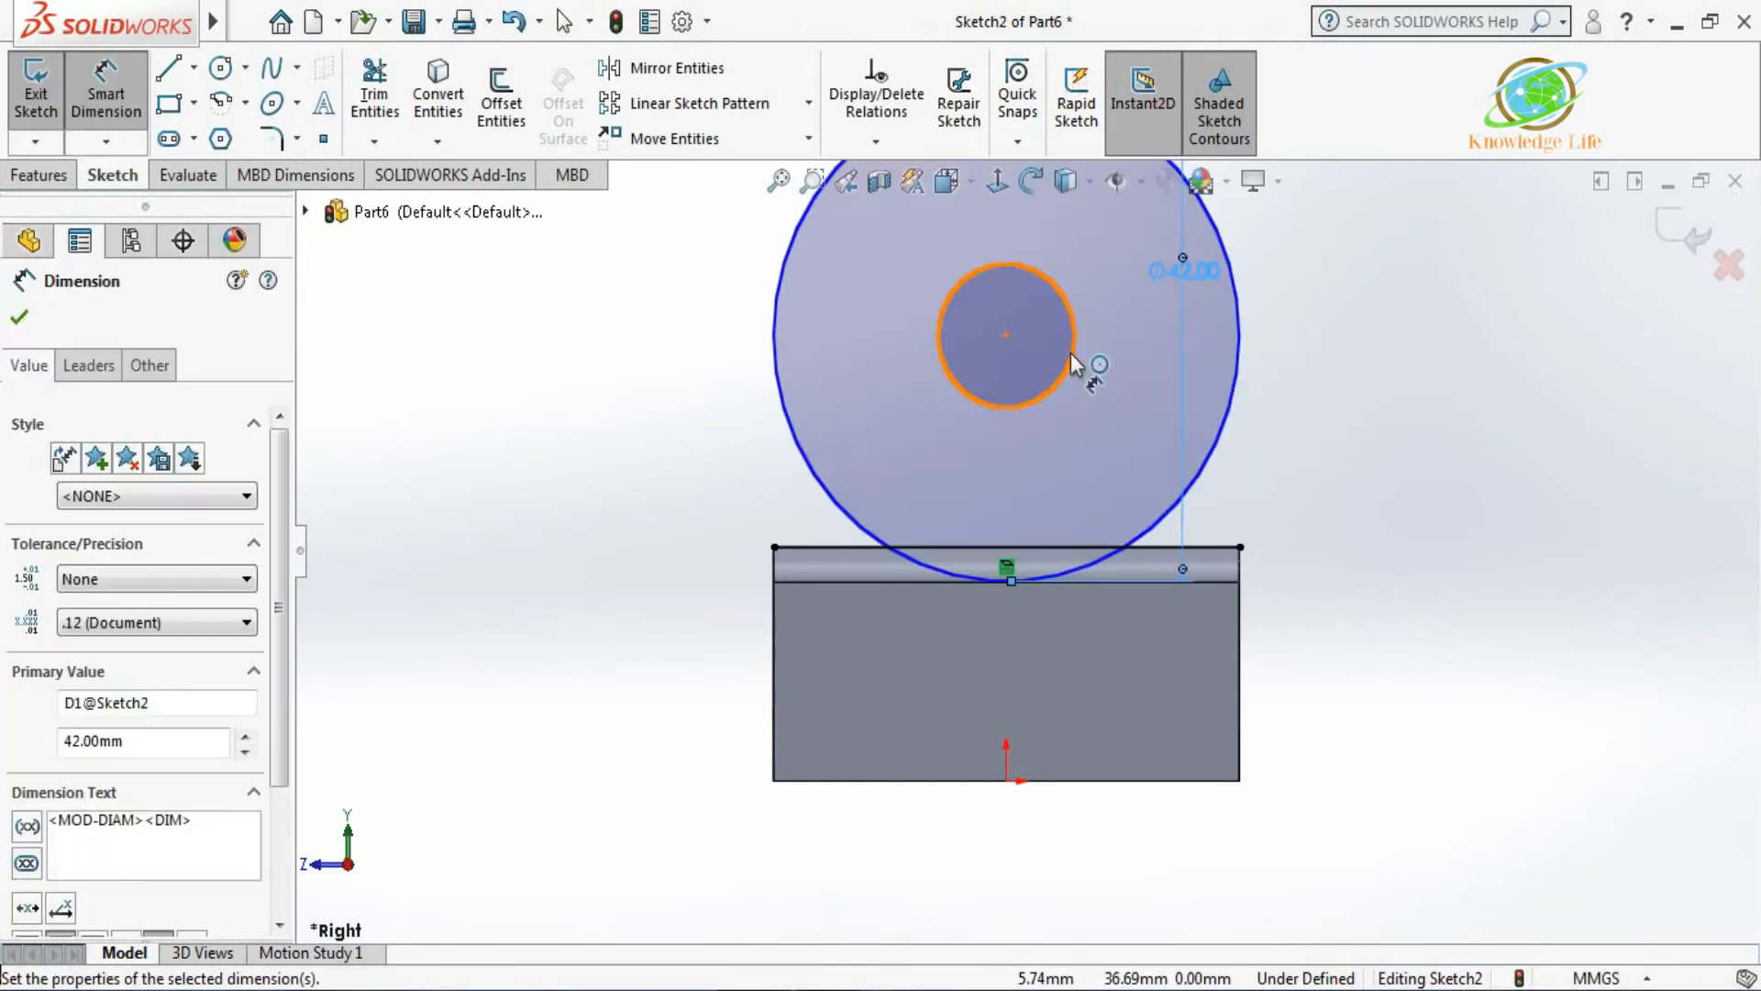
click(1070, 354)
click(1113, 353)
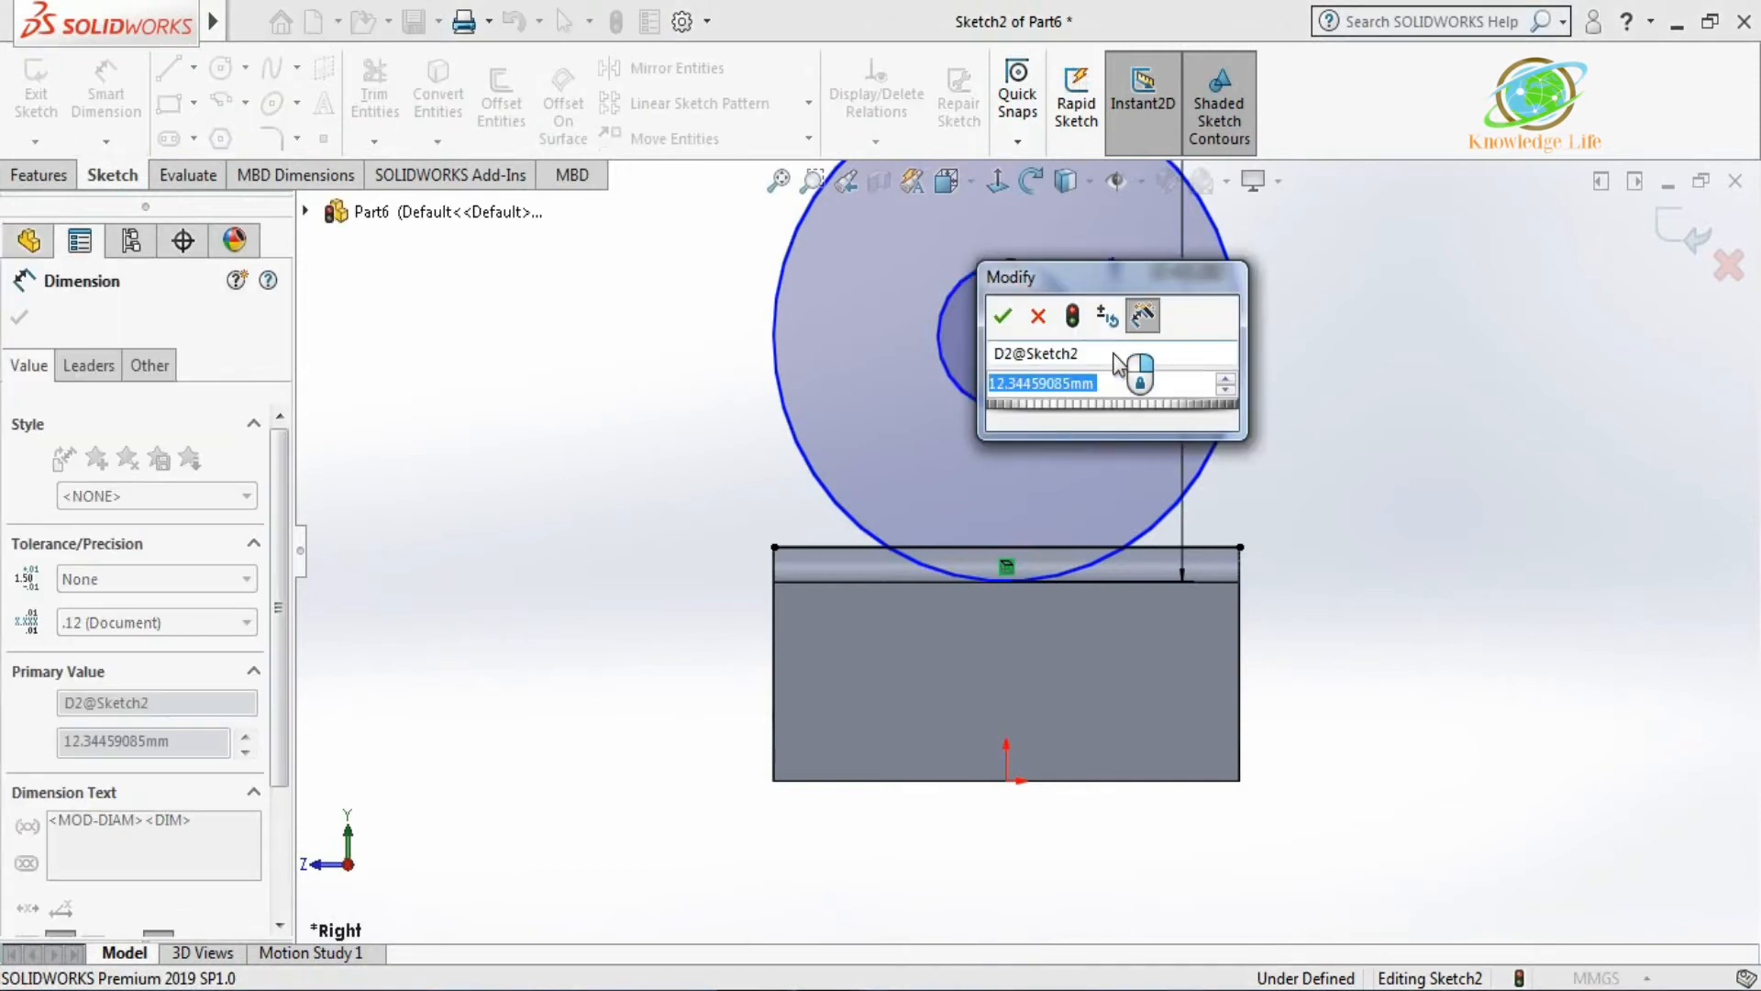
text(20)
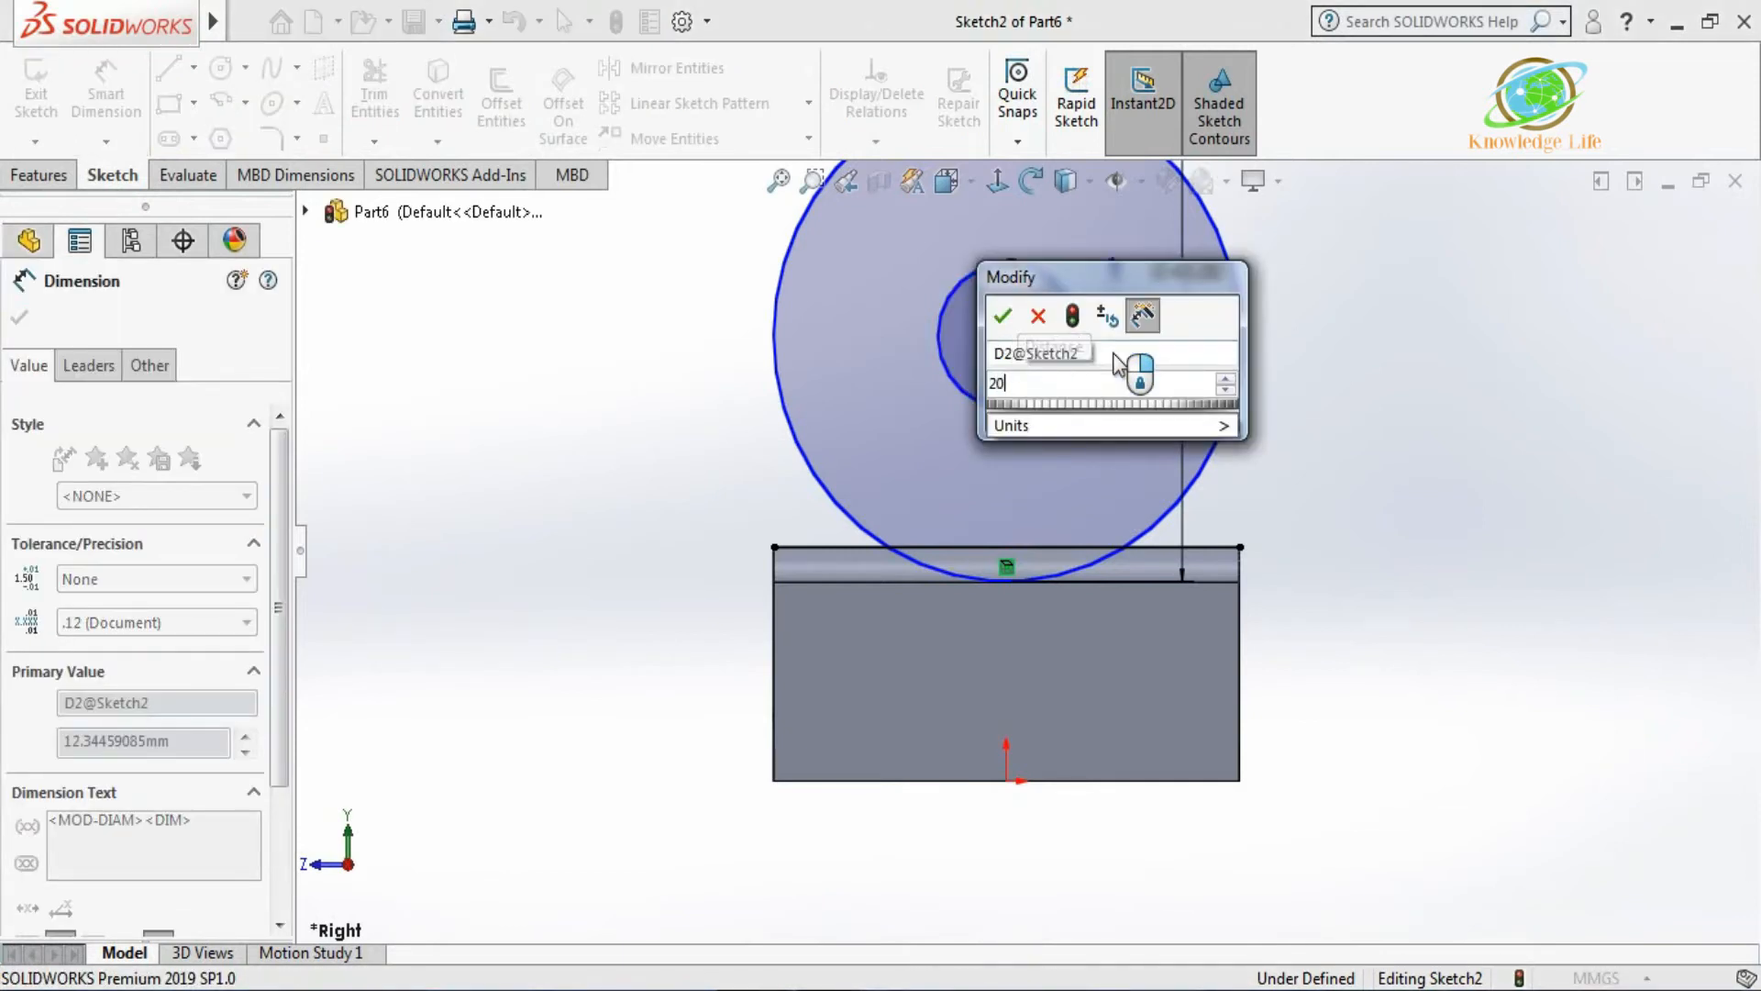
key(Return)
Dimension the circles' centre 21 mm above the converted line on the base's top edge.
click(1008, 337)
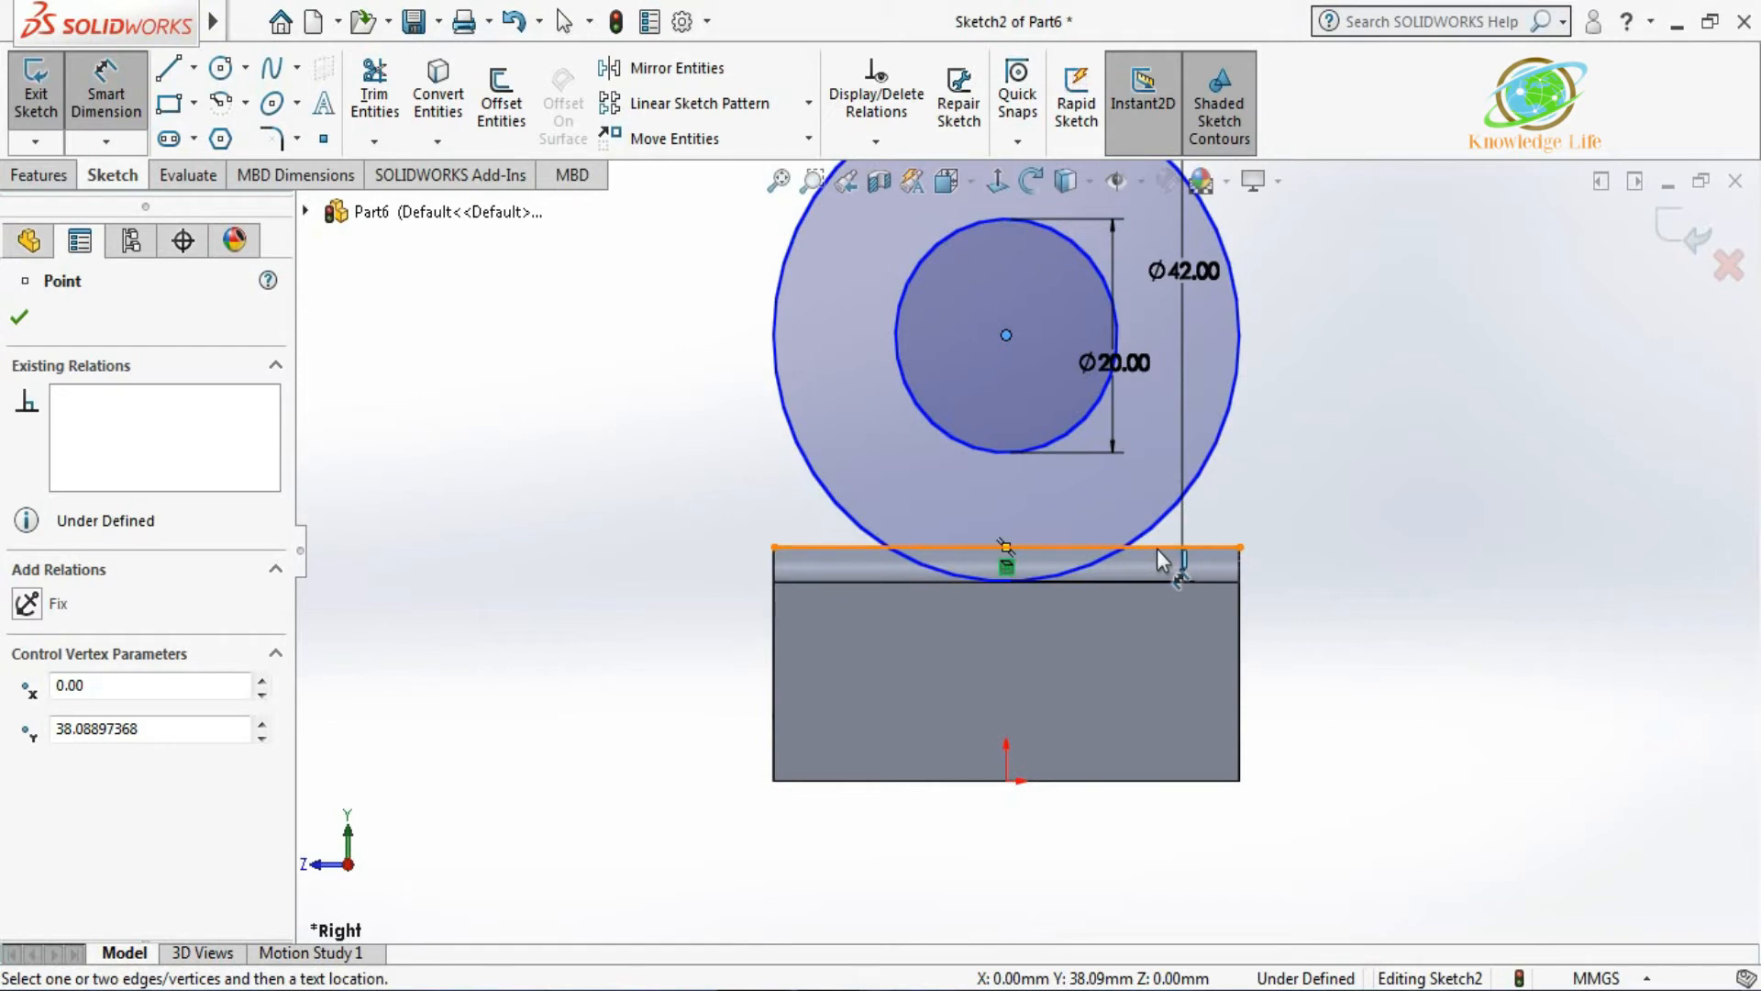
click(1158, 551)
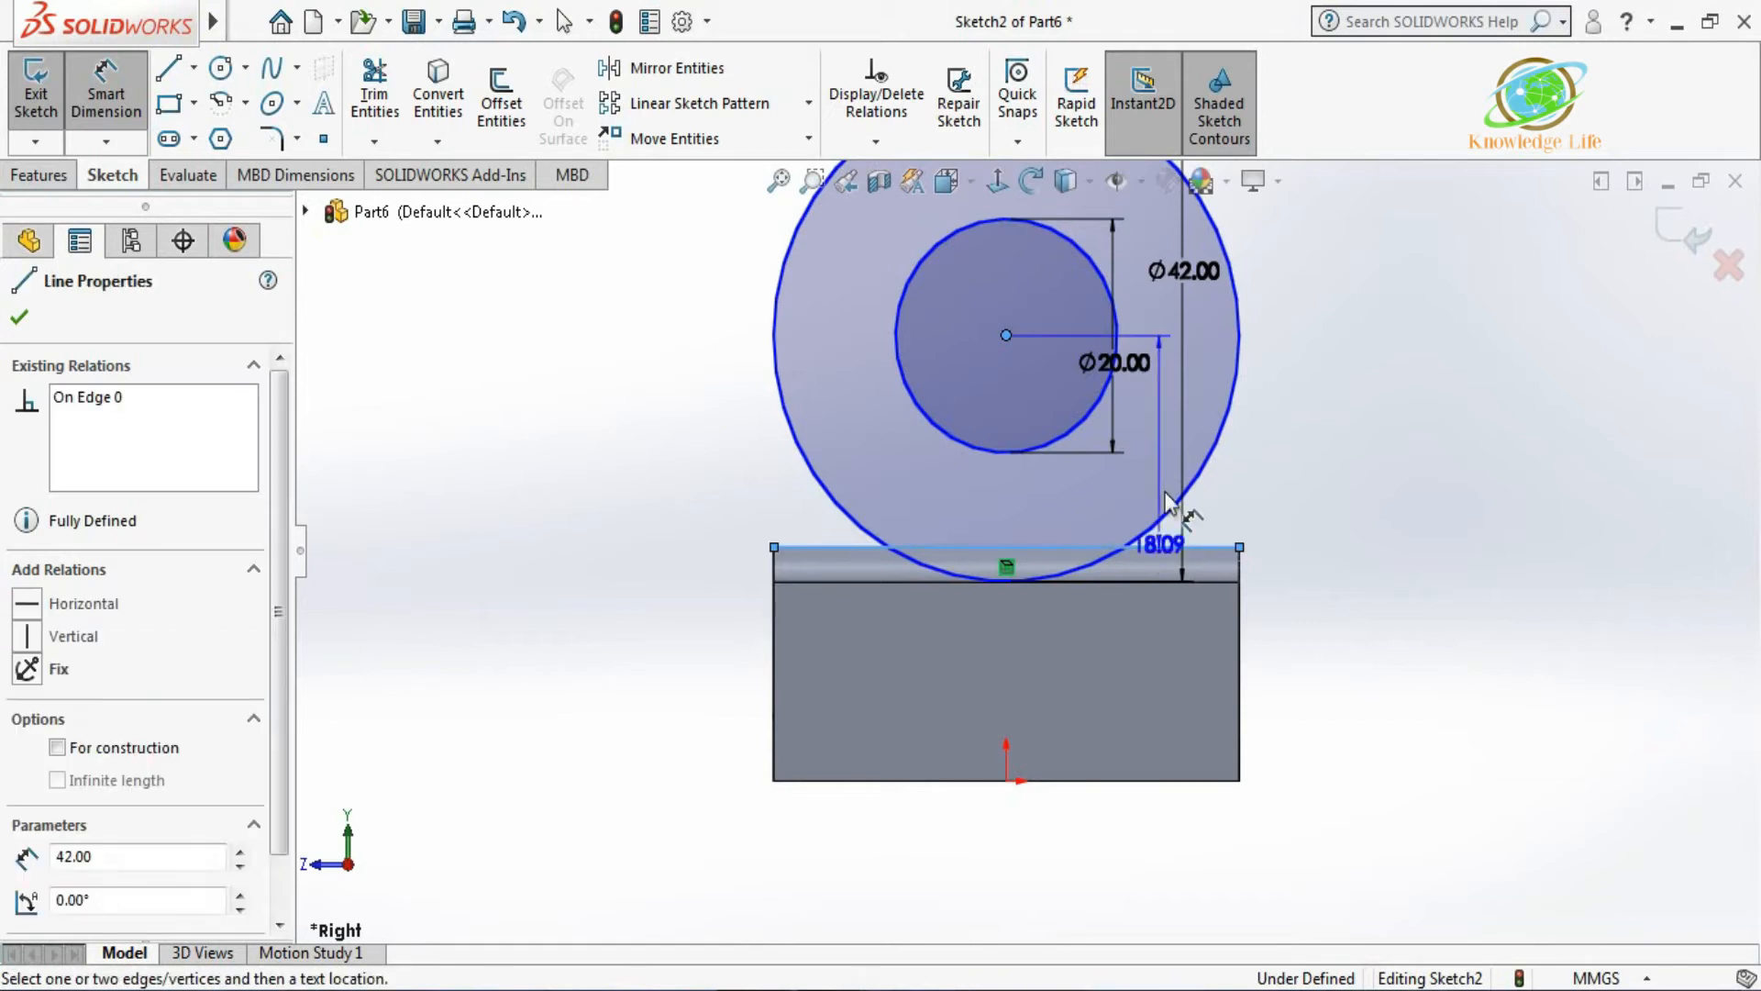
click(1326, 441)
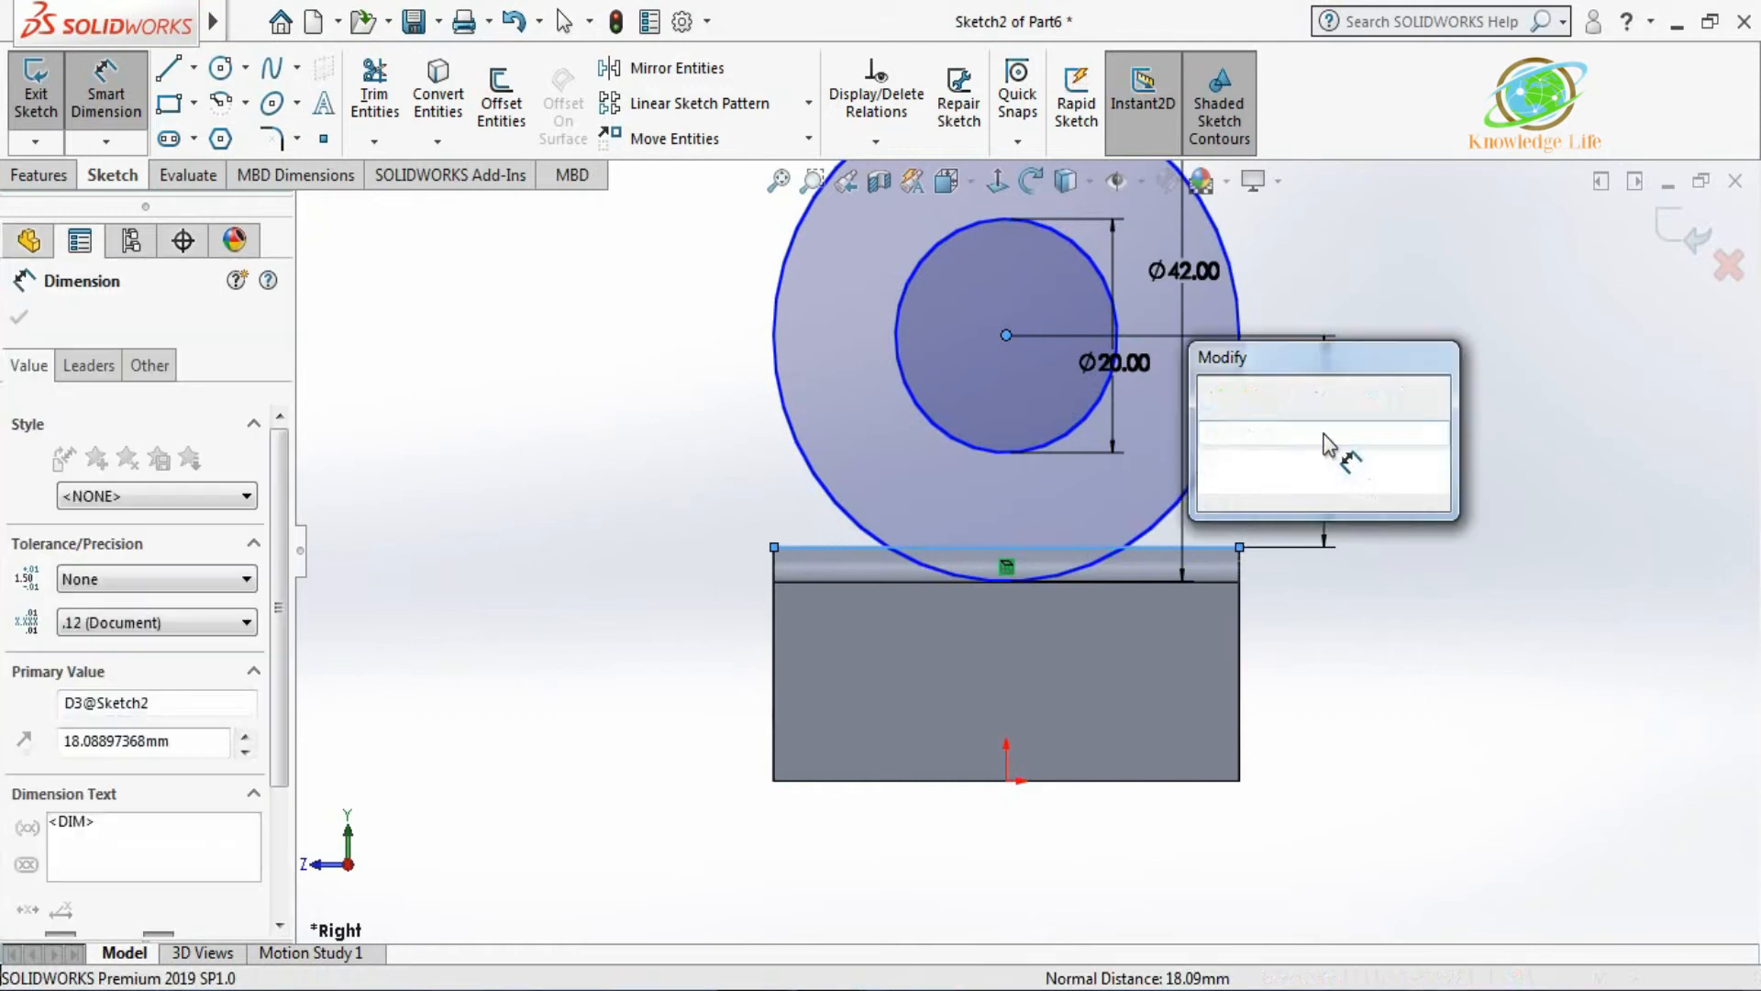
text(21)
key(Return)
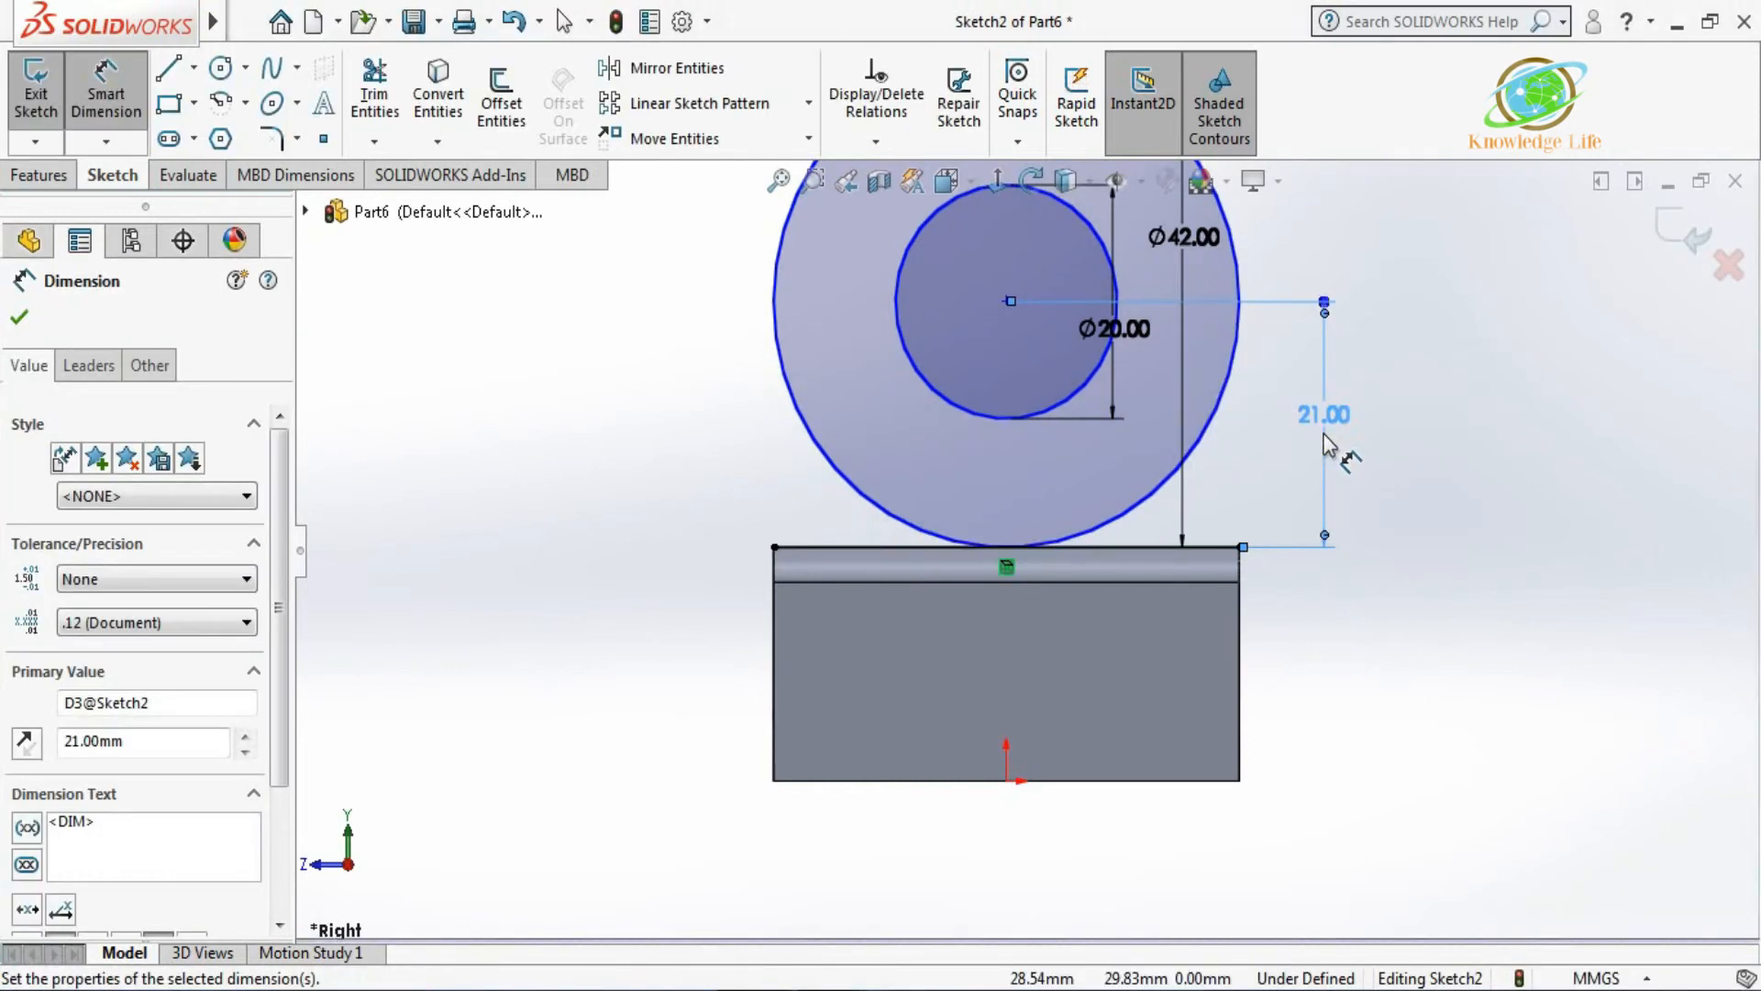
key(Escape)
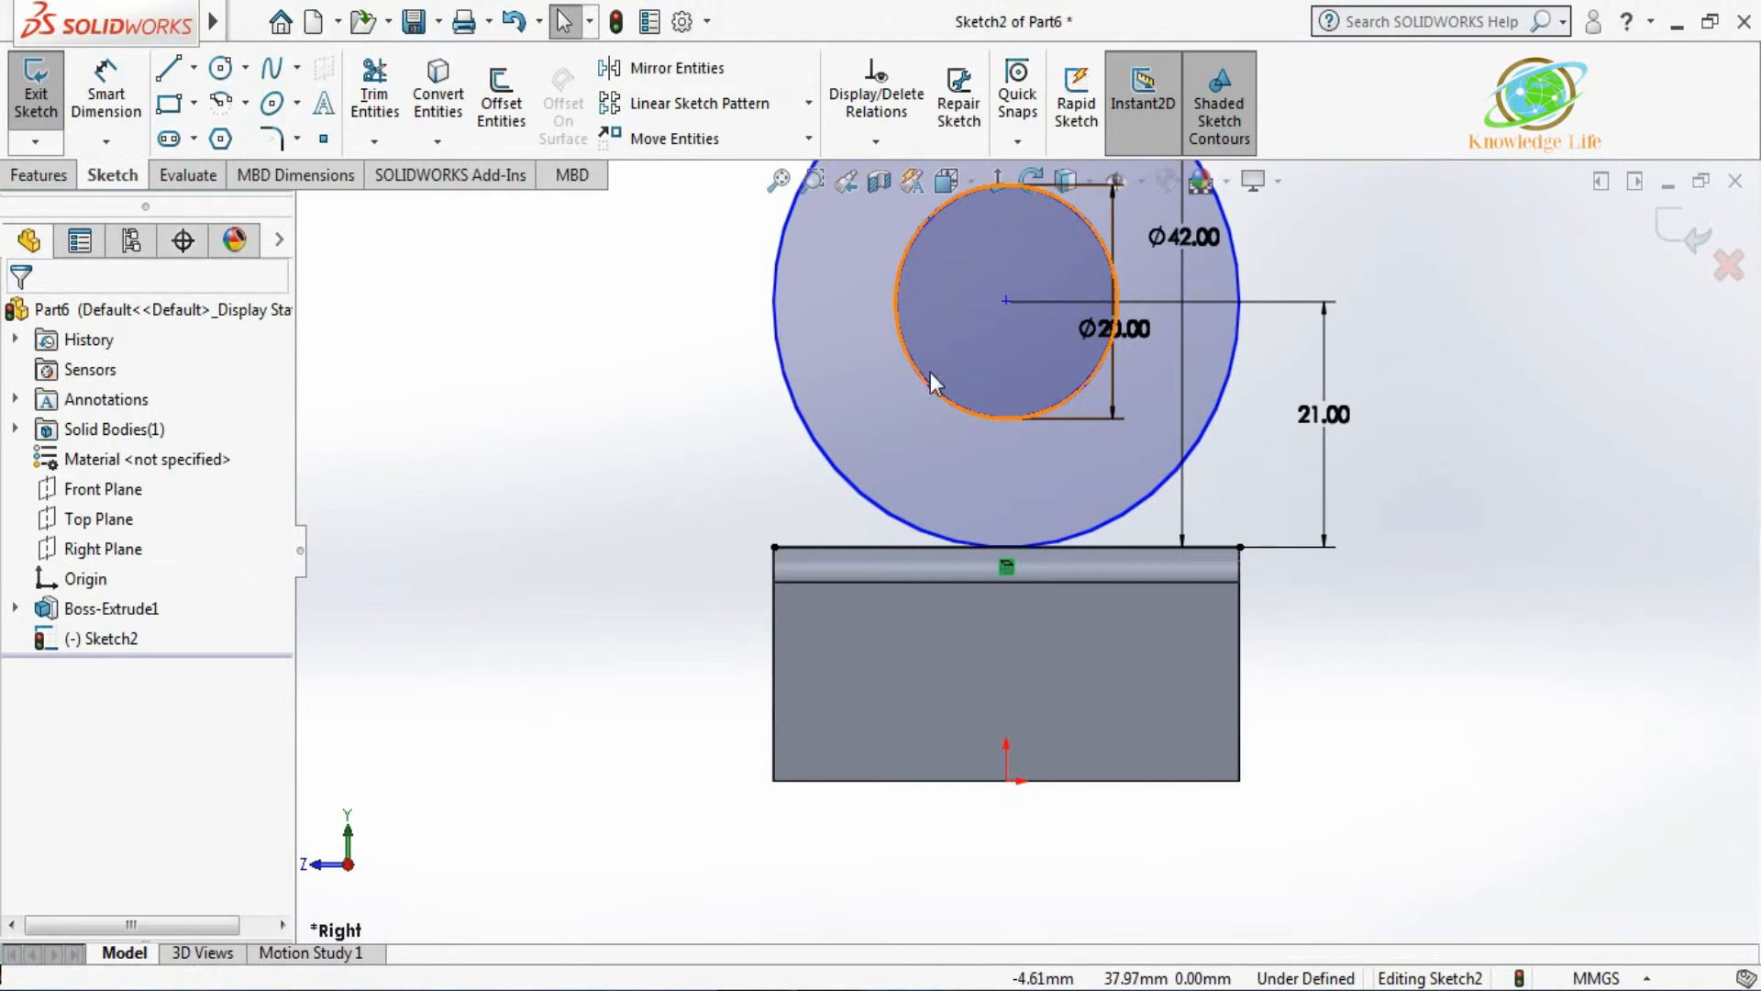
Add a Vertical relation between the circles' centre point and the origin.
click(1009, 301)
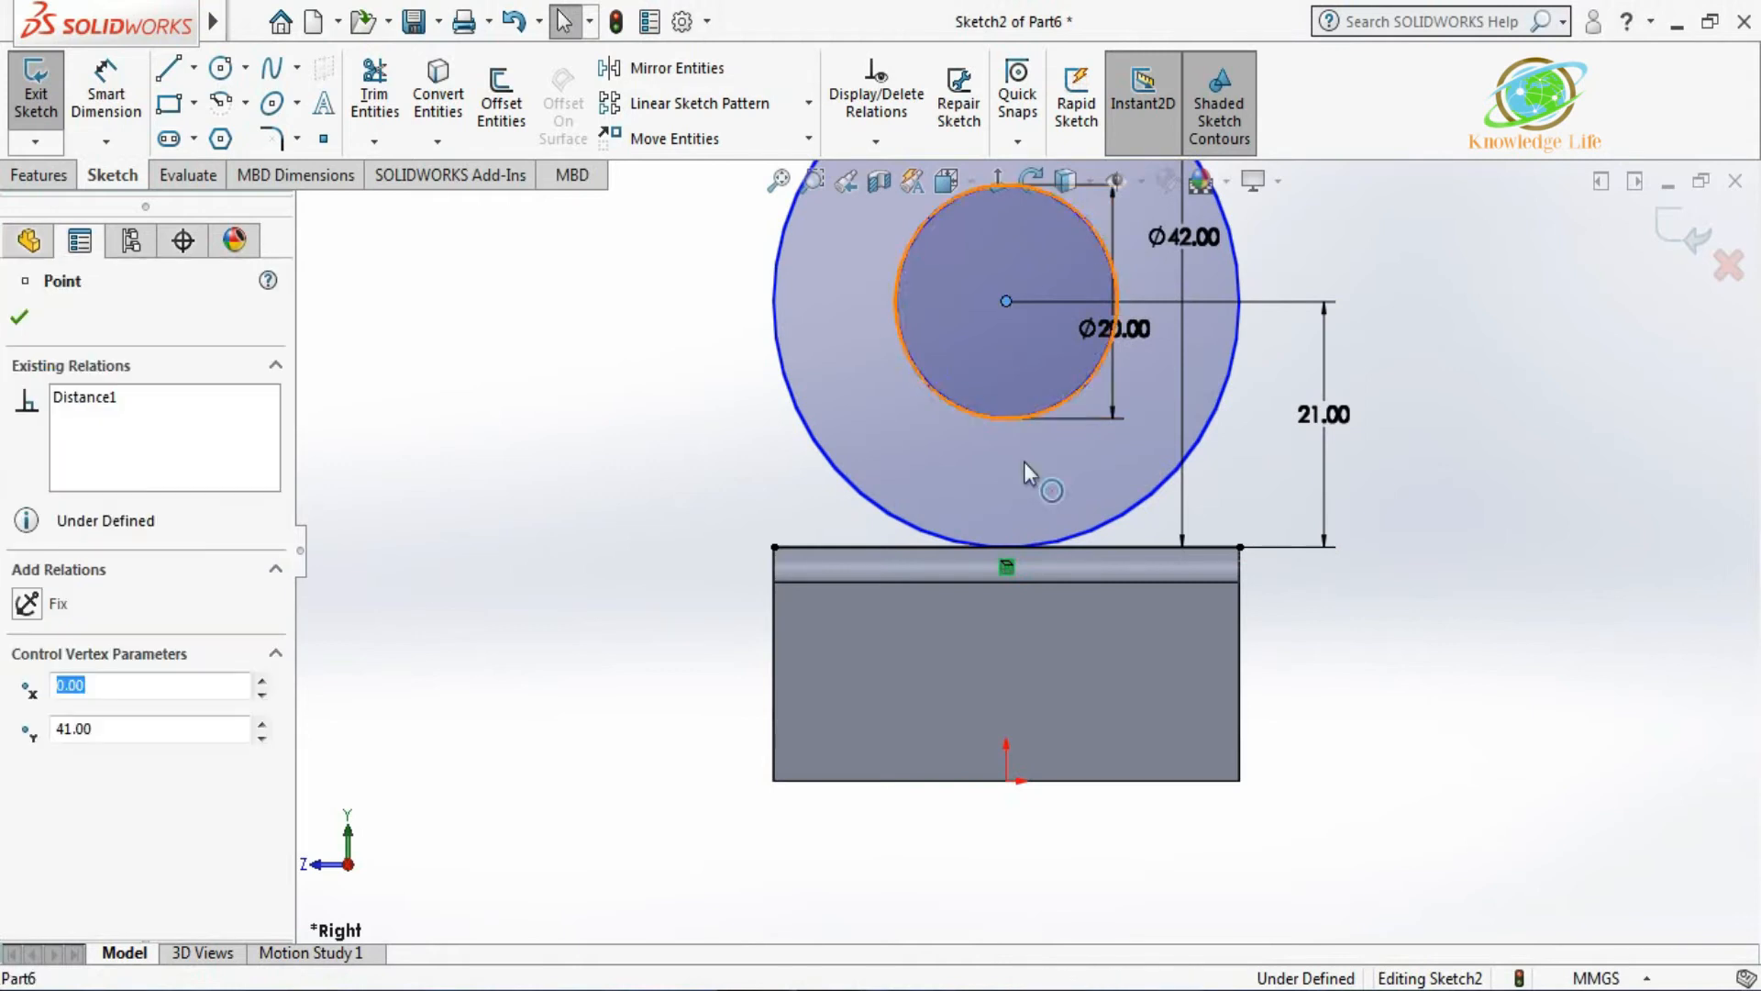
ctrl+click(1006, 780)
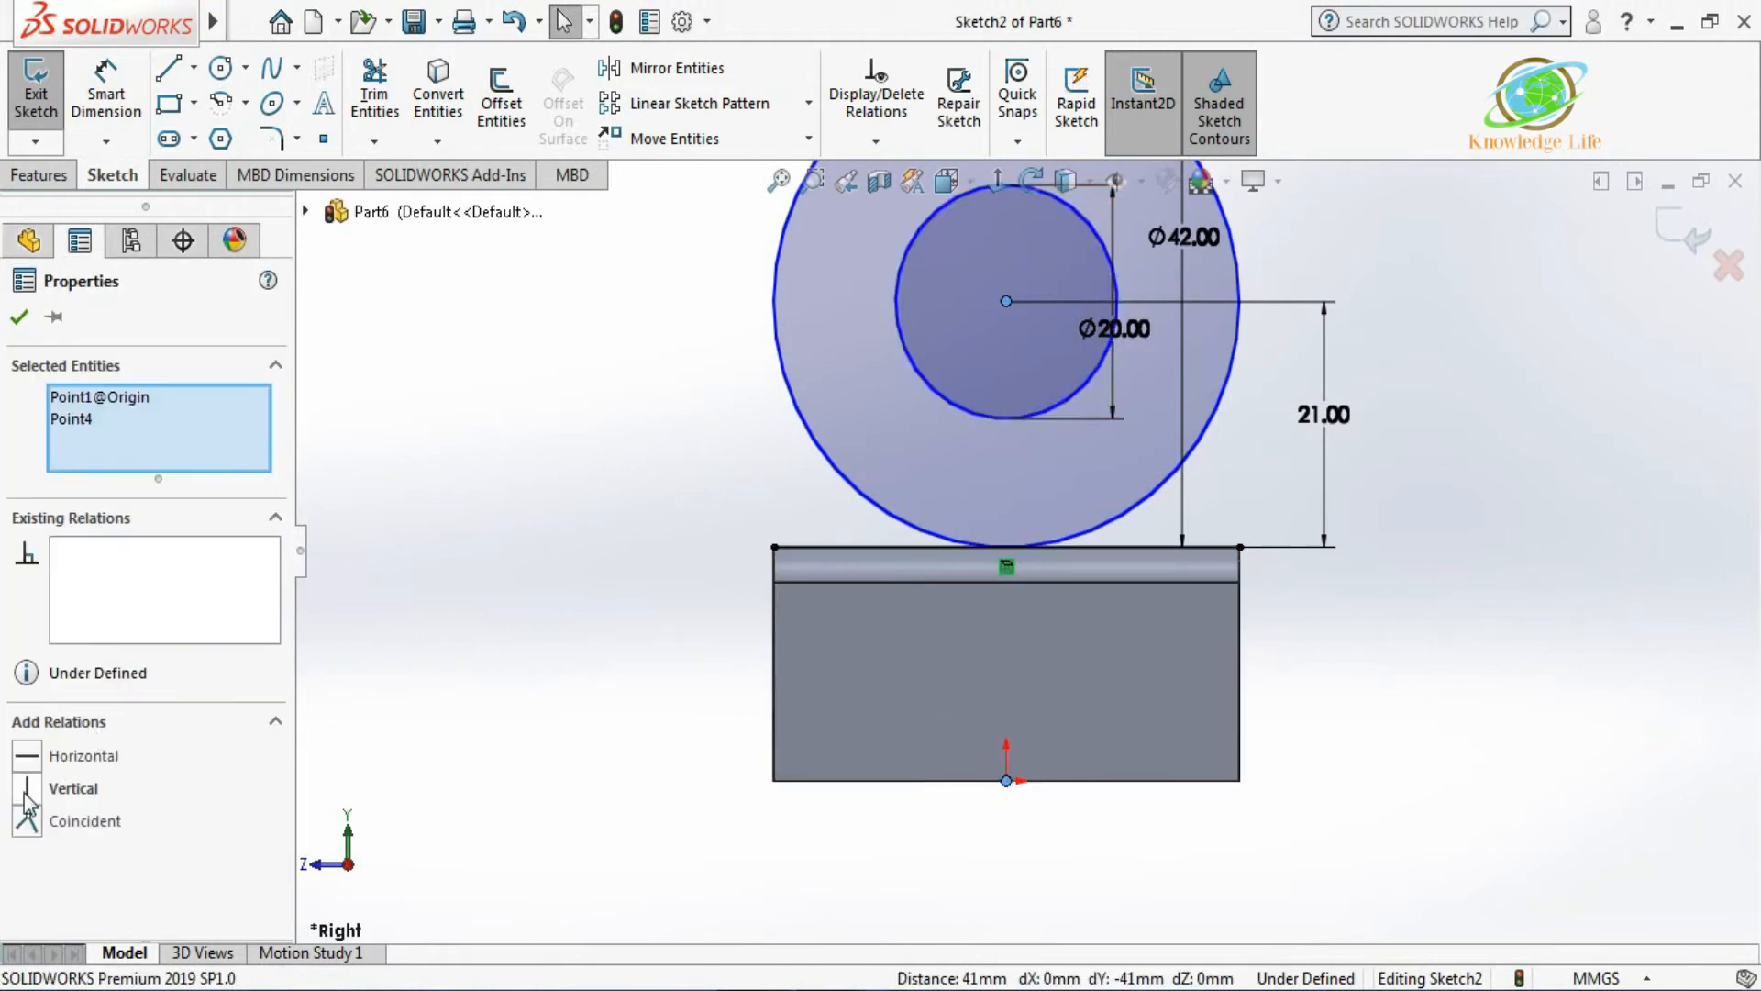
click(27, 789)
click(19, 316)
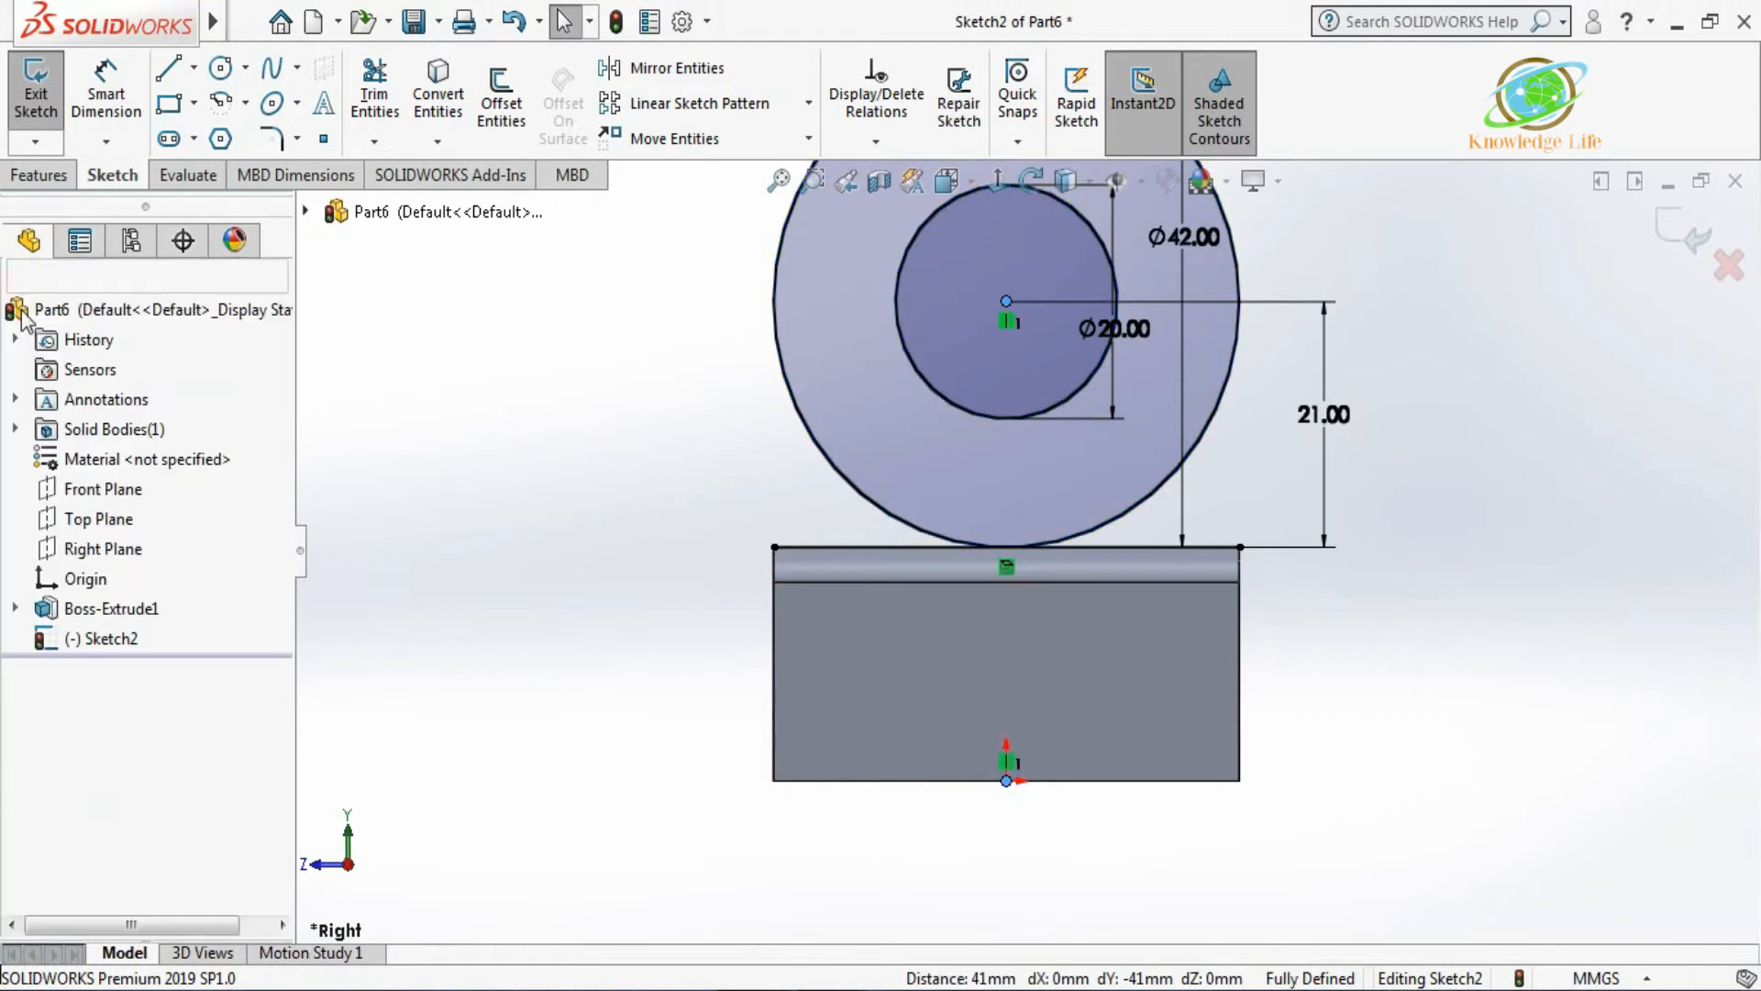
Sketch a 21 mm vertical line on each side of the large circle, from its centre height down to the base's top edge.
click(170, 72)
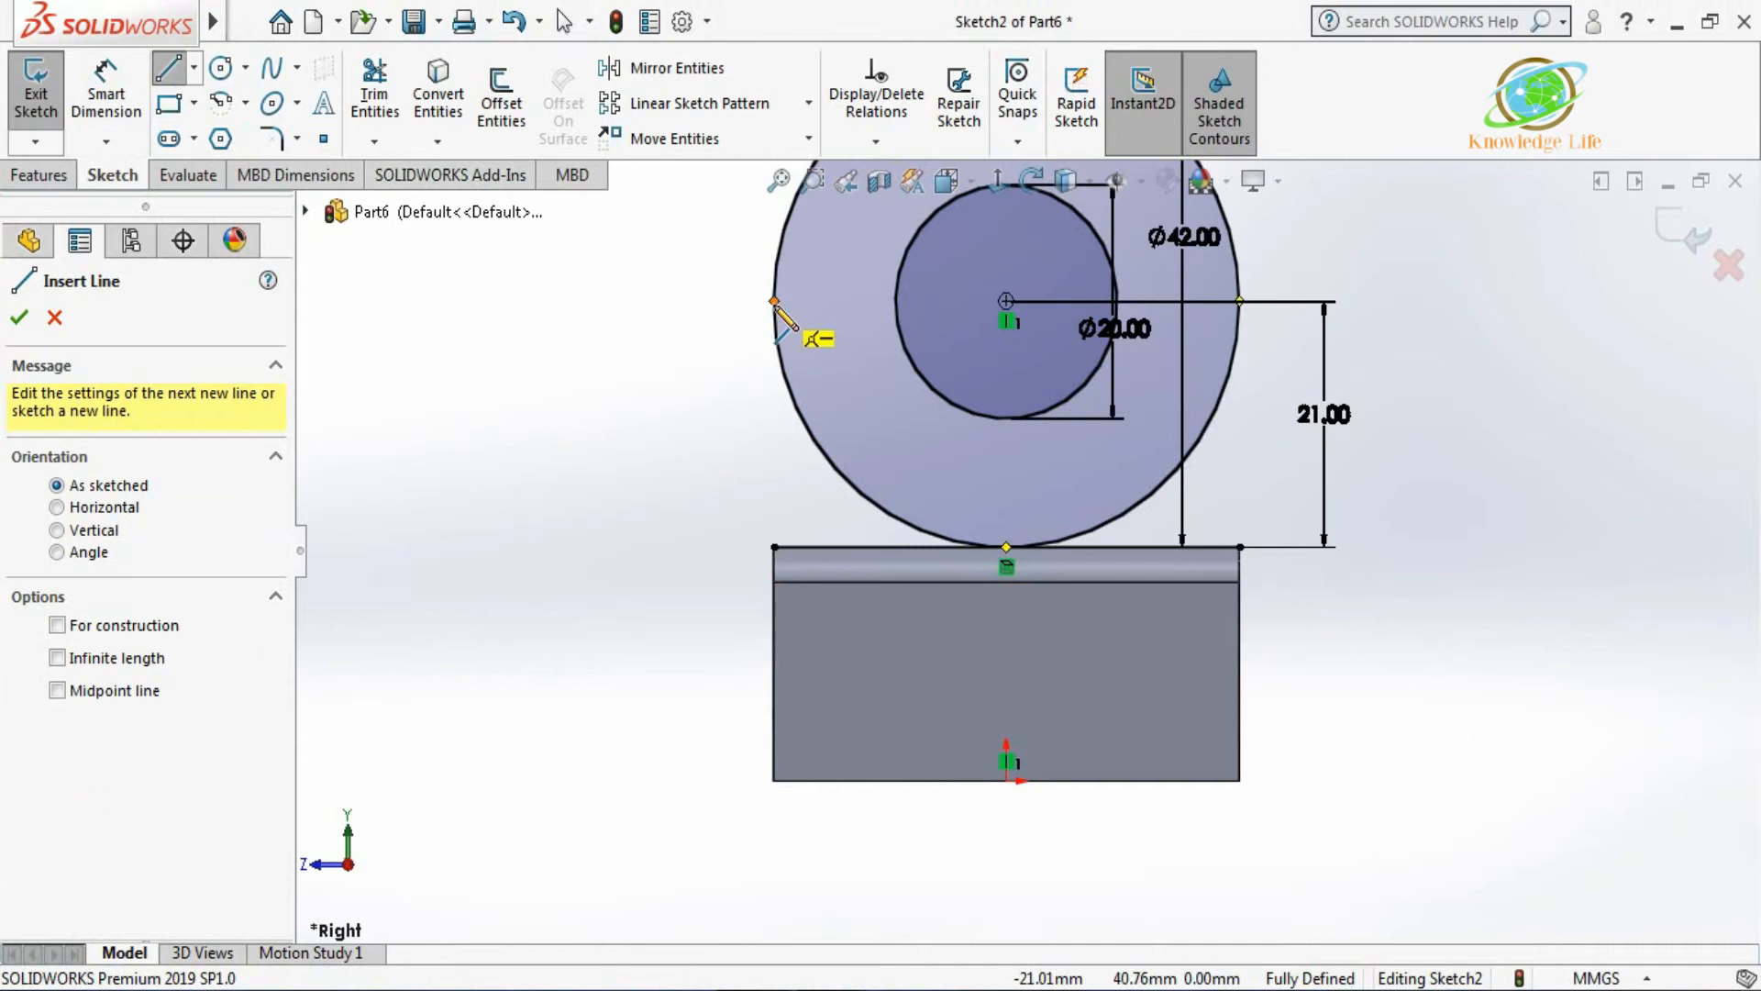
click(775, 302)
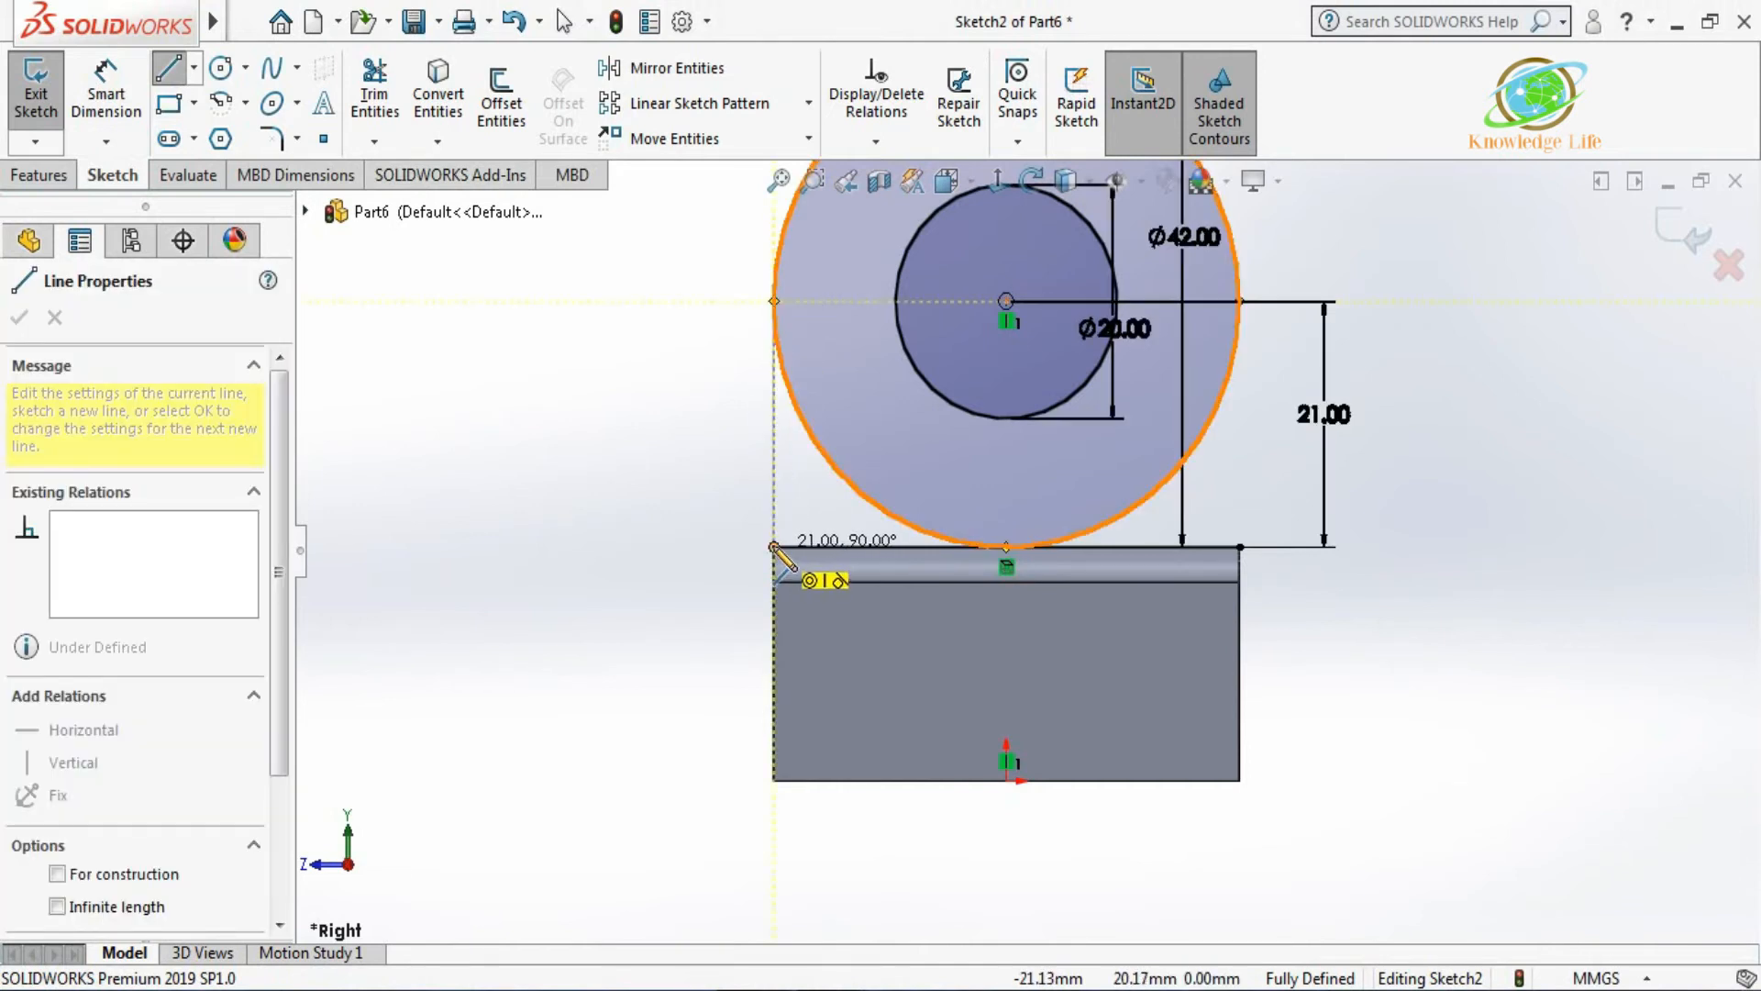
double_click(774, 548)
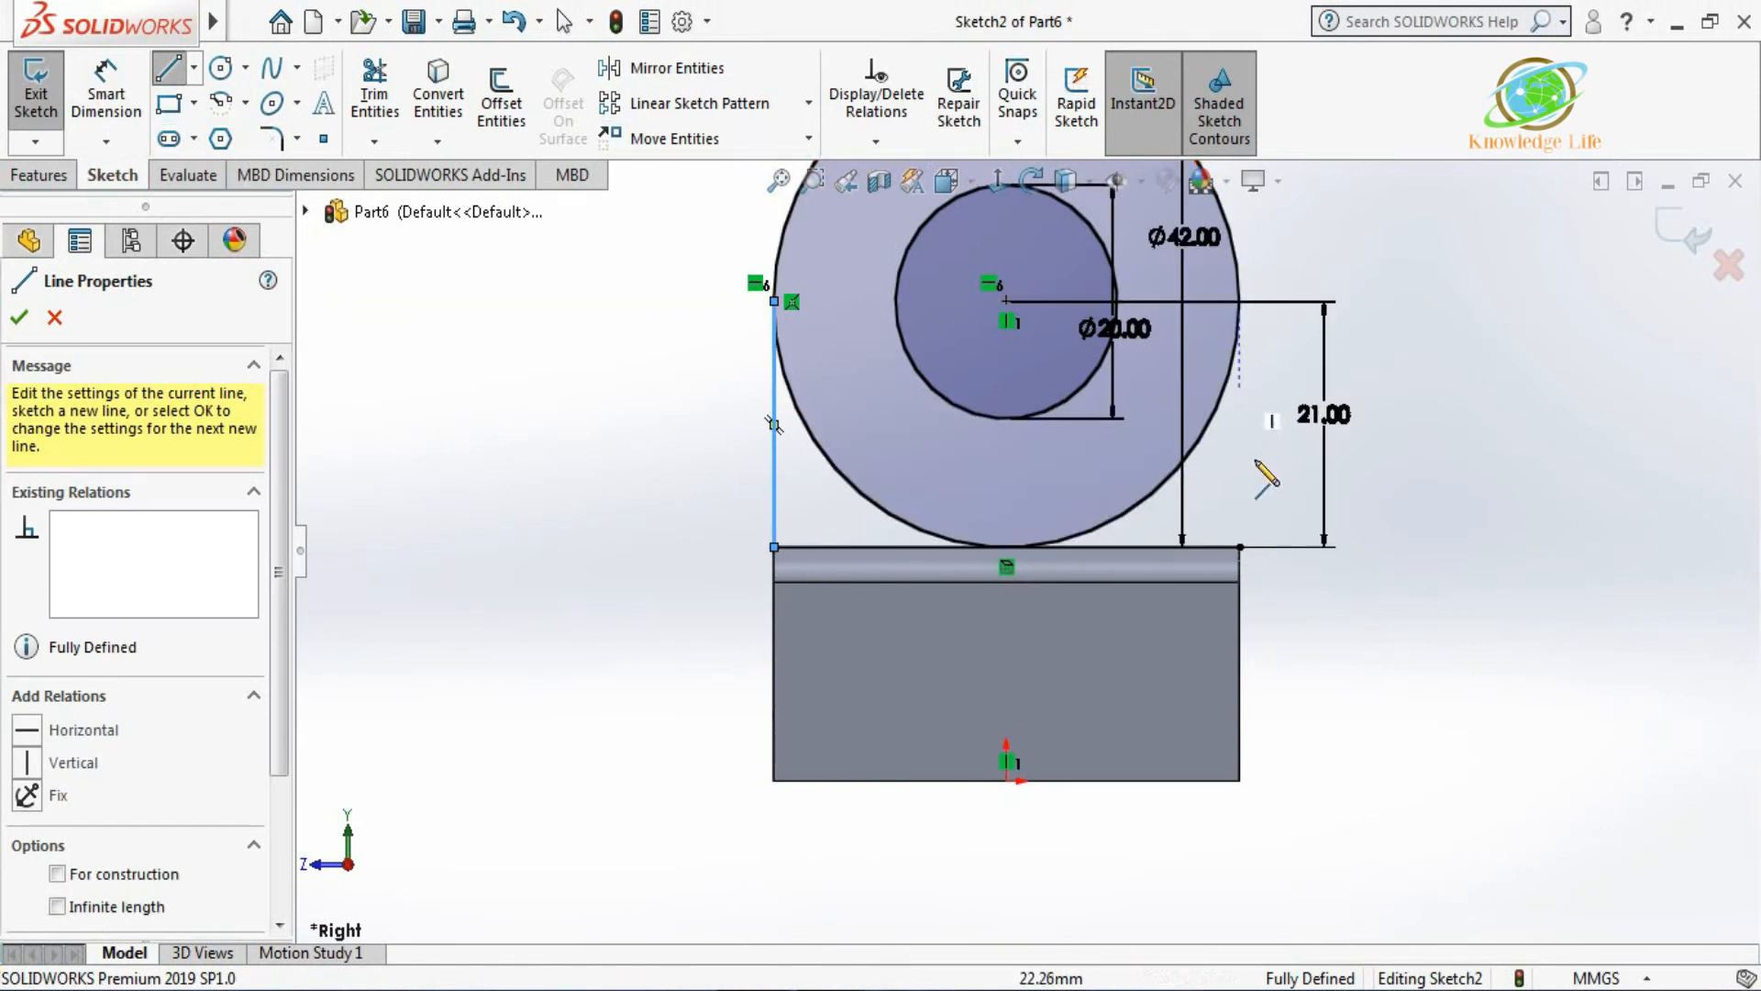
click(1240, 547)
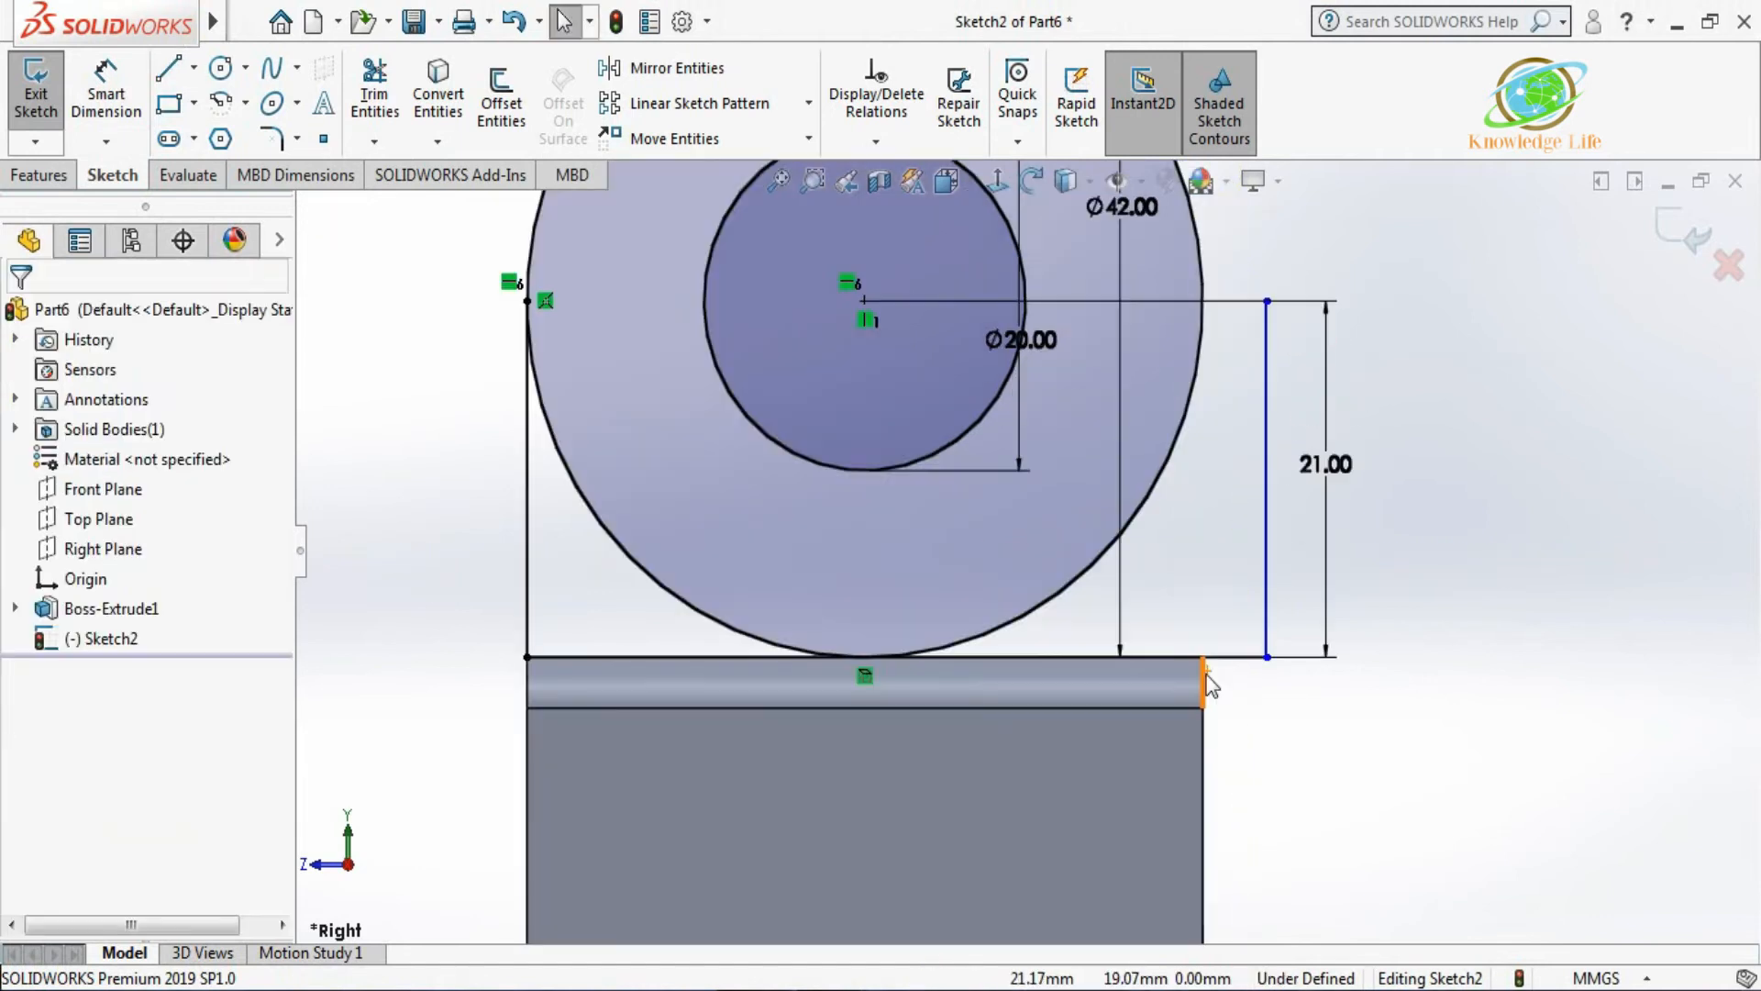
Make the vertical line outside the base's width collinear with the base's adjacent vertical edge.
click(1203, 672)
ctrl+click(1267, 623)
click(39, 760)
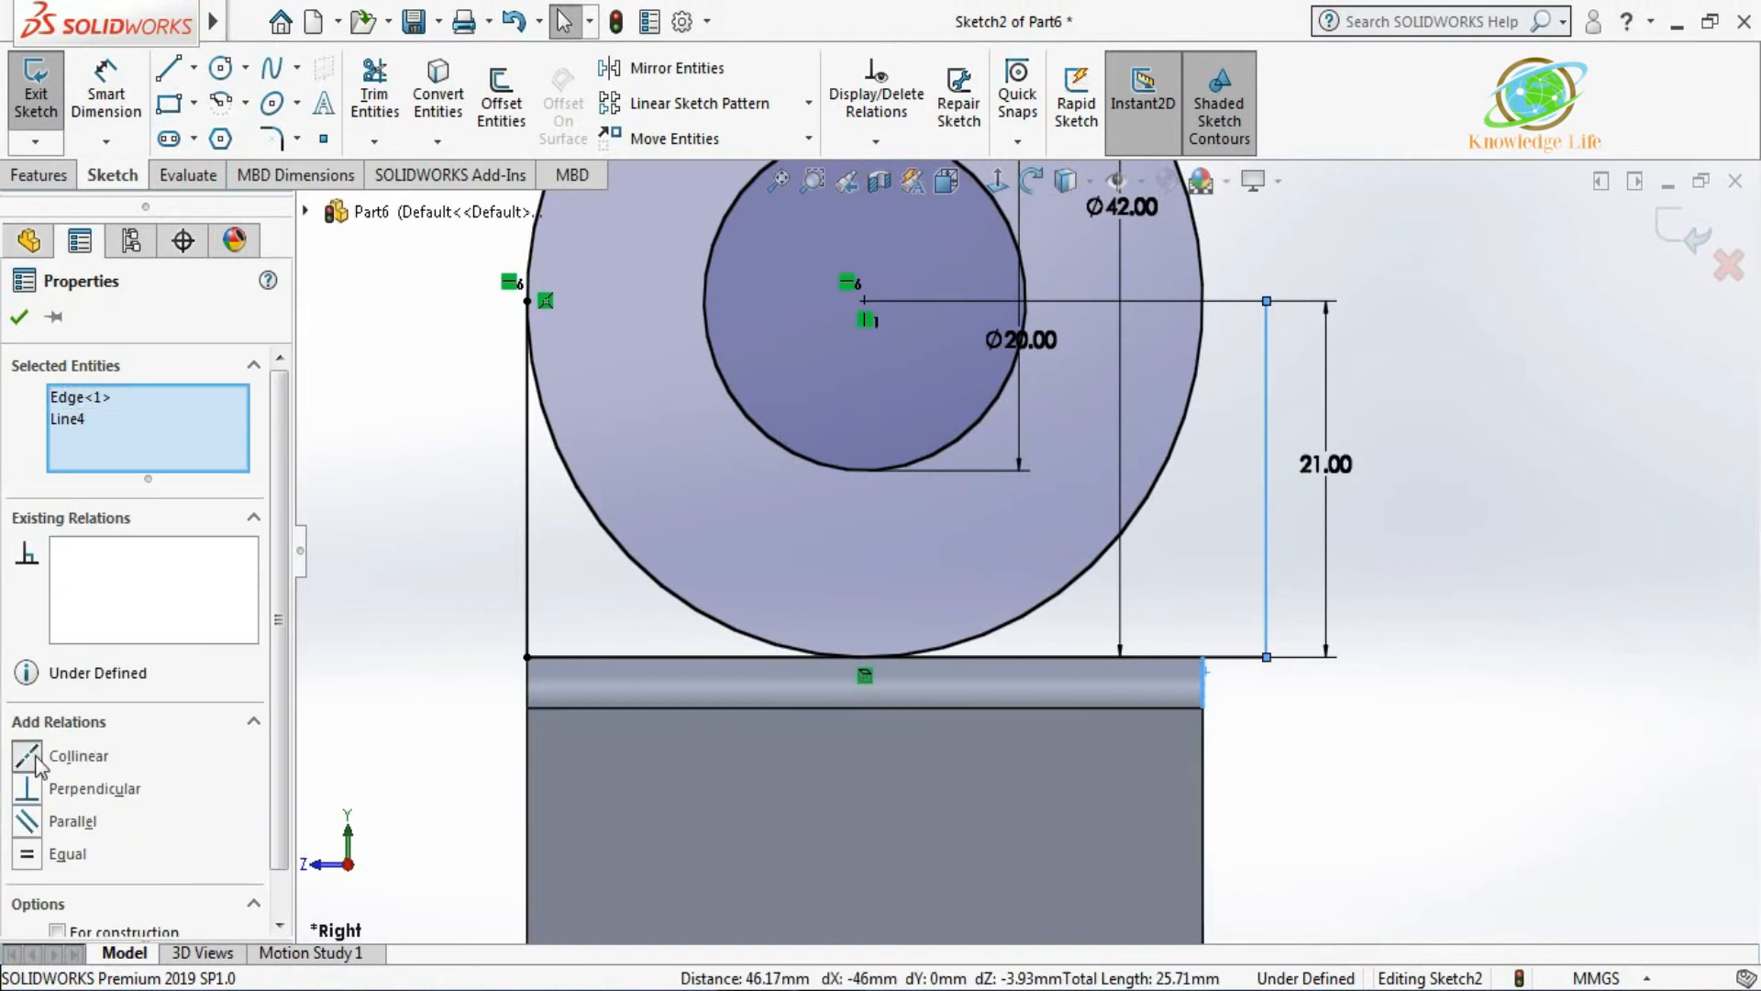
click(19, 317)
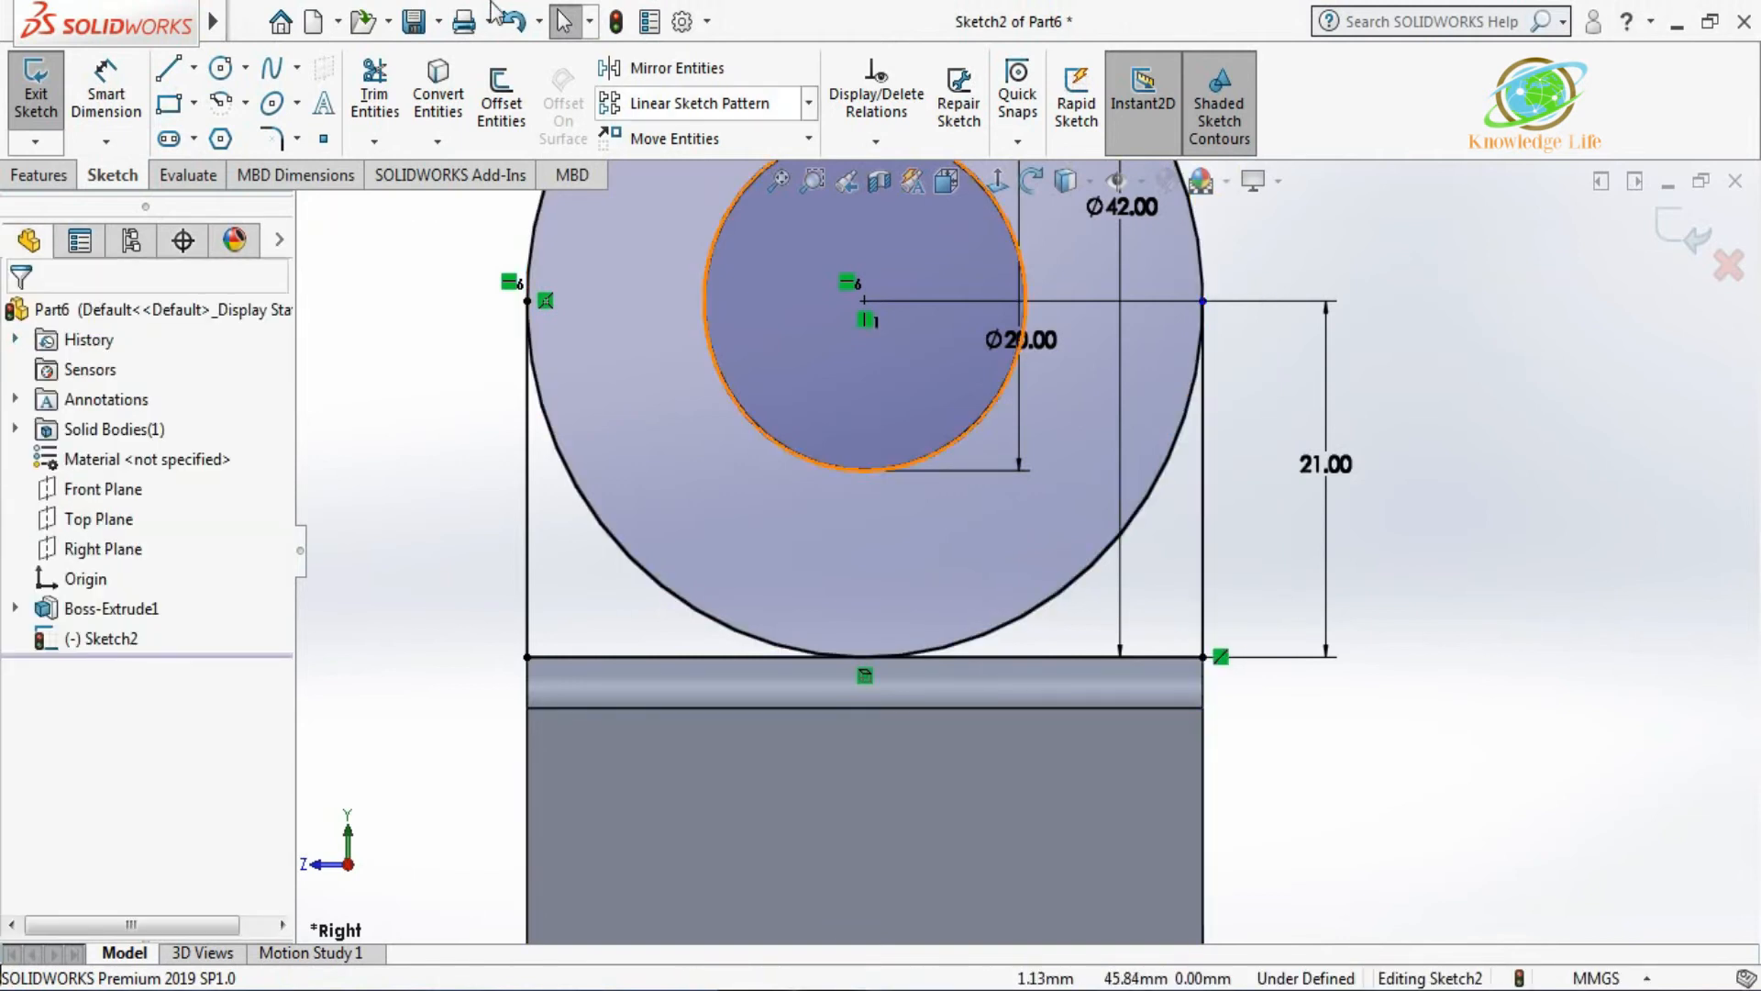
Power trim both lower quarters of the 42 mm circle, keeping them as construction geometry, and exit the sketch.
click(372, 105)
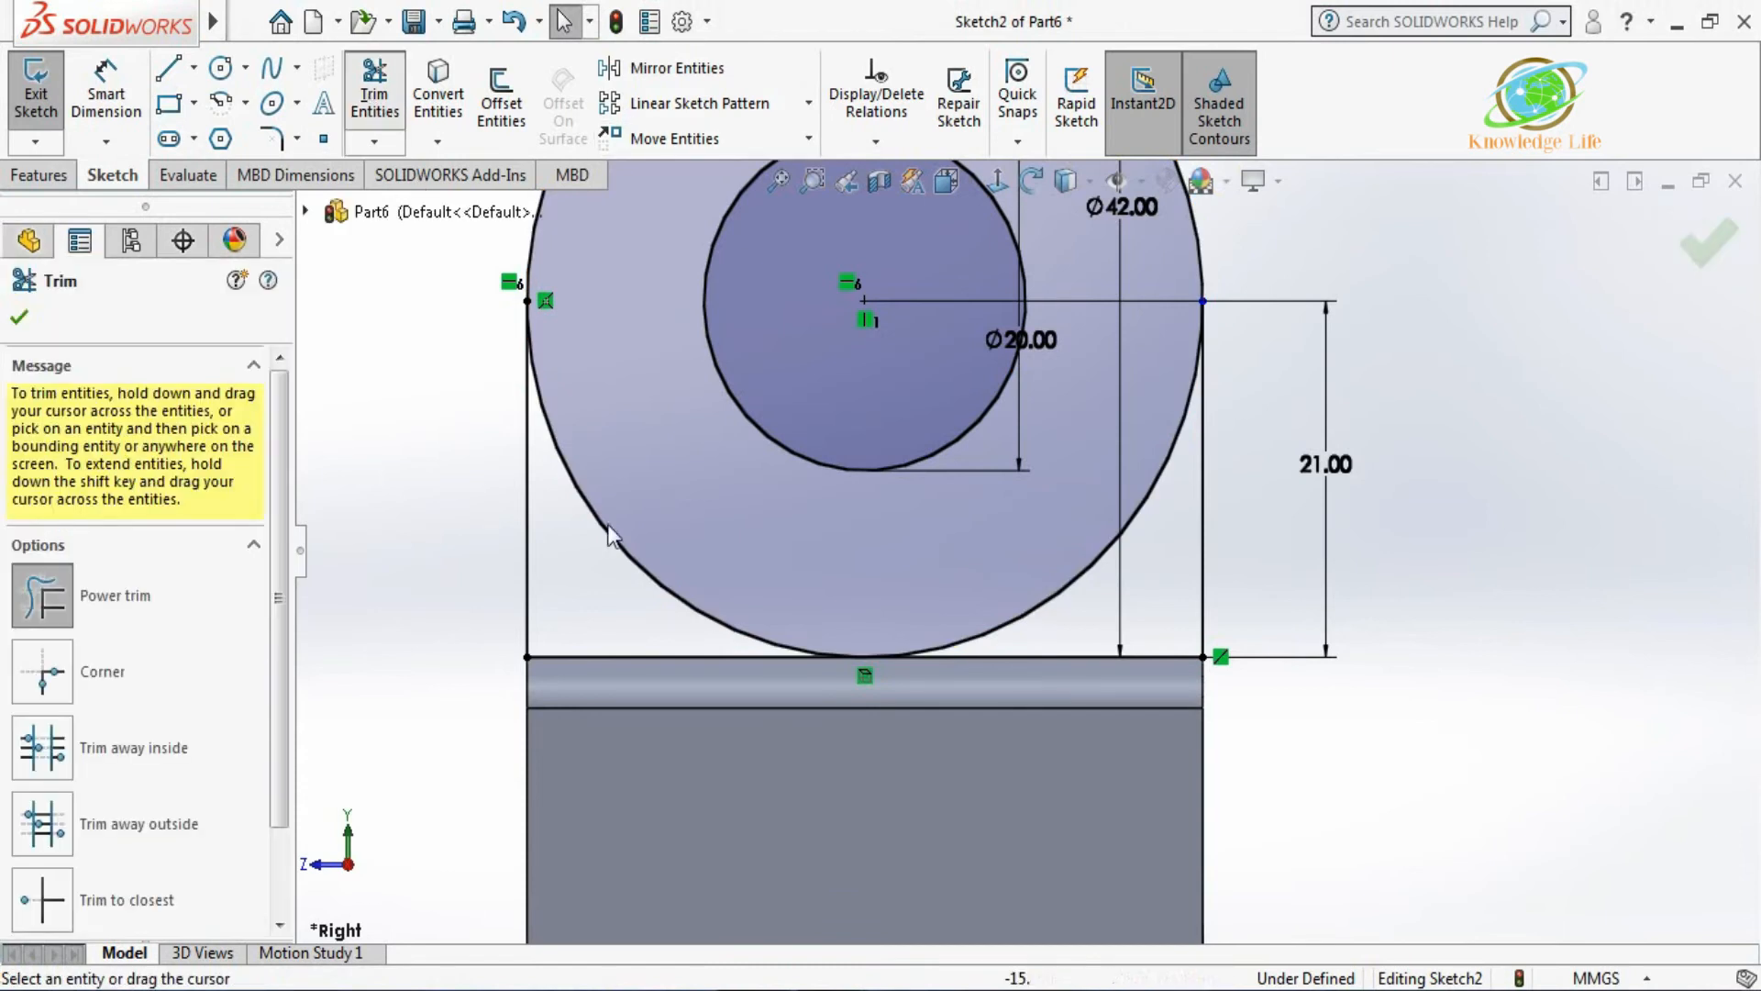
drag(644, 585, 661, 548)
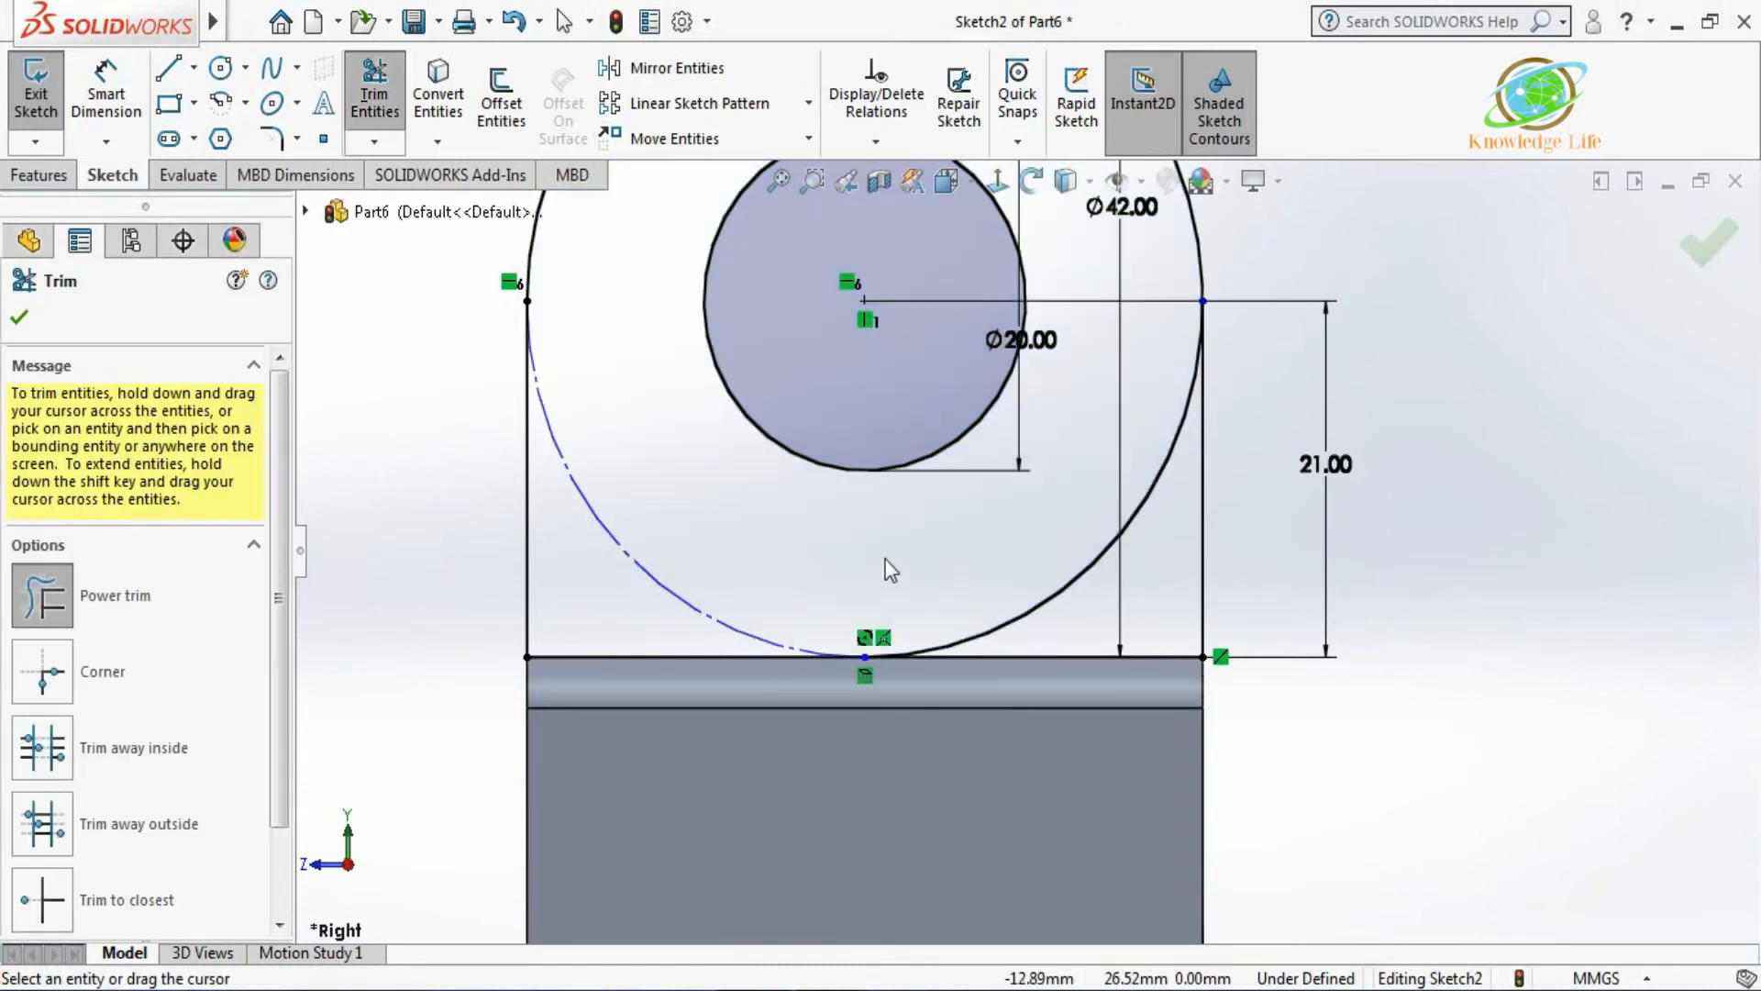
drag(1058, 617, 1053, 571)
scroll(1055, 576, up, 2)
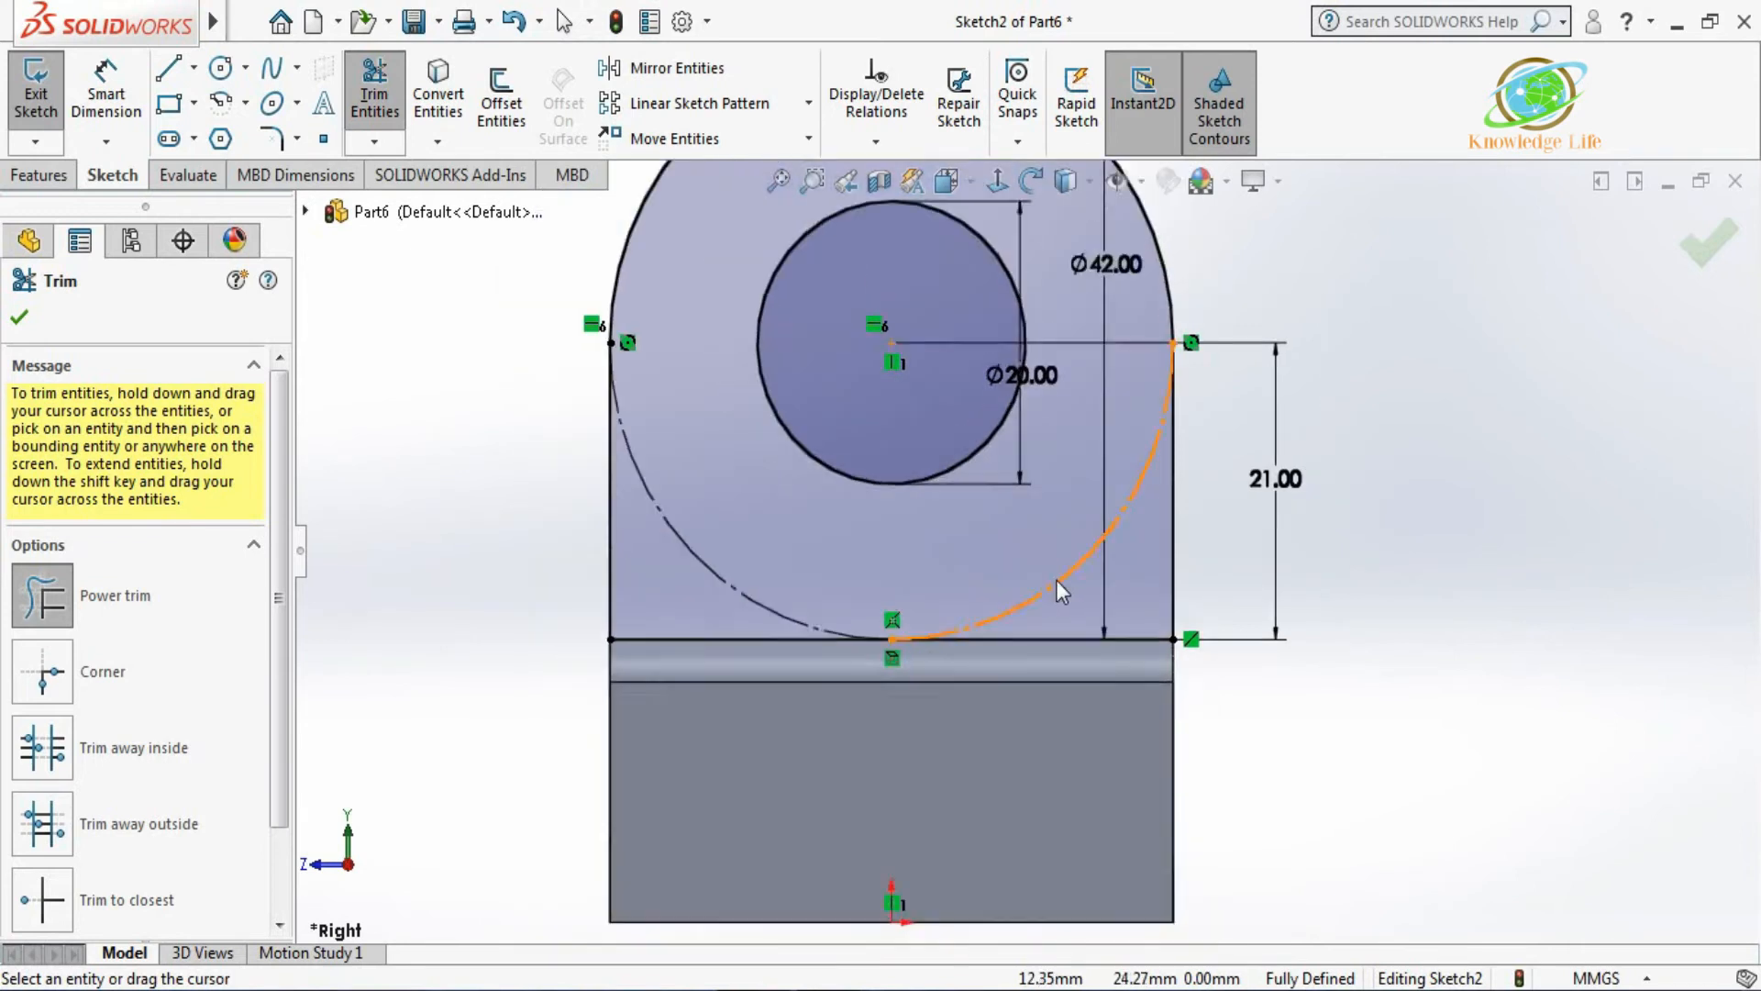
scroll(1060, 582, up, 2)
middle_drag(1073, 559, 1353, 481)
key(Escape)
click(1707, 240)
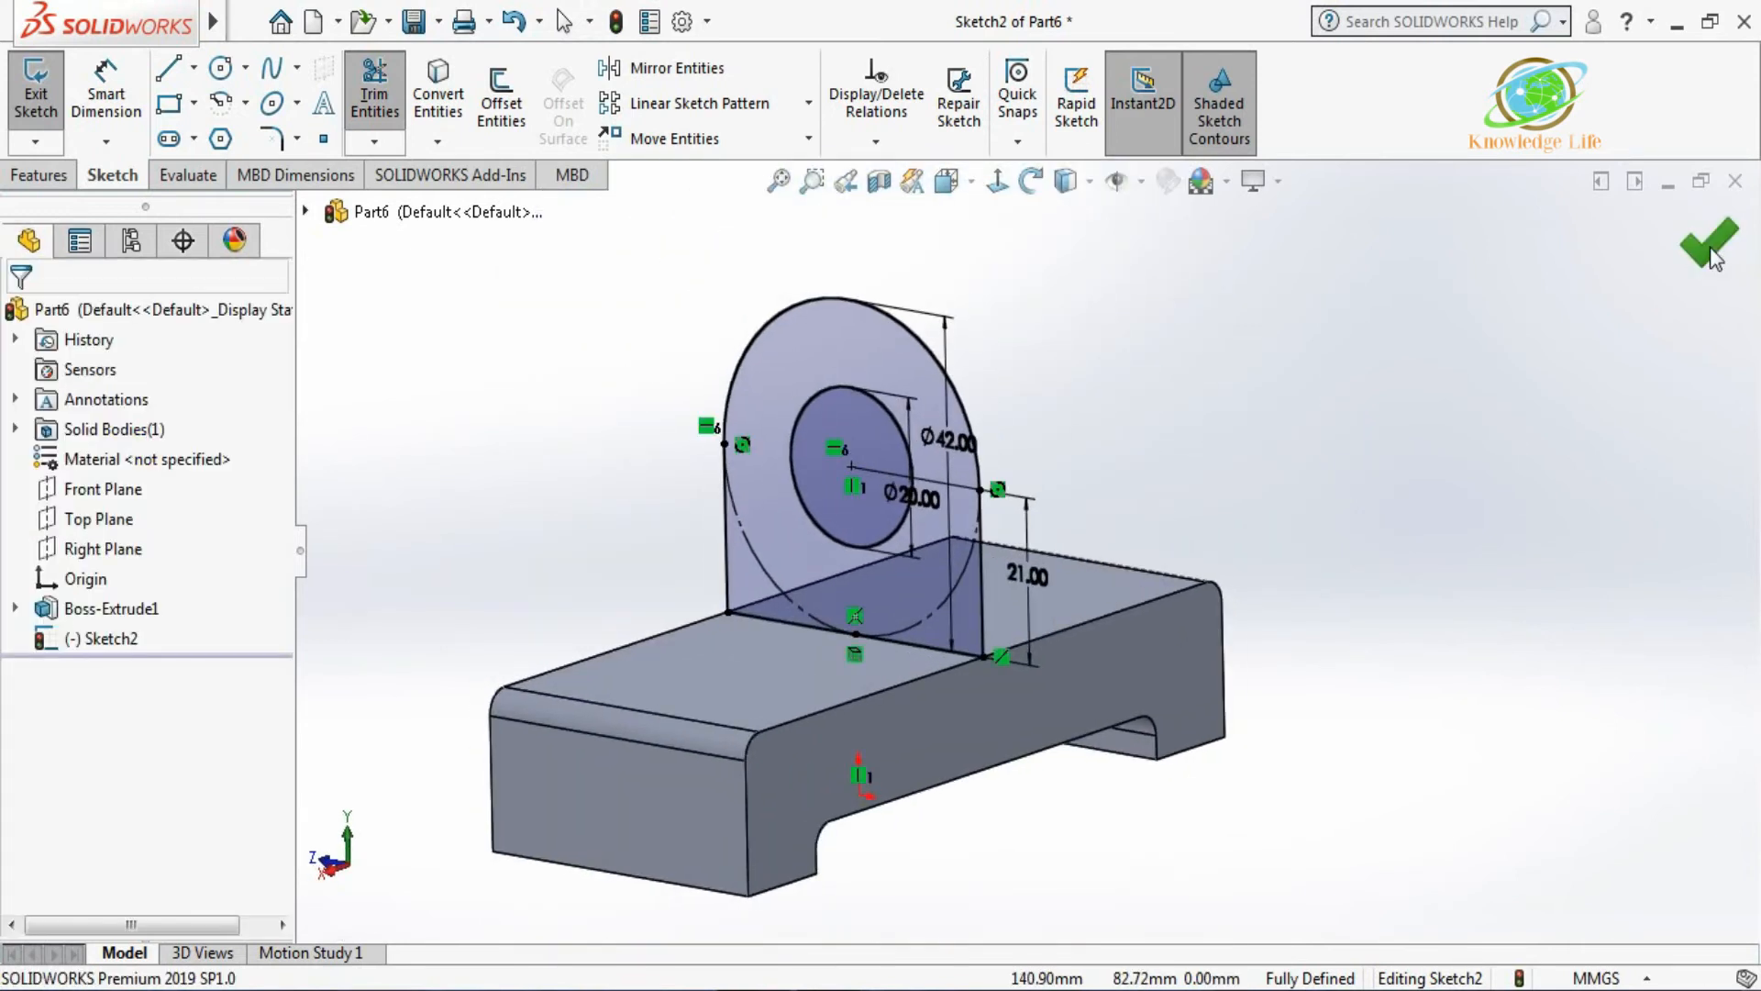
click(1698, 241)
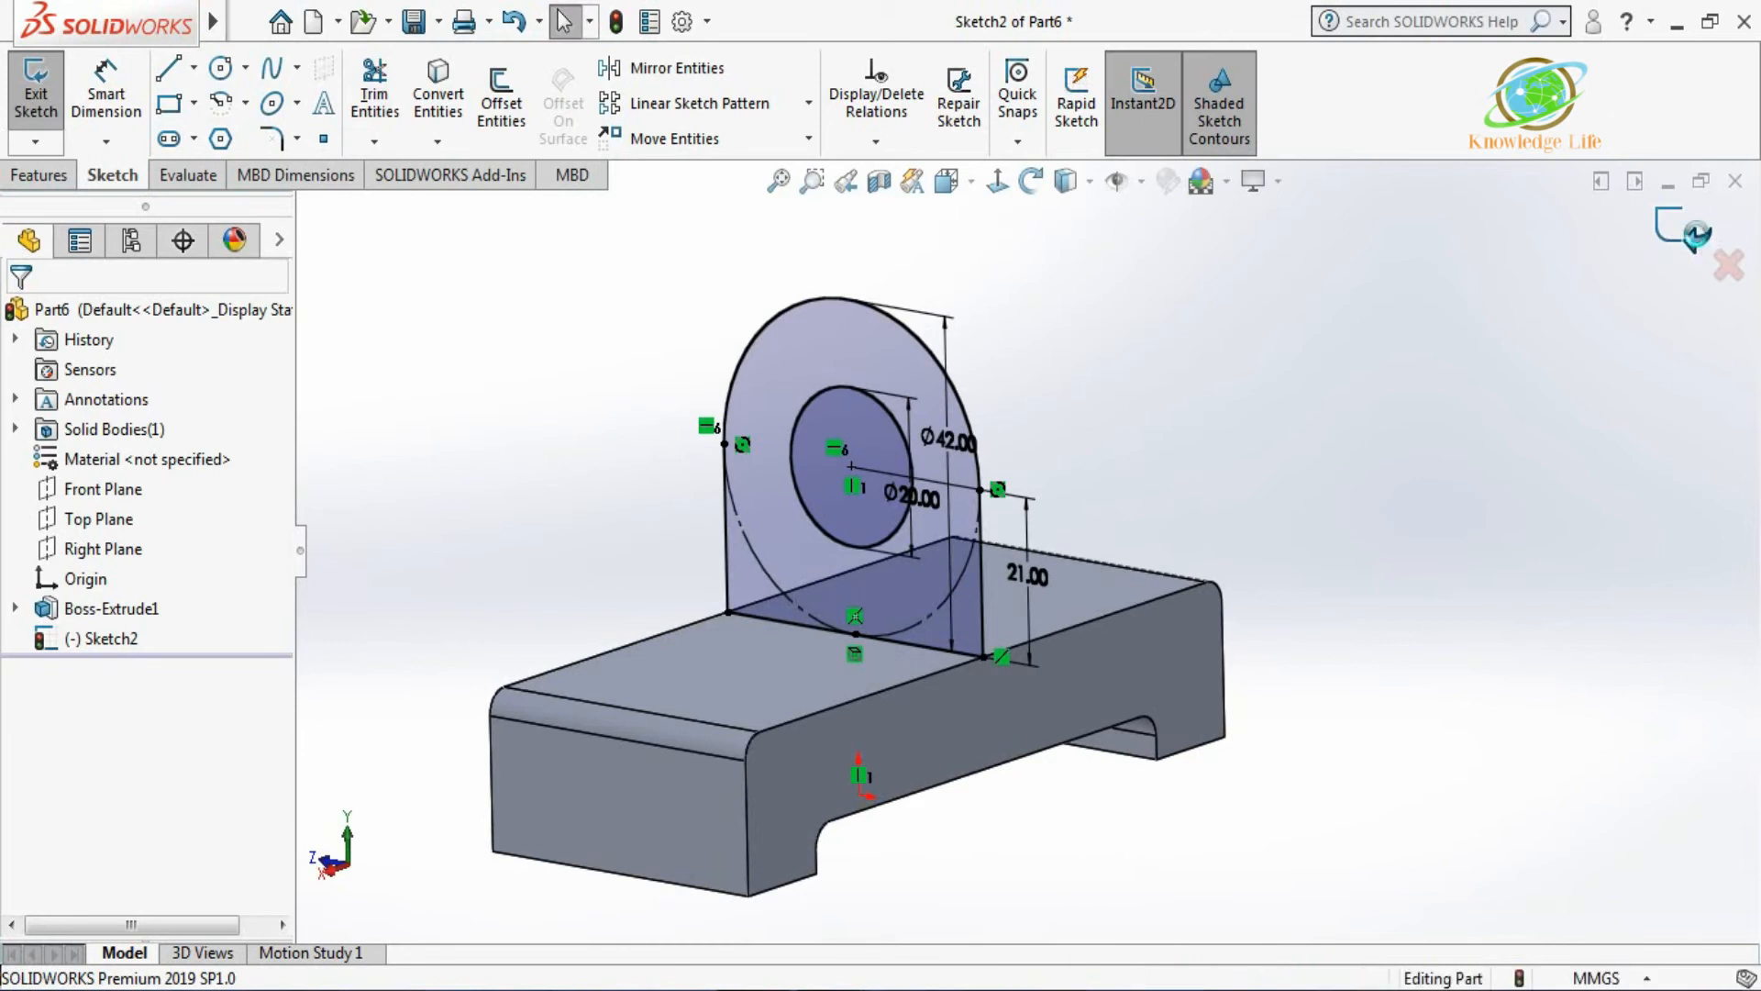
Extrude the upright's profile 14 mm with the Mid Plane end condition, merged with the base.
click(38, 174)
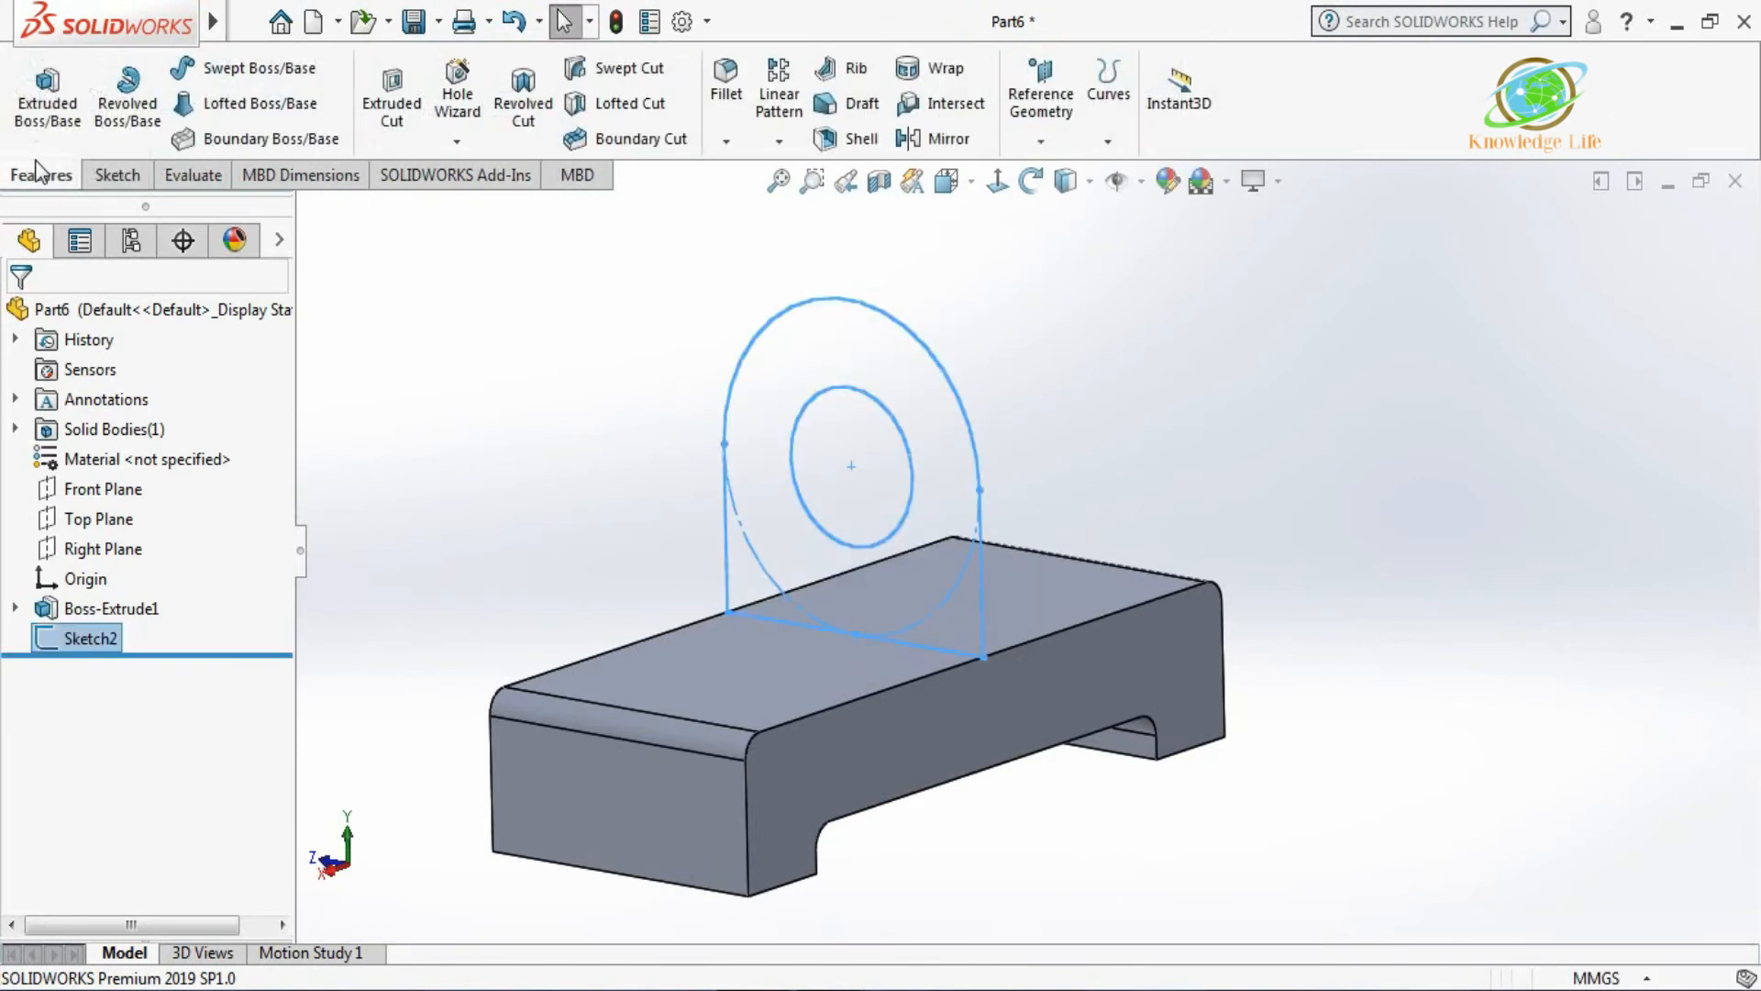
click(47, 92)
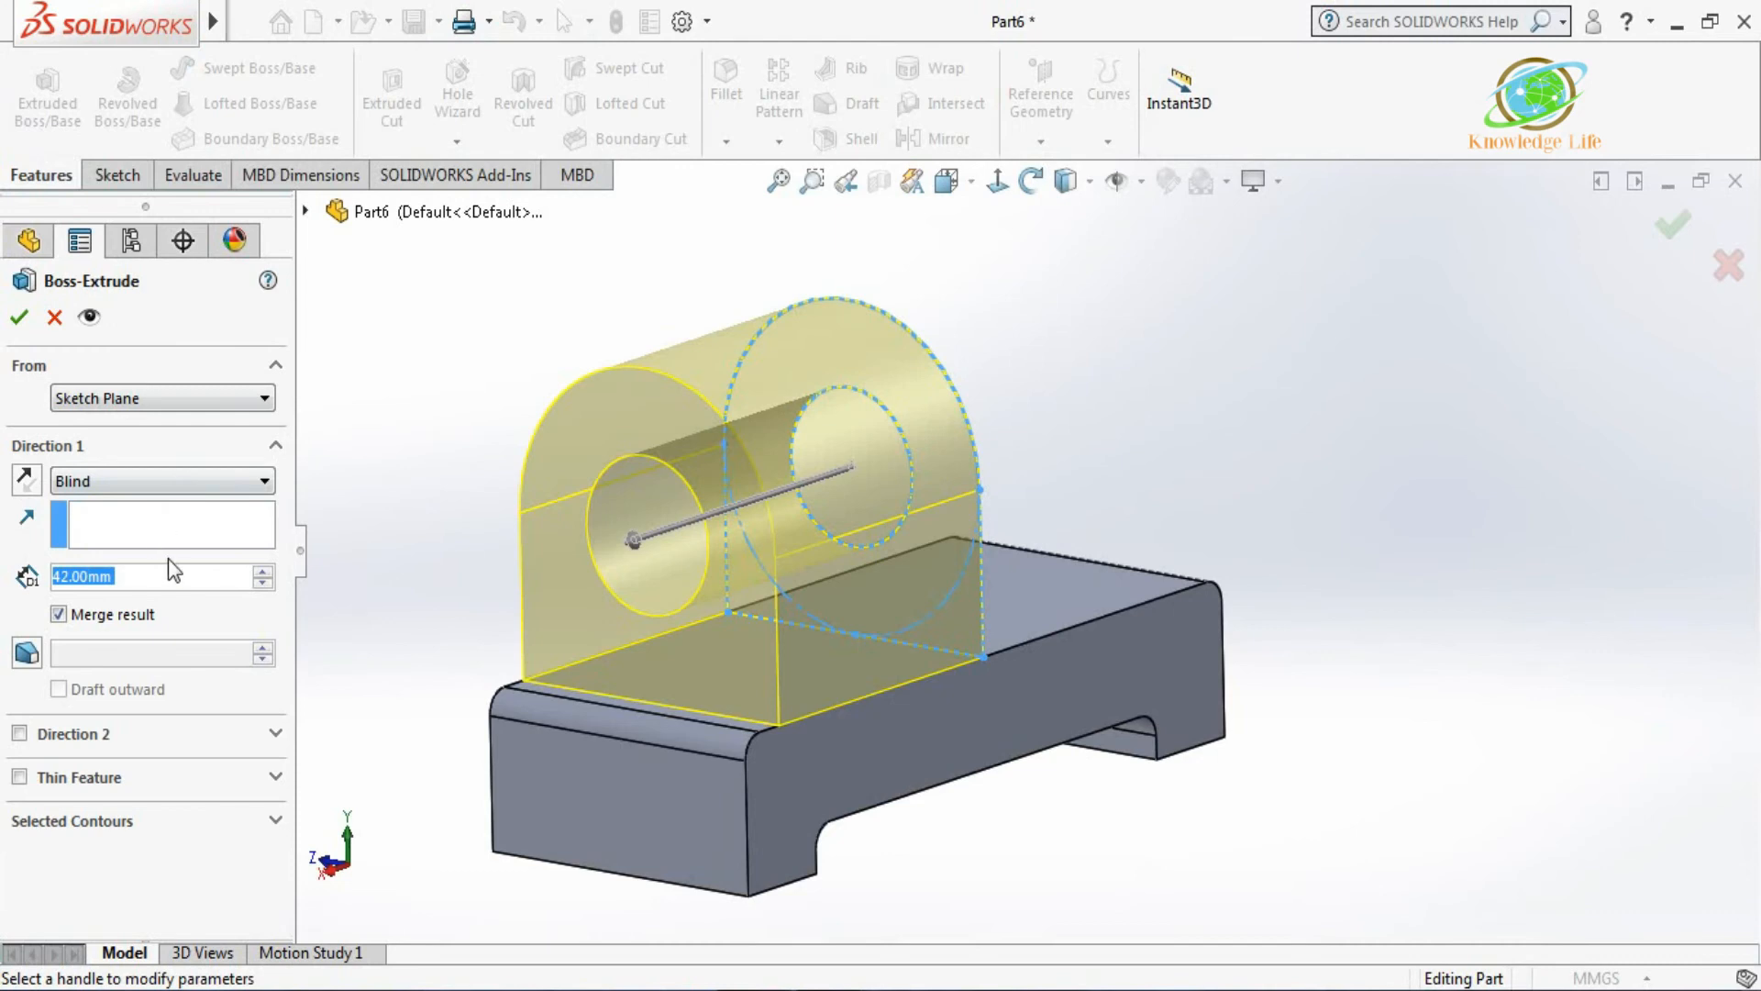
click(169, 500)
click(162, 612)
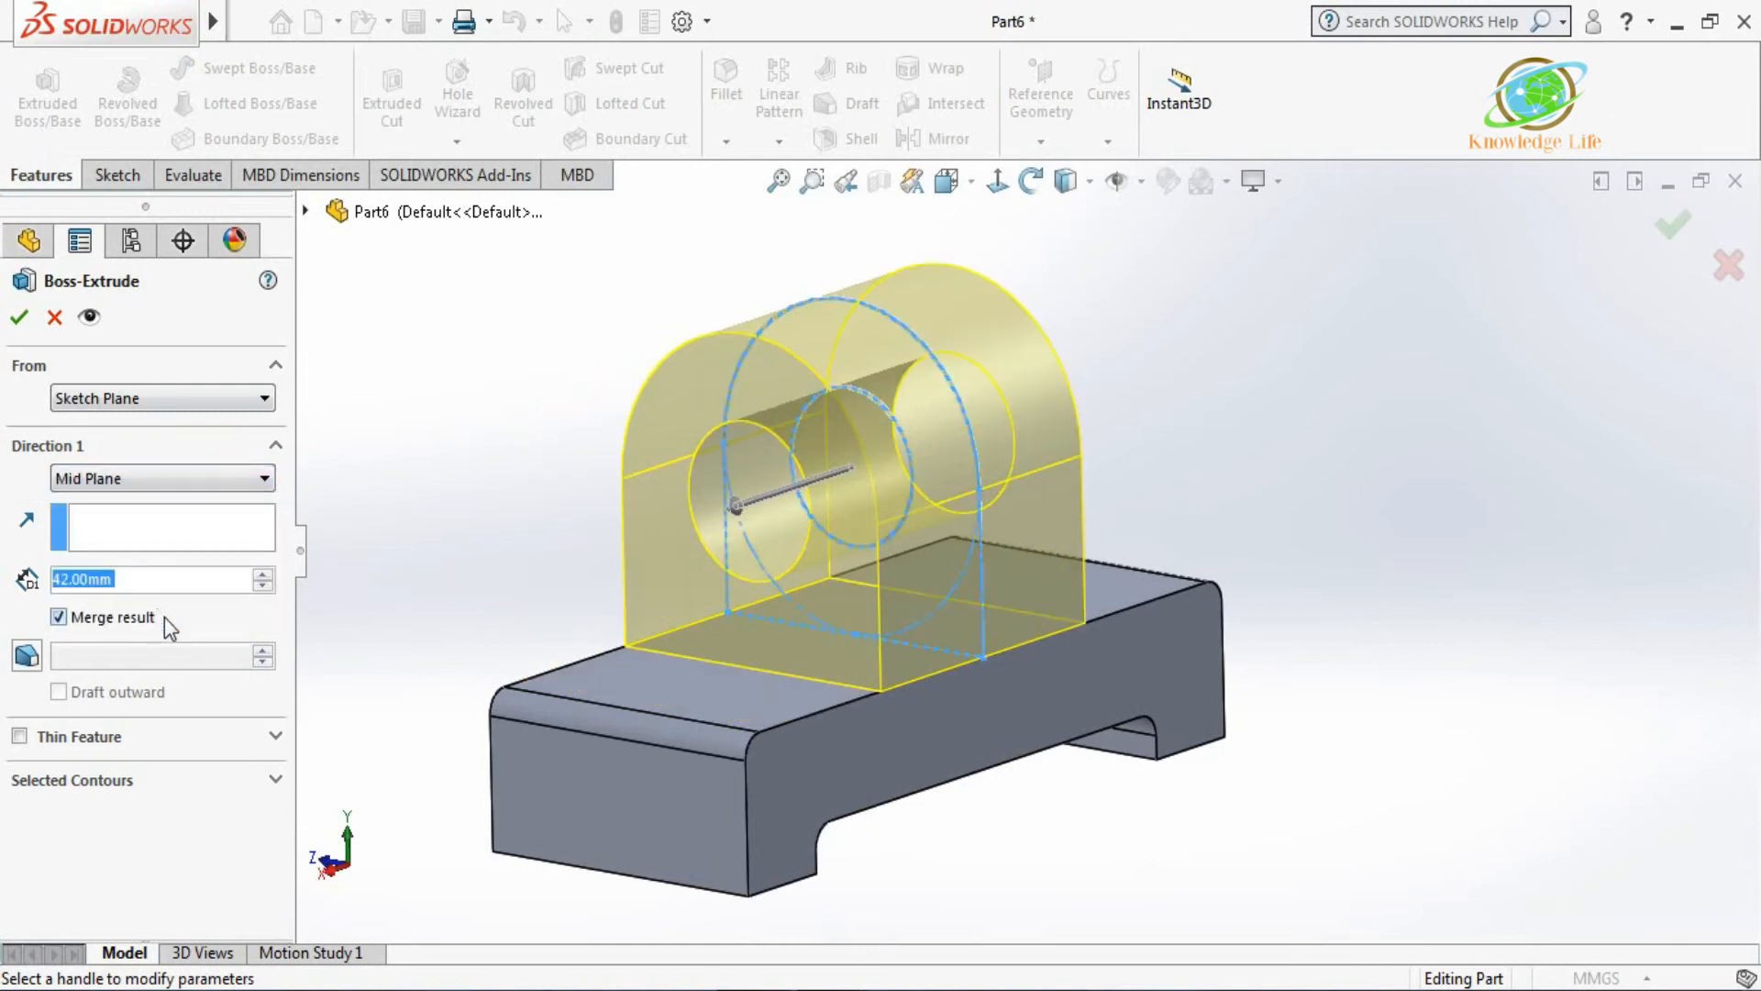
text(14)
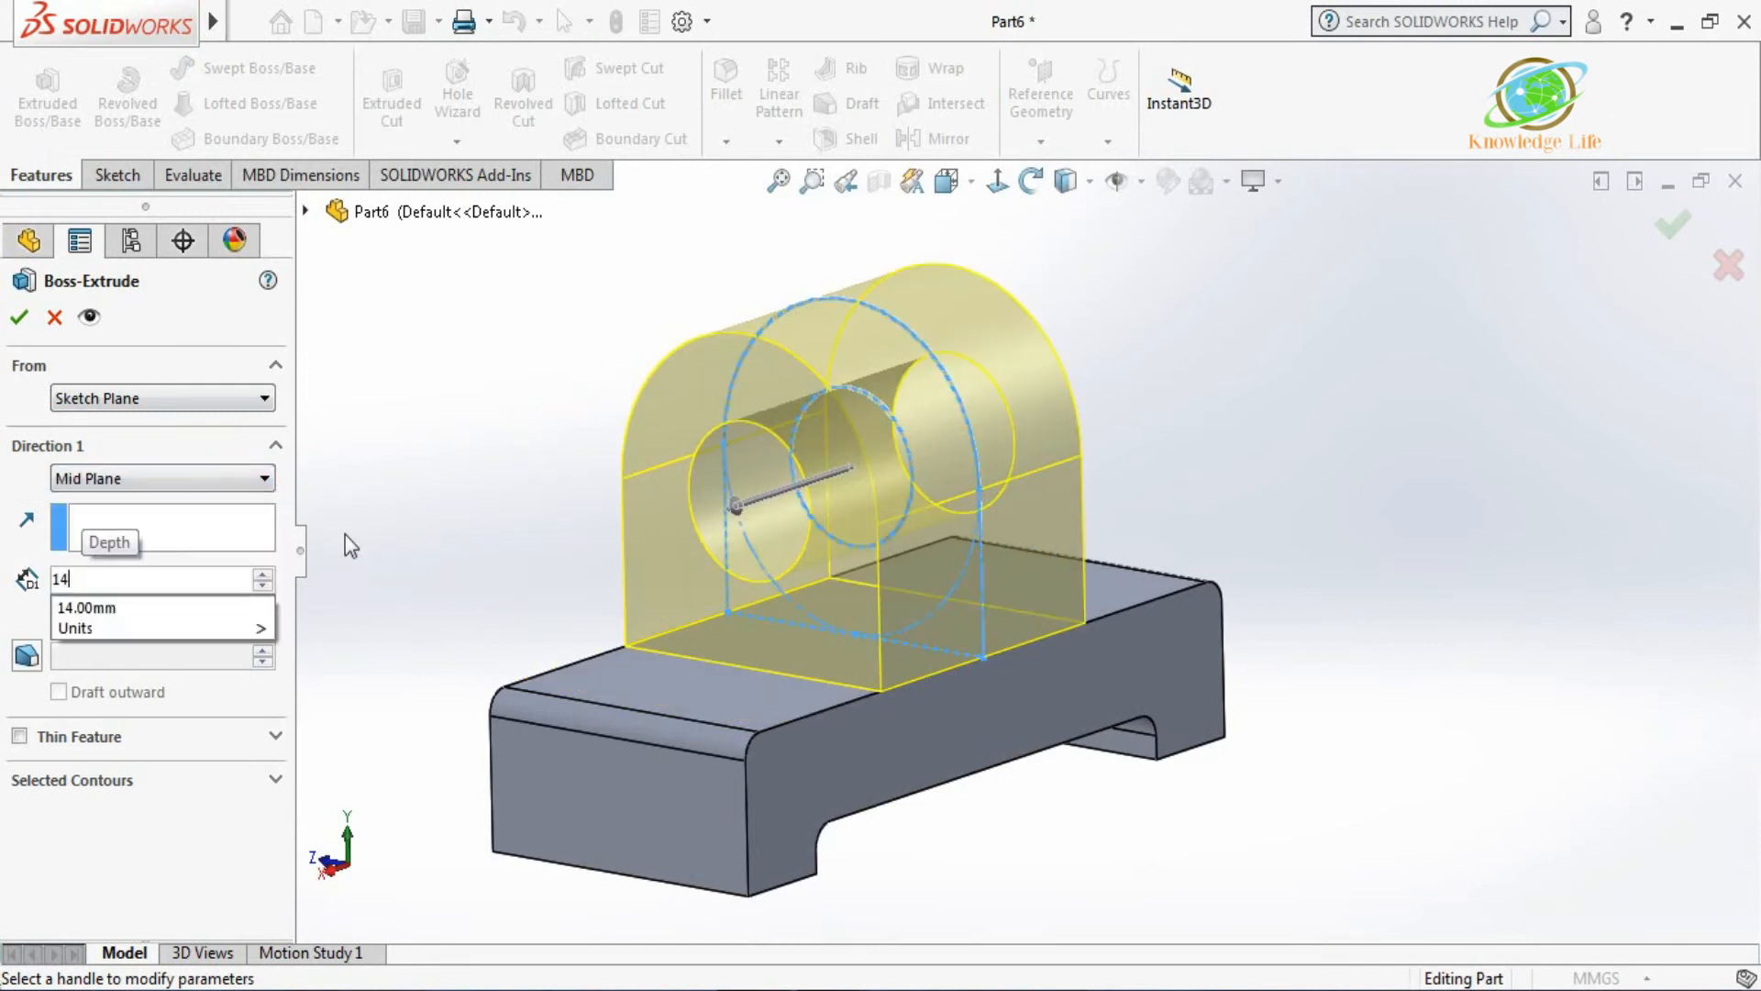
key(Return)
click(20, 319)
Fillet both edges where the upright's faces meet the base's top with a symmetric 3 mm radius.
middle_drag(522, 460, 701, 487)
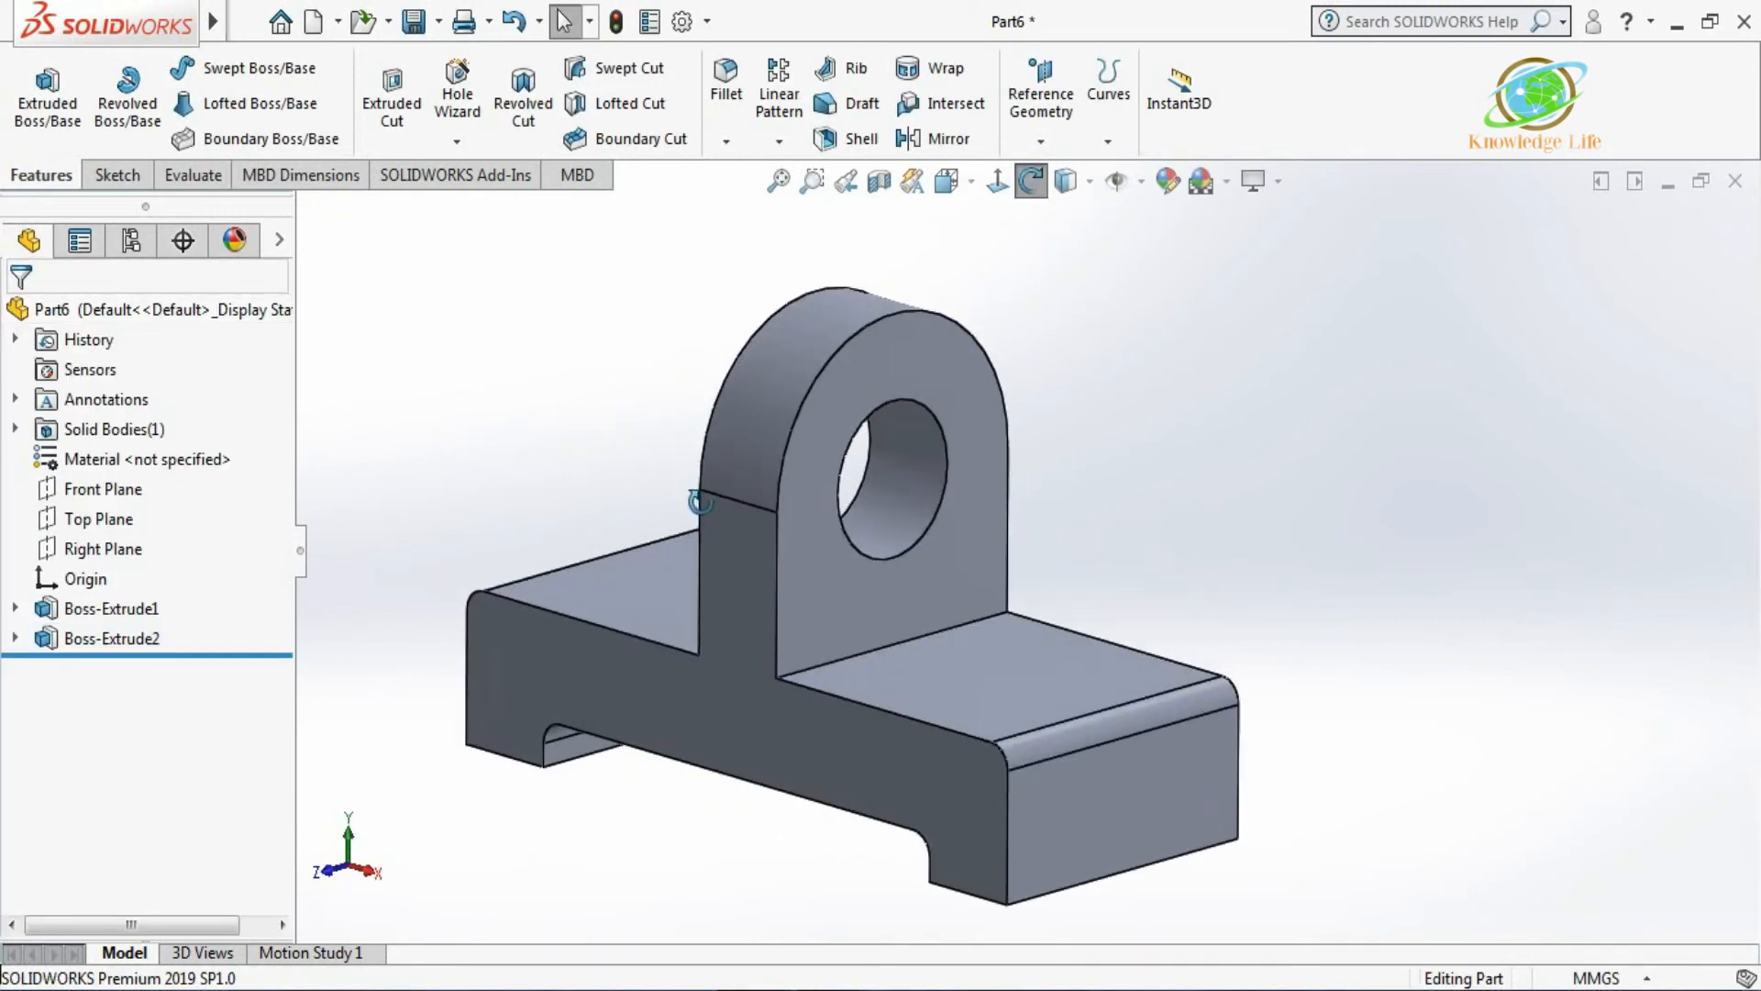
click(726, 83)
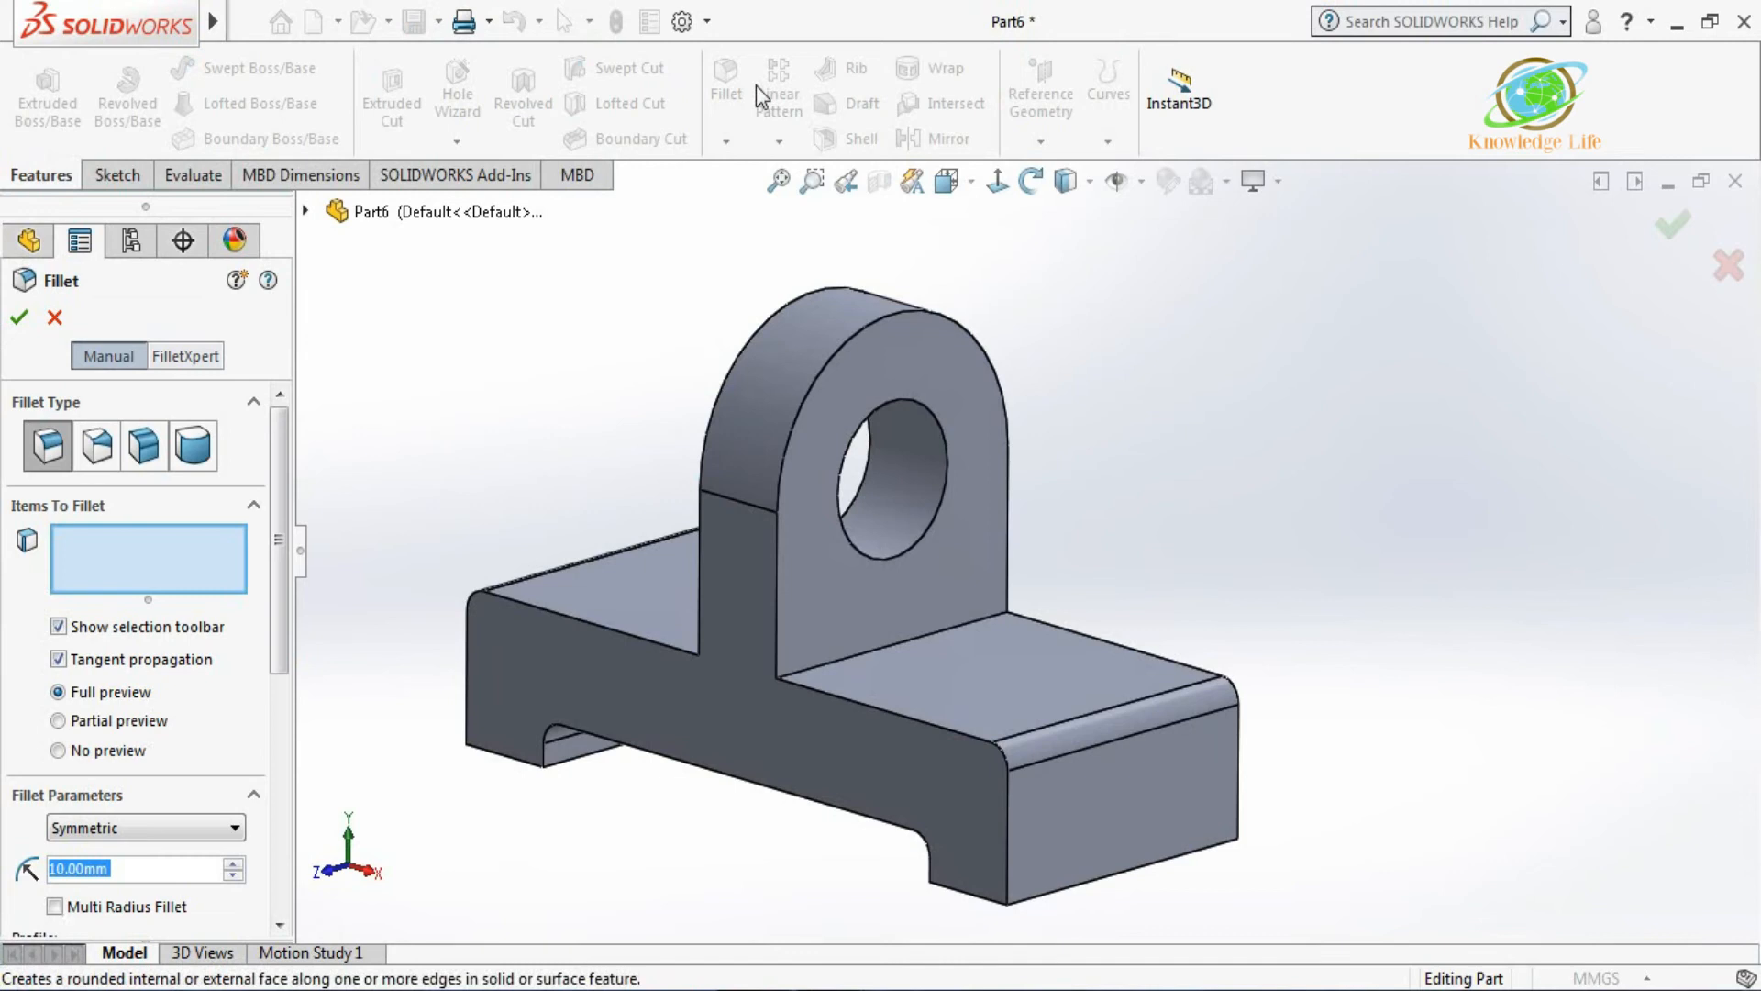
click(905, 641)
middle_drag(648, 612, 676, 587)
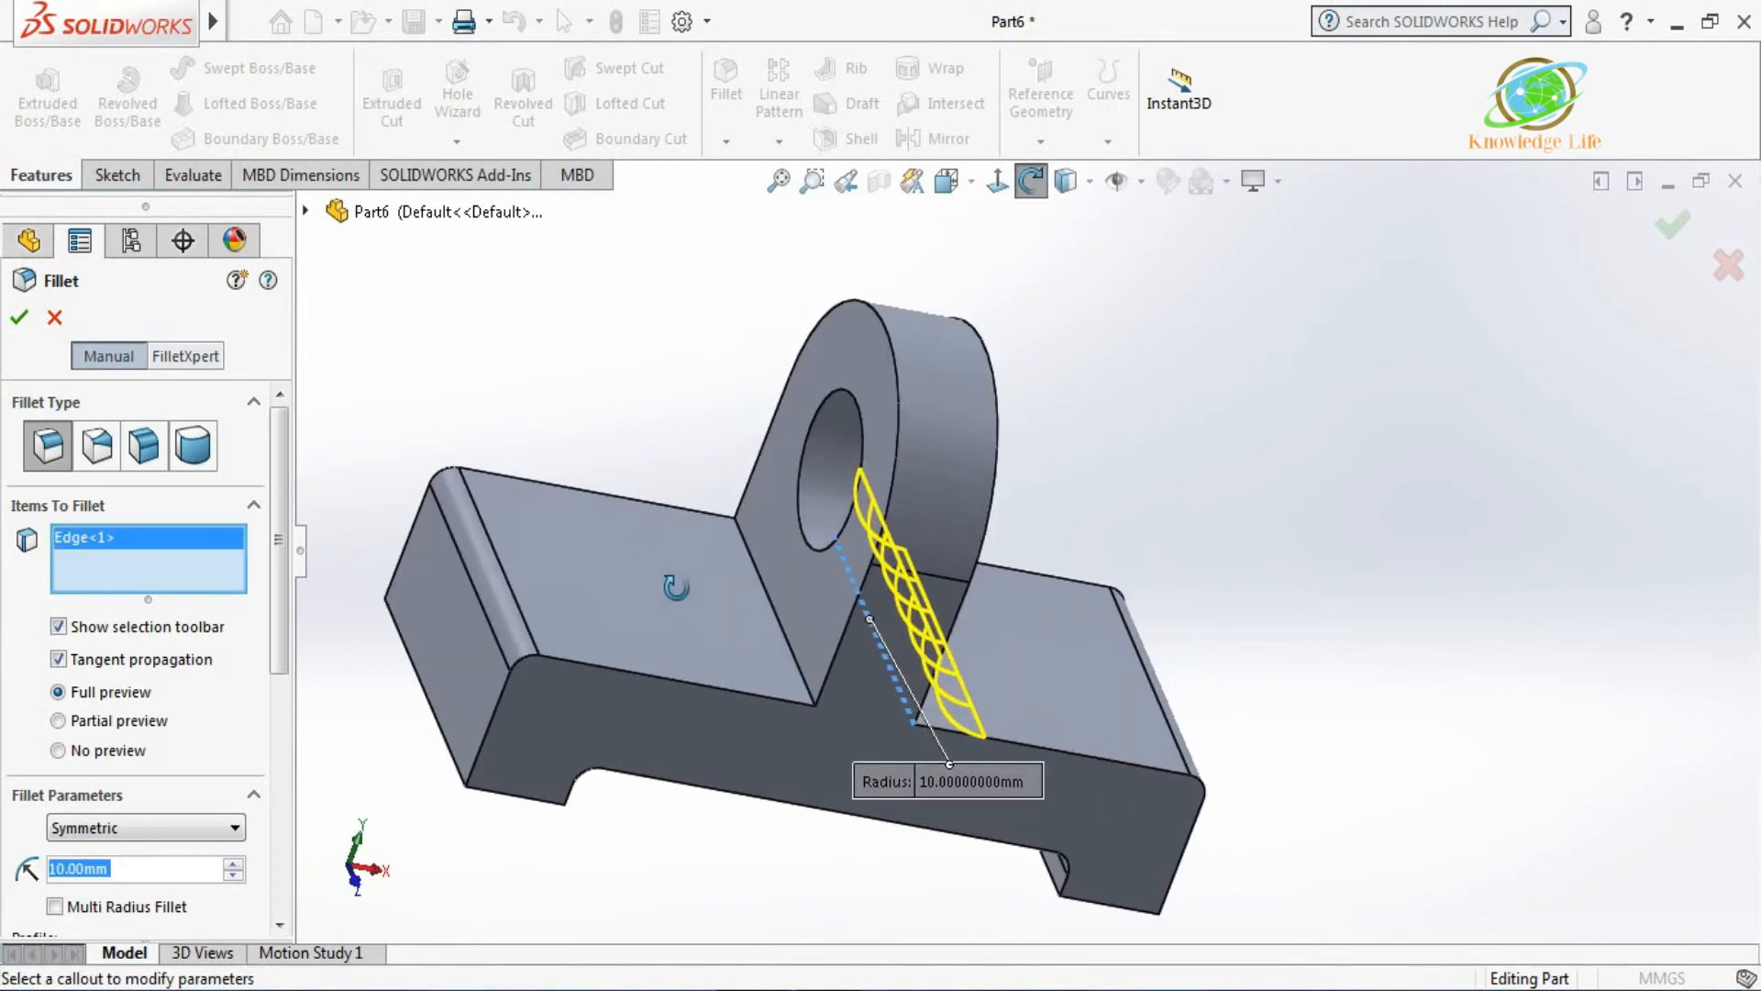
click(767, 592)
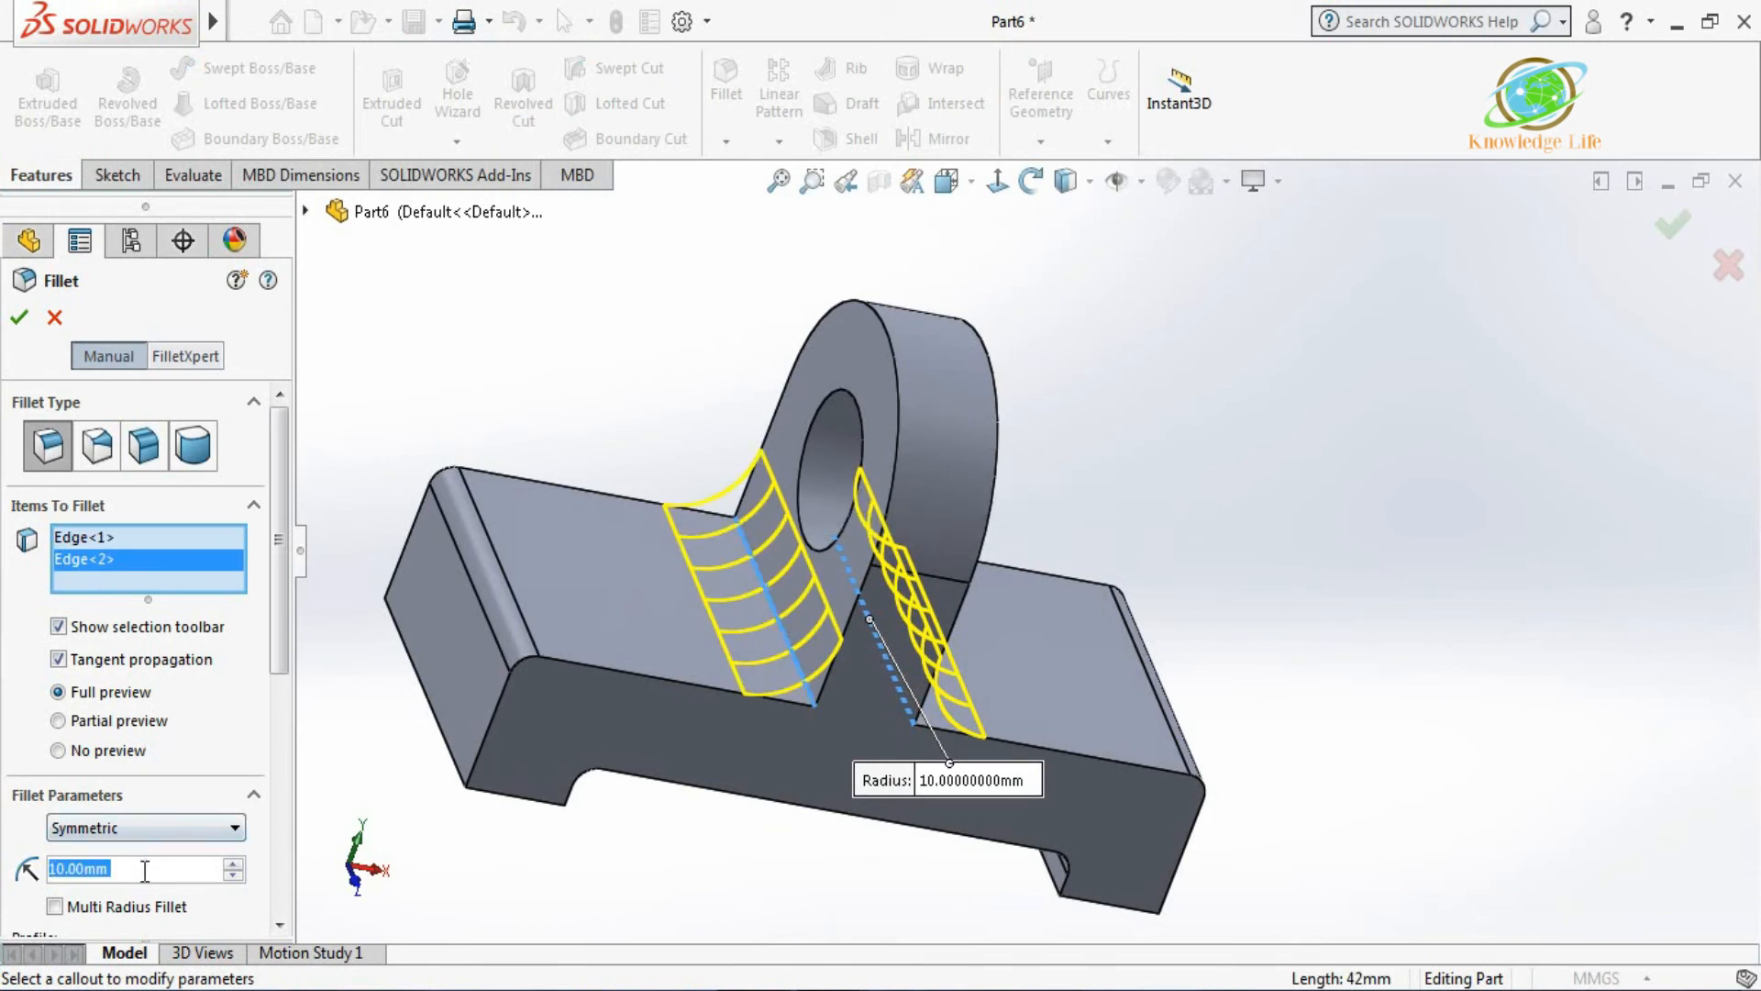
text(3)
key(Return)
middle_drag(453, 339, 426, 319)
click(20, 317)
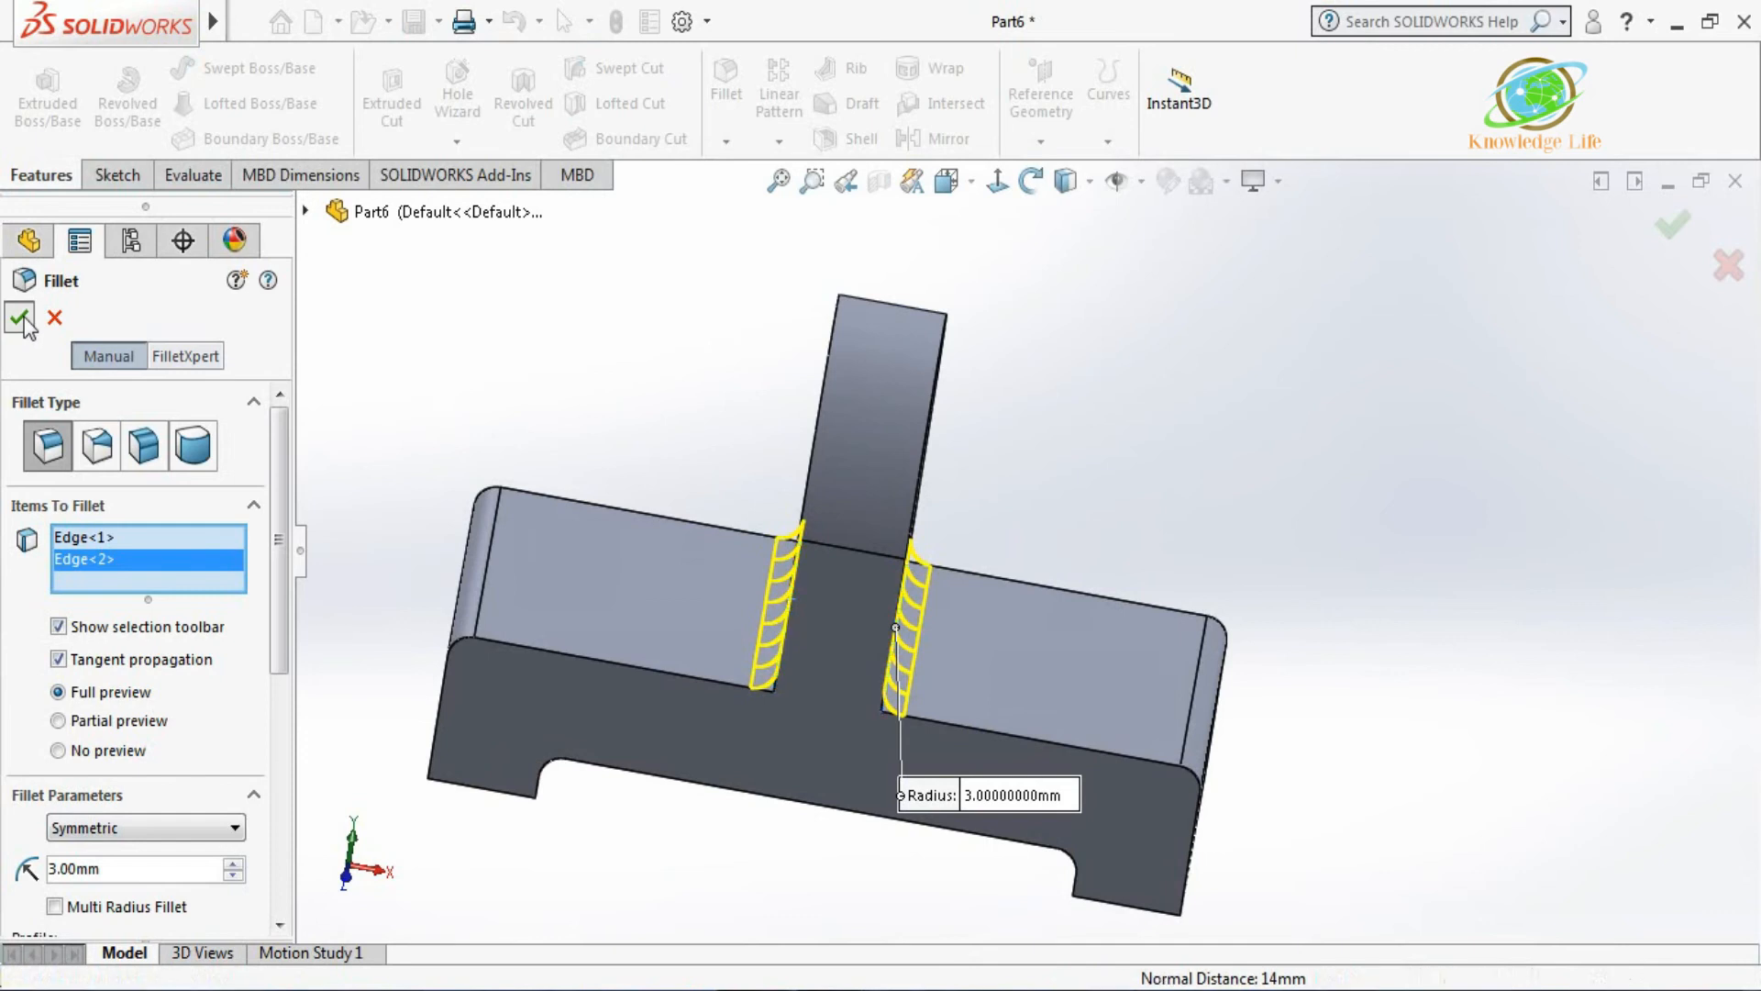
Start a sketch on the base's top face on the +X side of the upright and draw a circle about 12 mm in diameter there.
click(1077, 653)
click(1191, 572)
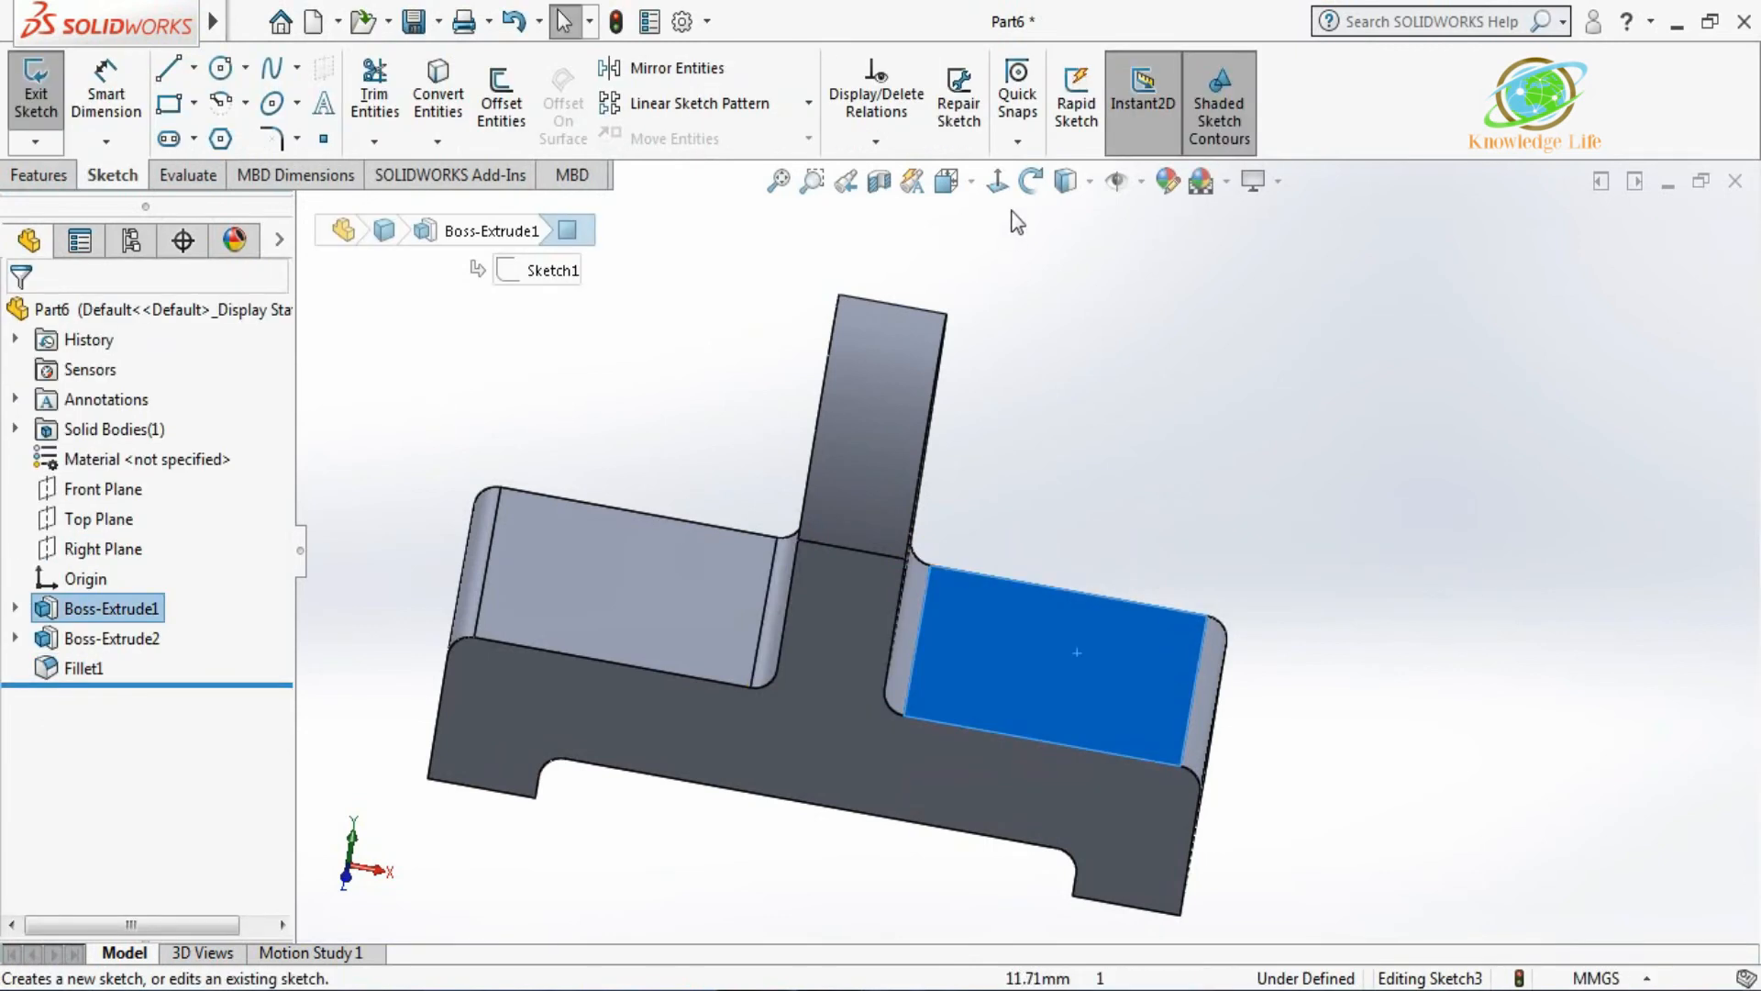
click(999, 180)
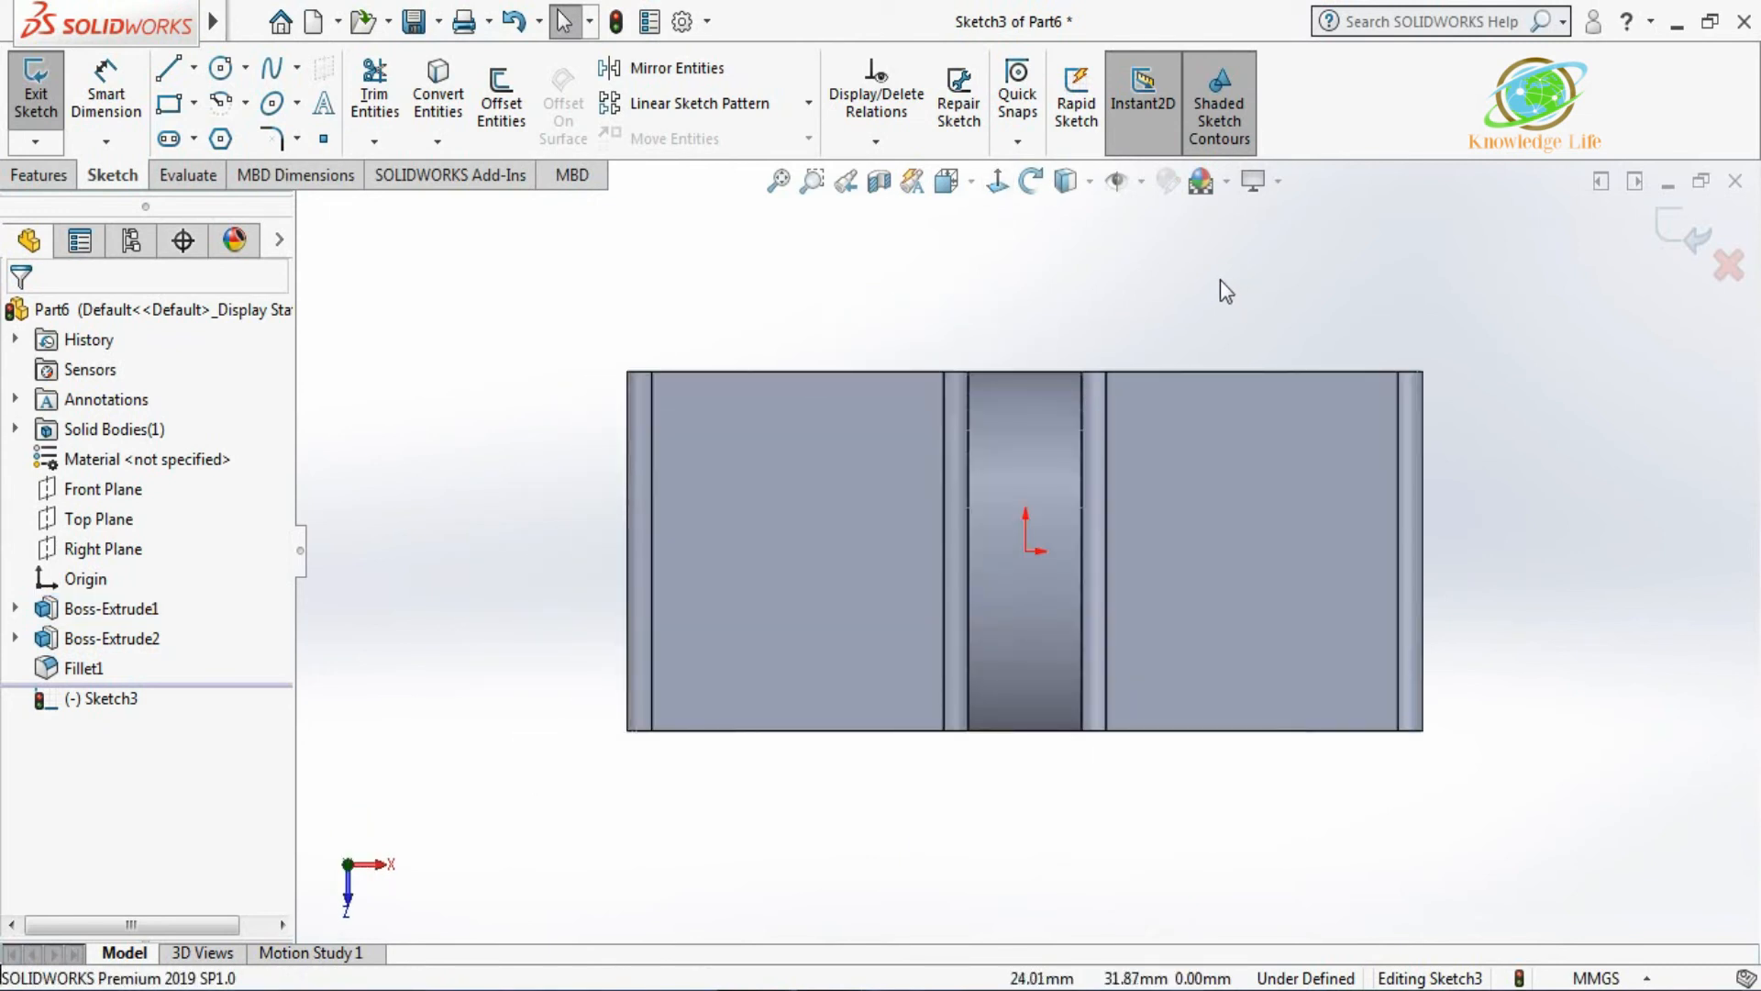
click(220, 67)
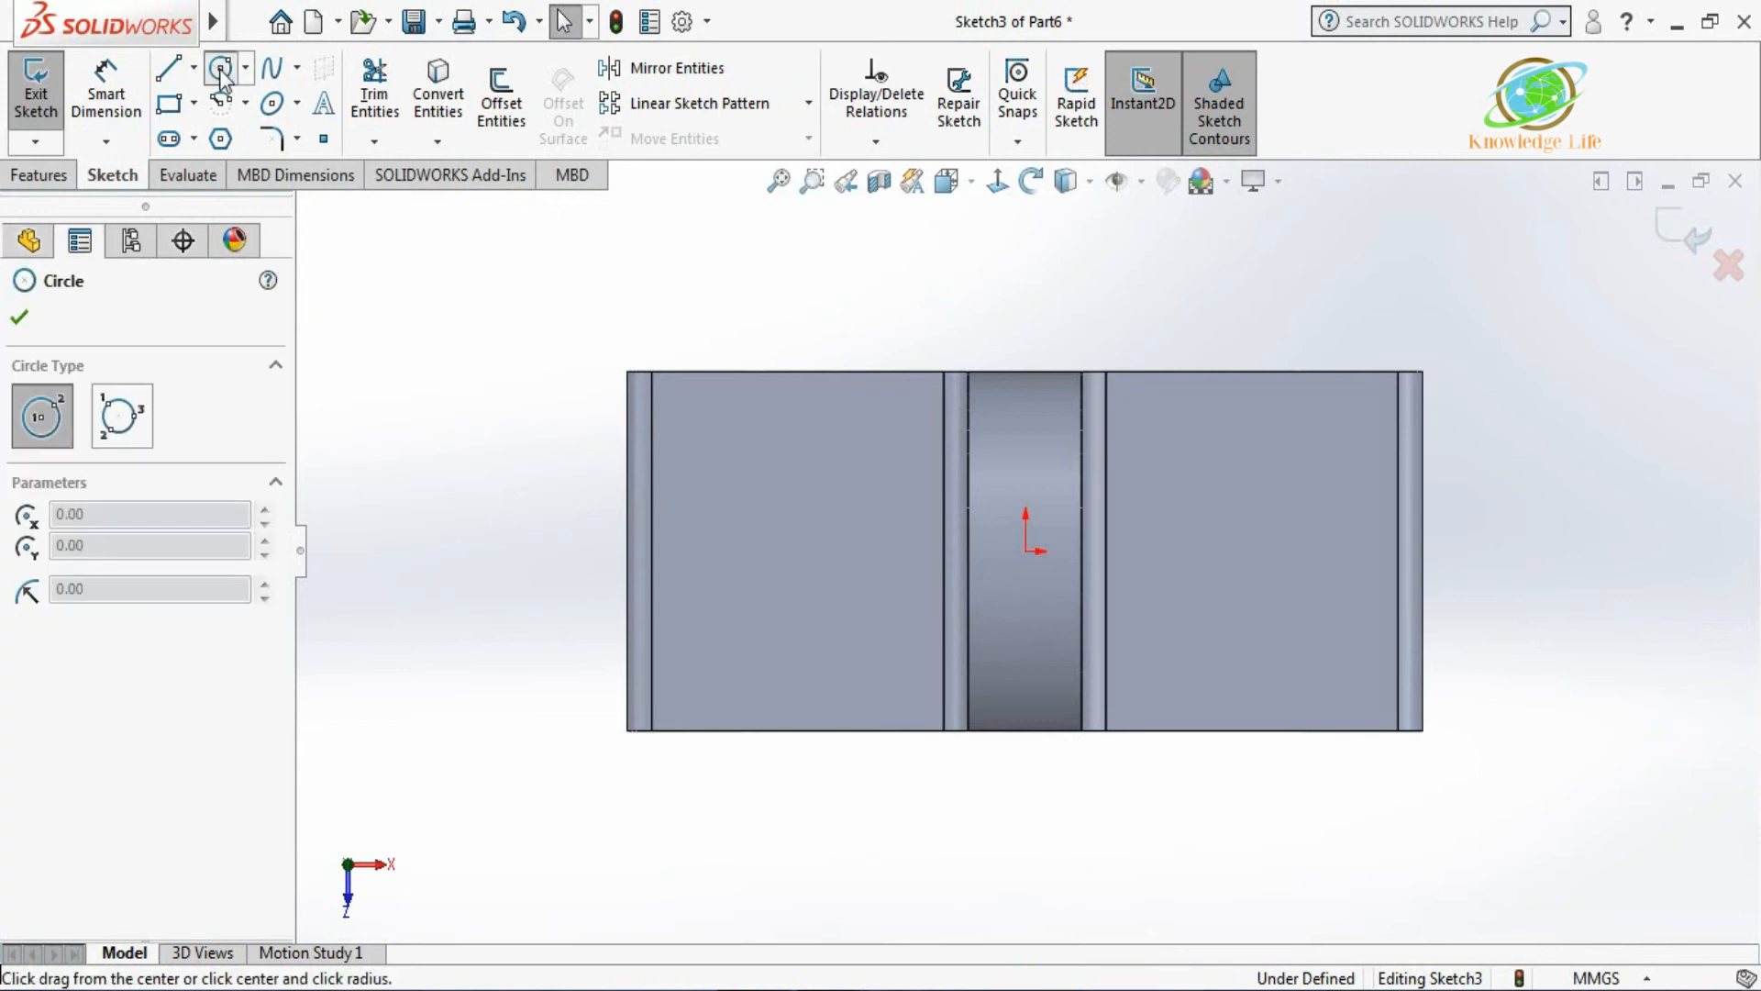
click(1254, 550)
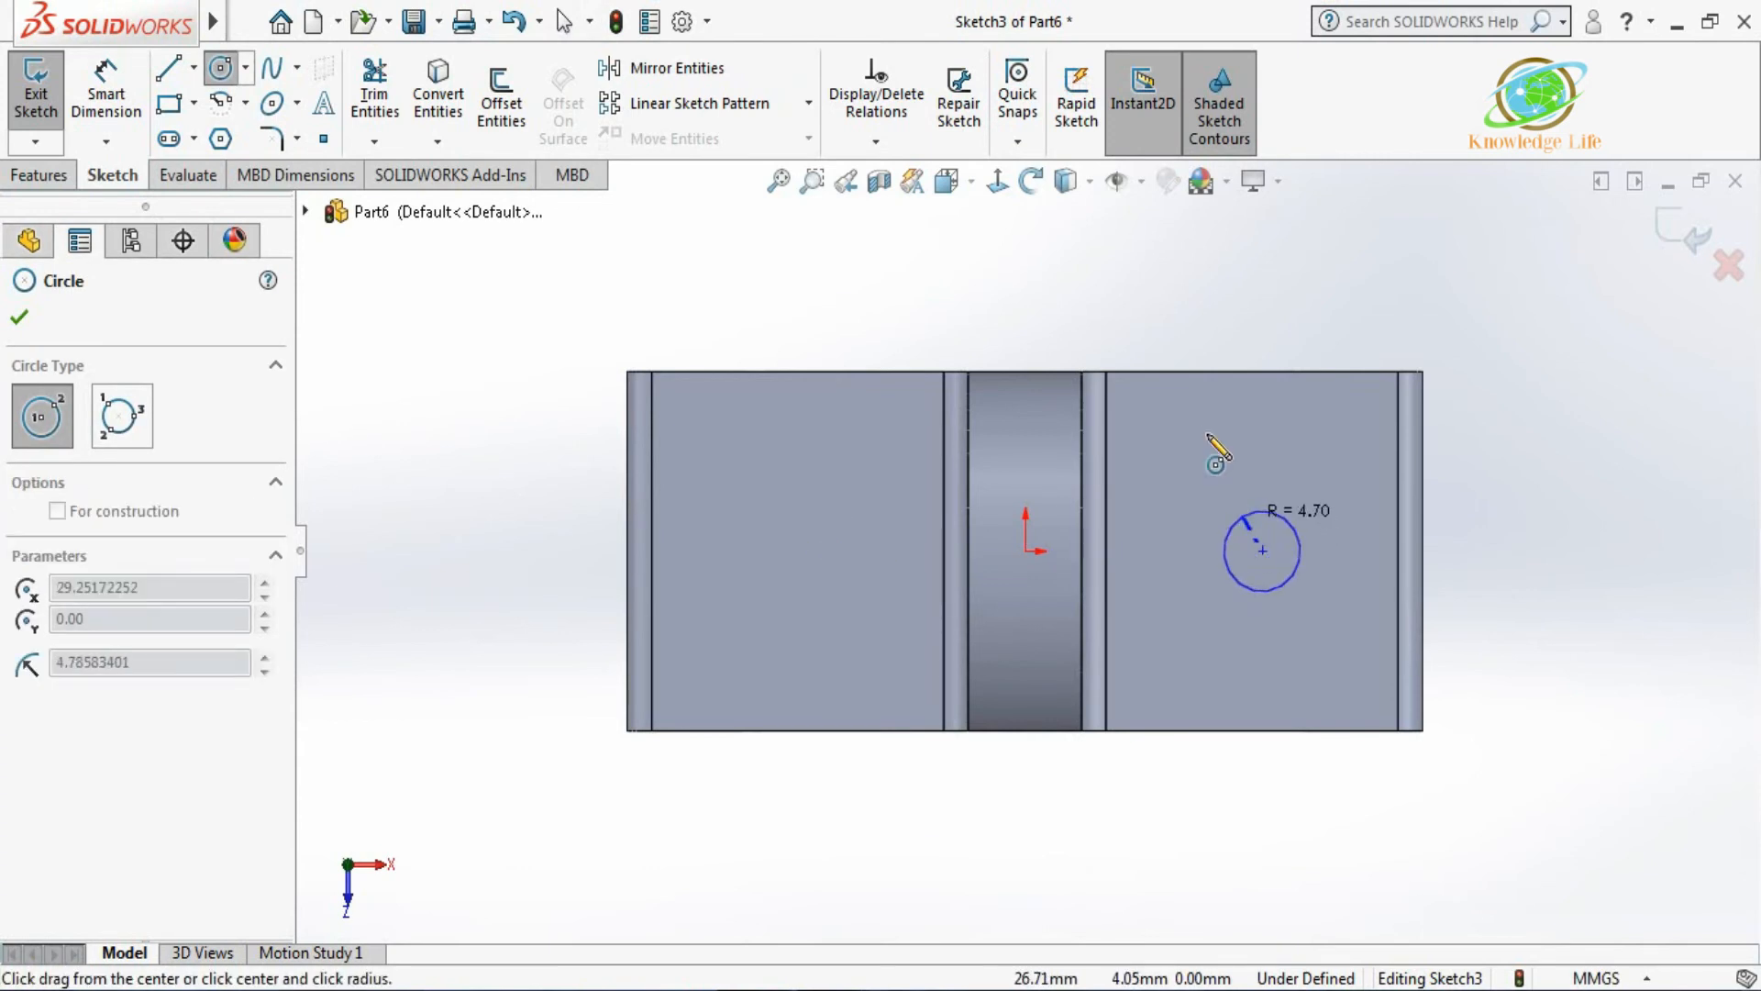
click(1253, 503)
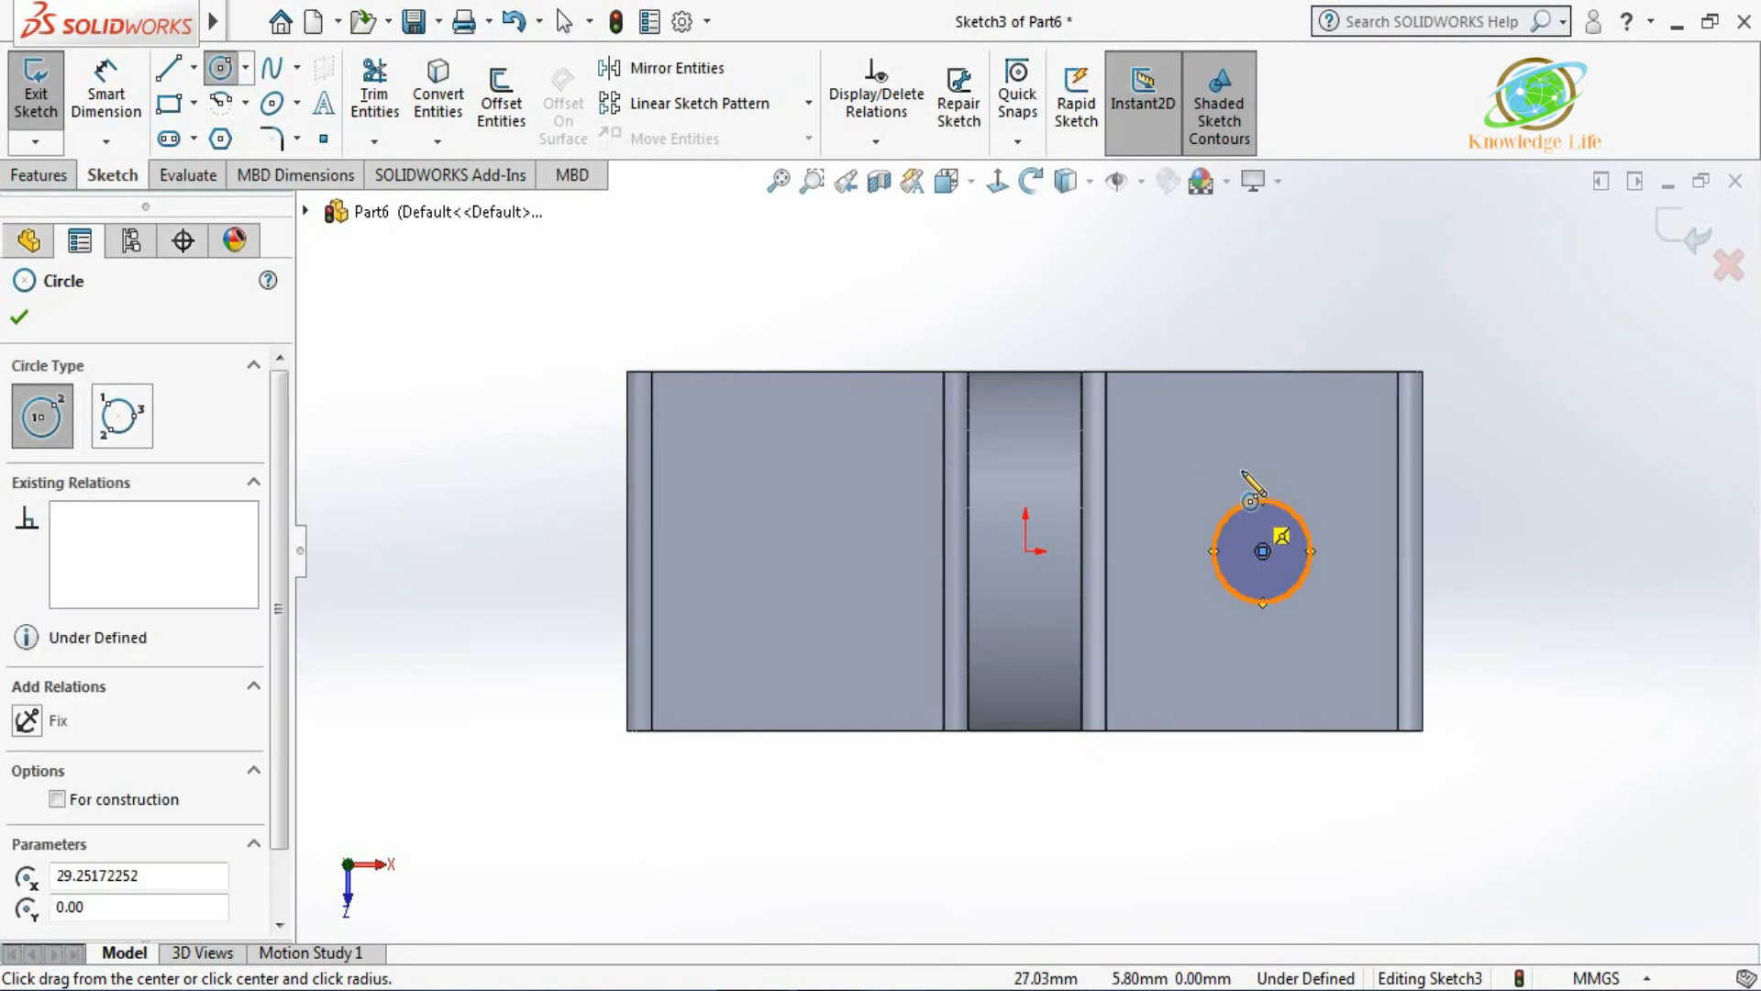
Dimension the new circle's diameter and set it to 12 mm.
click(106, 91)
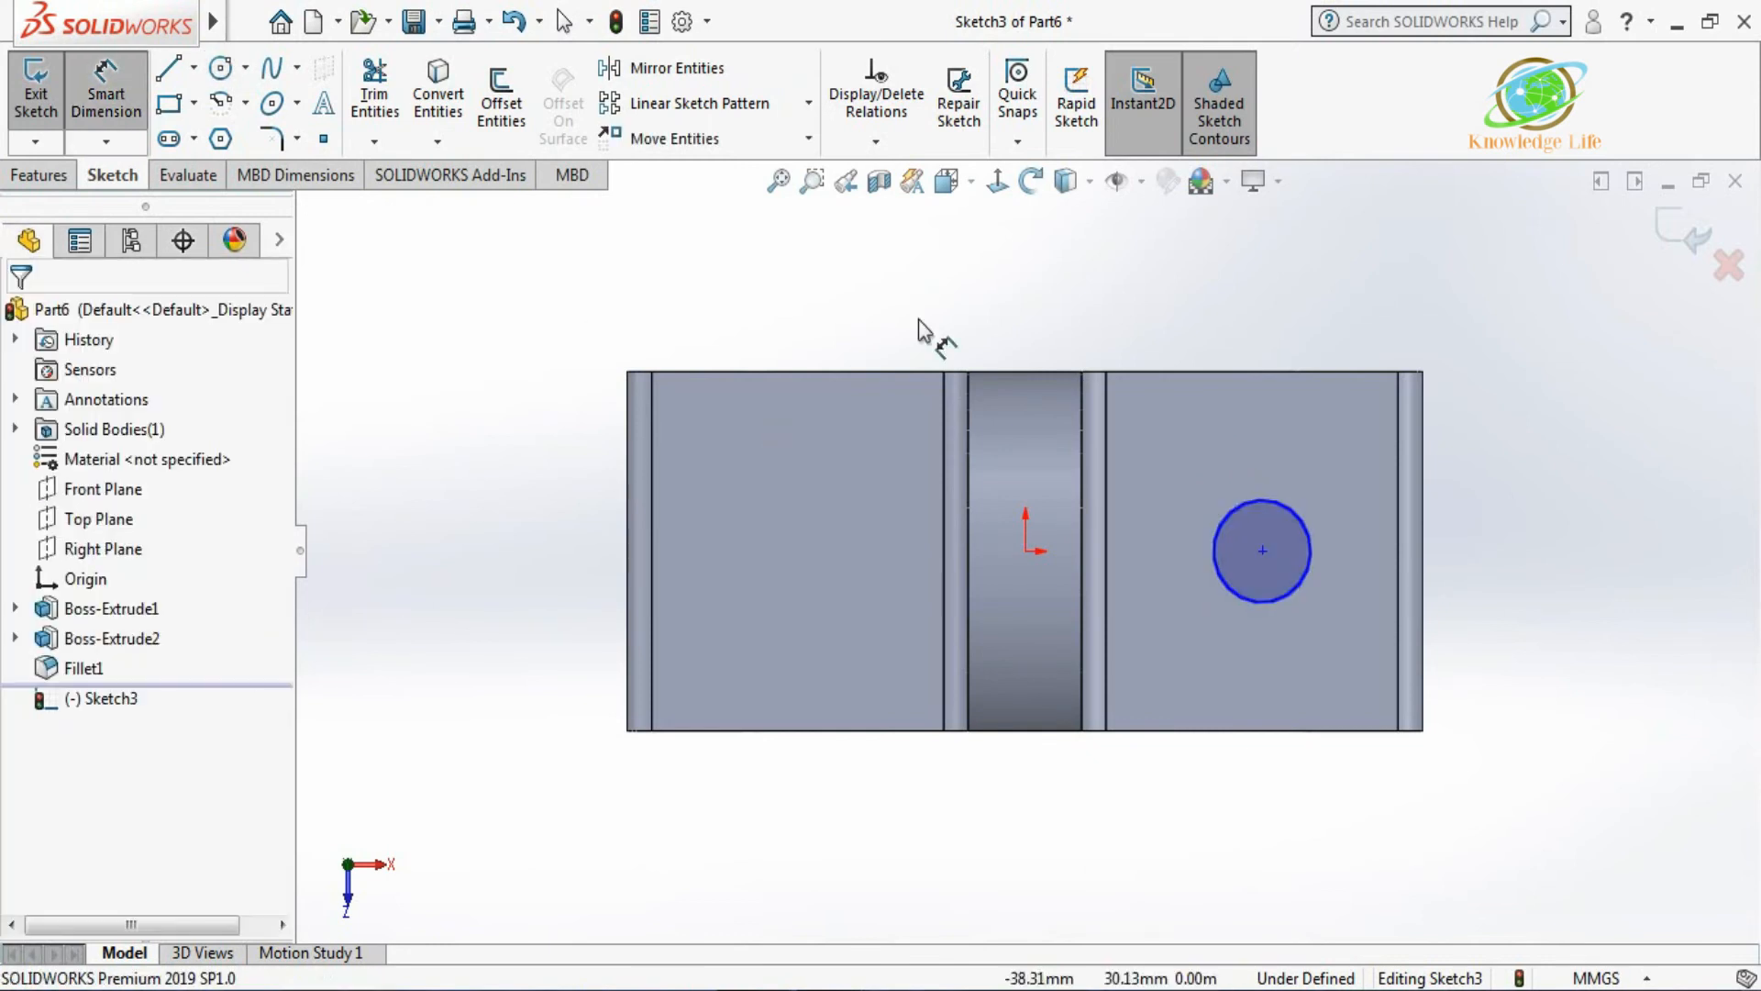
click(1289, 506)
click(1292, 452)
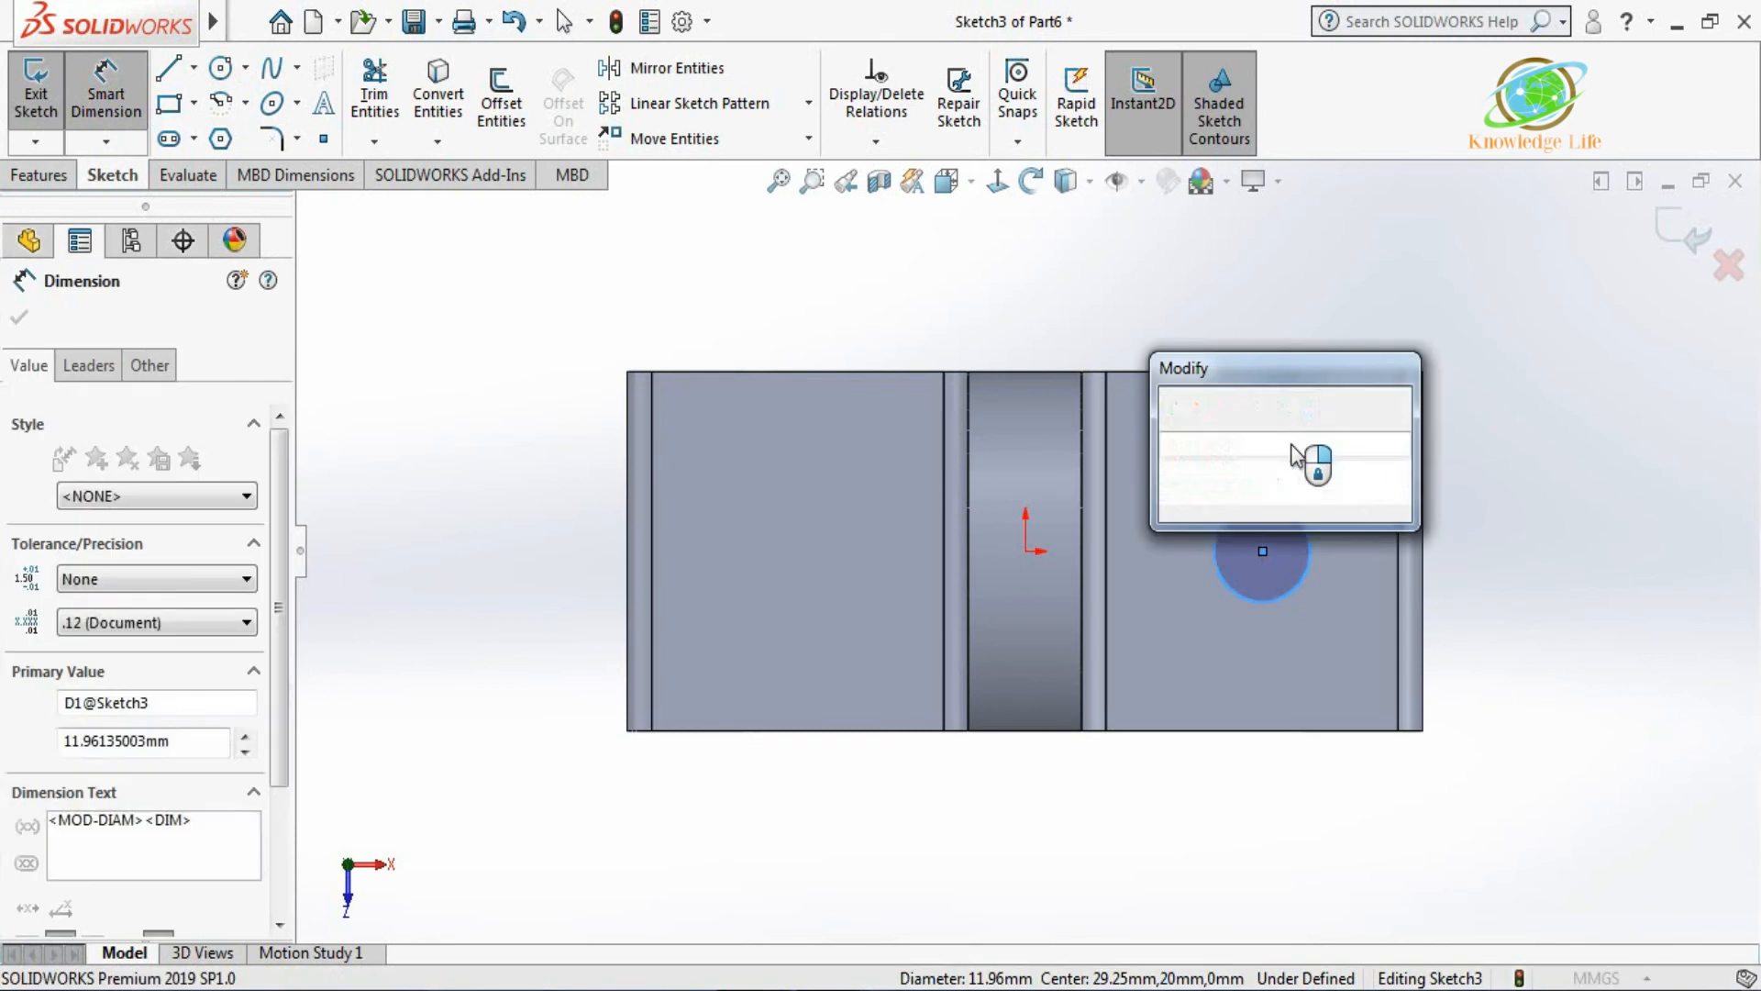
text(12)
key(Return)
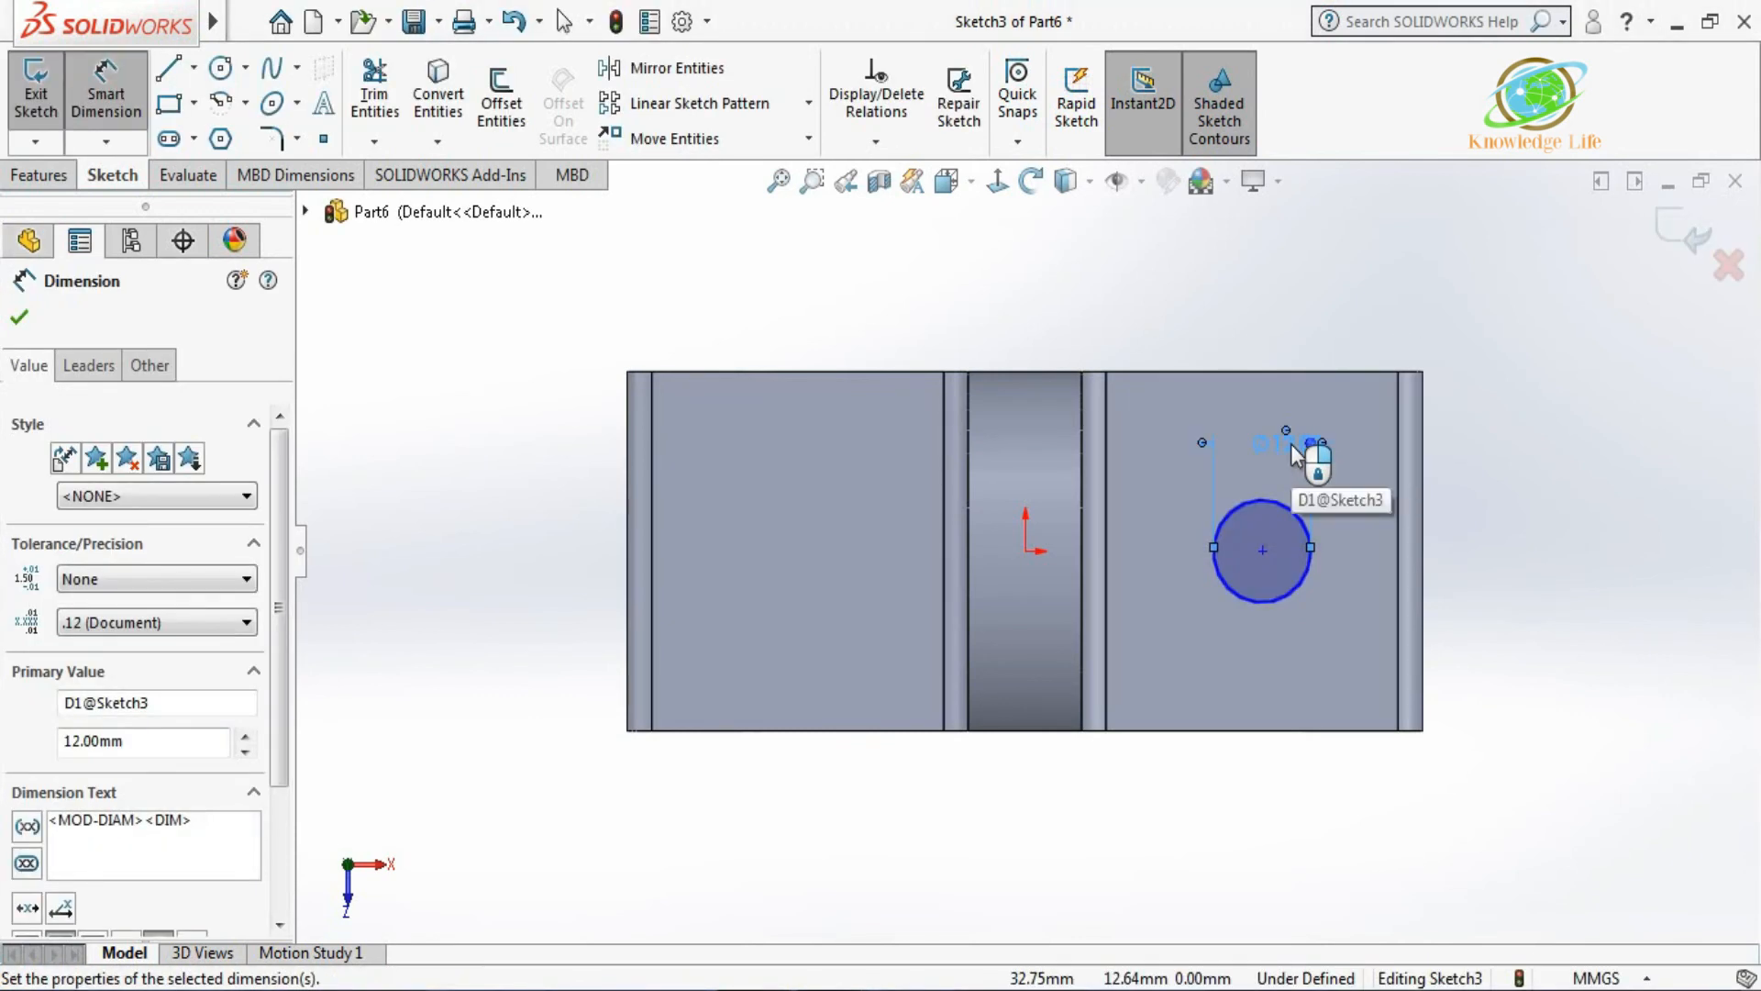
Dimension the horizontal distance from the circle's centre to the base's nearest end corner and set it to 24 mm.
click(1263, 550)
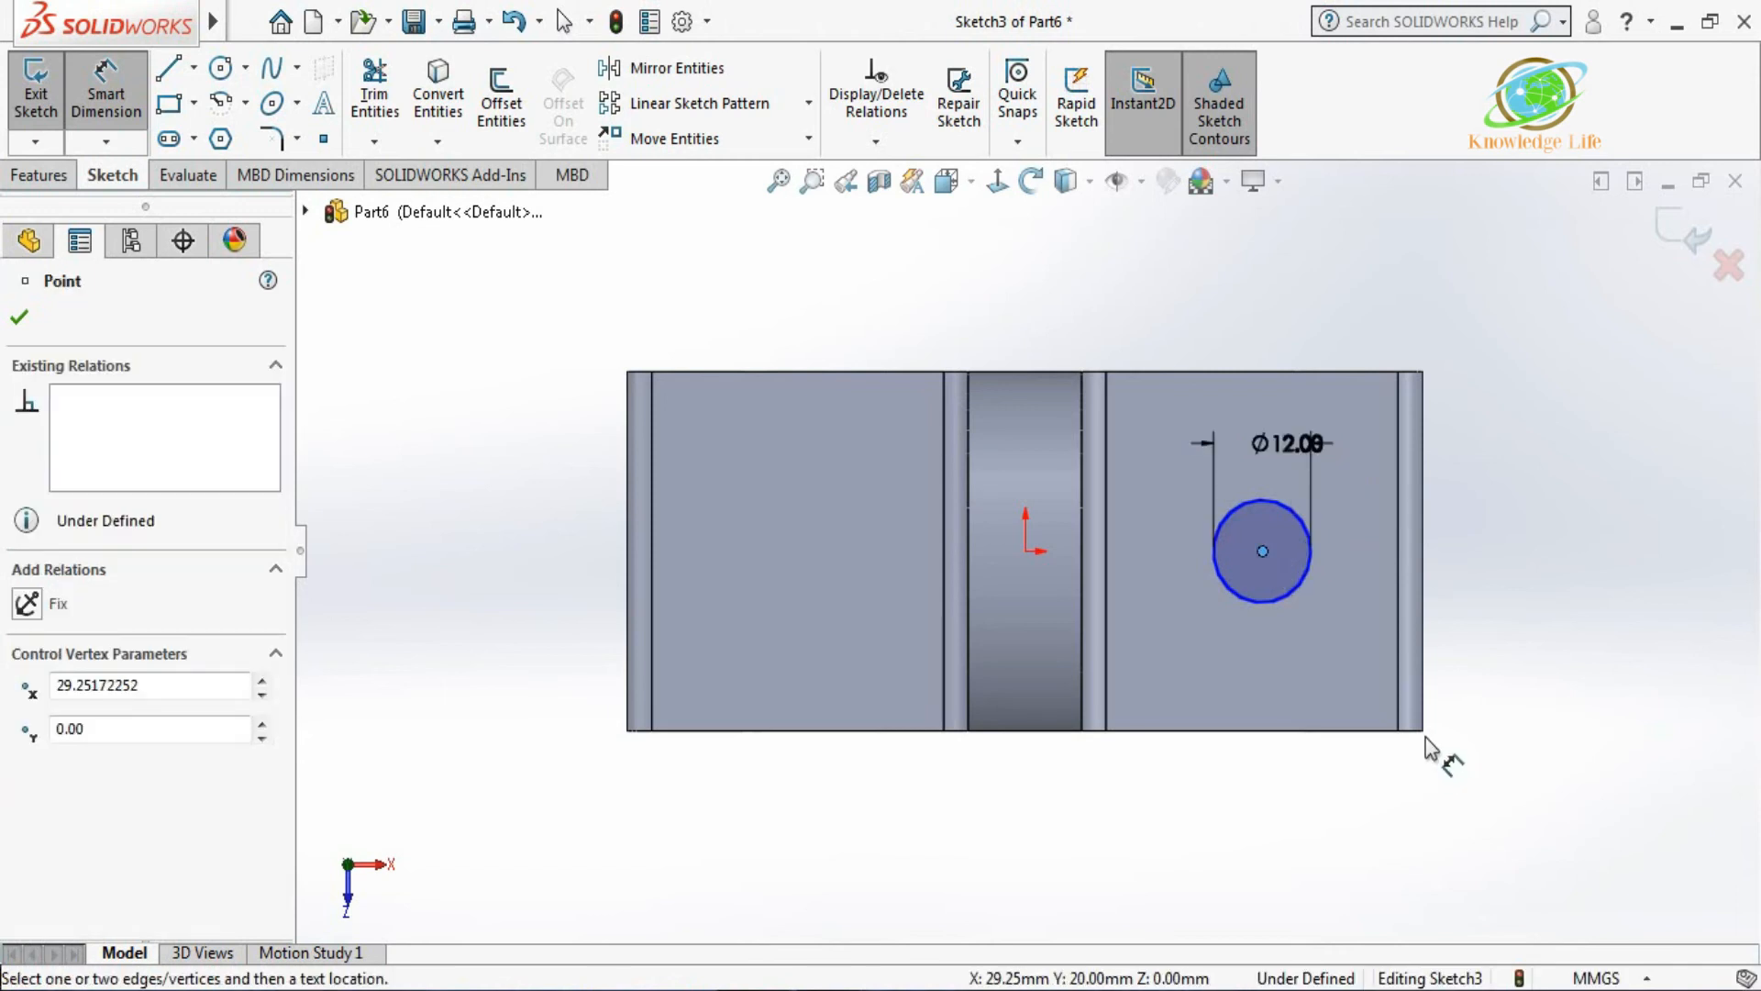
click(1423, 730)
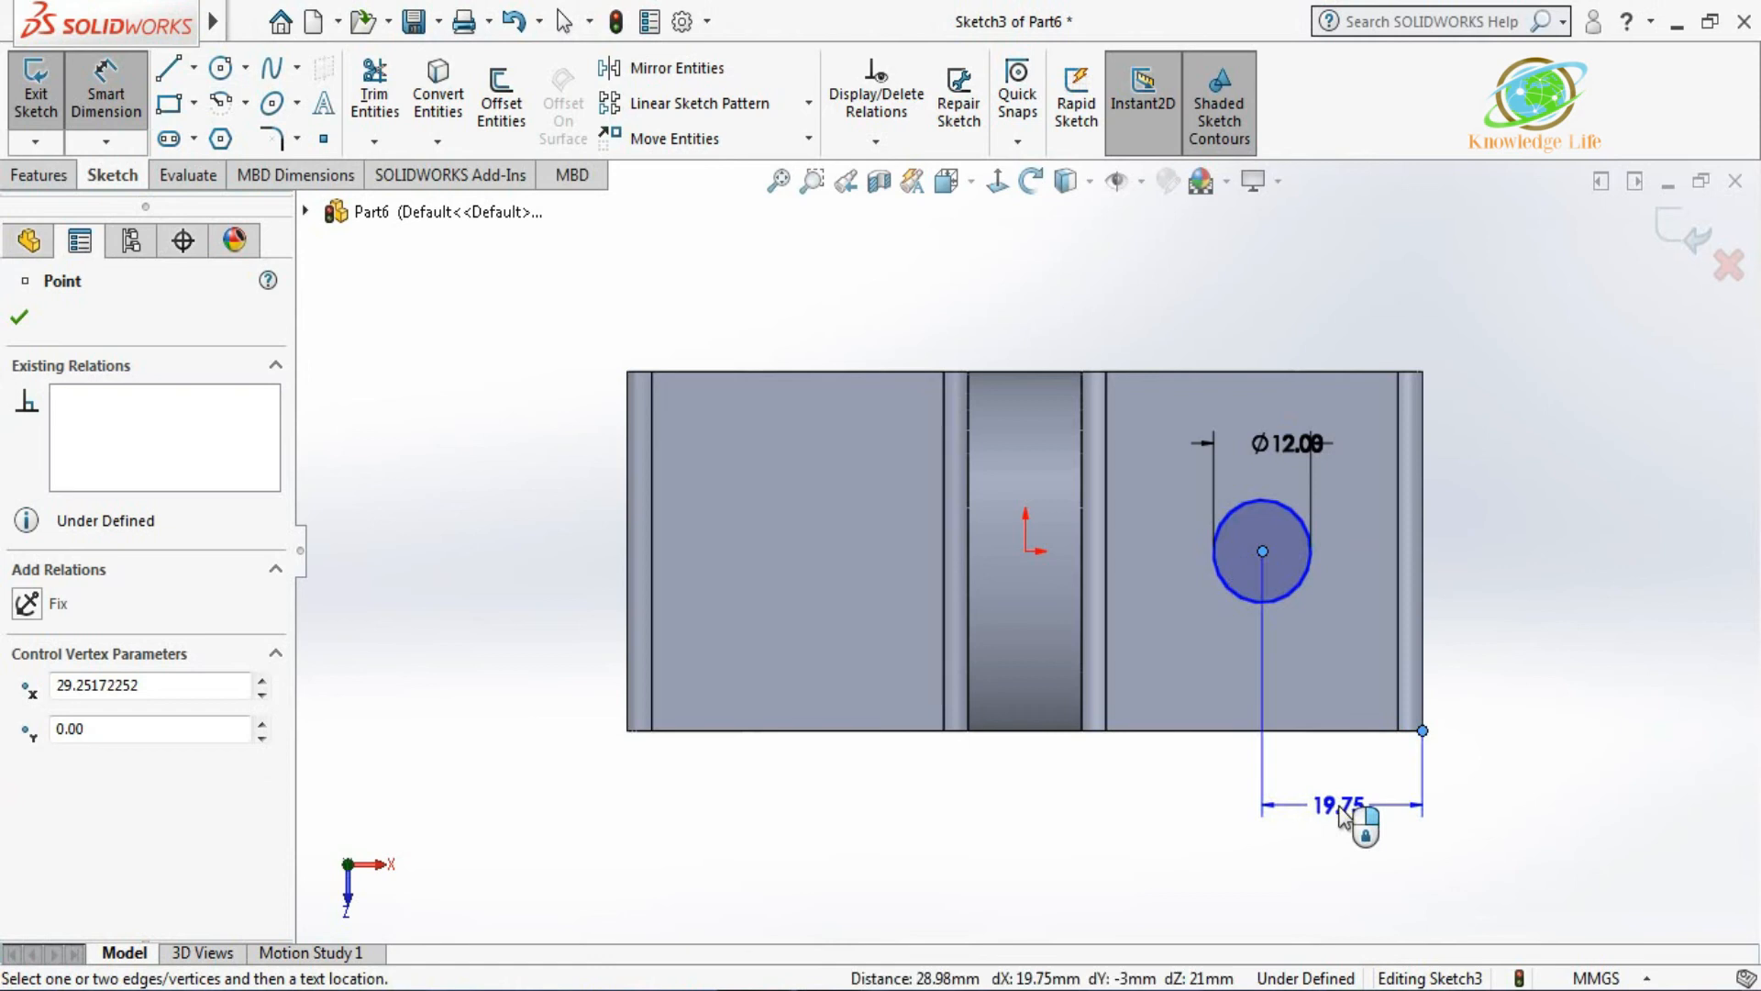
click(1339, 815)
text(24)
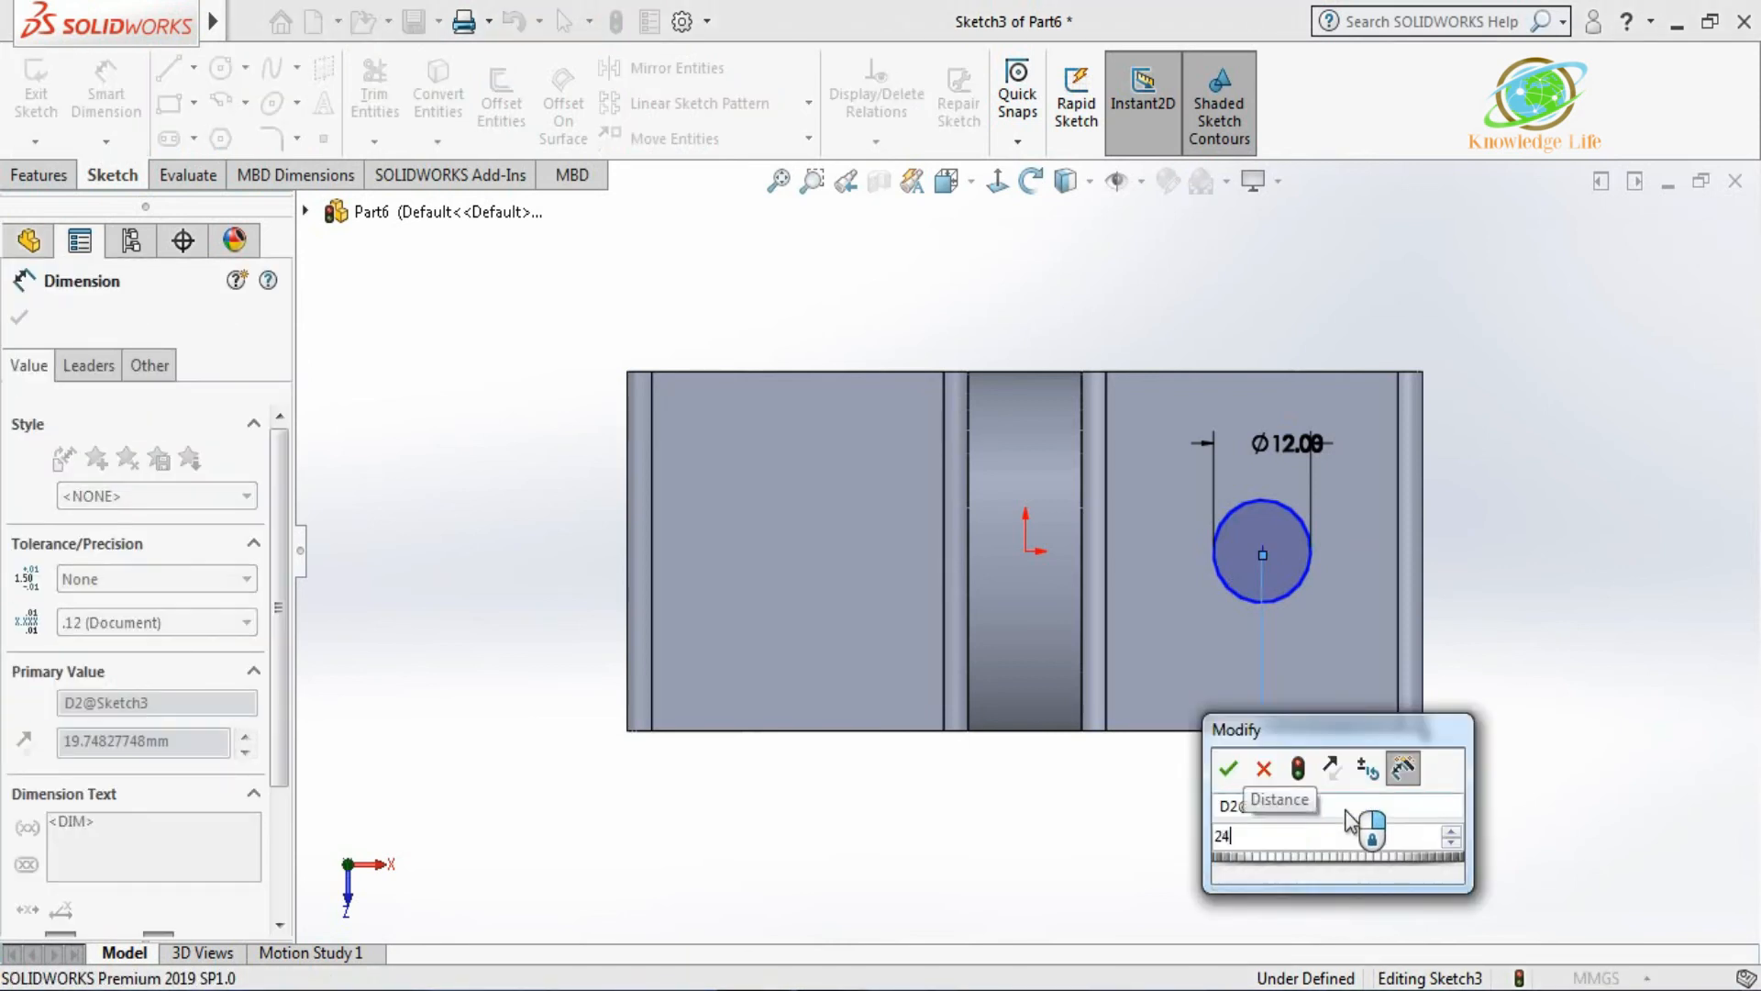
key(Return)
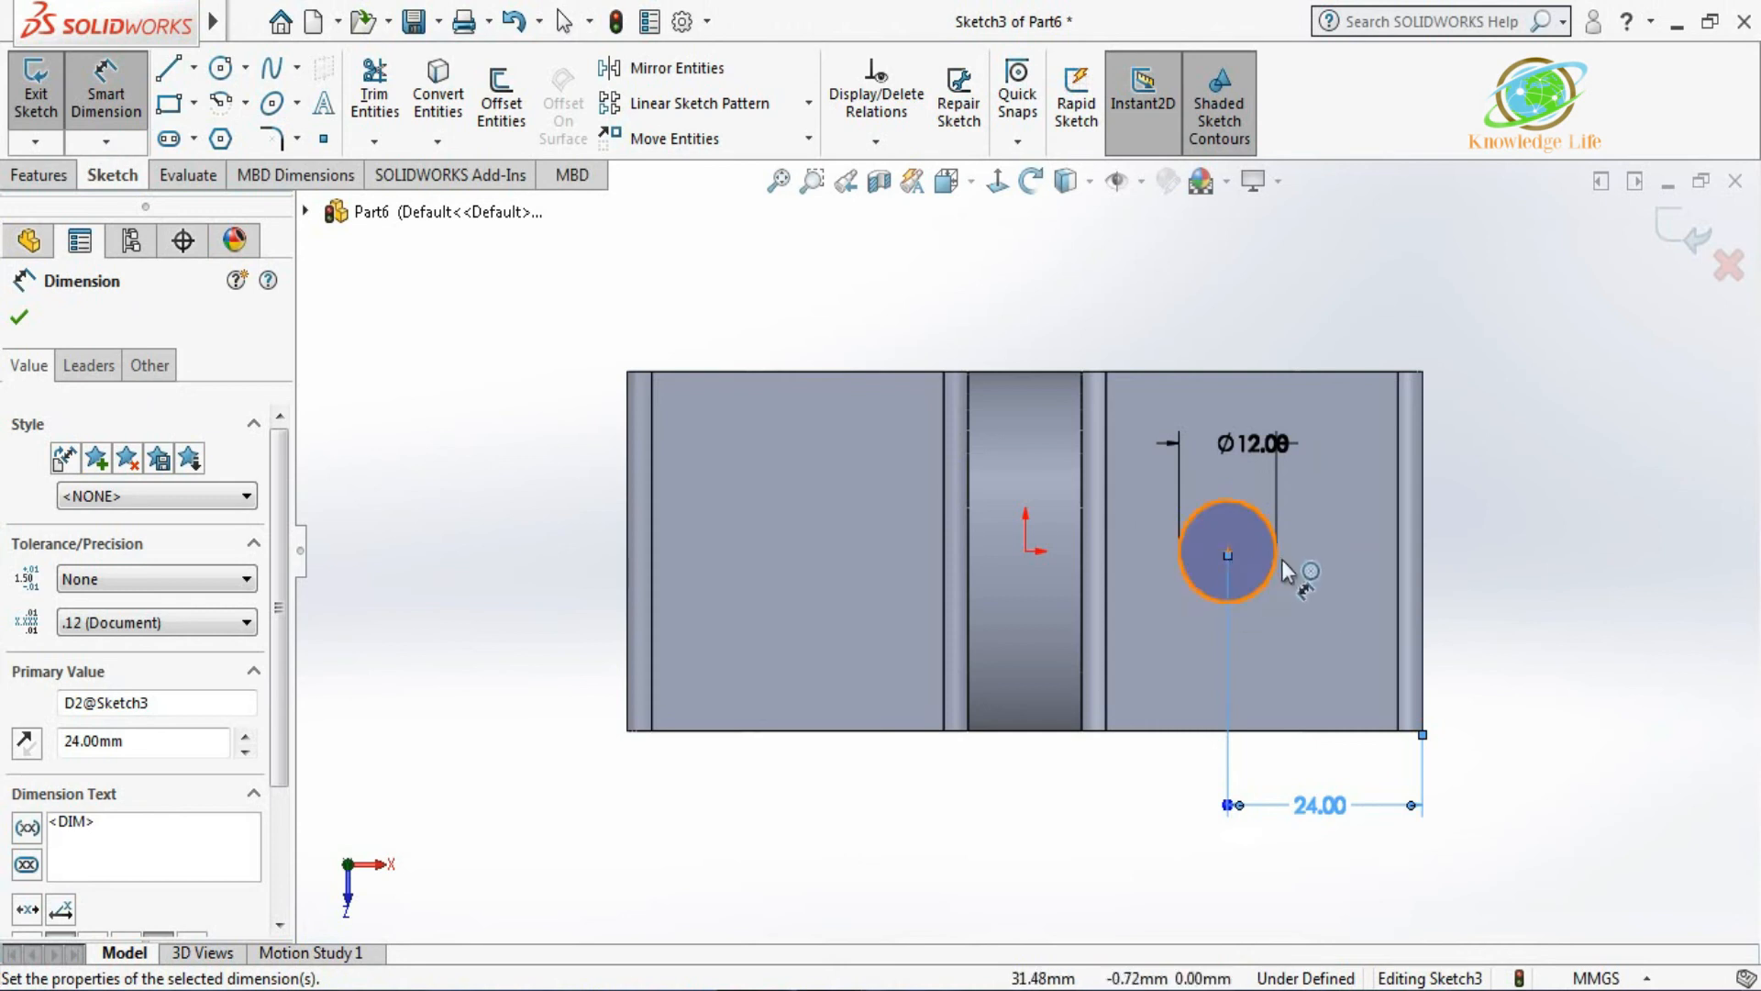
key(Escape)
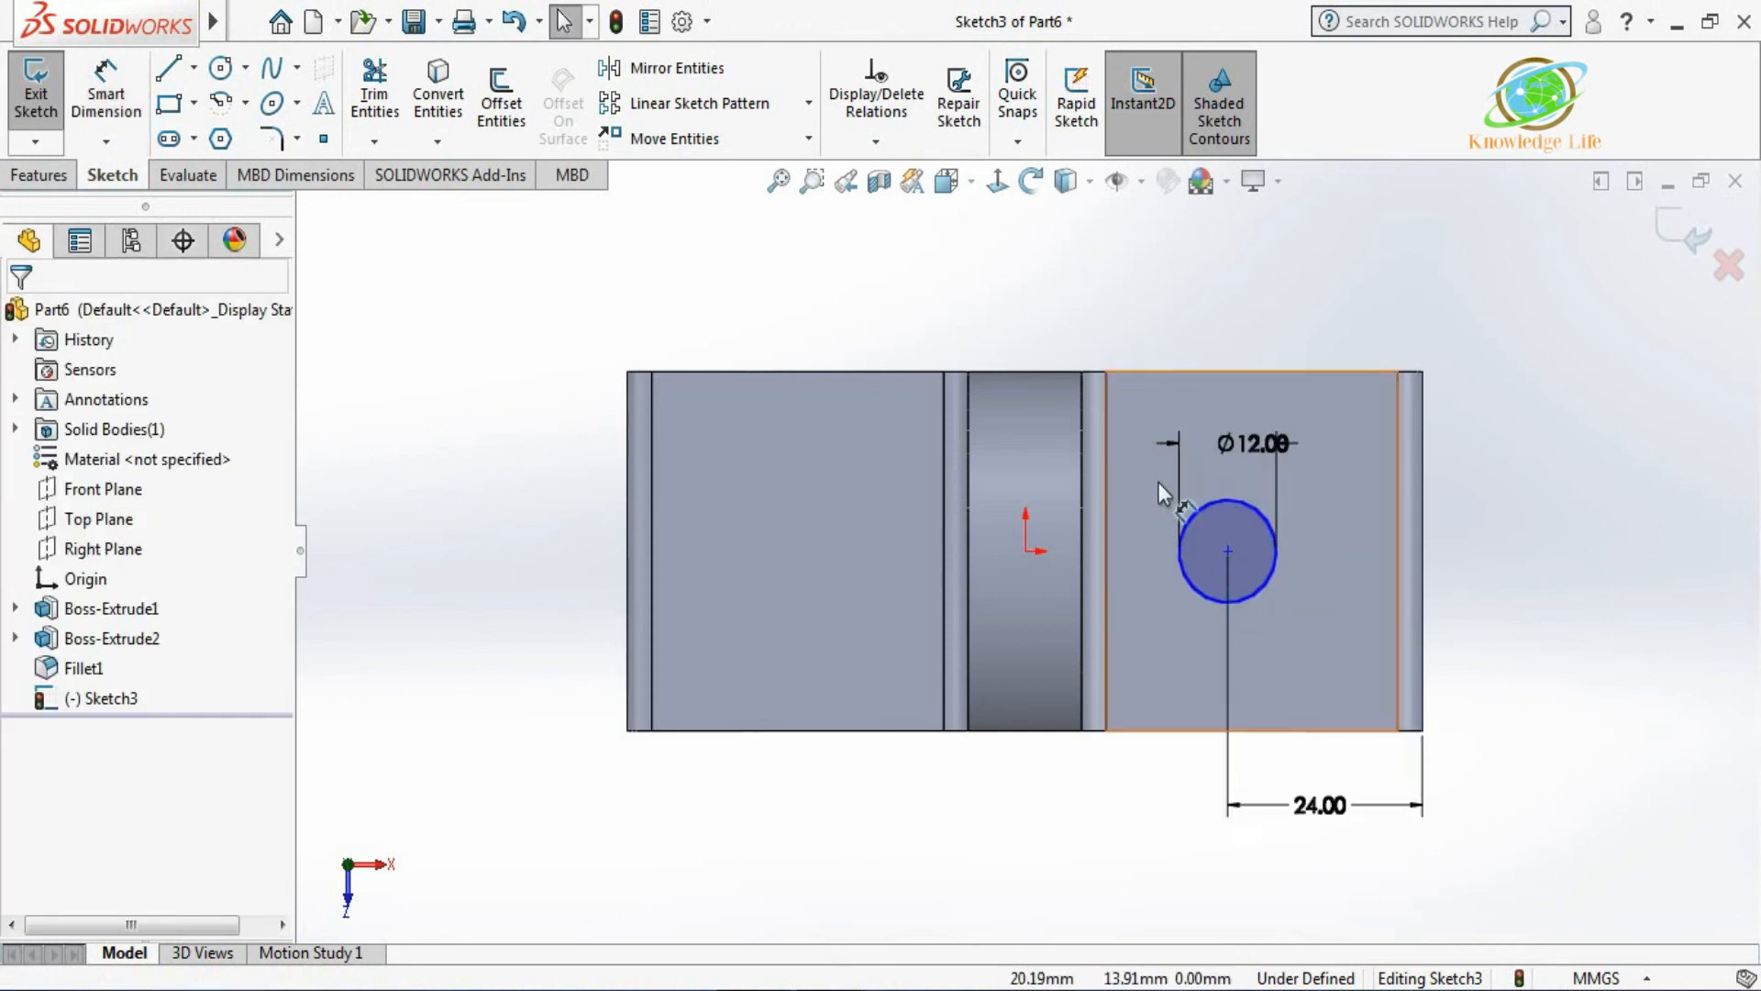
Add a Horizontal relation between the origin and the circle's centre point.
click(1024, 551)
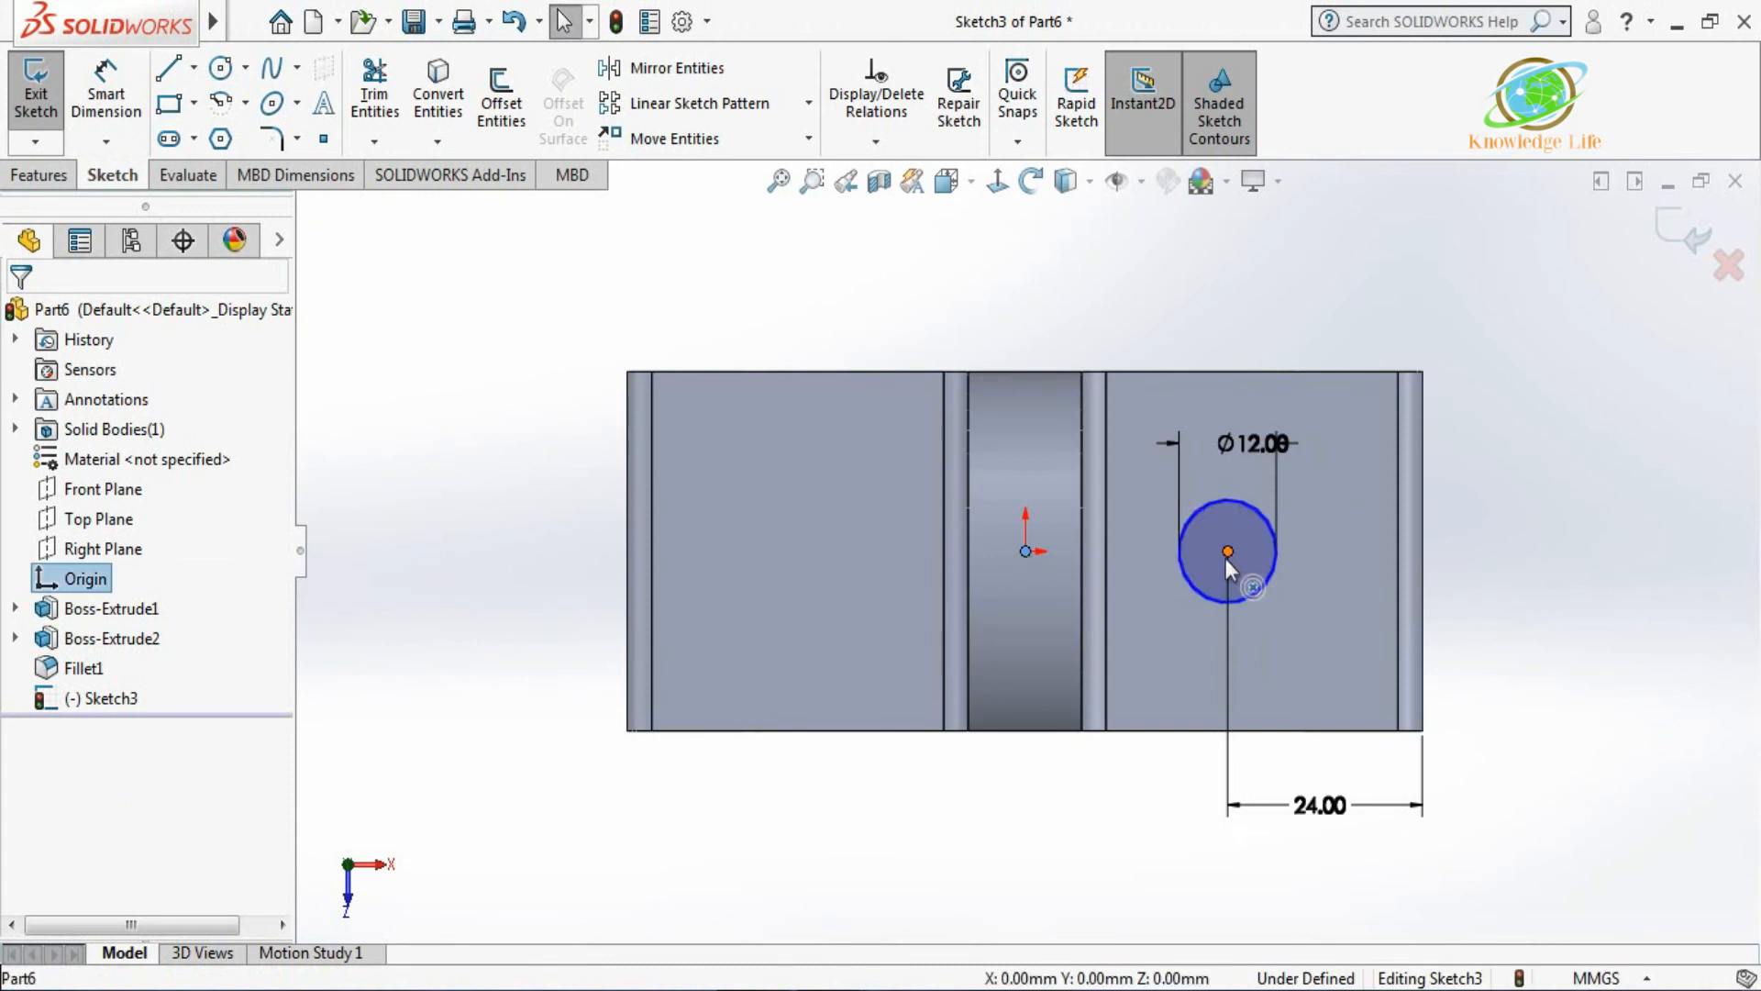
ctrl+click(1227, 552)
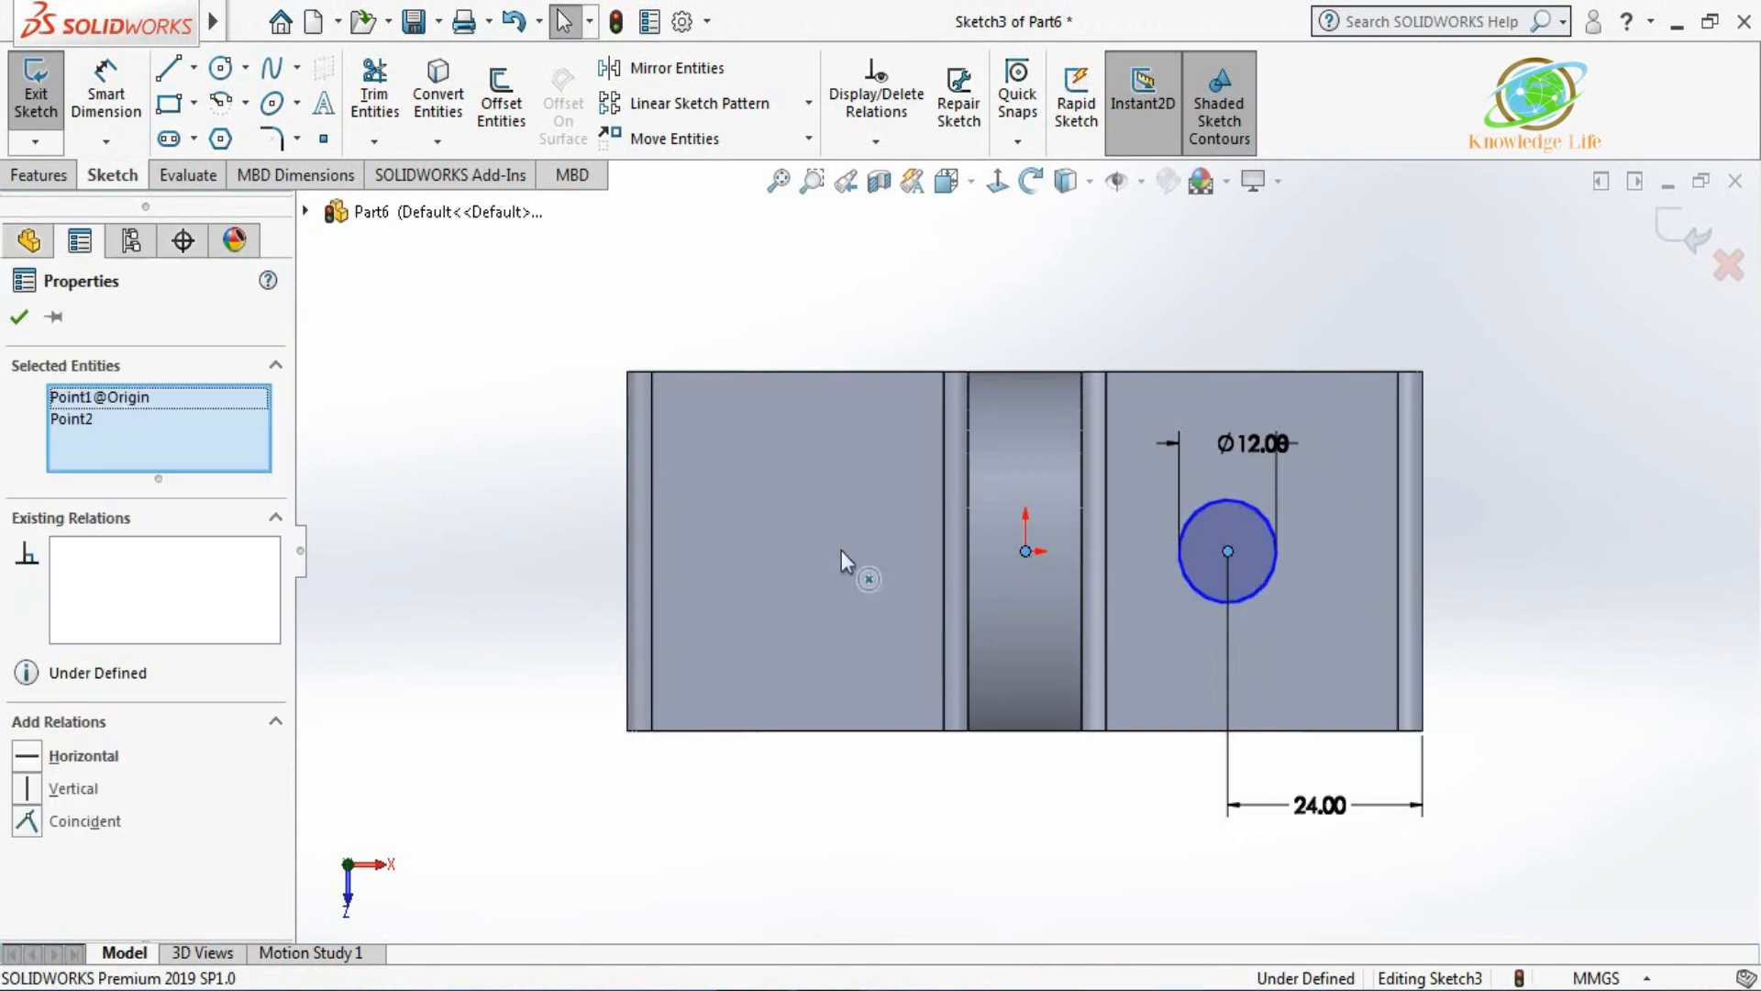
click(29, 755)
key(Escape)
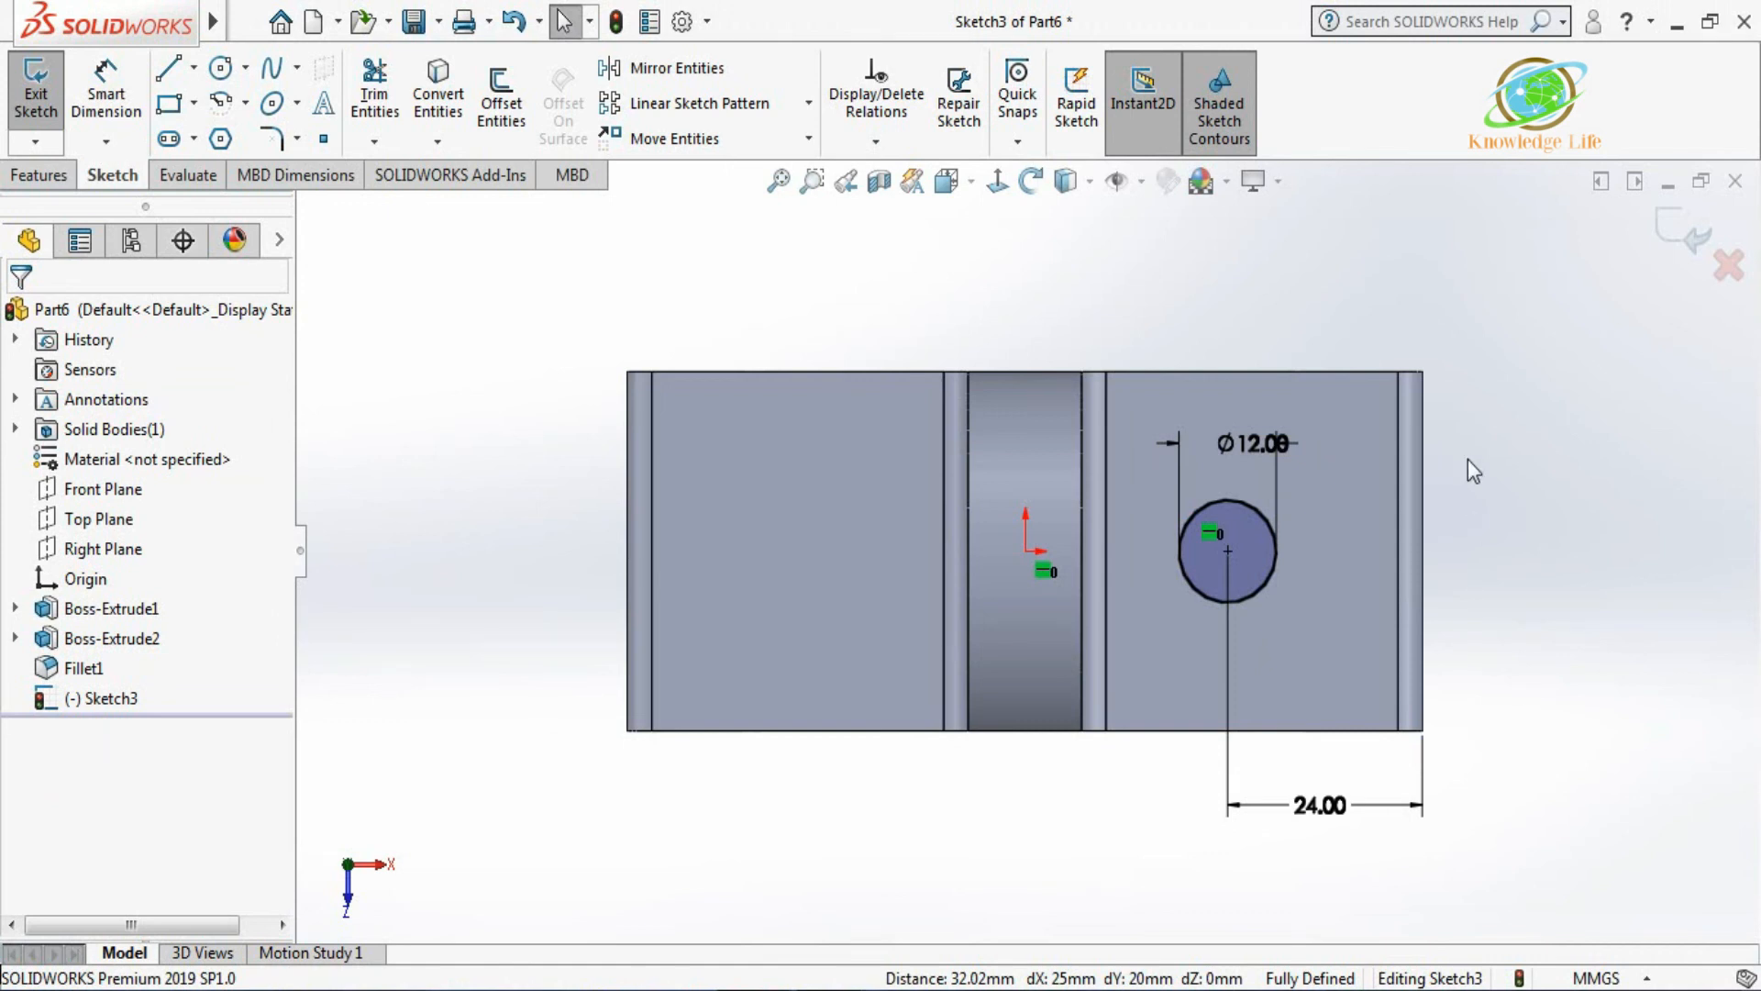
Cut-extrude the 12 mm circle down through the base with the Up To Next end condition.
scroll(1468, 459, down, 1)
click(40, 174)
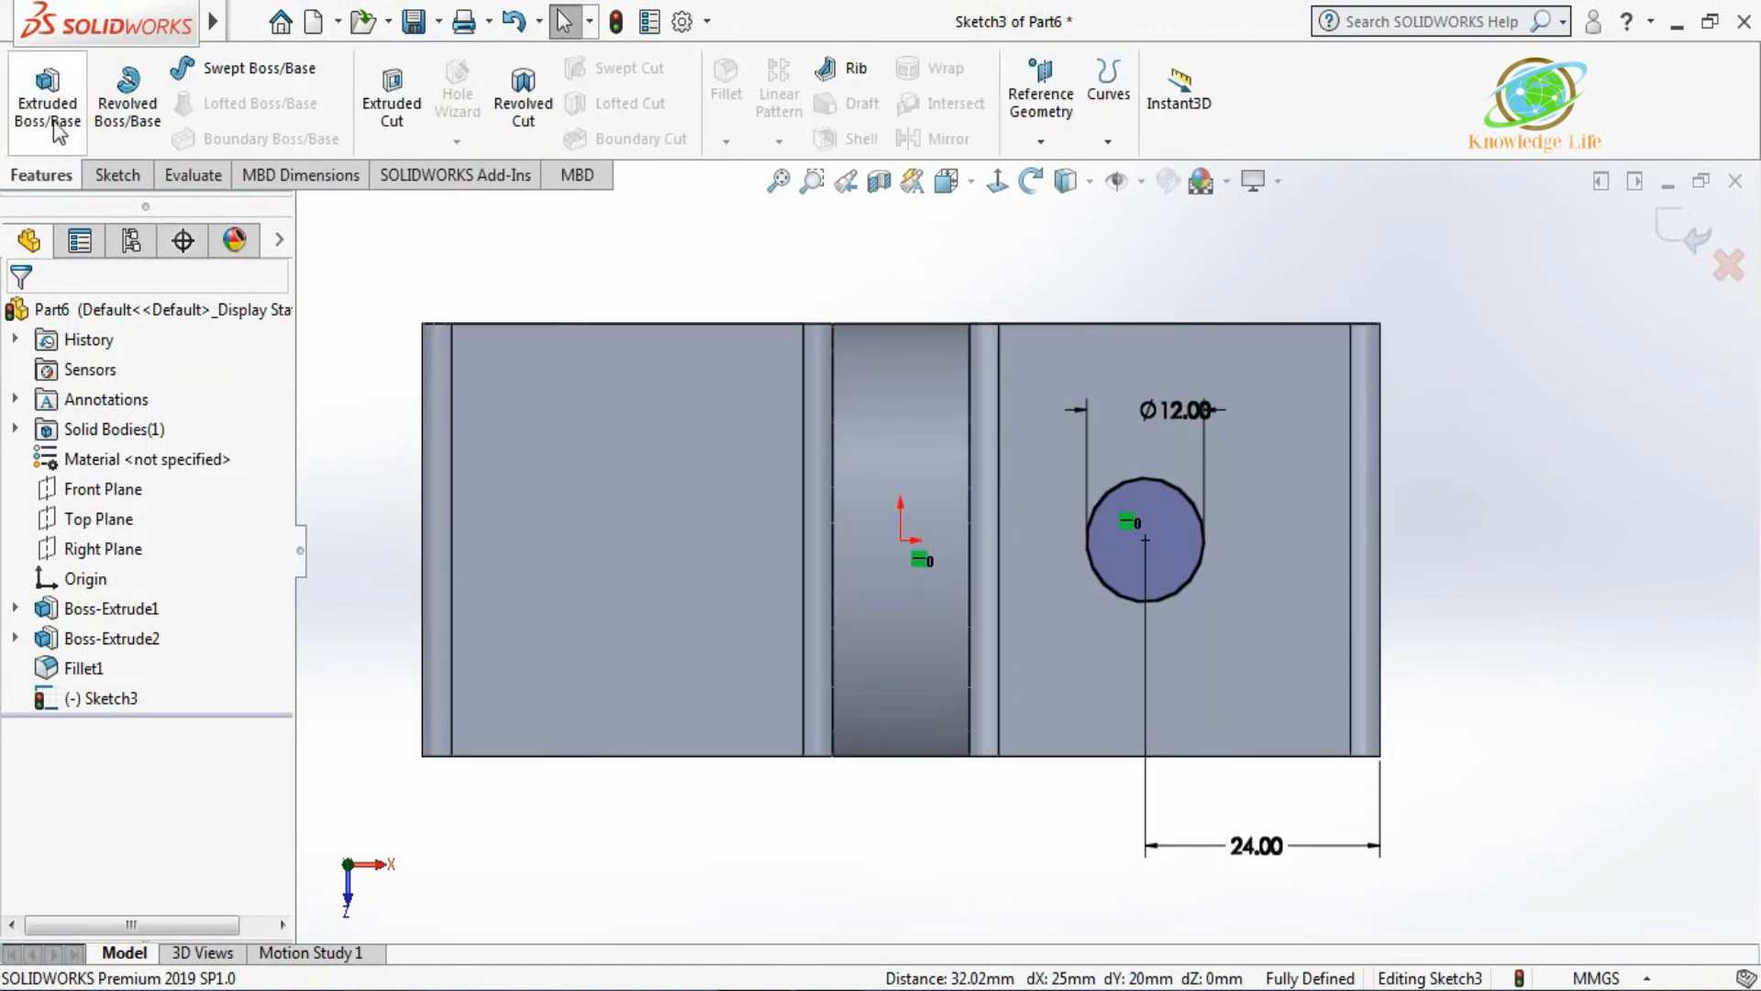
click(392, 101)
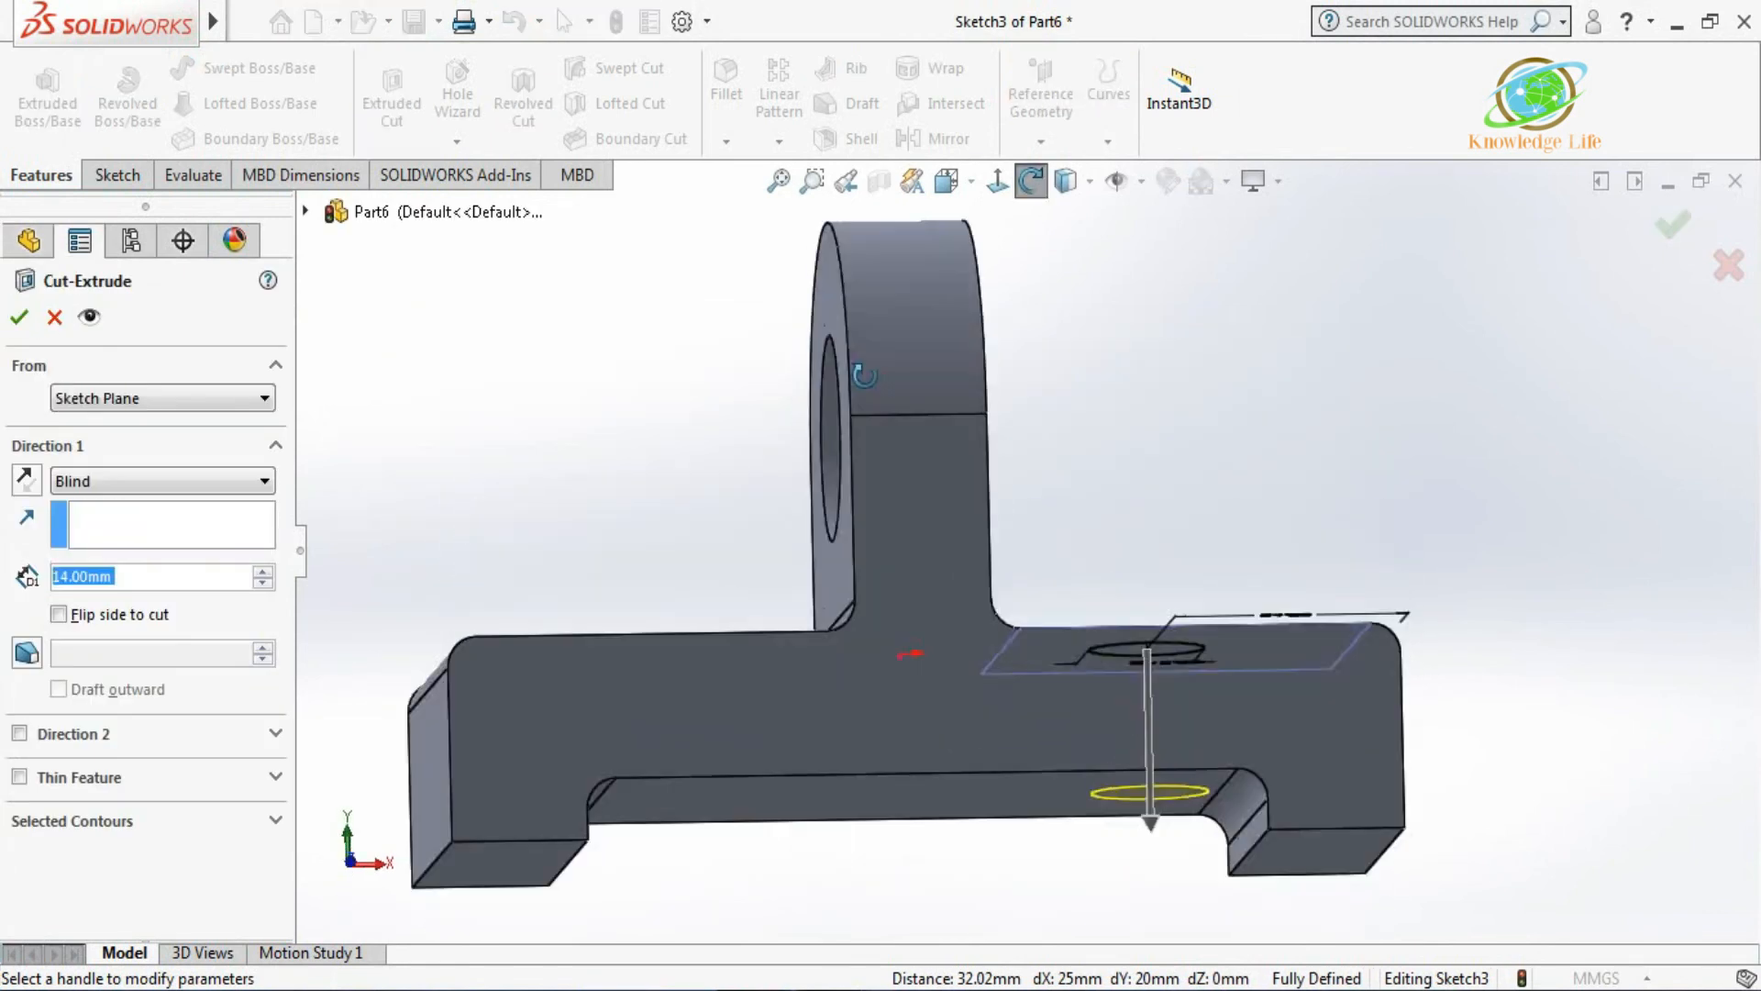
click(156, 481)
click(149, 556)
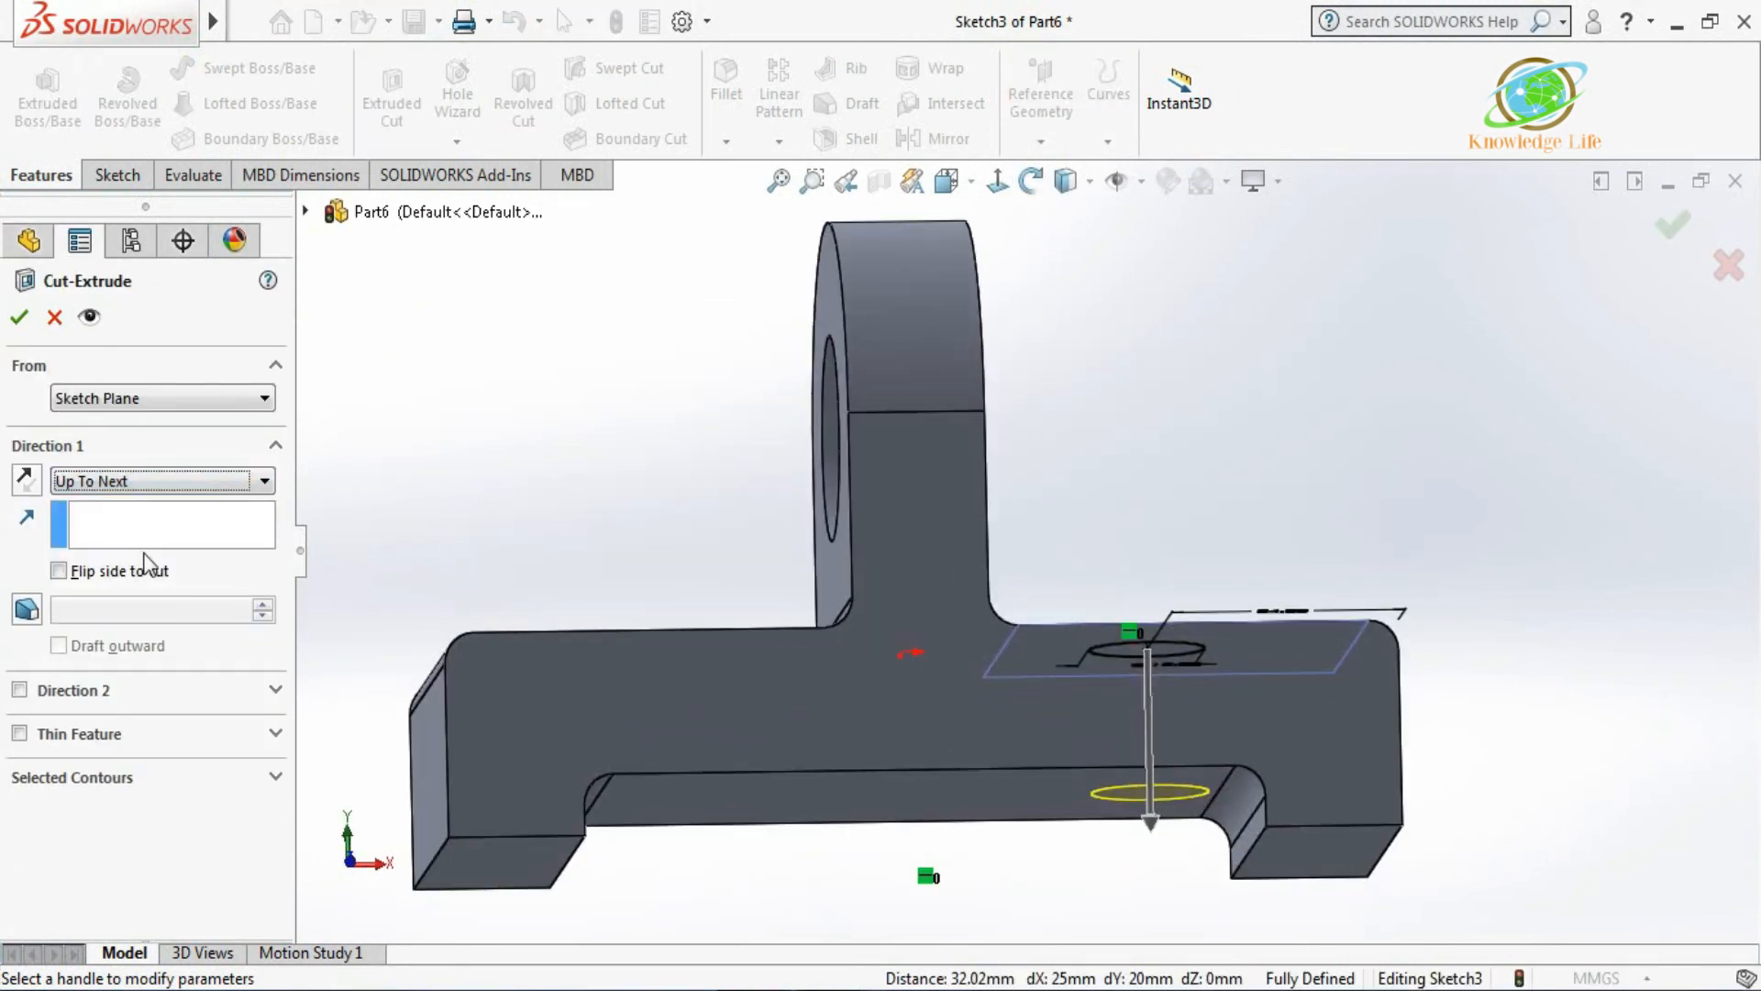
click(544, 450)
scroll(544, 450, up, 3)
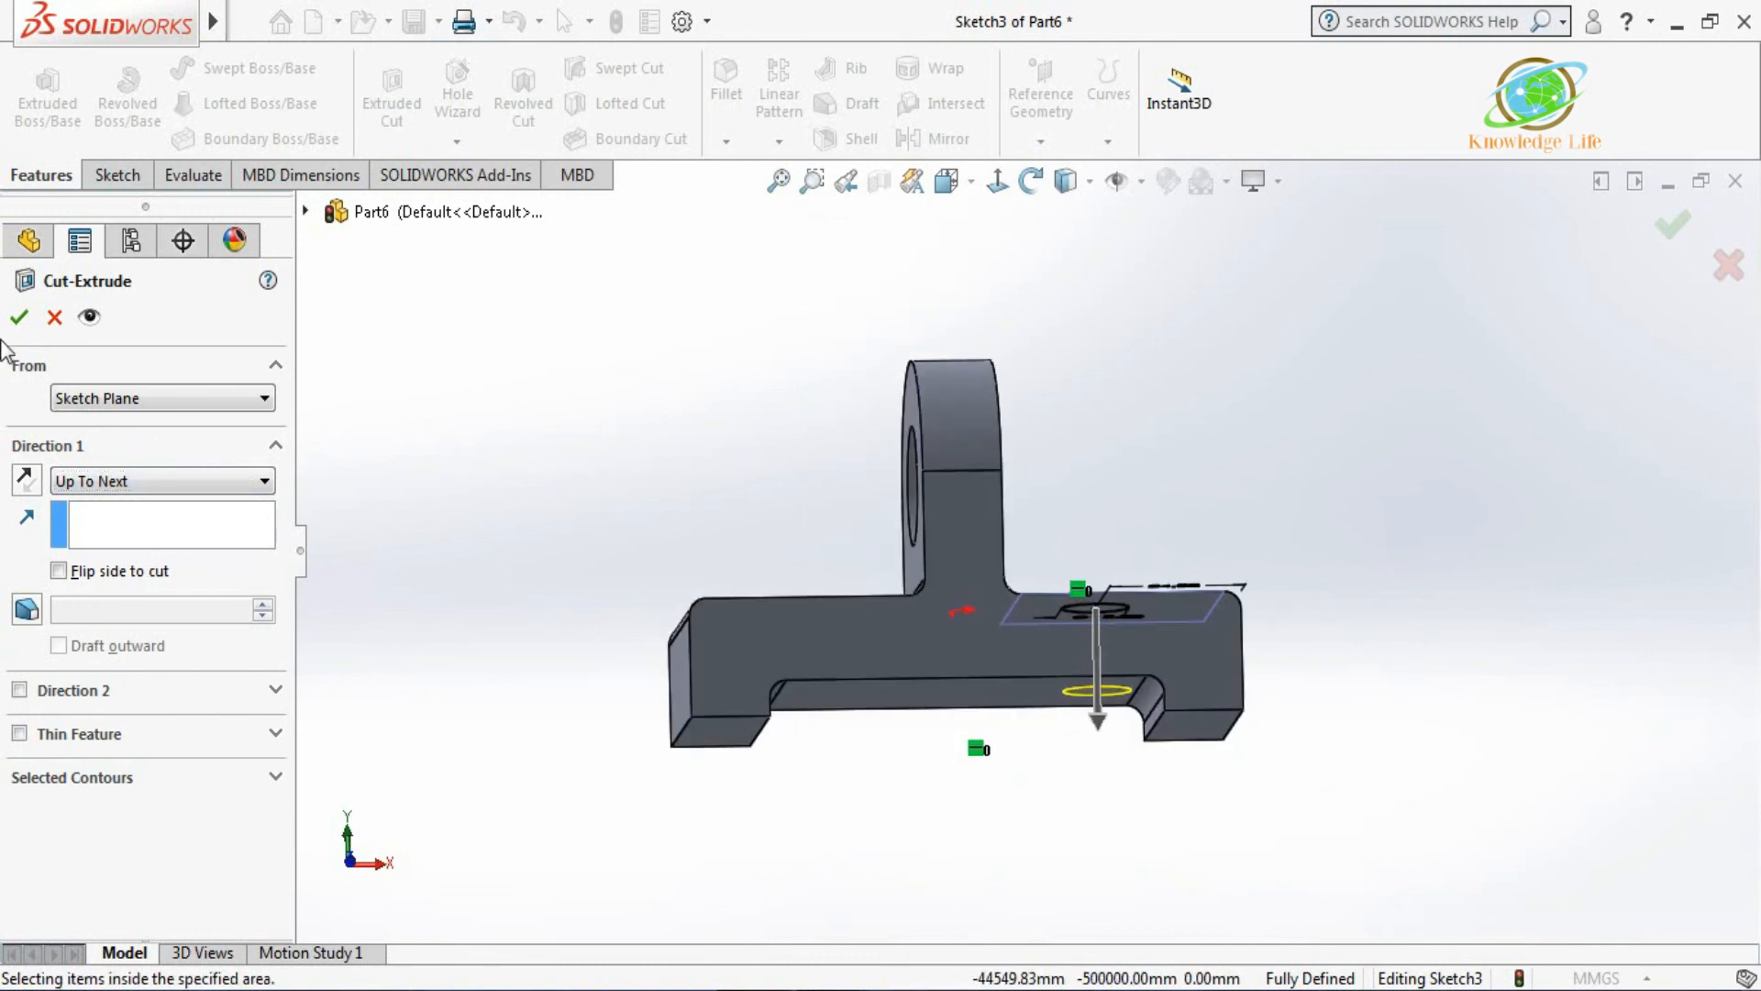
click(18, 319)
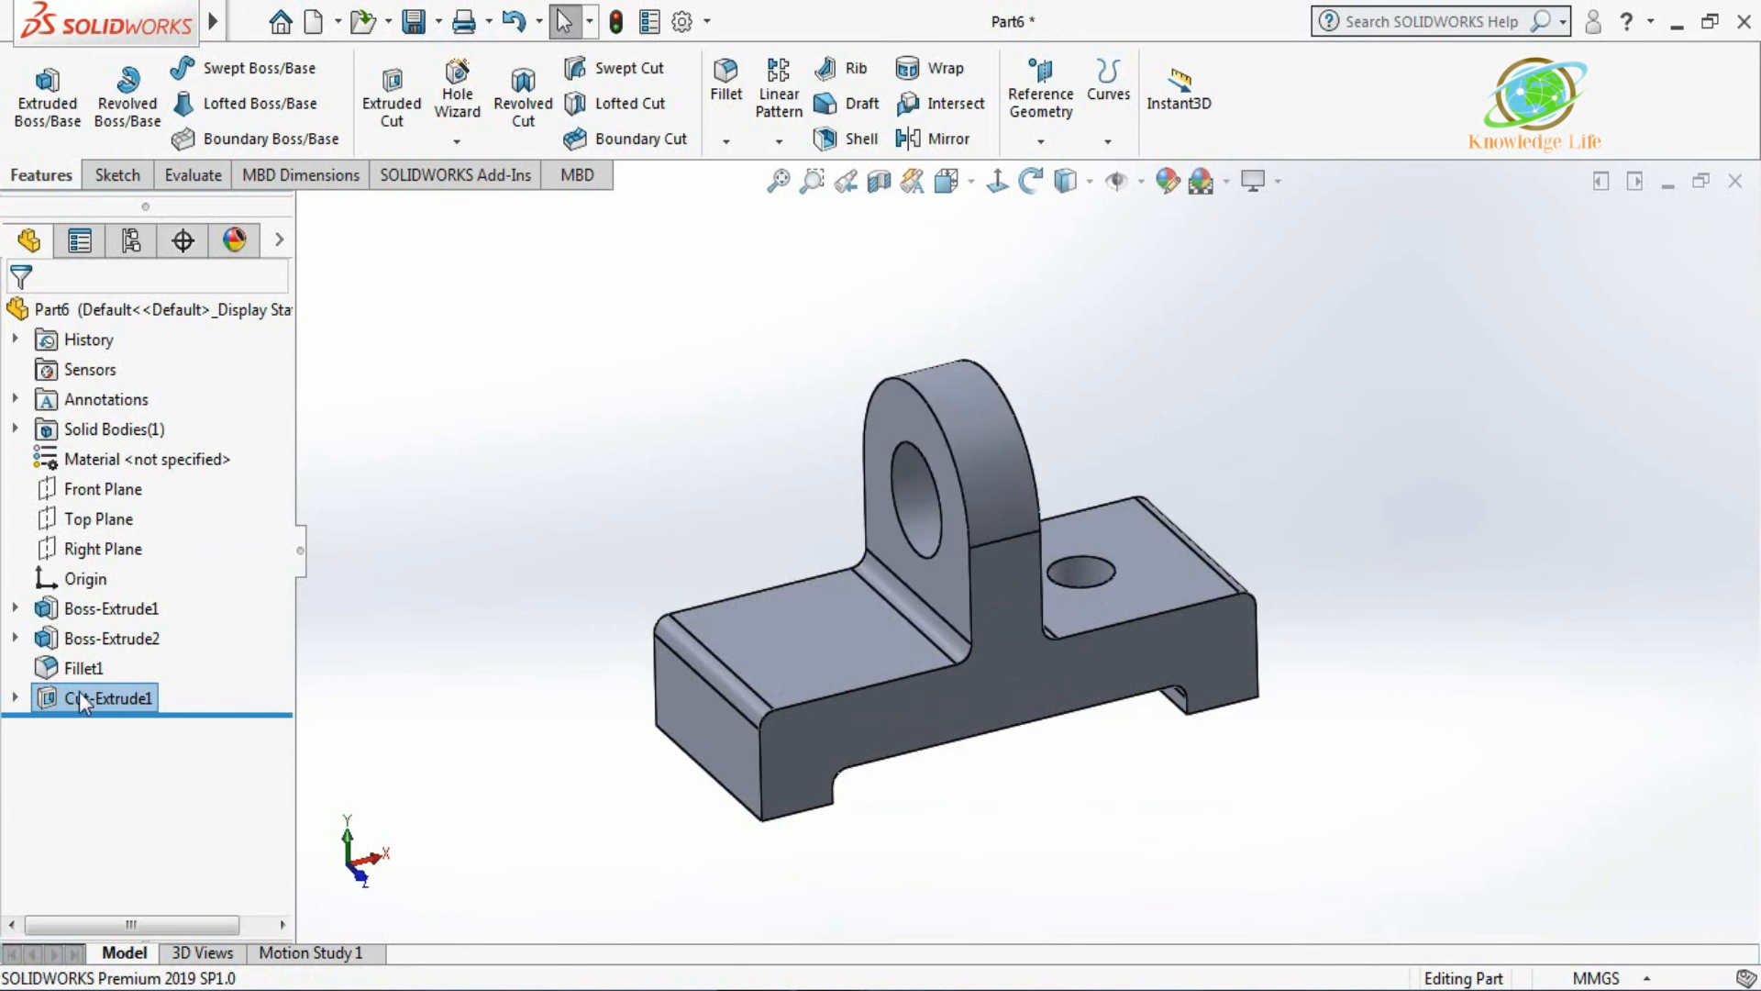
Mirror the hole cut about the Right Plane to the other side of the base.
click(940, 139)
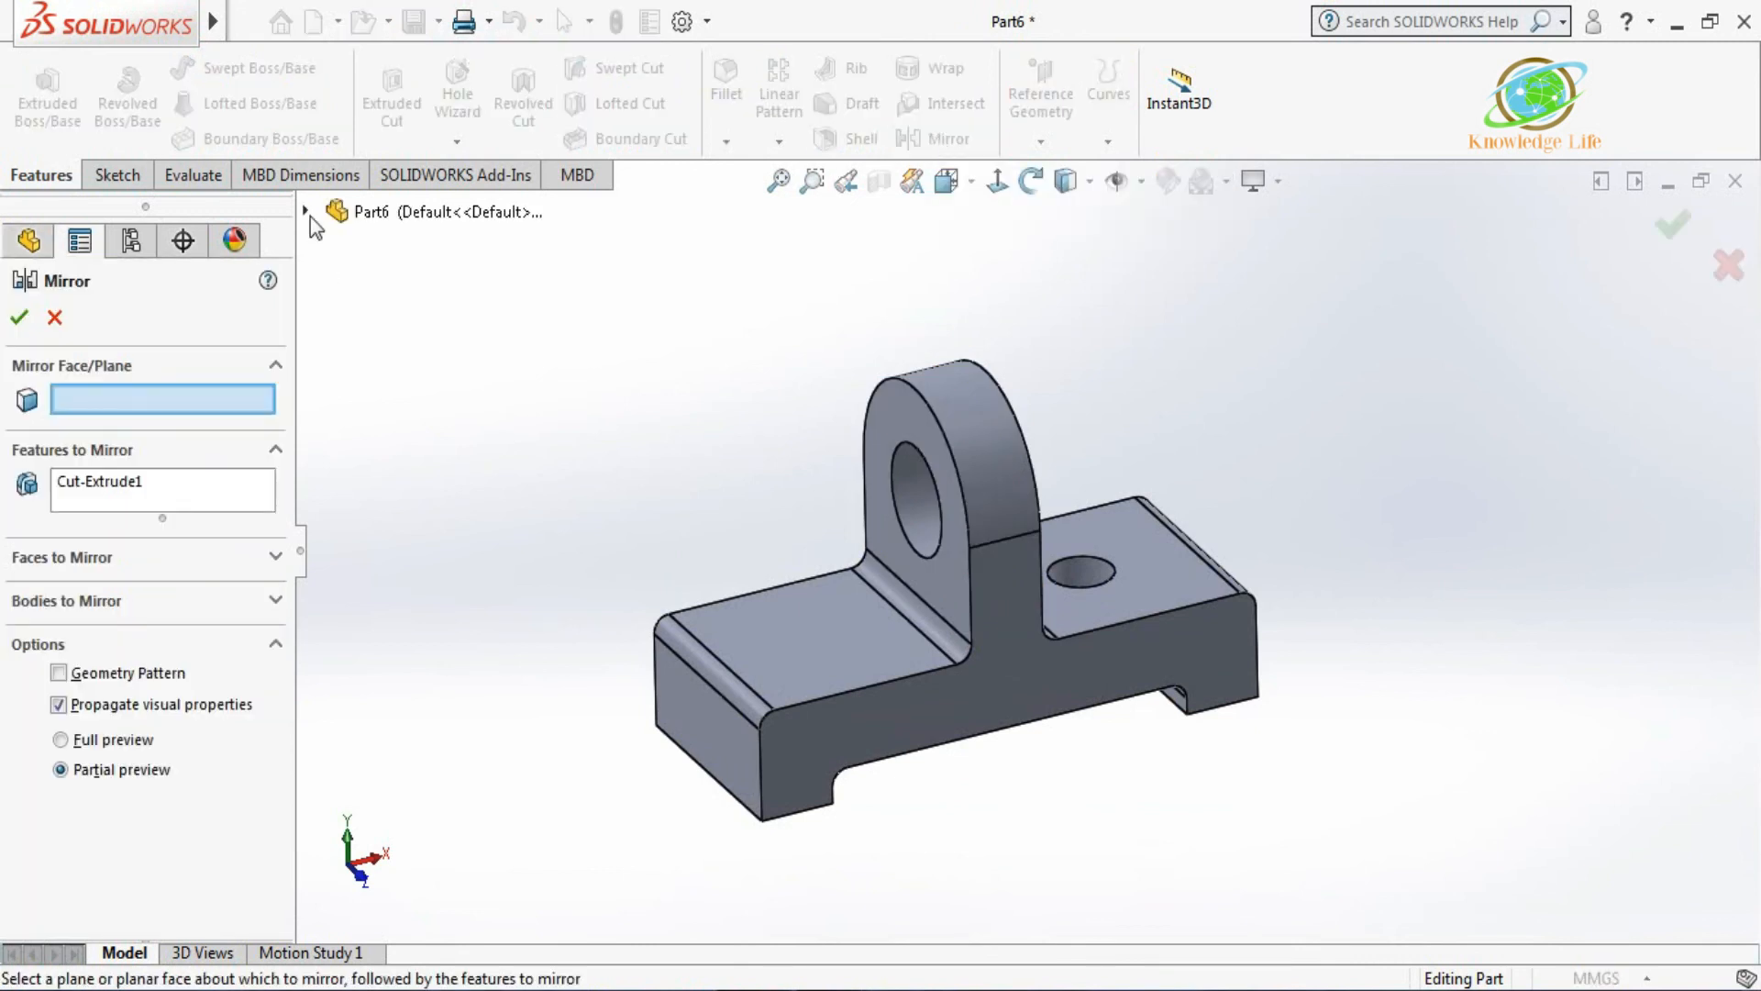
click(422, 453)
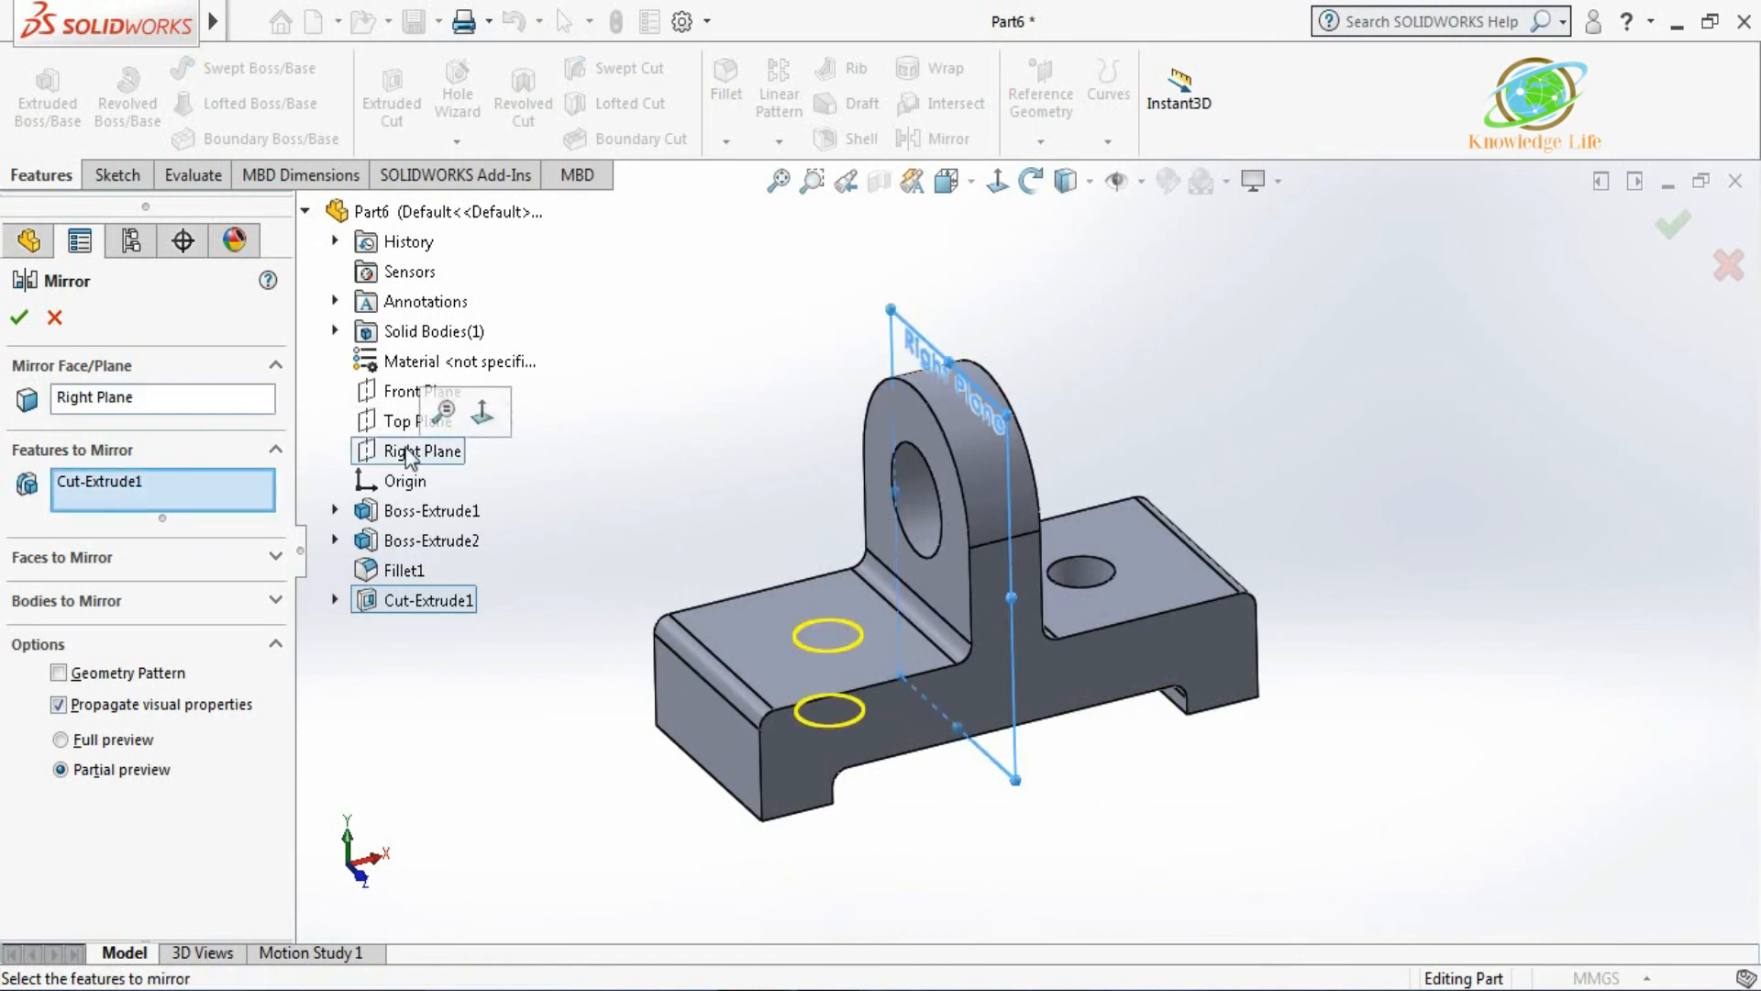
click(19, 317)
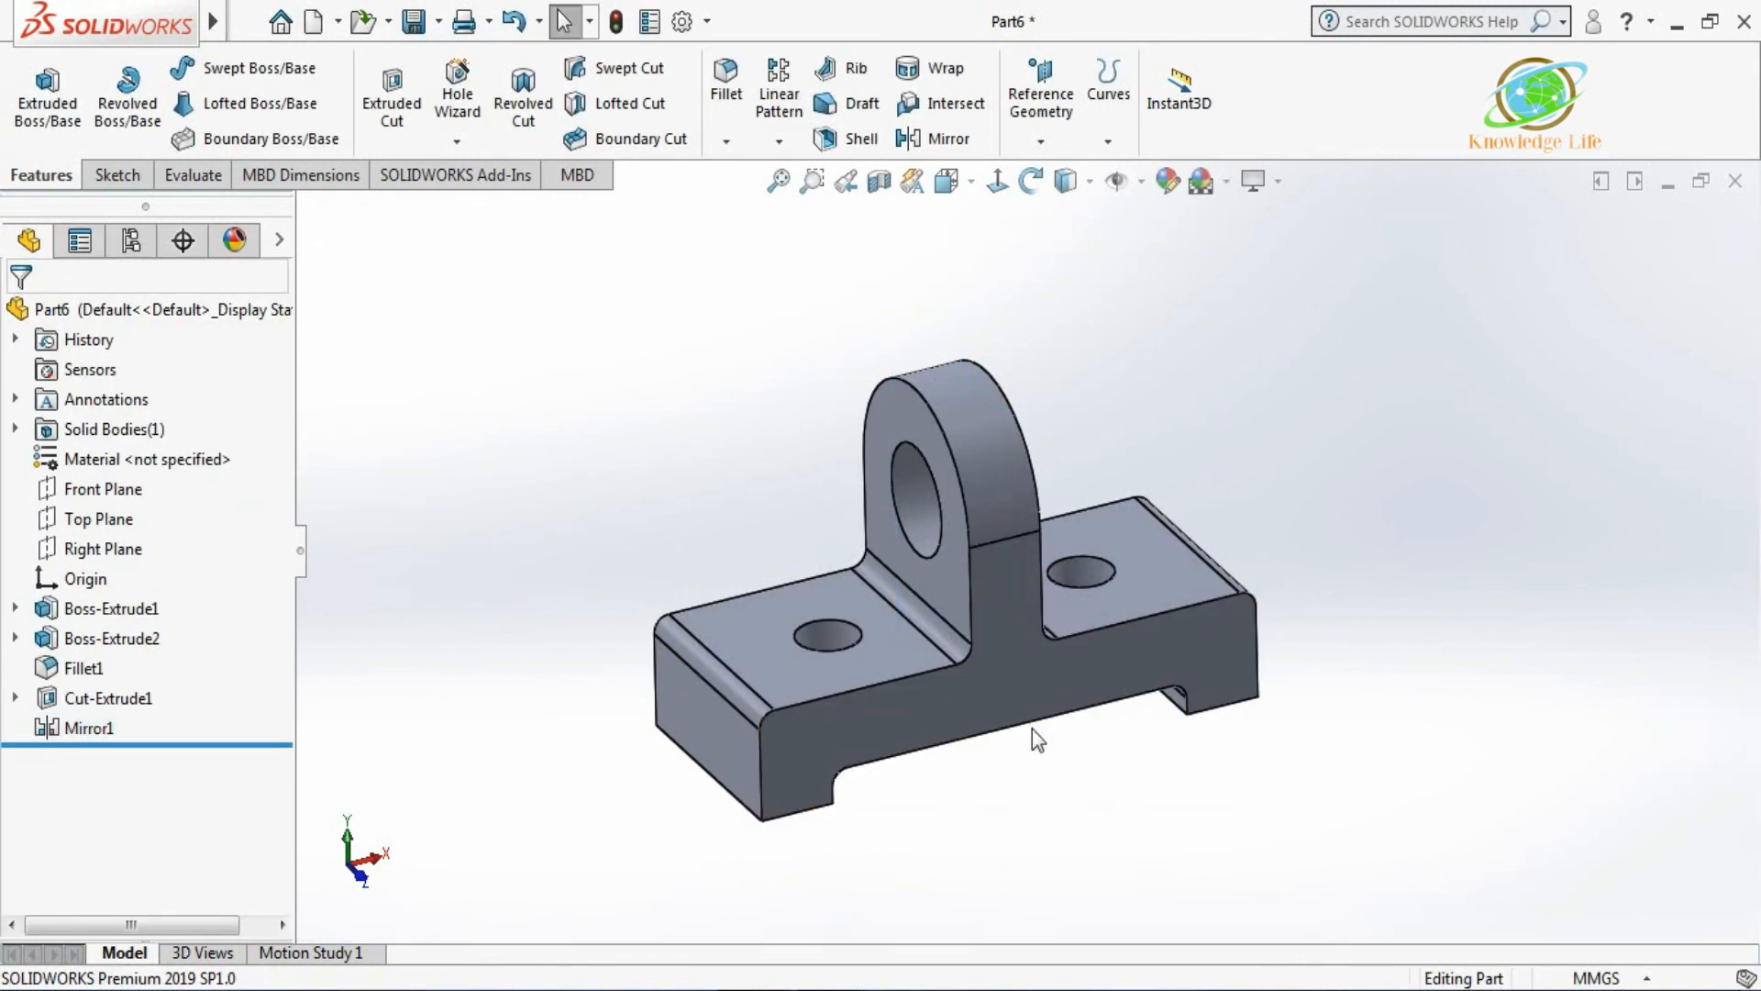
Apply a red colour appearance to the whole part.
scroll(1225, 591, down, 3)
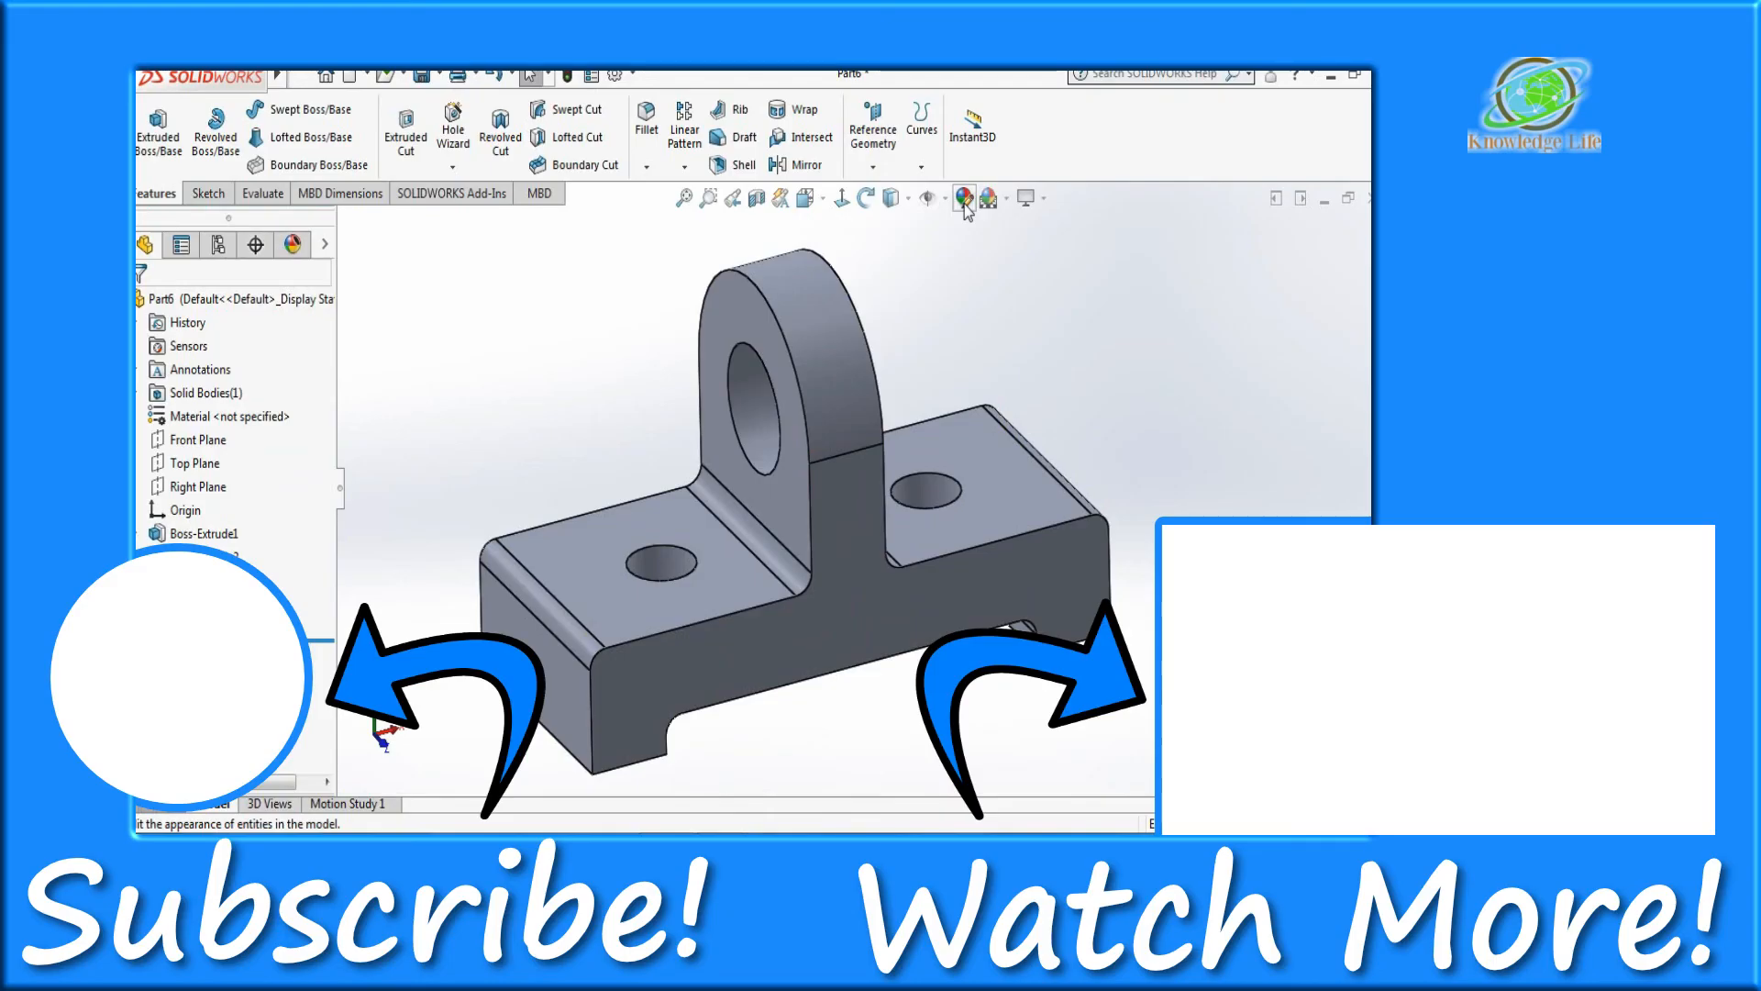
click(964, 198)
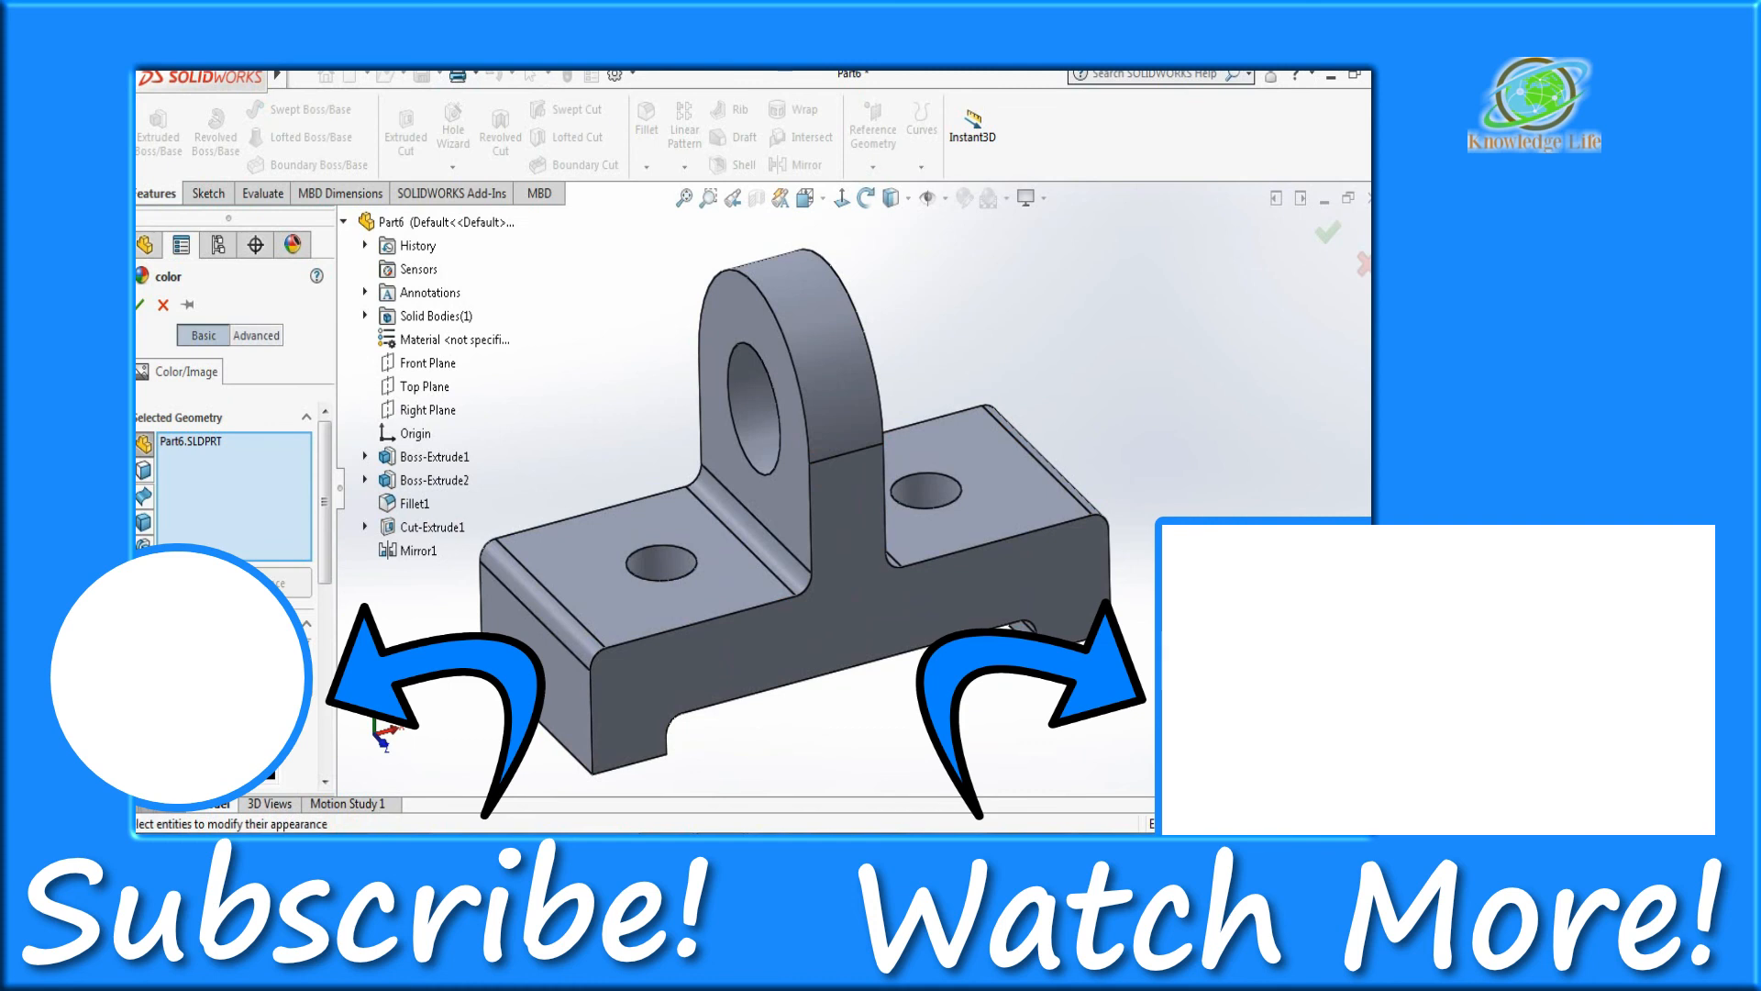
click(139, 305)
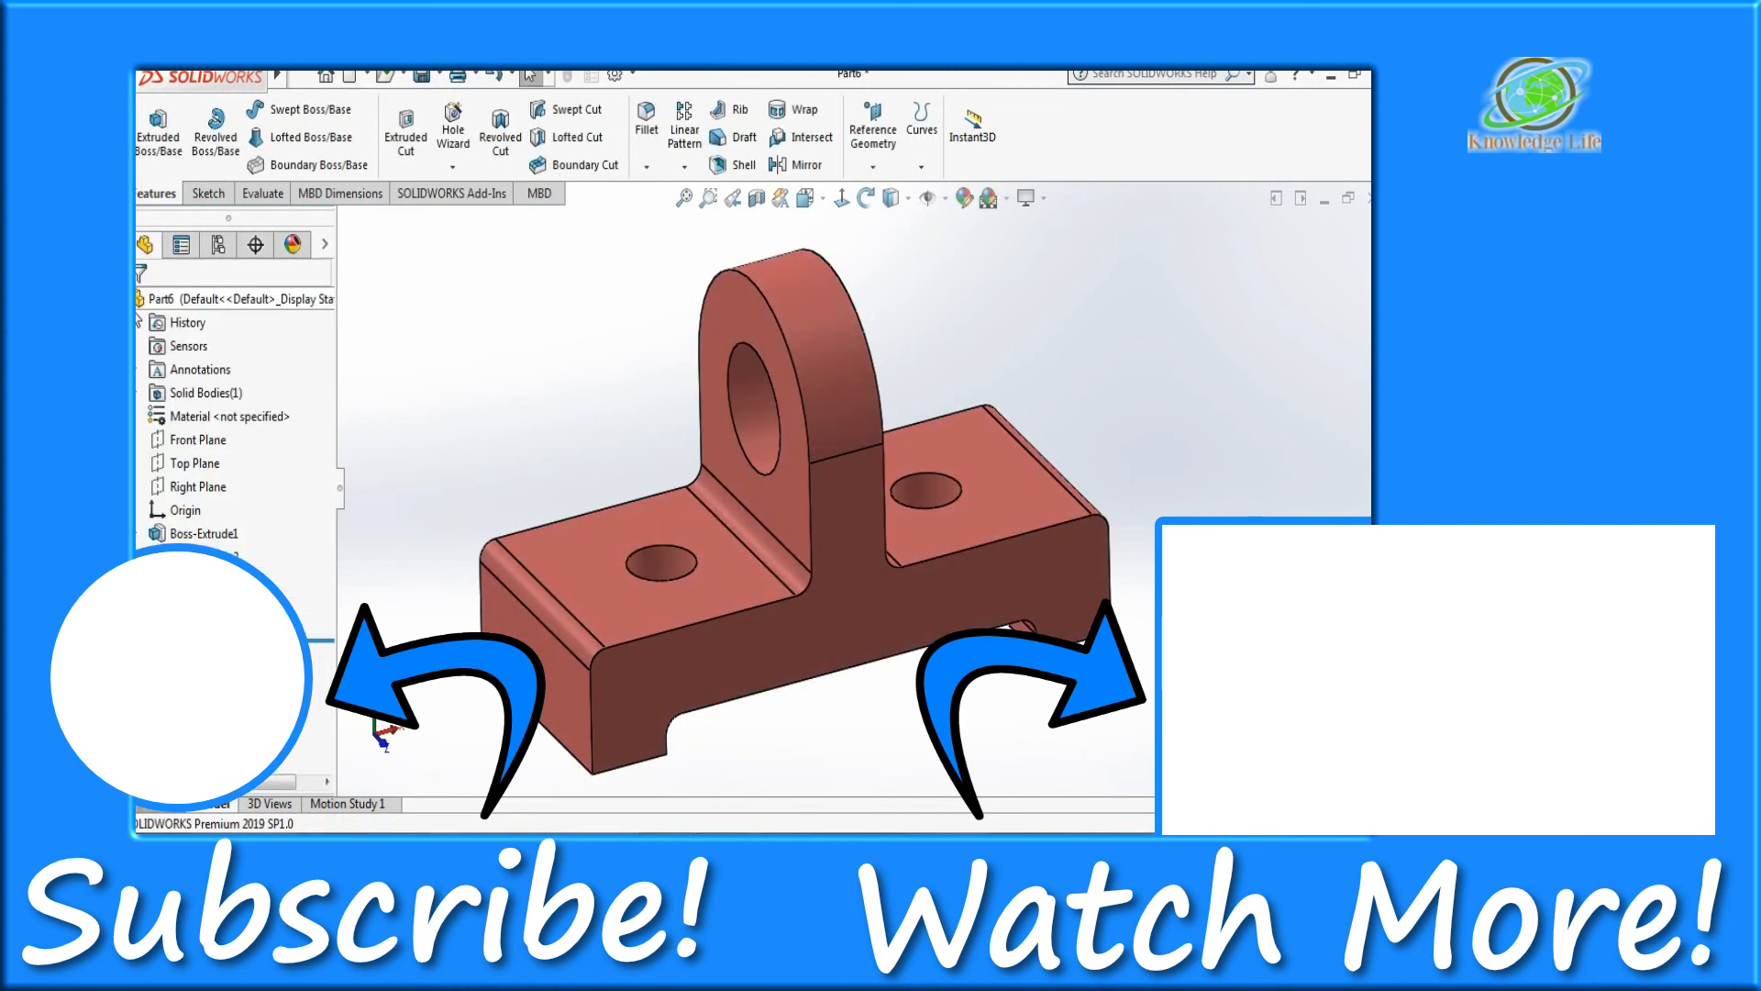
scroll(860, 532, up, 2)
scroll(861, 532, down, 1)
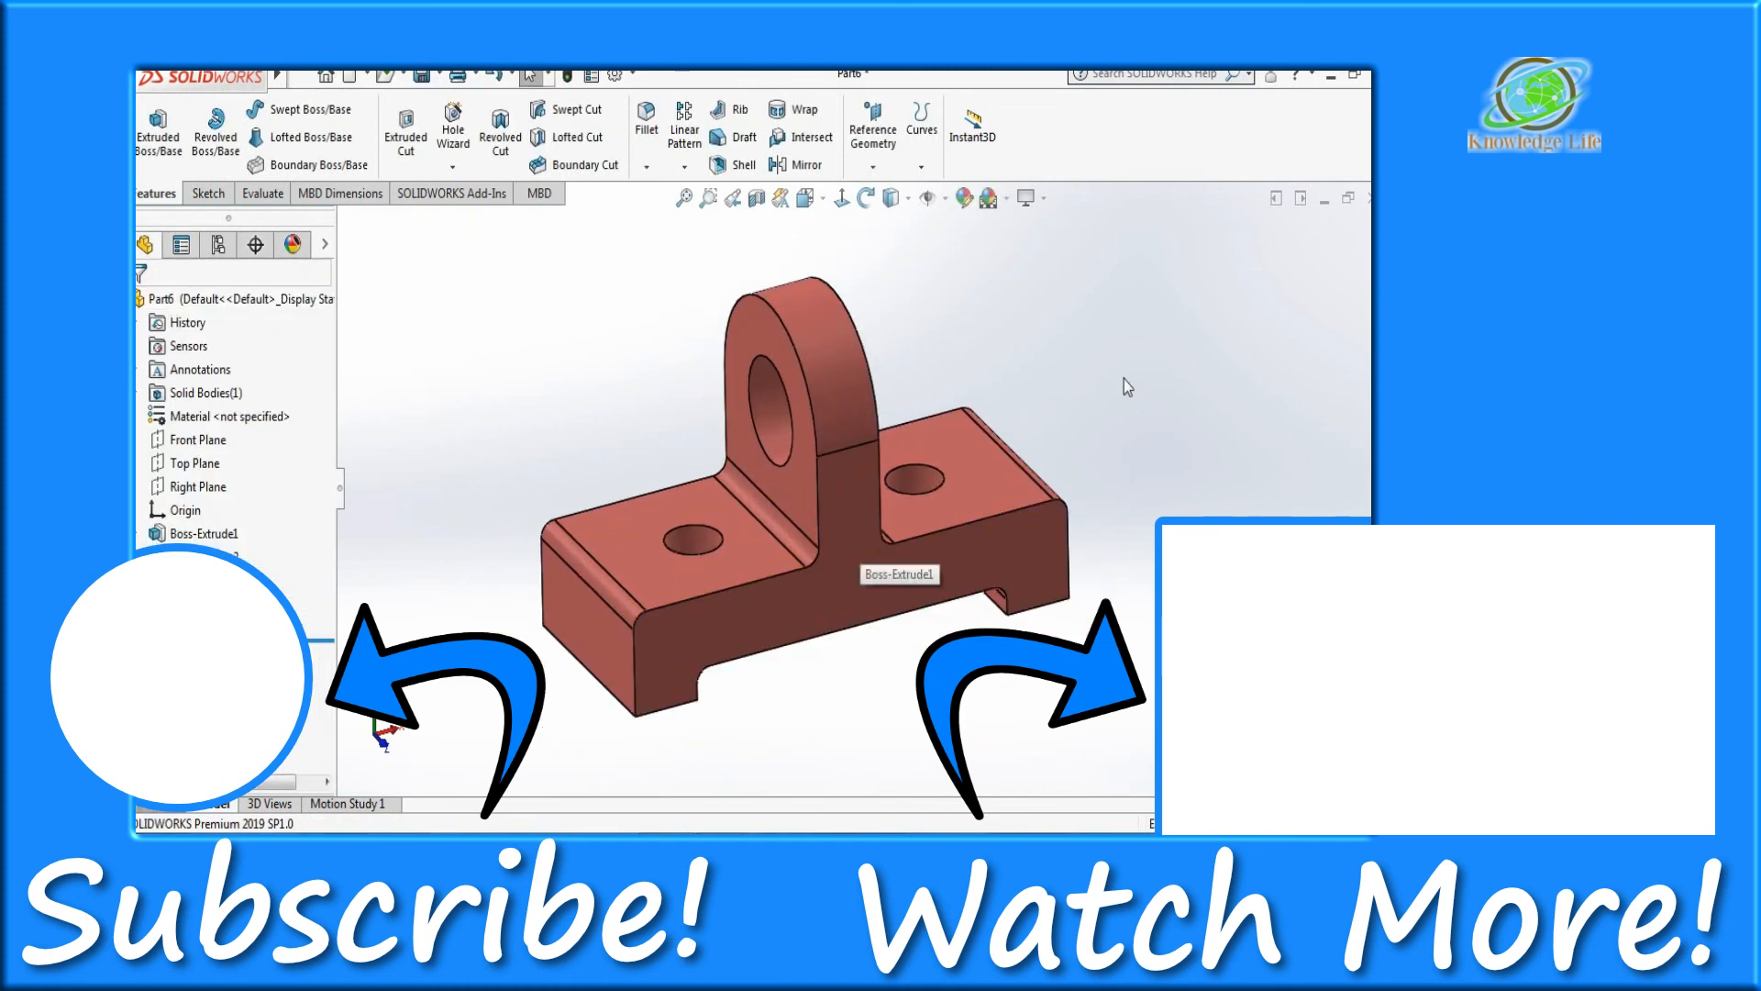